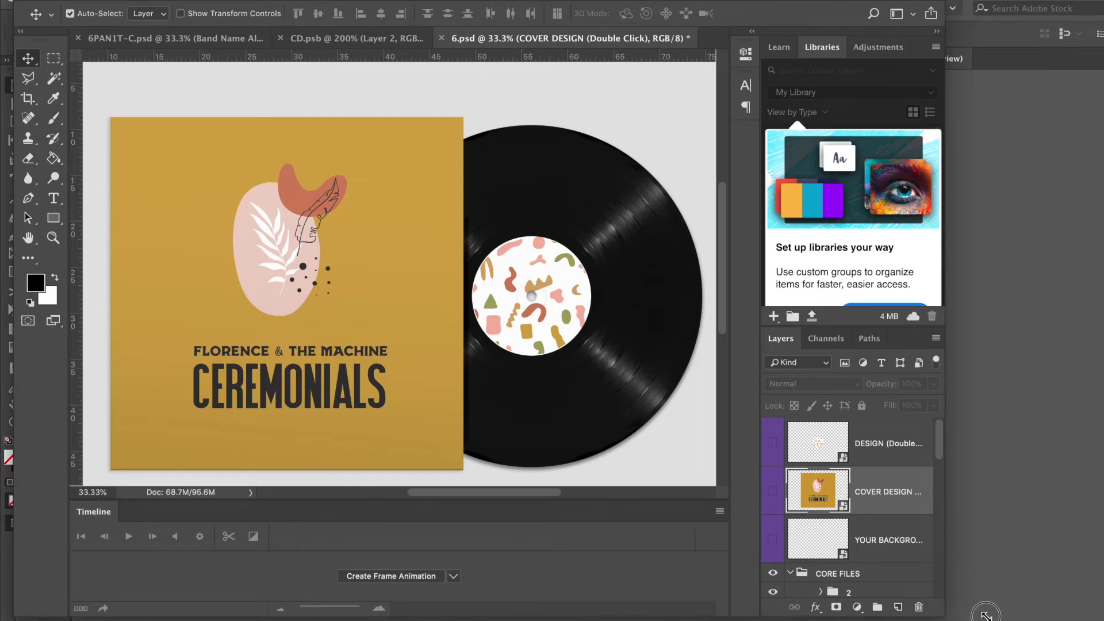
Maximise the Photoshop window so the vinyl record cover mockup fills the screen, nudging the canvas up.
left_click_drag(977, 611, 1098, 617)
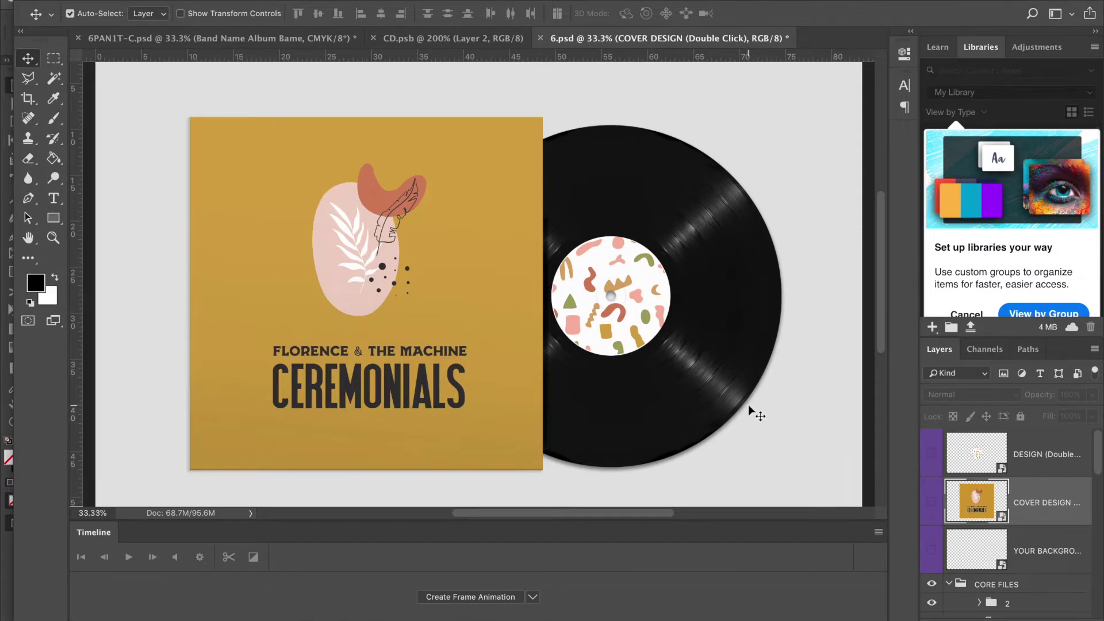
scroll(751, 410, "up", 1)
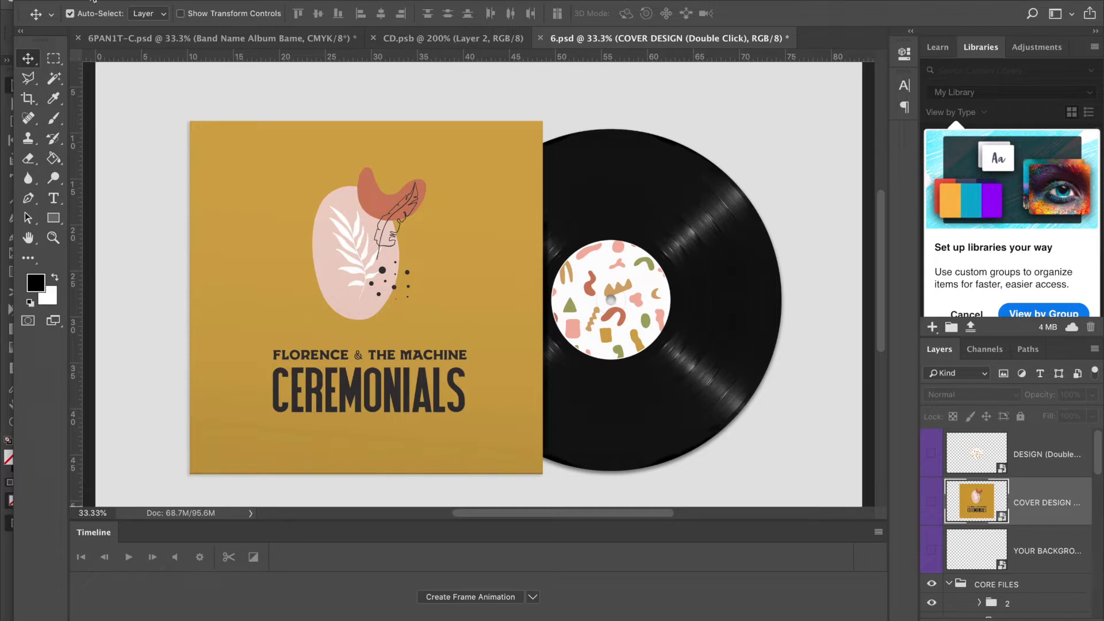
Check the backcover.ai track list in Illustrator, then bring up album.indd in InDesign.
mouse_move(500, 612)
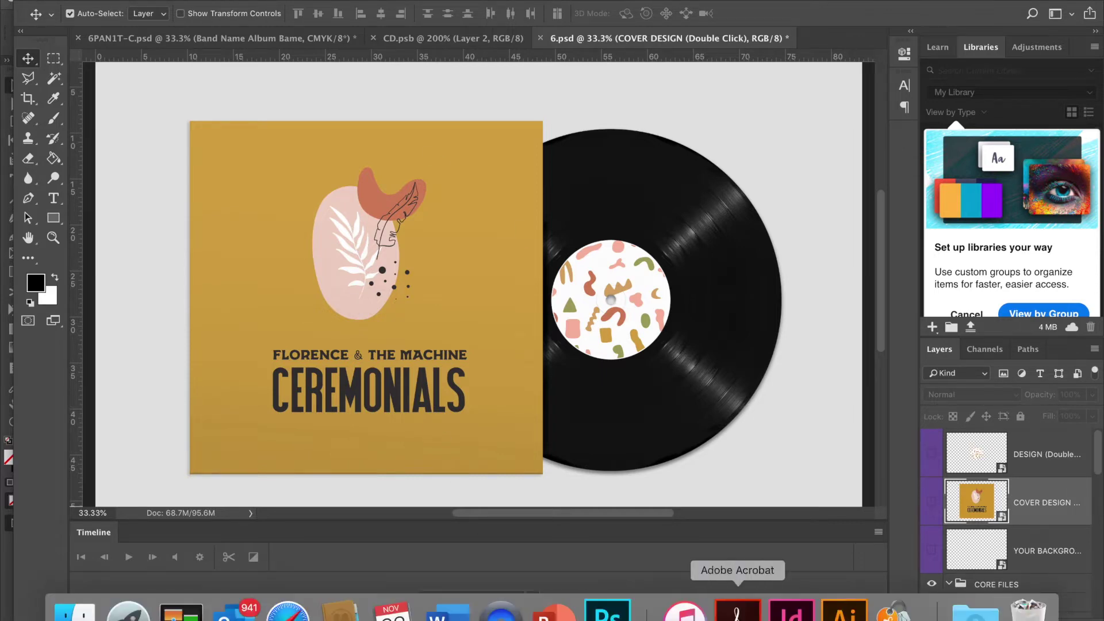
left_click(844, 611)
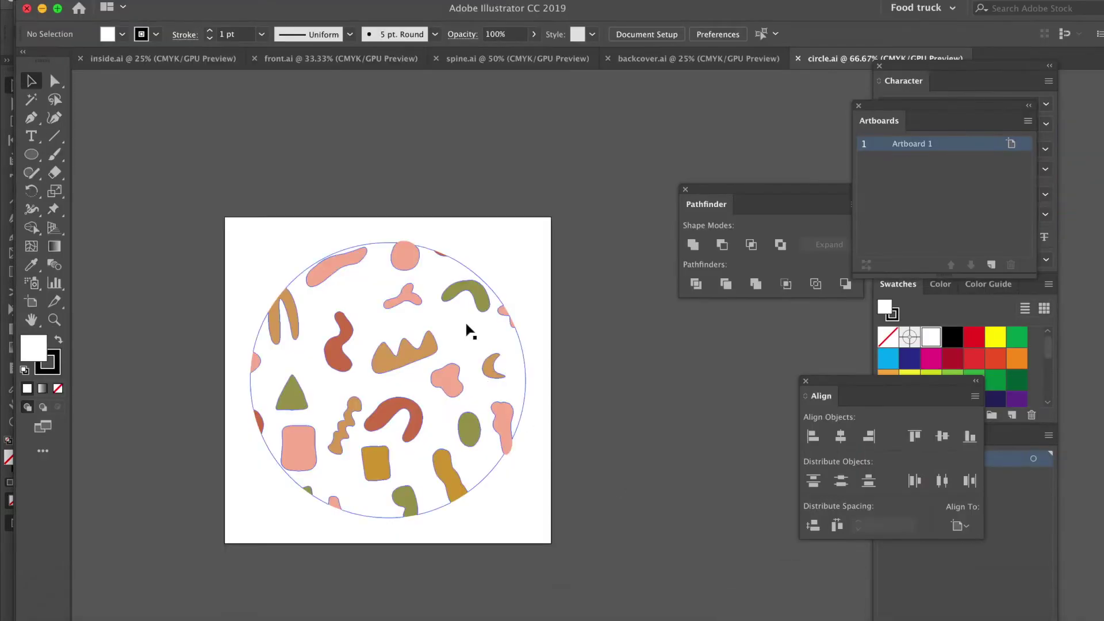
left_click(654, 58)
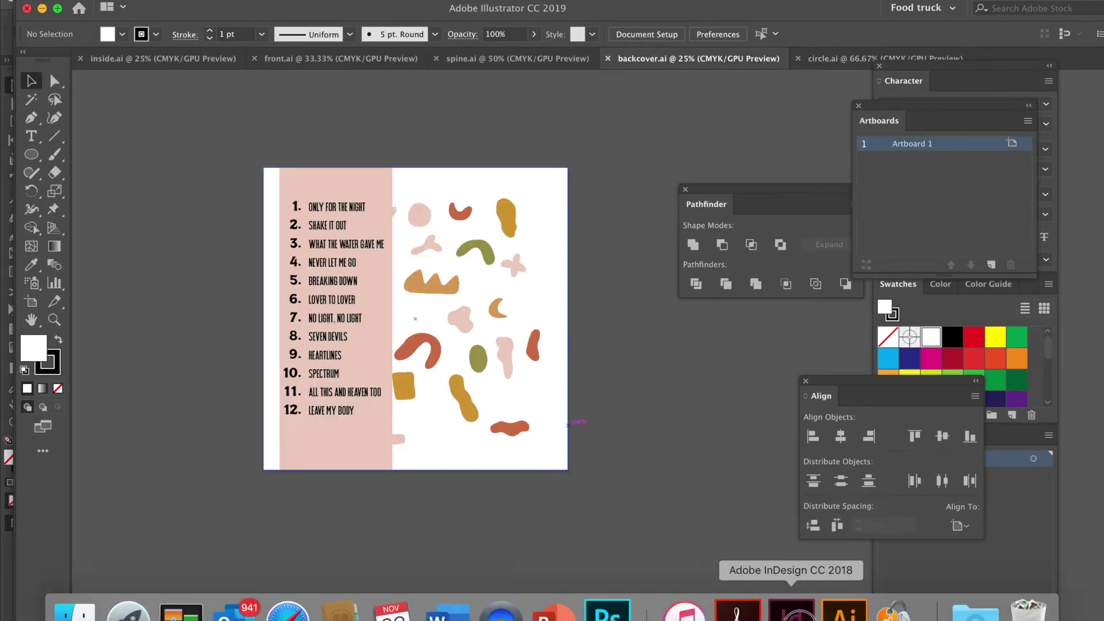
left_click(792, 611)
left_click(822, 493)
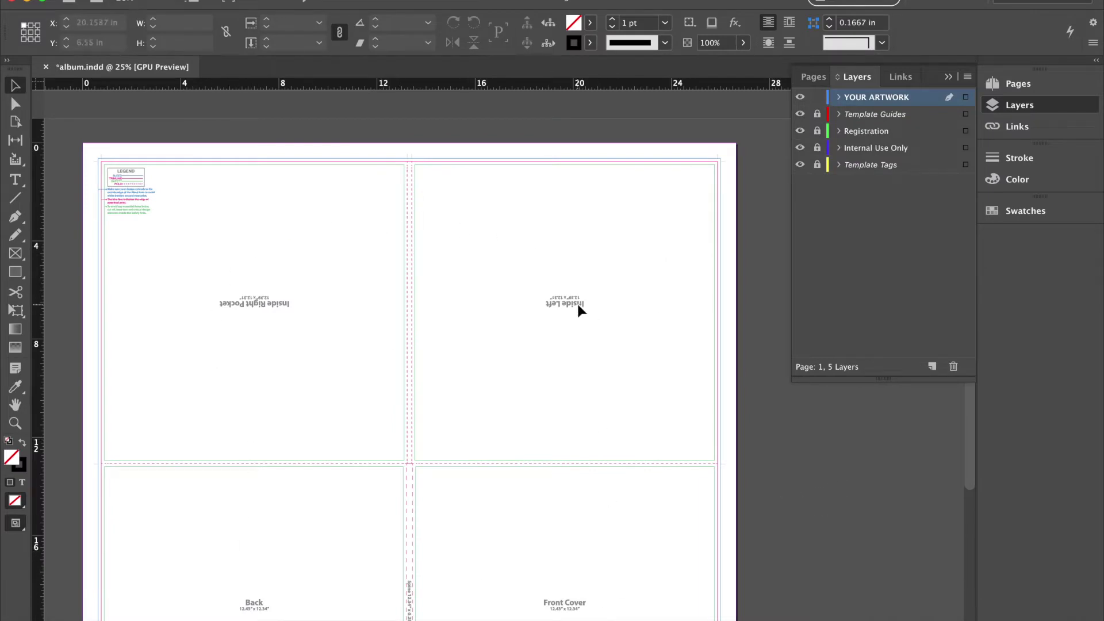
Scroll through album.indd's four panels, then return to the 6.psd vinyl mockup in Photoshop.
scroll(581, 308, "down", 2)
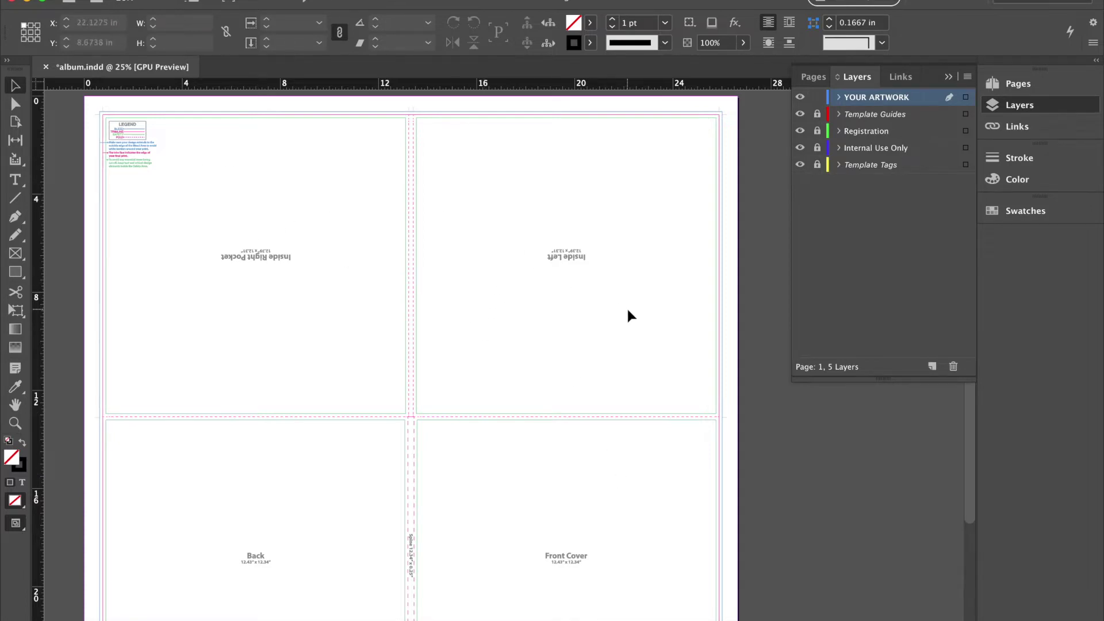
scroll(629, 316, "down", 2)
scroll(629, 316, "down", 1)
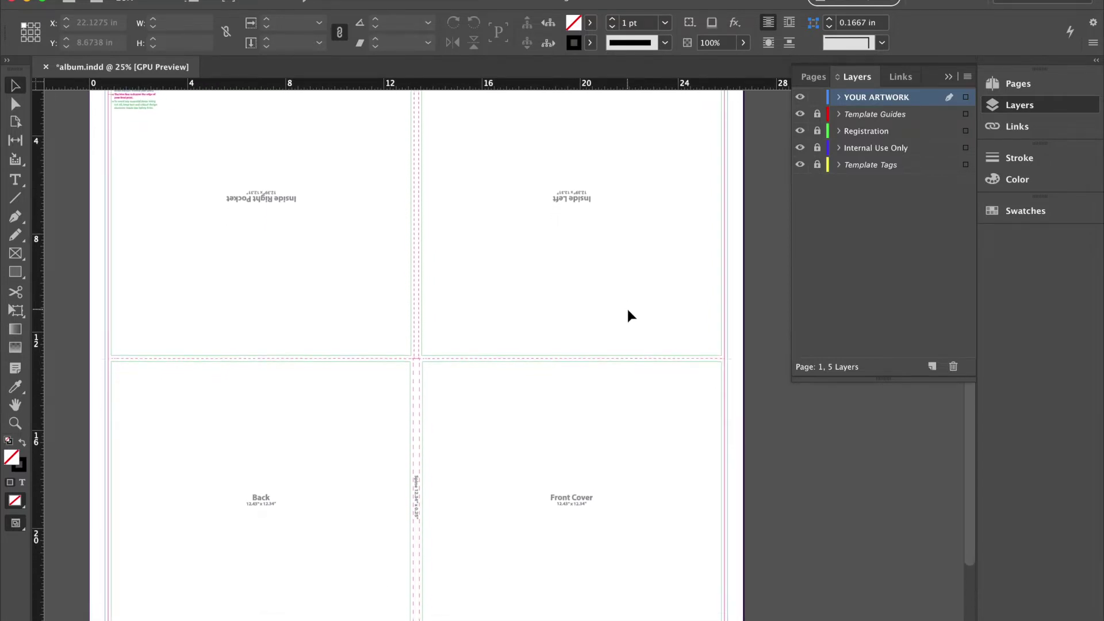
scroll(629, 316, "up", 3)
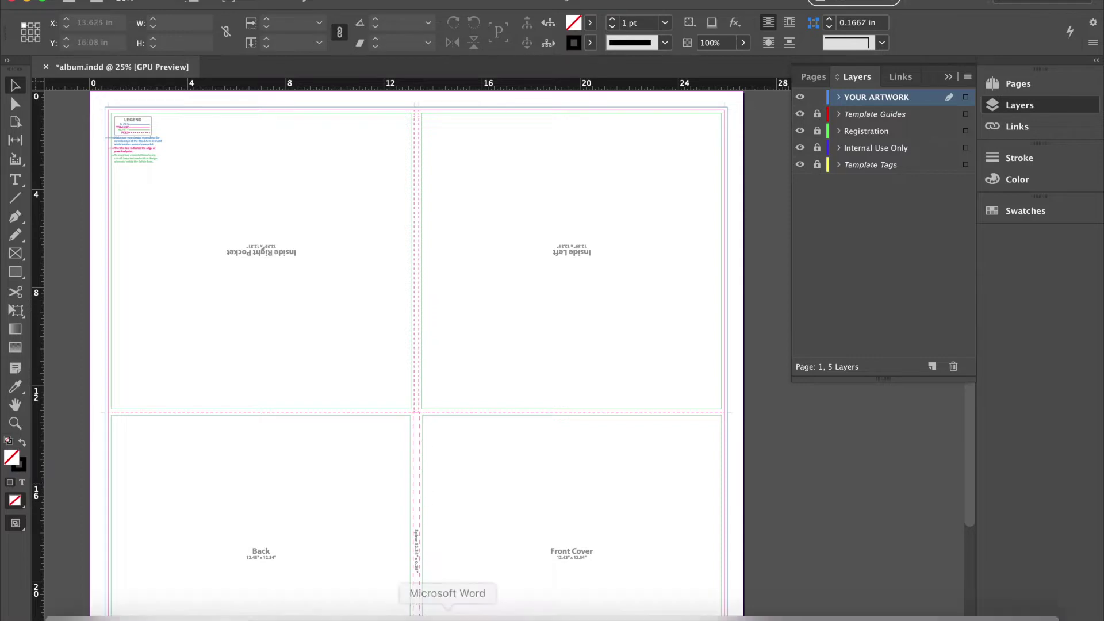
left_click(608, 608)
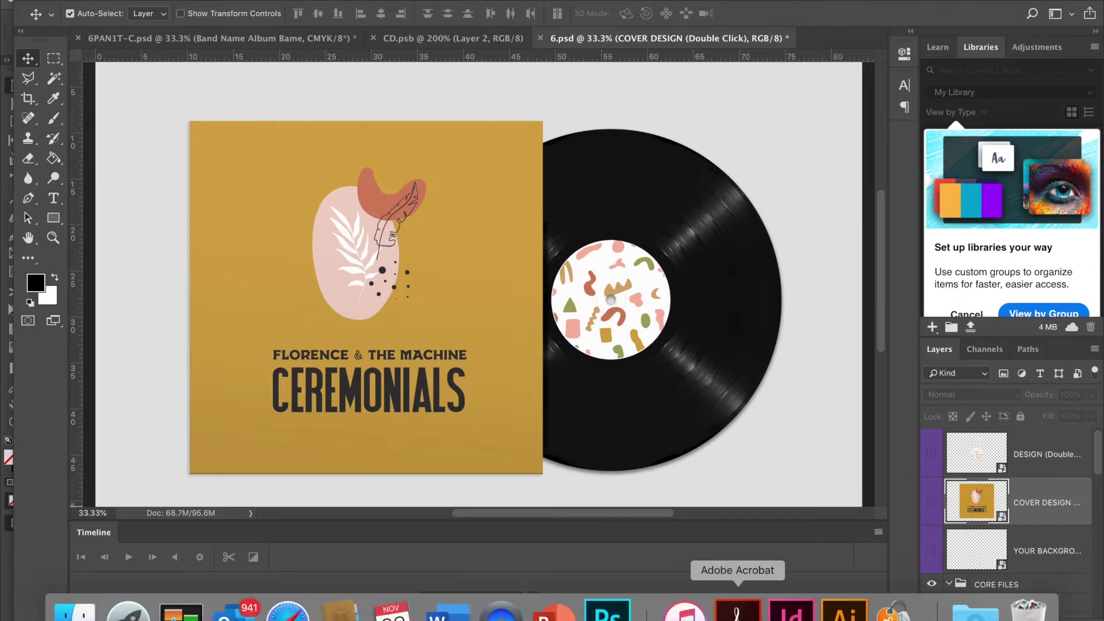
Scroll album.indd down to its bottom edge, then show backcover.ai's 12-song track list in Illustrator.
left_click(821, 598)
scroll(377, 217, "down", 2)
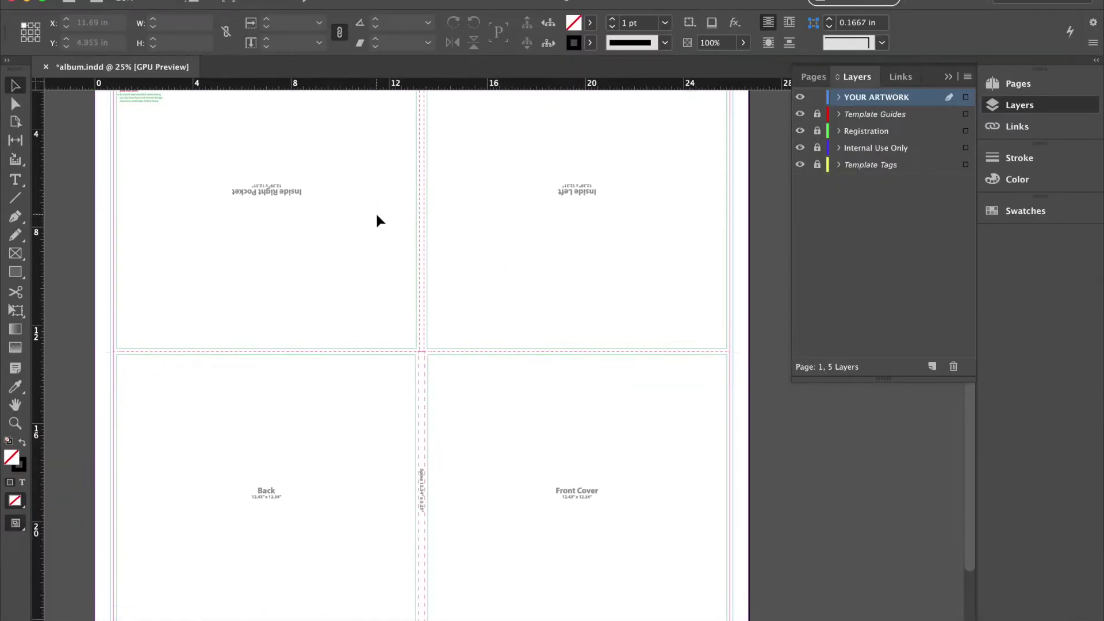
scroll(377, 218, "left", 1)
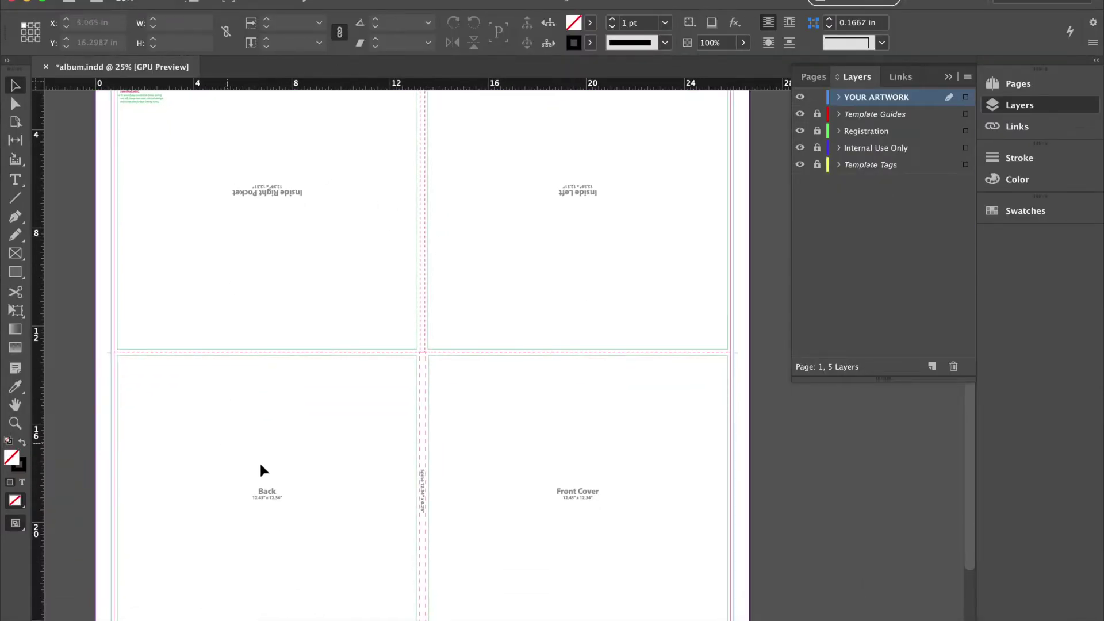
scroll(257, 481, "up", 1)
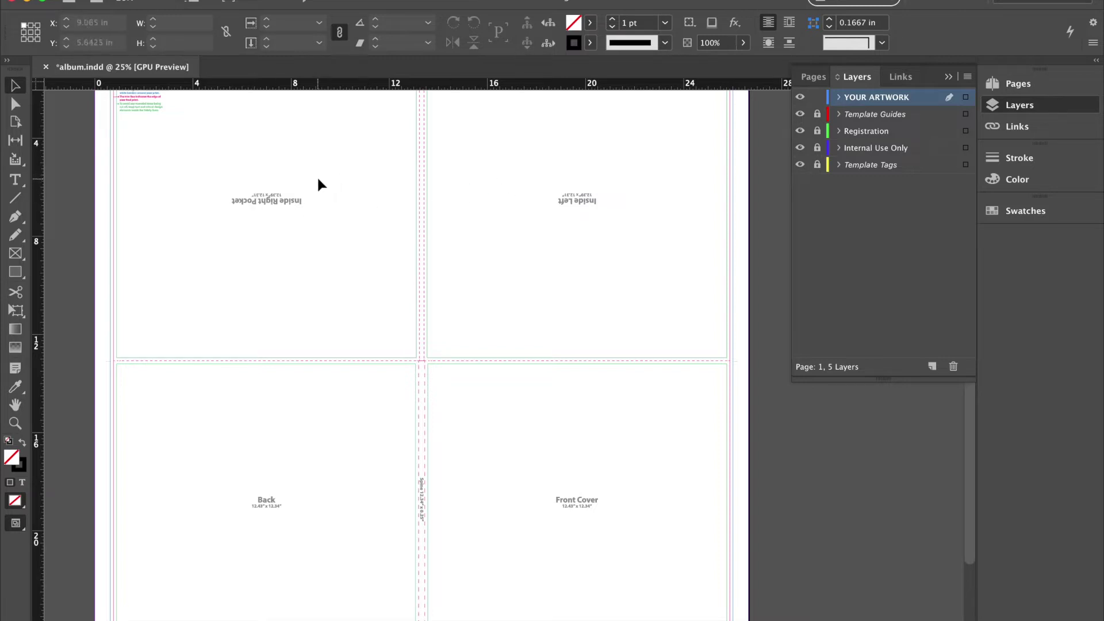
scroll(320, 183, "up", 1)
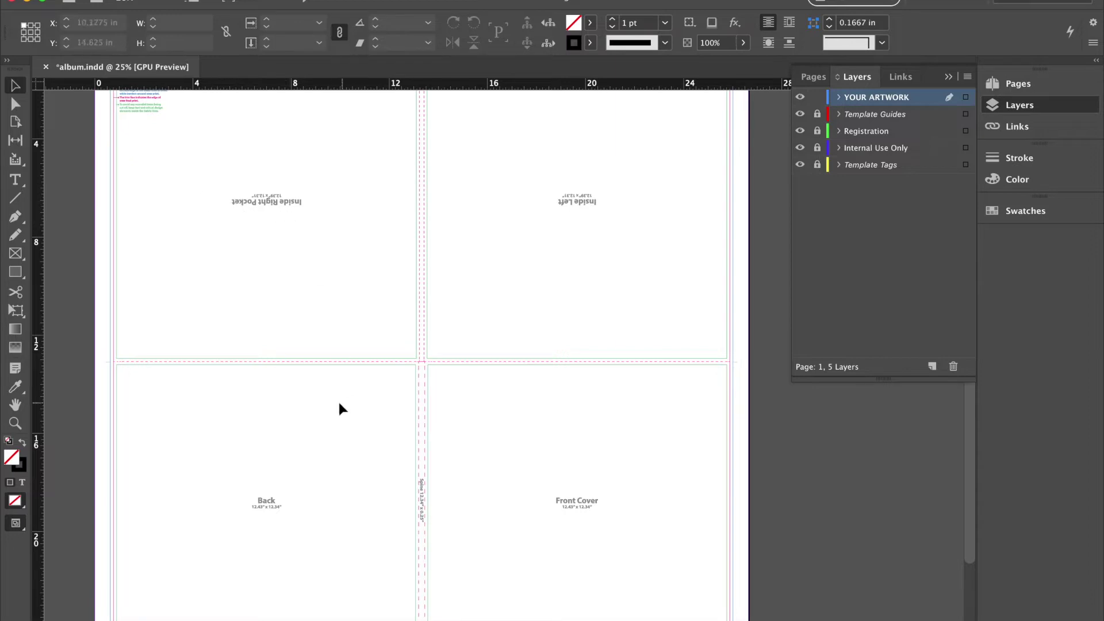
scroll(241, 282, "up", 2)
scroll(240, 282, "left", 2)
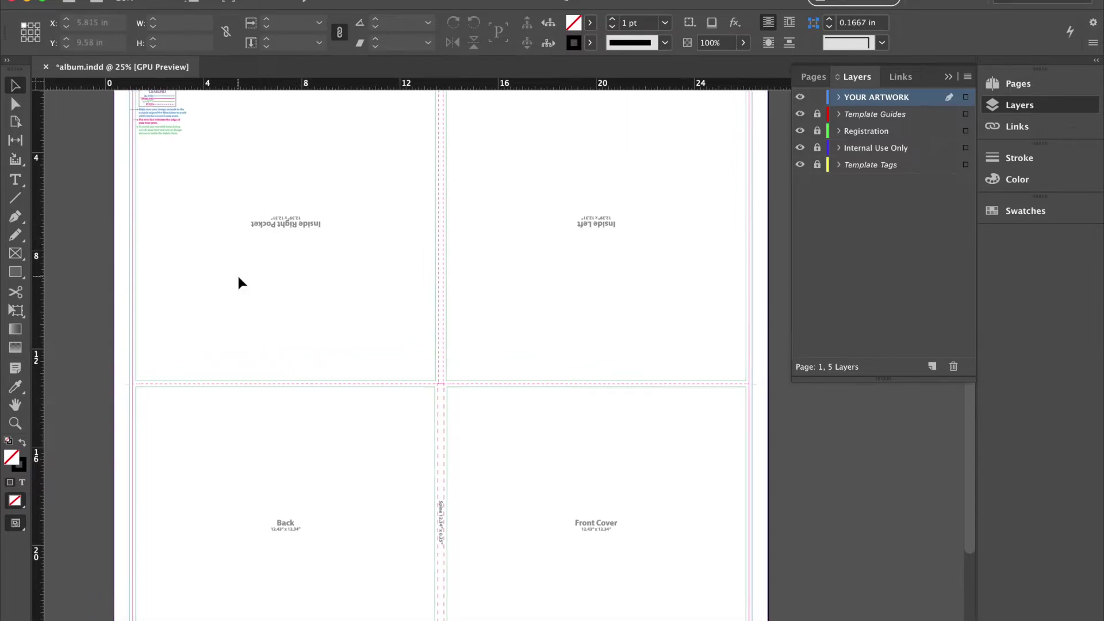
scroll(240, 282, "left", 2)
scroll(241, 282, "up", 1)
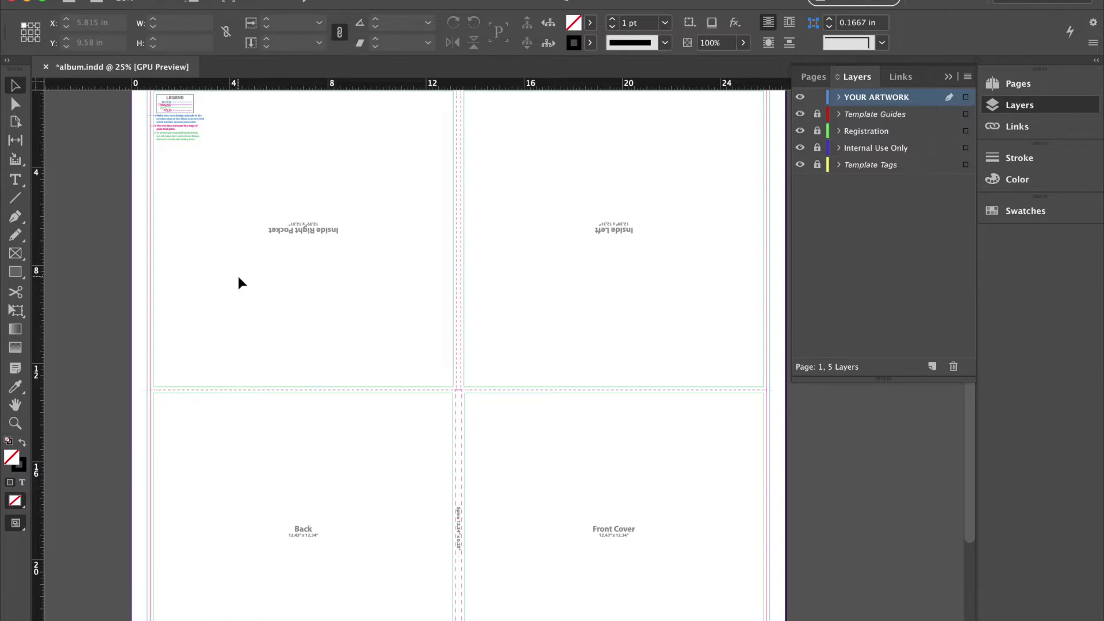
scroll(240, 281, "left", 1)
scroll(240, 281, "up", 1)
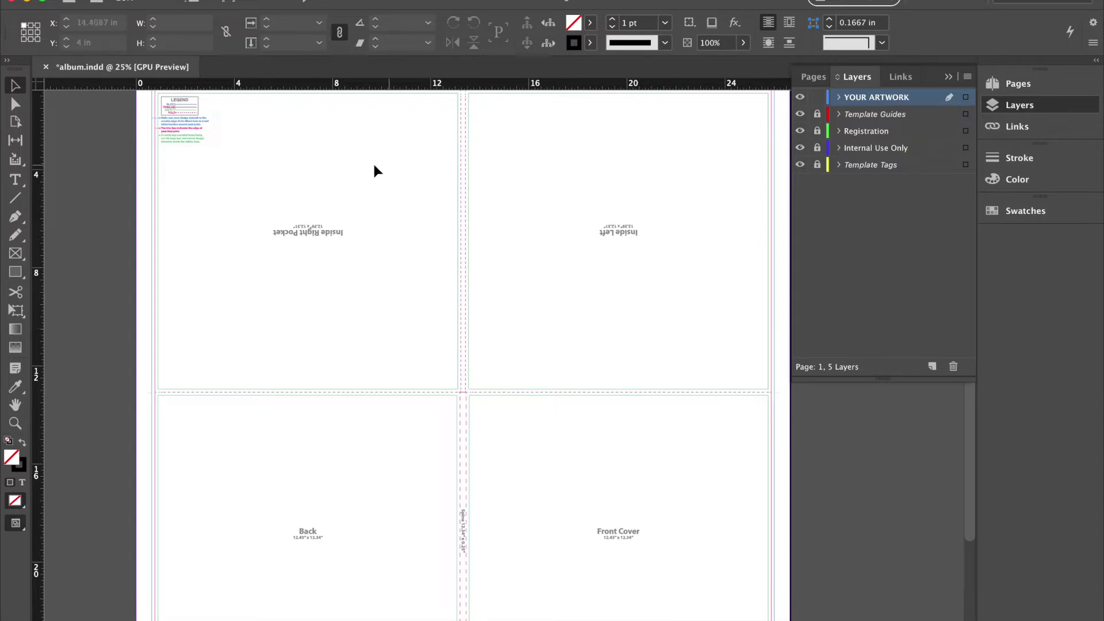
scroll(485, 265, "down", 3)
scroll(485, 265, "left", 1)
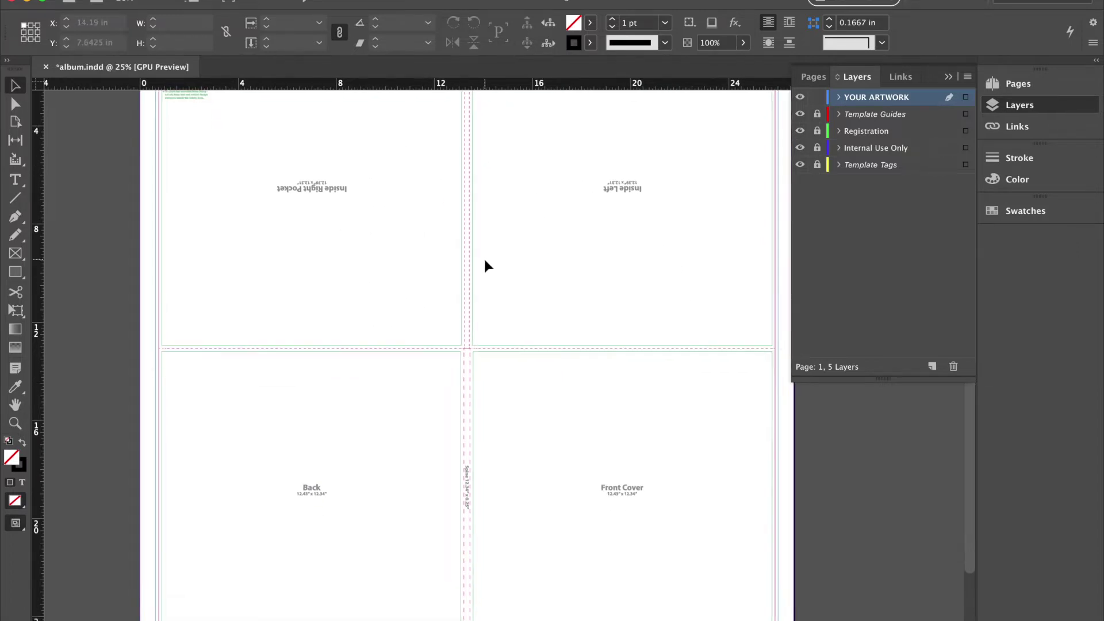
scroll(495, 288, "down", 5)
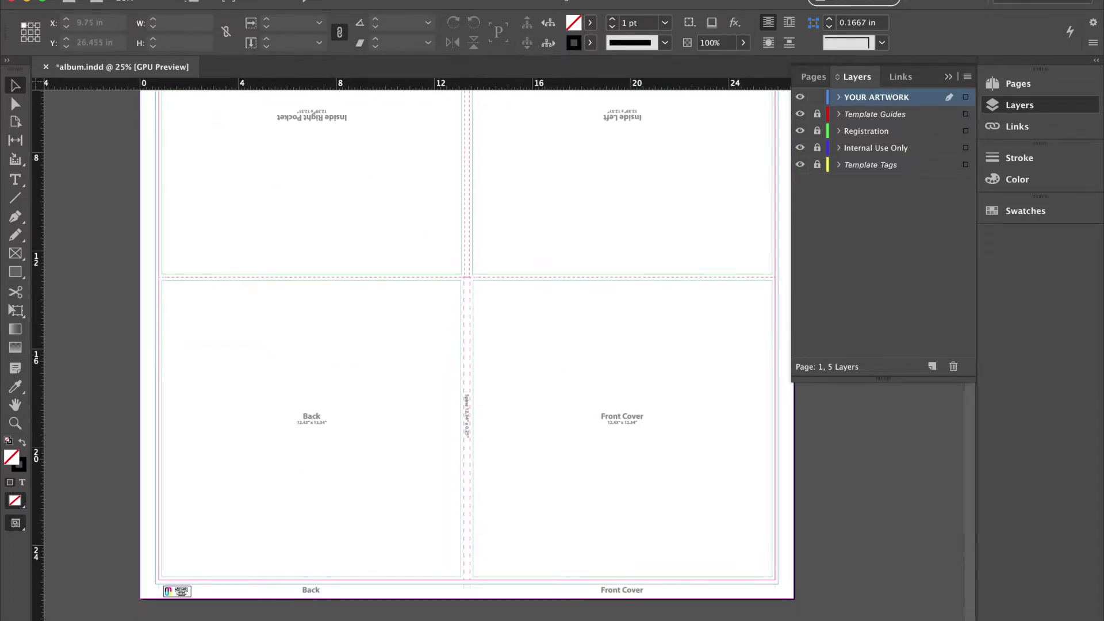
left_click(845, 604)
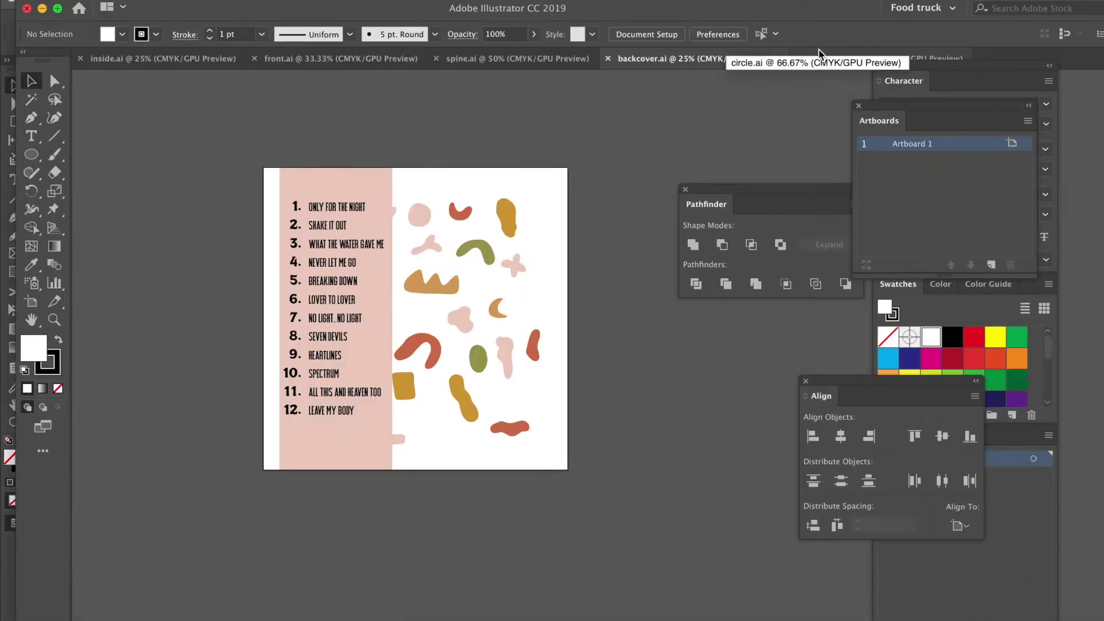
View front.ai, then open inside.ai and move the Pathfinder panel off the concert photo spread.
left_click(277, 59)
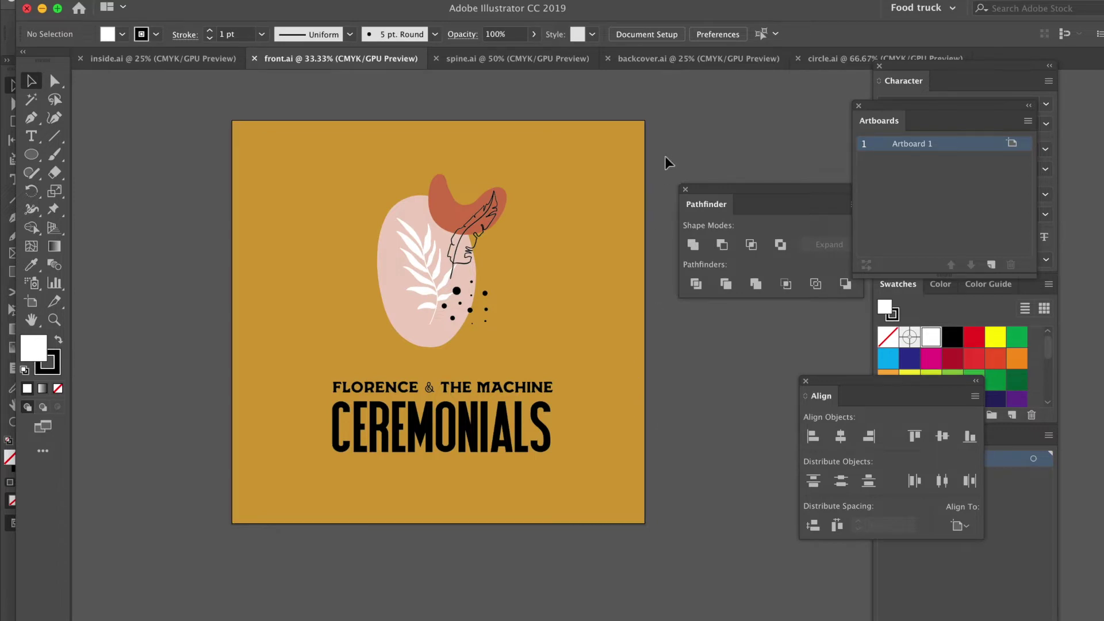
scroll(670, 121, "right", 2)
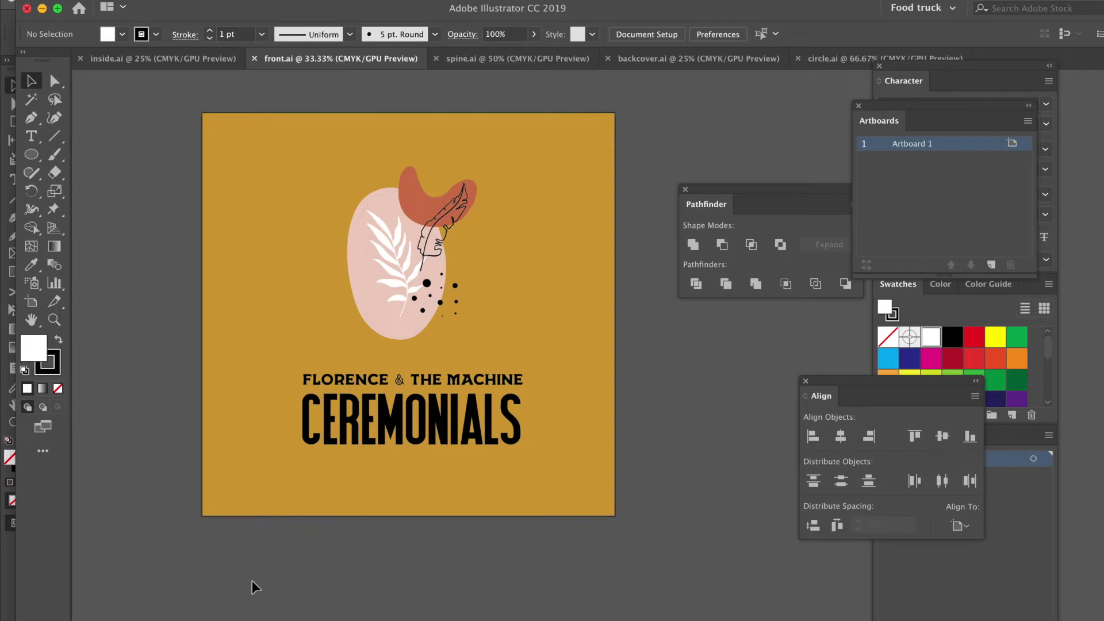
scroll(255, 587, "down", 1)
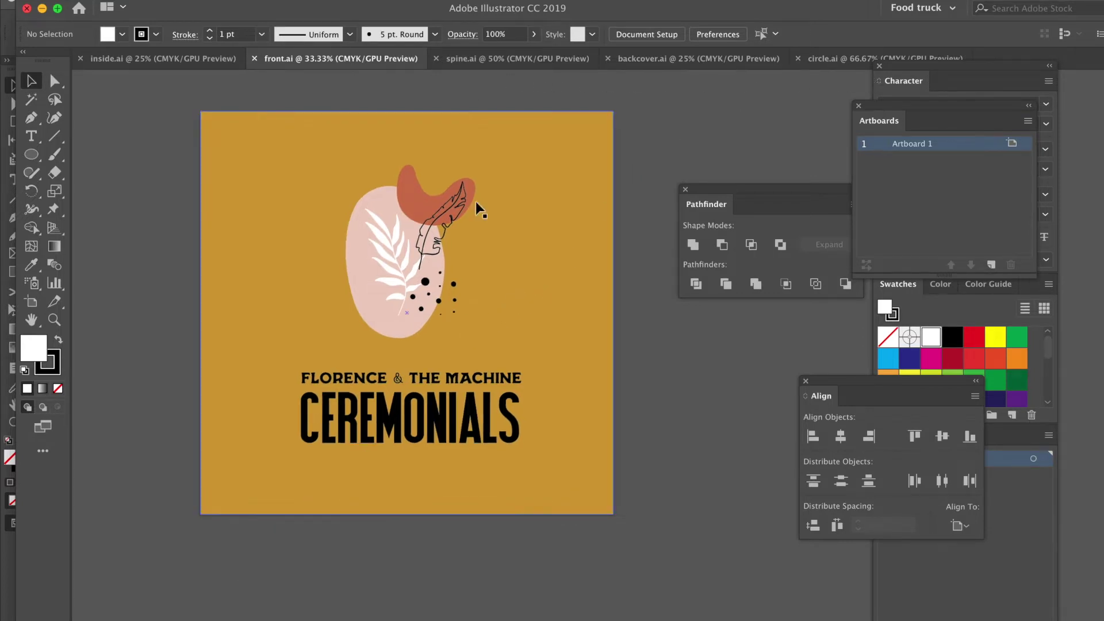
left_click(210, 61)
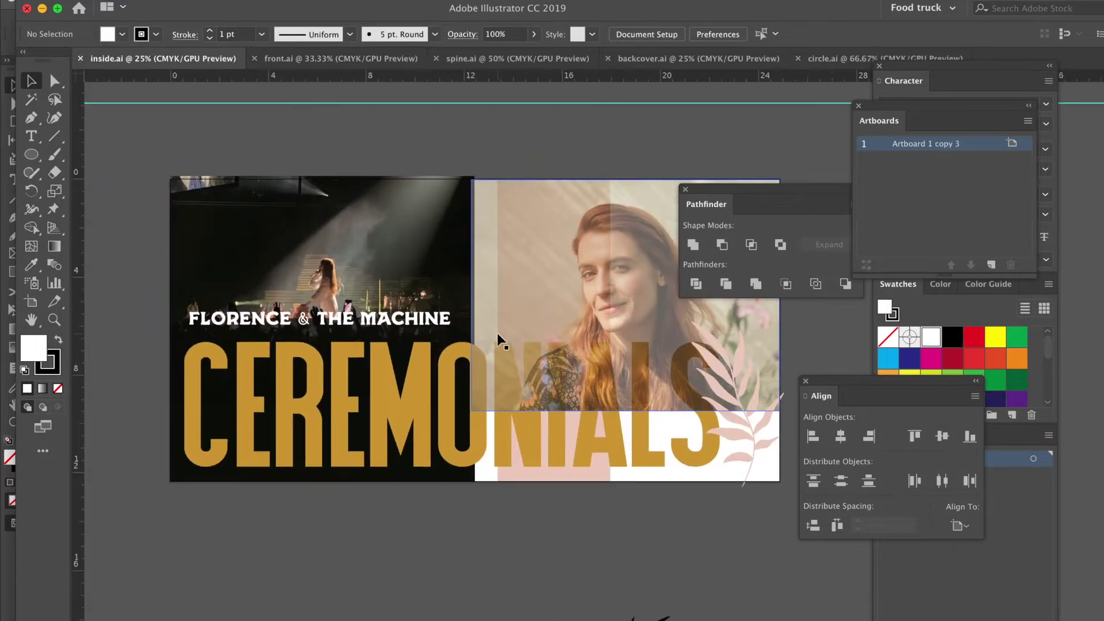
left_click_drag(796, 195, 975, 233)
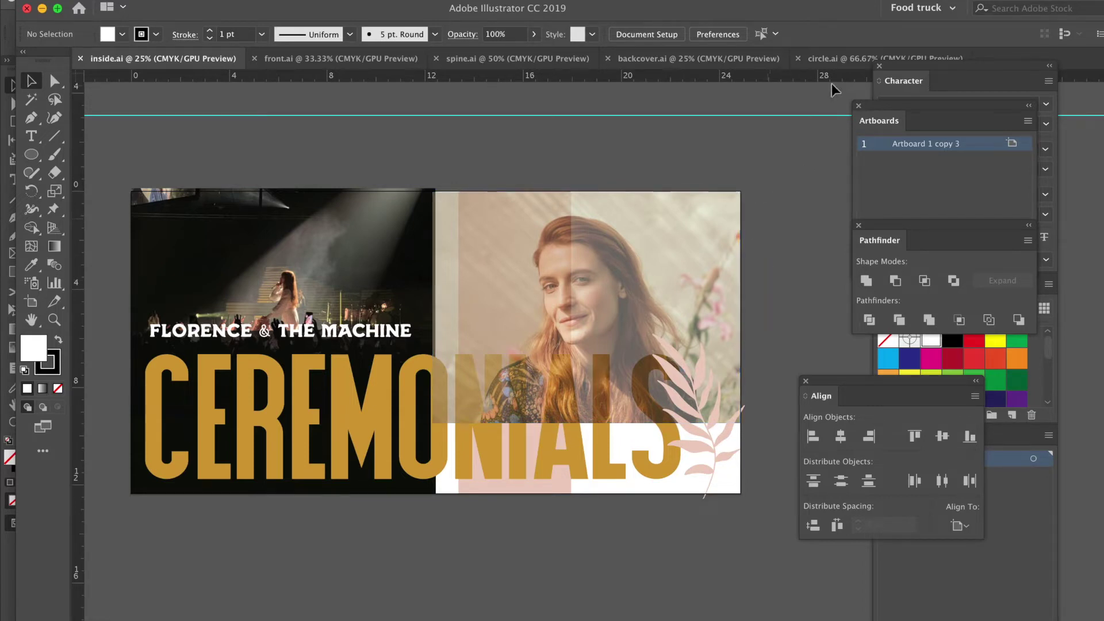
Zoom in on the backcover.ai track list artwork in Illustrator.
left_click(724, 59)
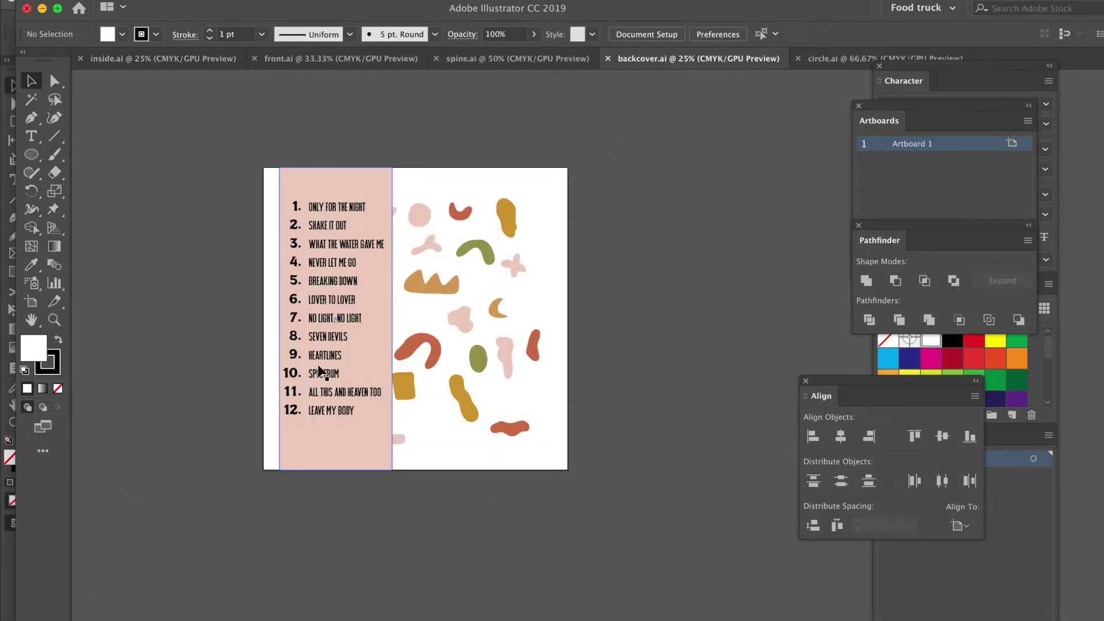
key("super+equal")
scroll(320, 370, "left", 3)
scroll(321, 370, "up", 1)
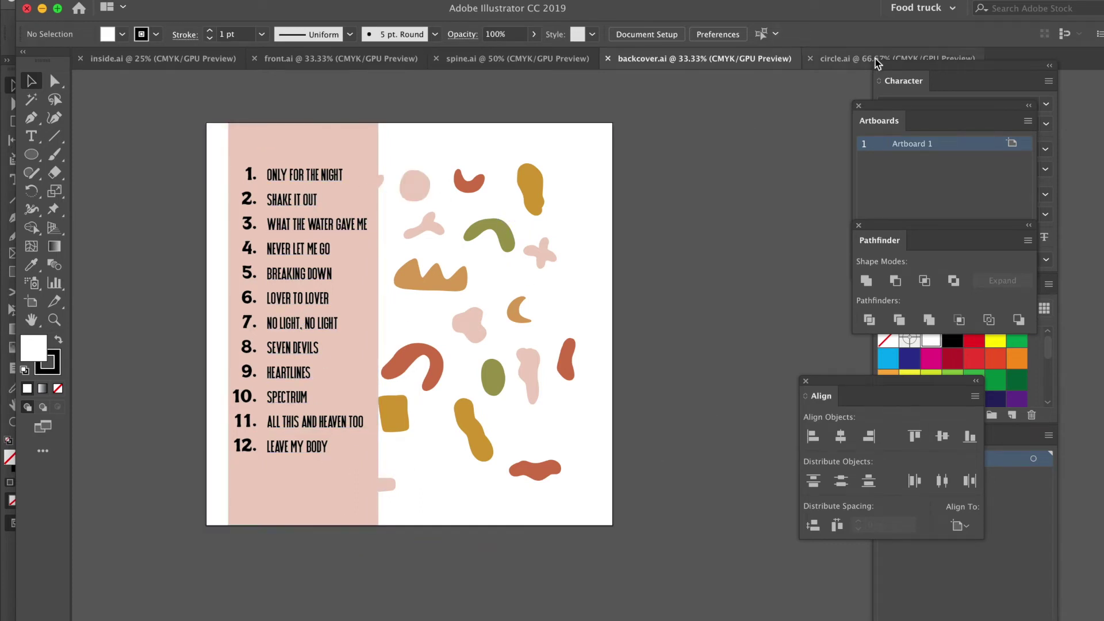
Show the spine artwork and zoom in on it.
left_click(546, 58)
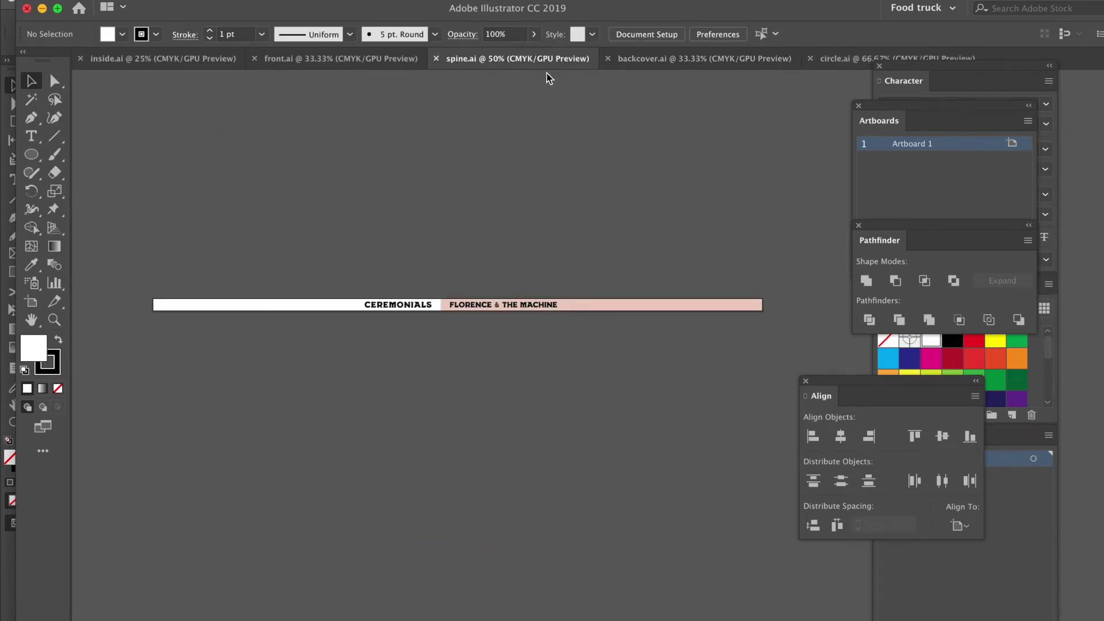
left_click(496, 409)
key("super+equal")
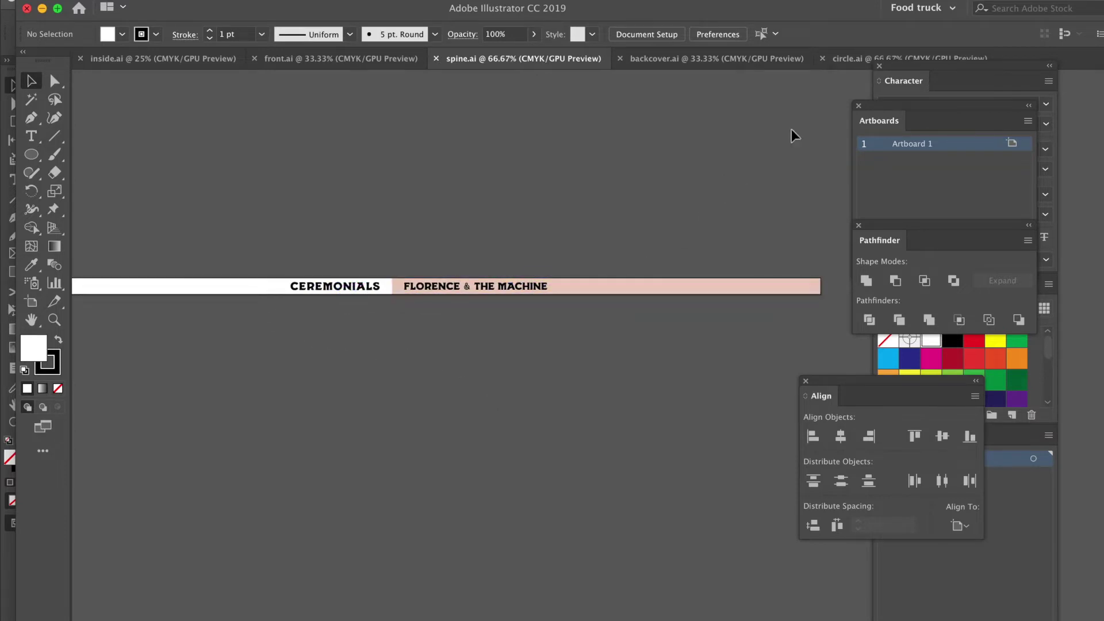
View the circular label artwork, glance at Photoshop, then return to the InDesign album template.
left_click(870, 58)
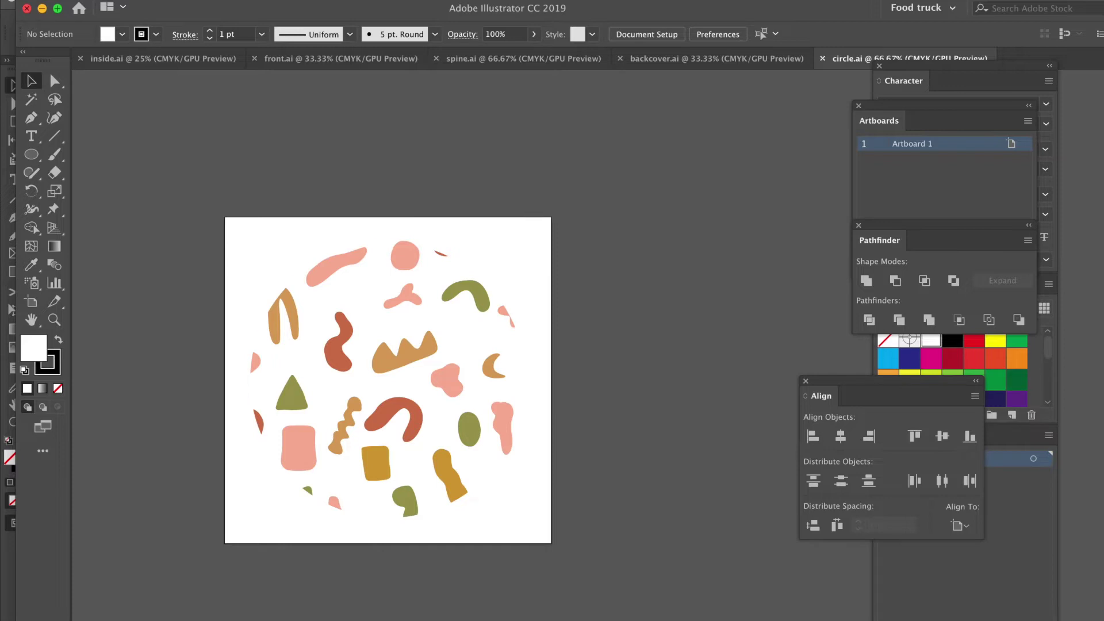
left_click(598, 610)
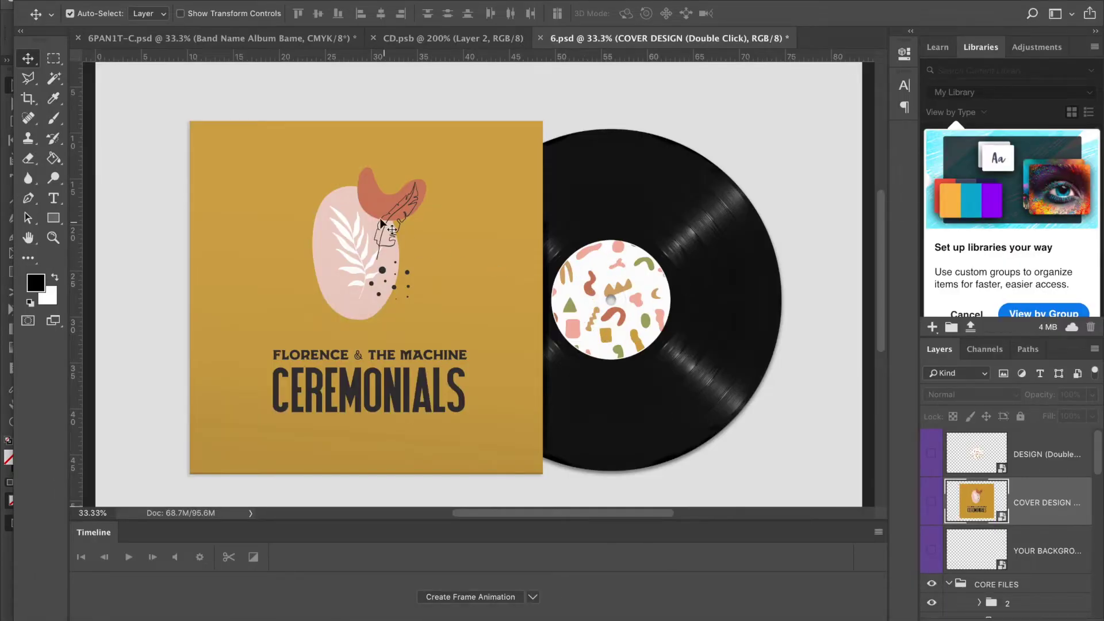
mouse_move(684, 618)
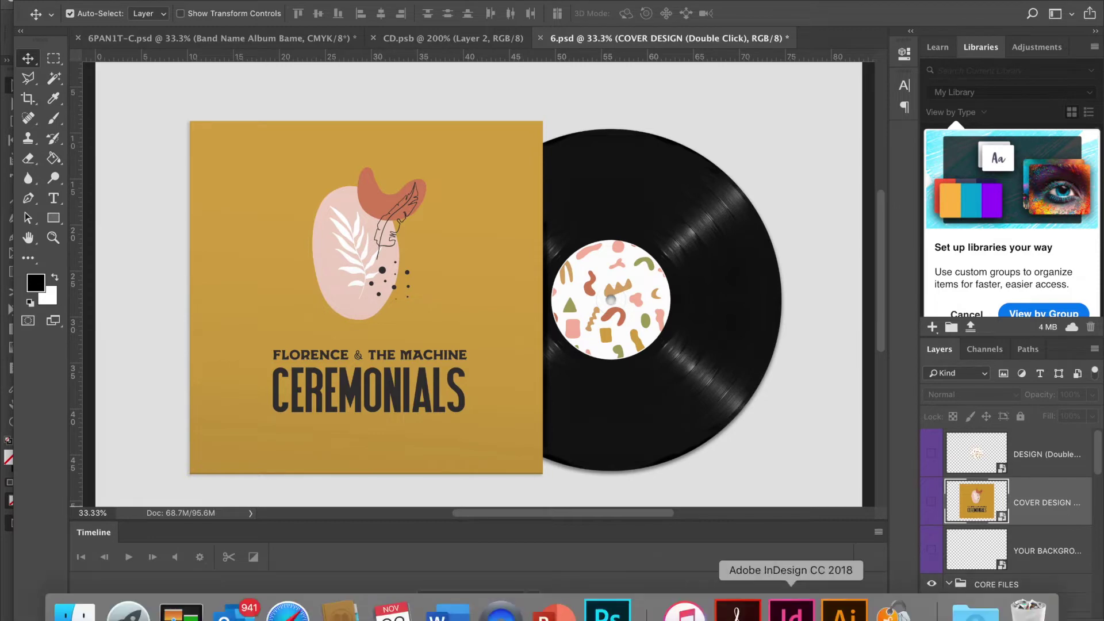
left_click(791, 611)
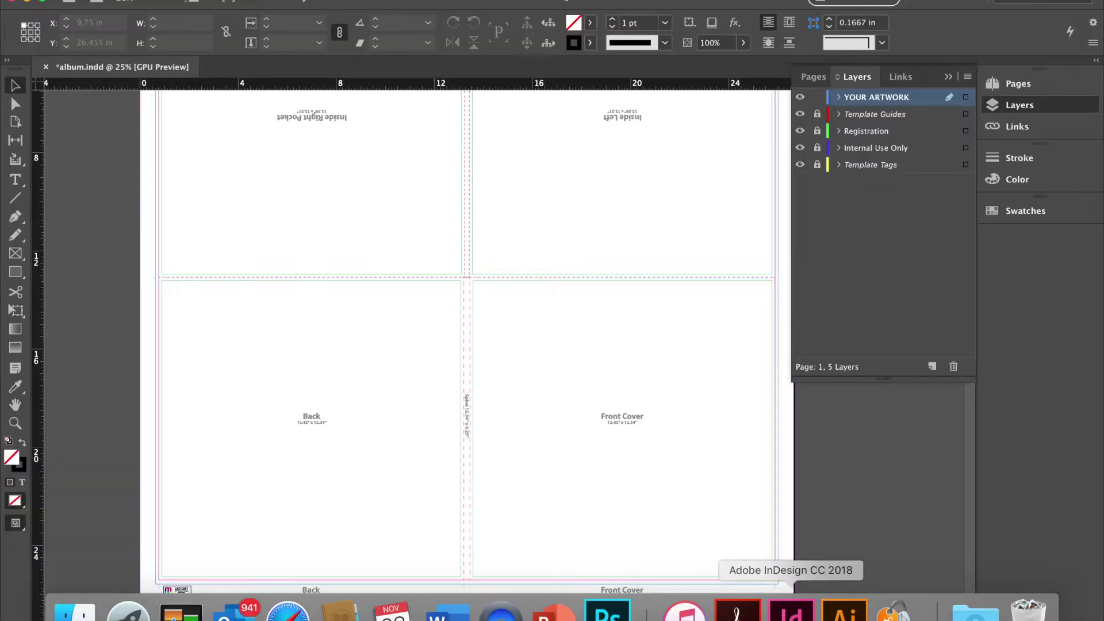
Zoom to 50% on the Front Cover panel and spine area of album.indd.
scroll(544, 393, "up", 4)
scroll(543, 393, "right", 2)
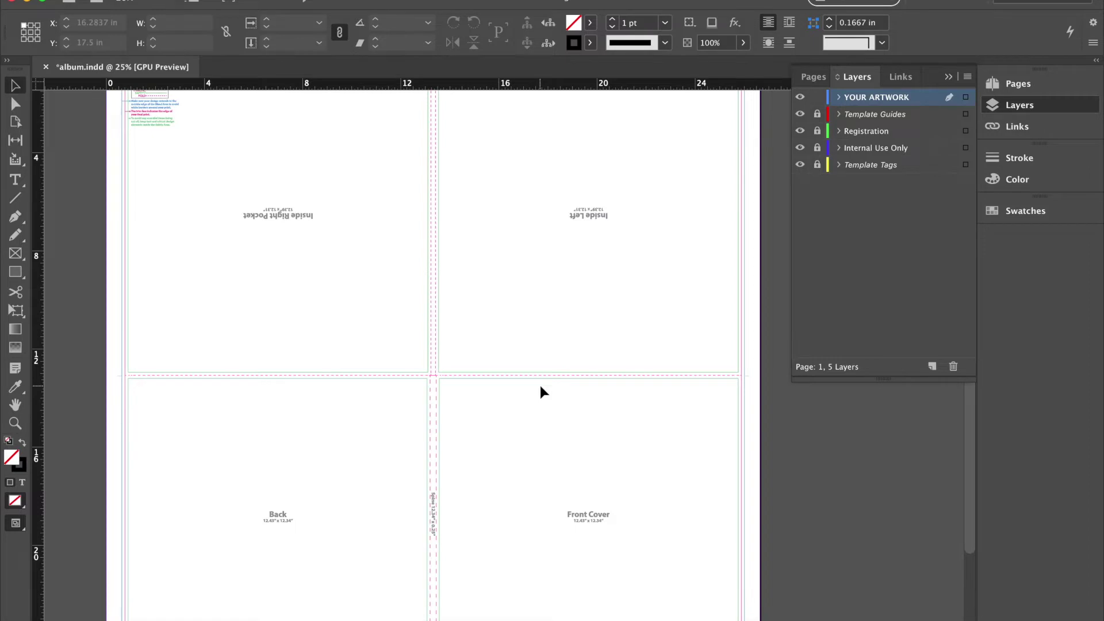
scroll(541, 391, "down", 3)
key("super+equal")
scroll(556, 270, "down", 5)
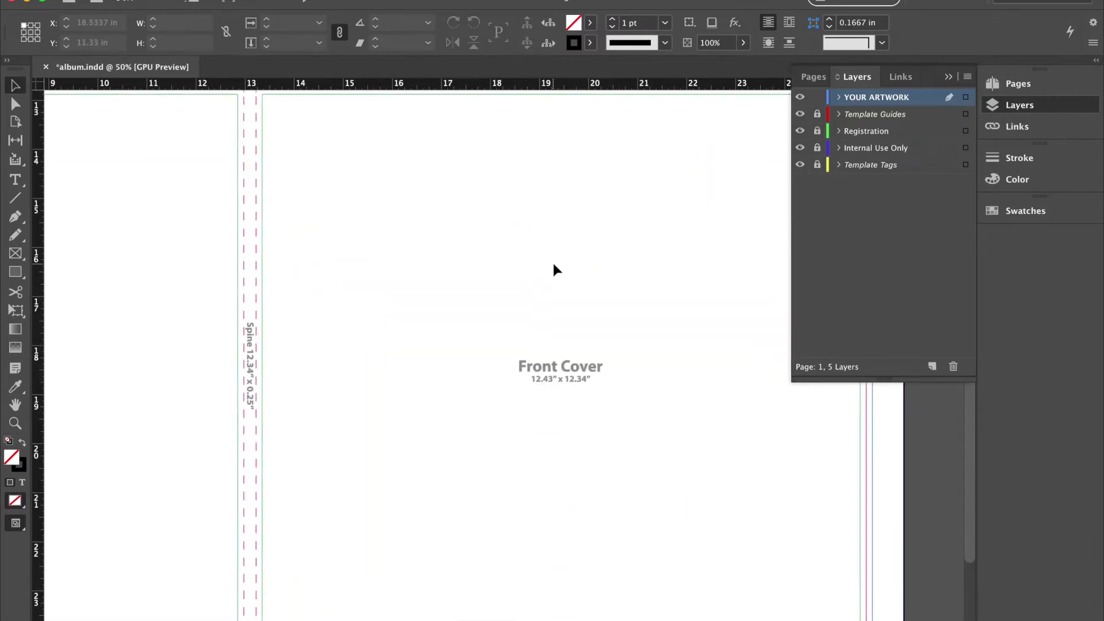
scroll(556, 270, "down", 1)
scroll(556, 269, "right", 1)
Collapse the Layers panel and bring up the Rectangle tool's shape flyout.
left_click(948, 77)
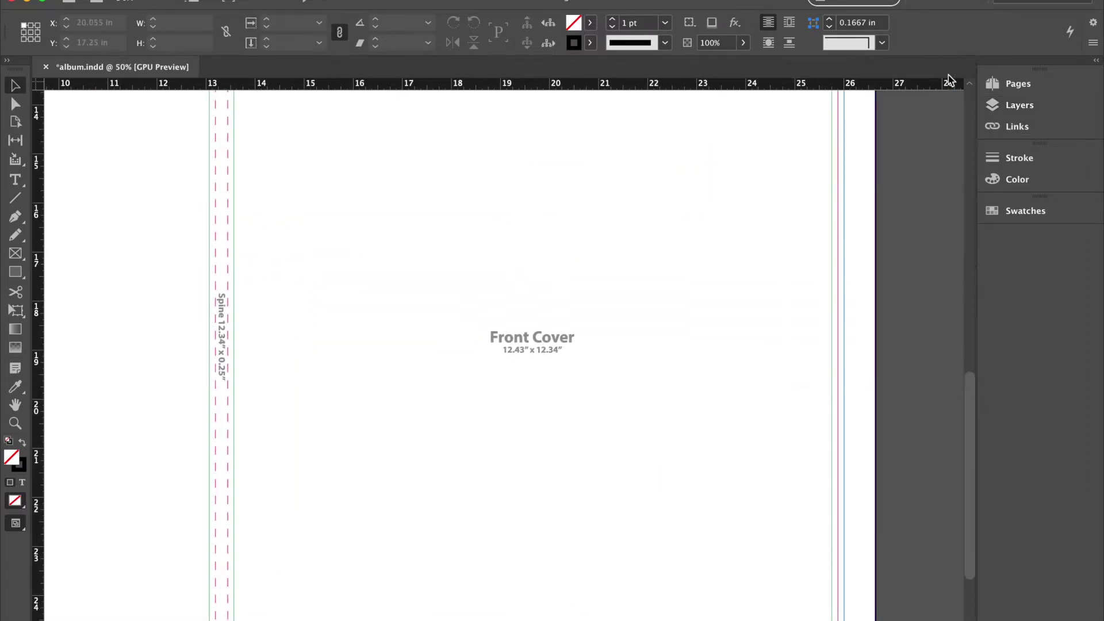
scroll(668, 243, "right", 1)
scroll(668, 243, "up", 3)
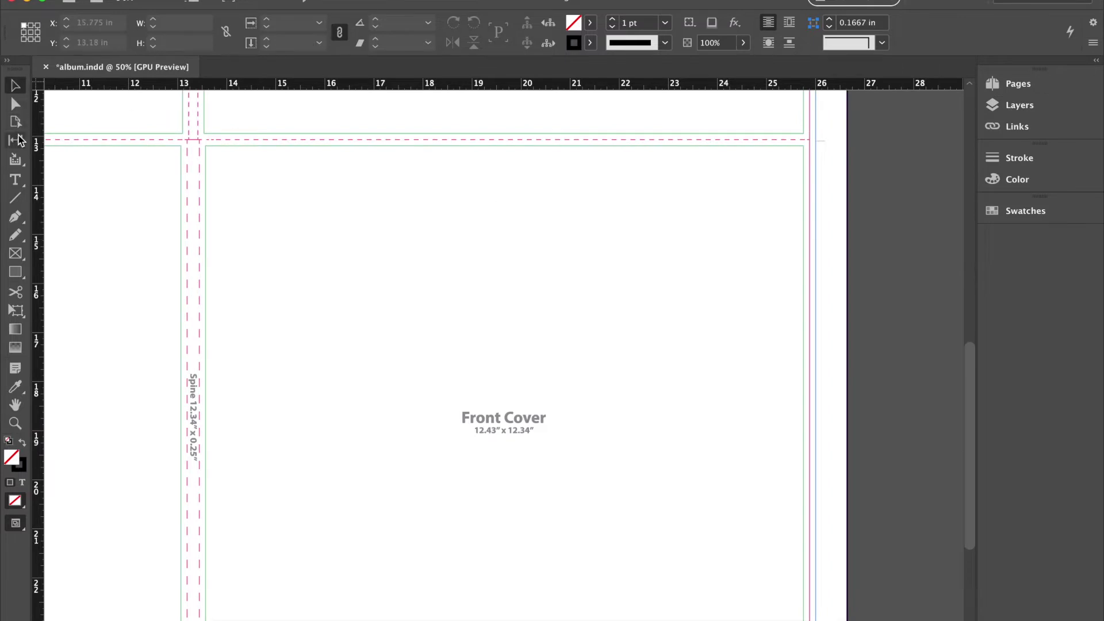
left_click(14, 272)
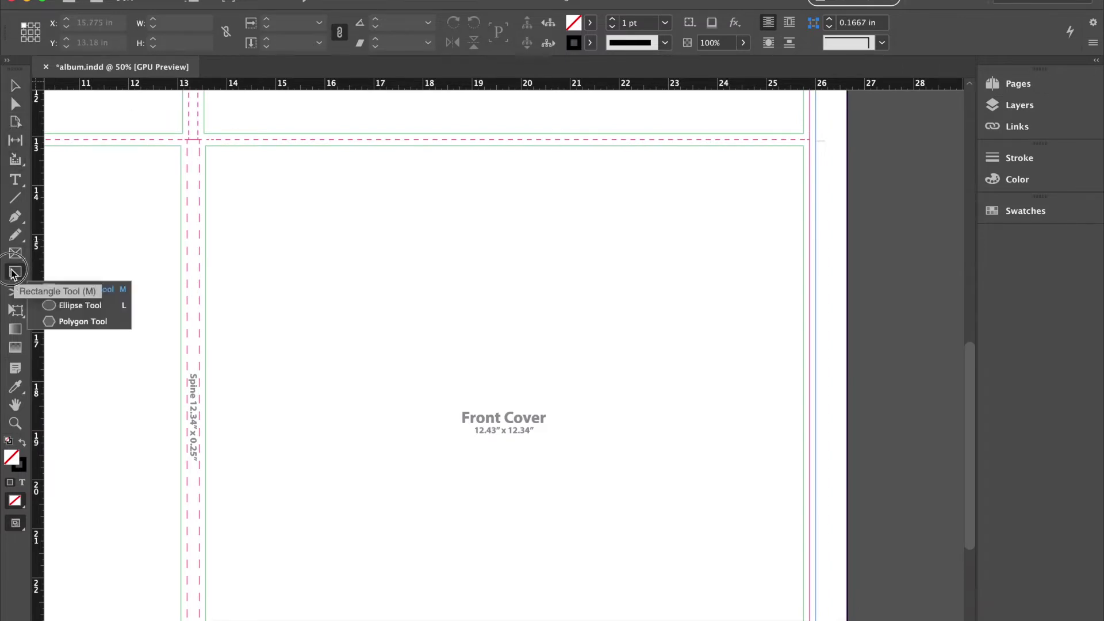
Select the Rectangle Tool and zoom to 100% on the bleed, trimline and safety legend.
left_click(50, 288)
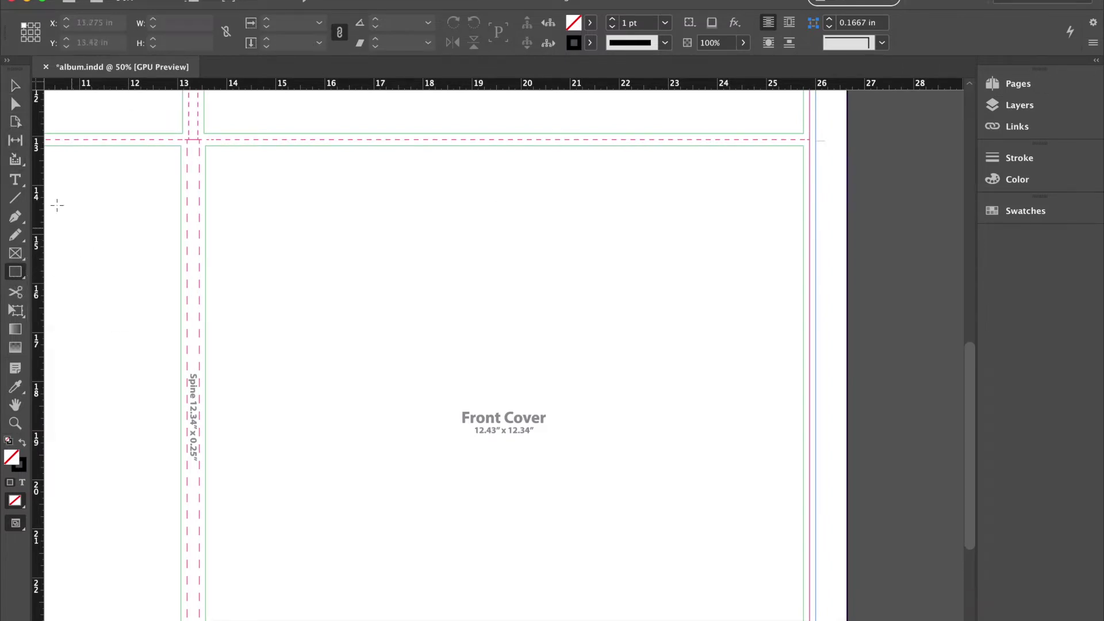
scroll(184, 148, "left", 10)
scroll(185, 148, "up", 10)
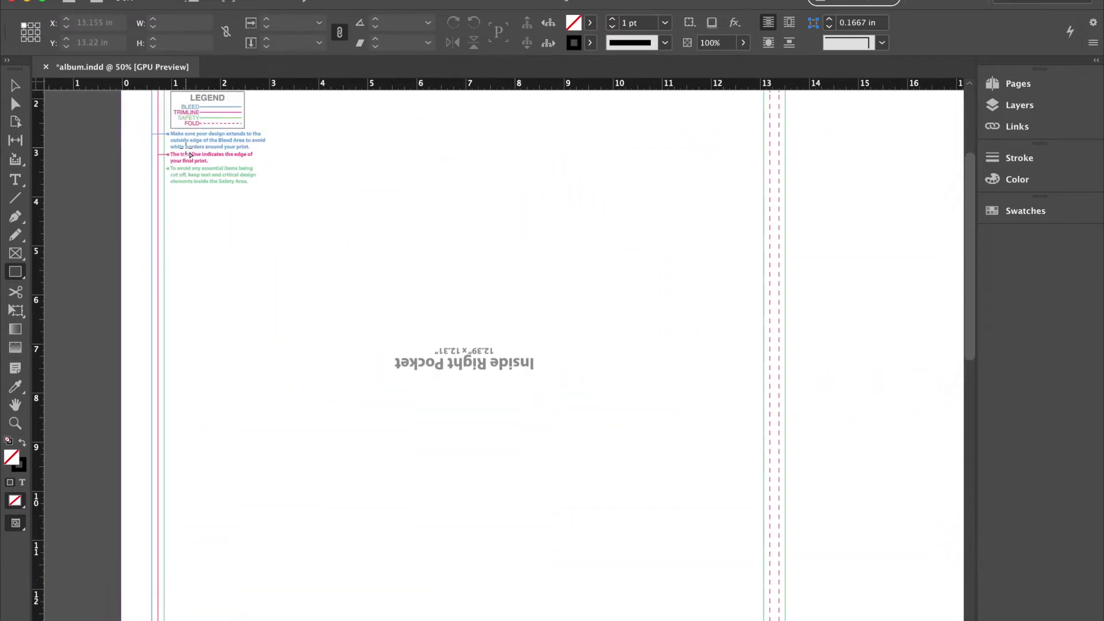
scroll(185, 148, "up", 3)
key("super+equal")
scroll(184, 149, "left", 8)
scroll(184, 149, "up", 3)
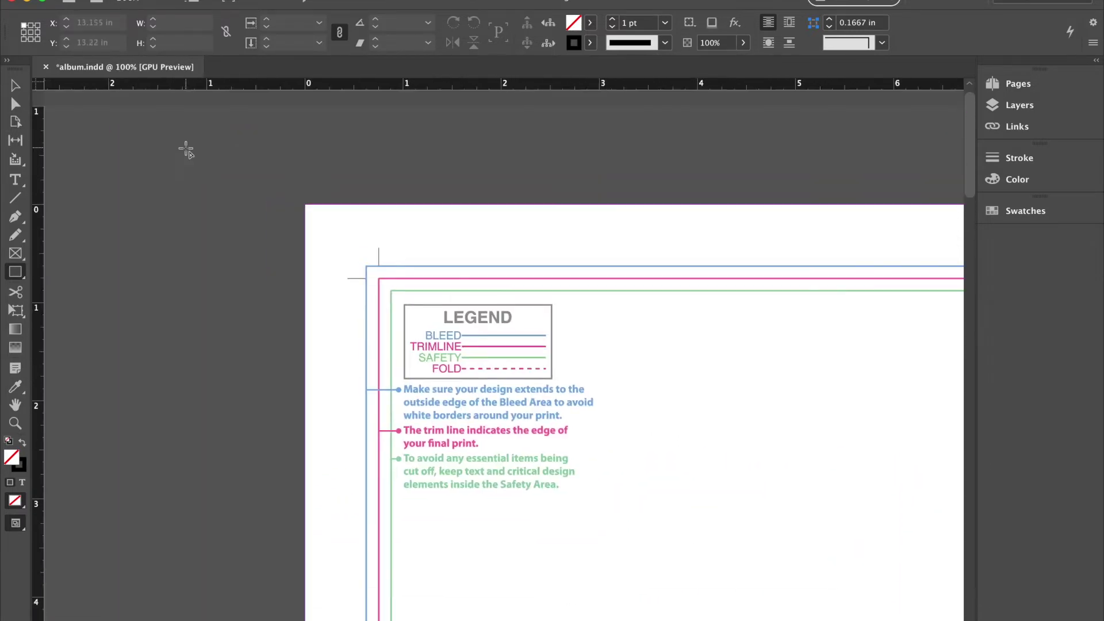
scroll(186, 149, "down", 2)
scroll(186, 149, "right", 1)
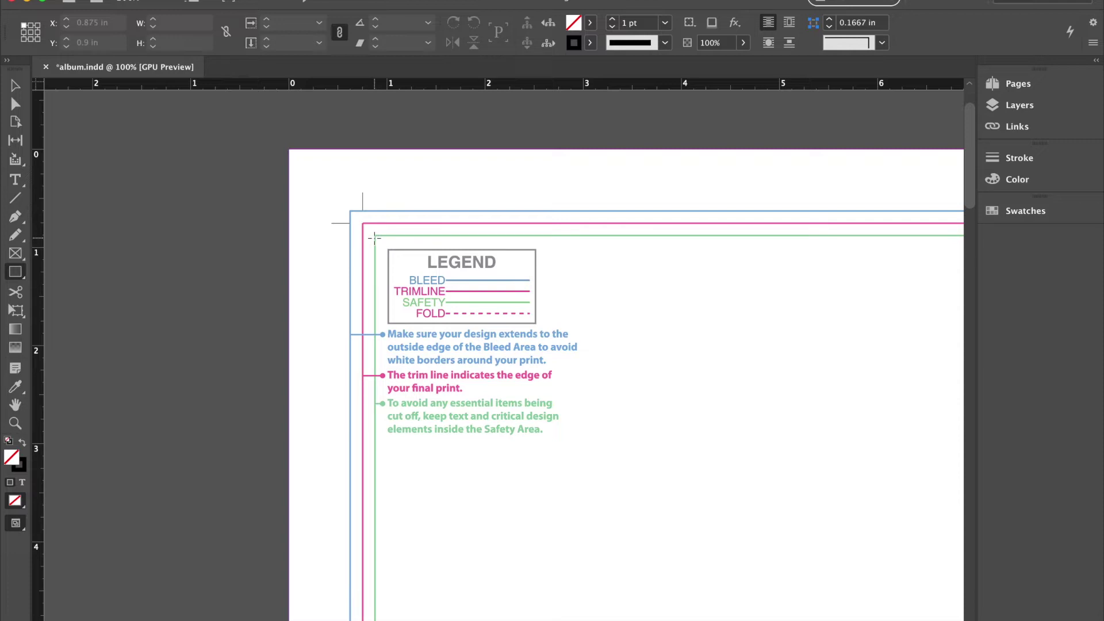
scroll(374, 238, "down", 1)
scroll(374, 238, "right", 1)
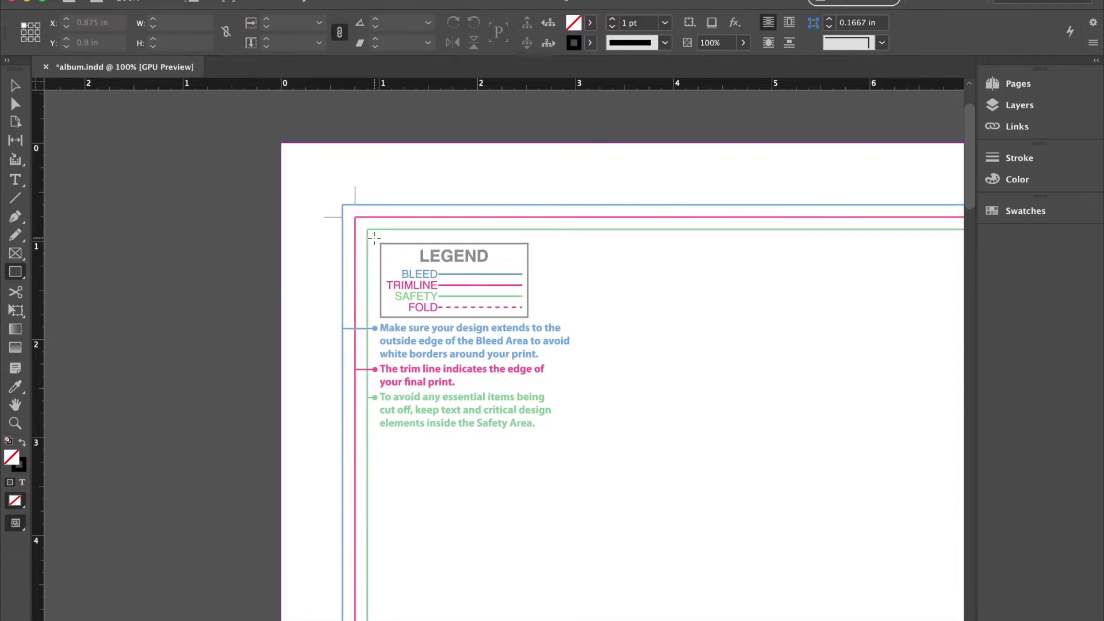
Scroll across the fold guides and Spine 12.34" x 0.25" marking, then zoom out to 50%.
scroll(374, 237, "down", 1)
scroll(375, 237, "right", 1)
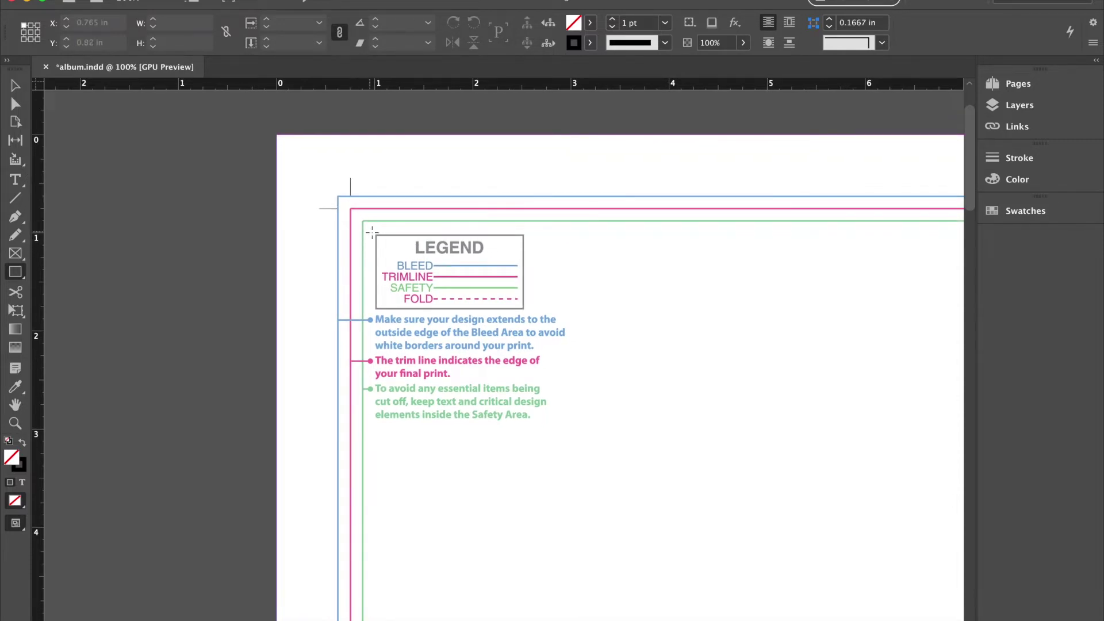
scroll(587, 440, "right", 20)
scroll(587, 440, "down", 2)
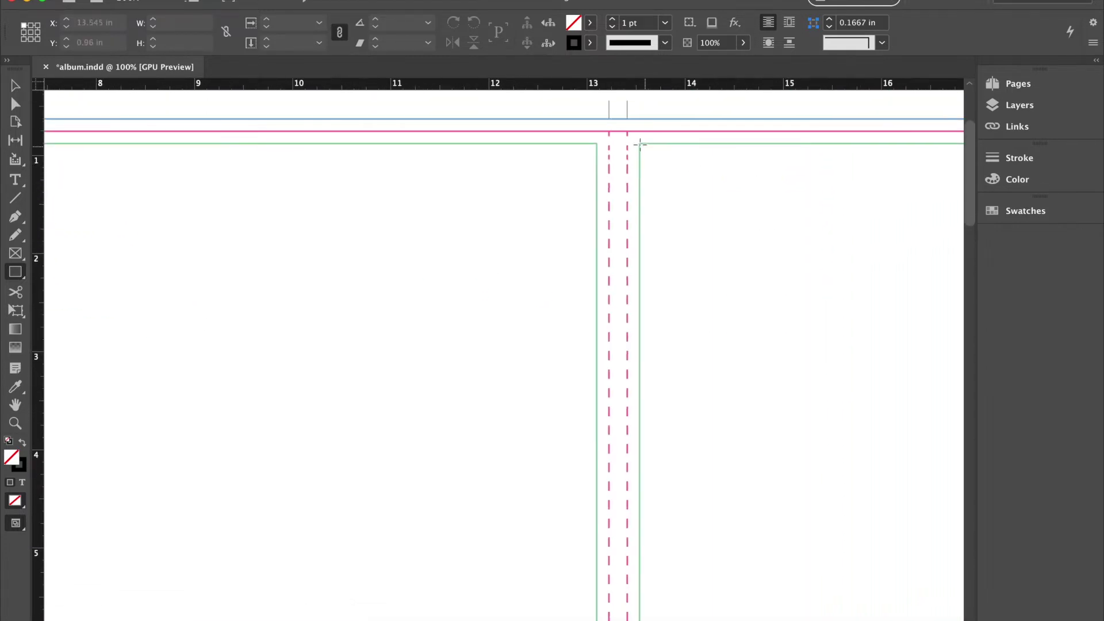
scroll(625, 351, "down", 20)
scroll(625, 352, "right", 2)
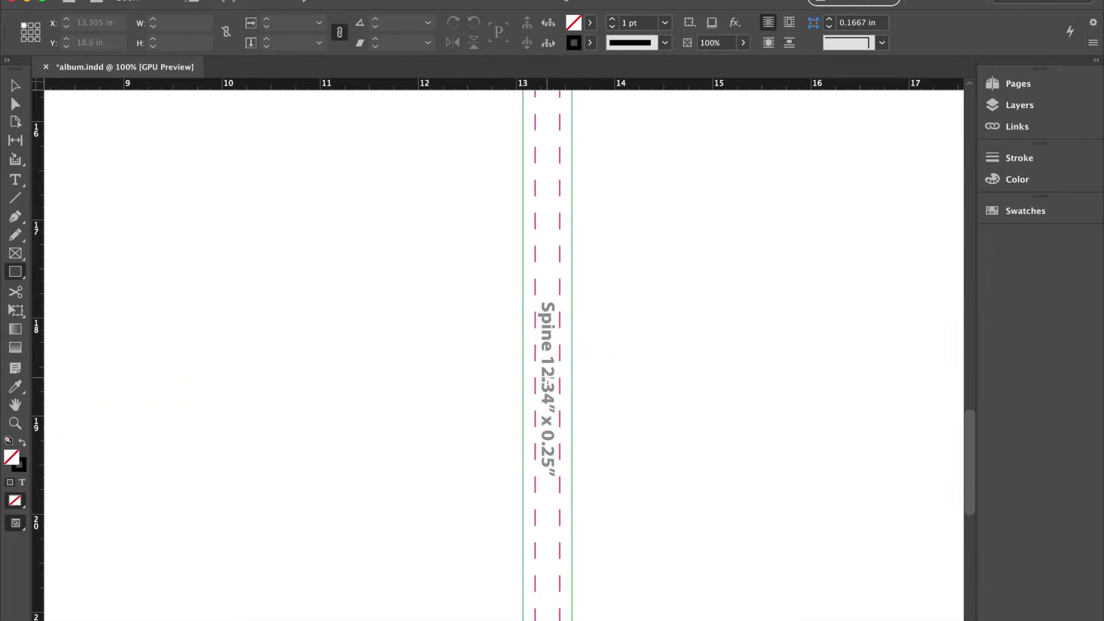
scroll(547, 380, "right", 8)
scroll(547, 380, "down", 4)
scroll(547, 380, "up", 20)
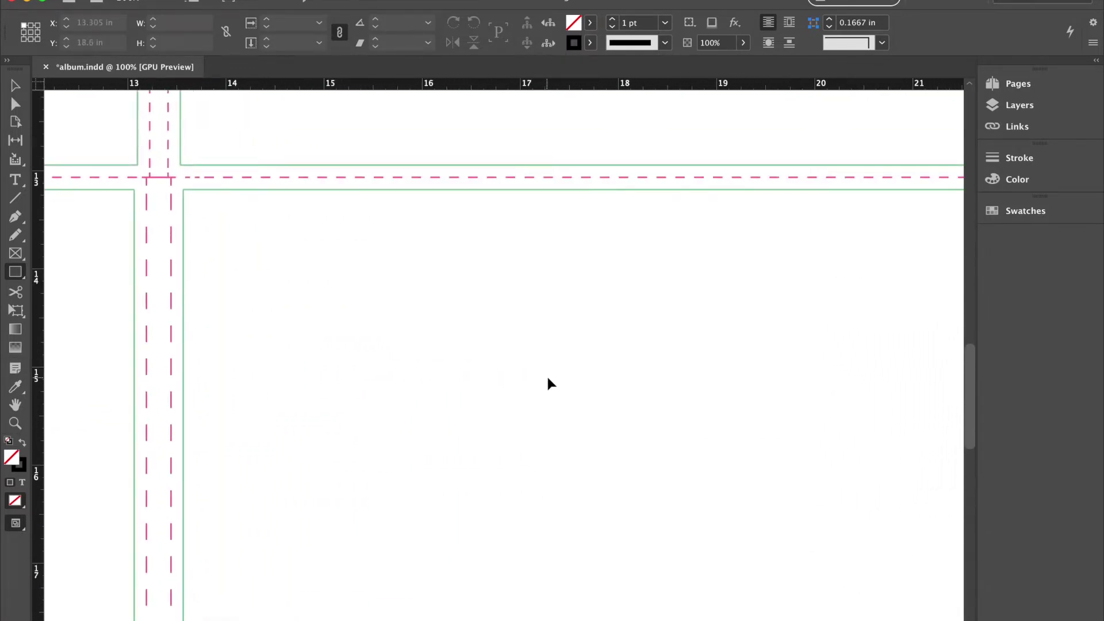
key("super+minus")
key("super+minus")
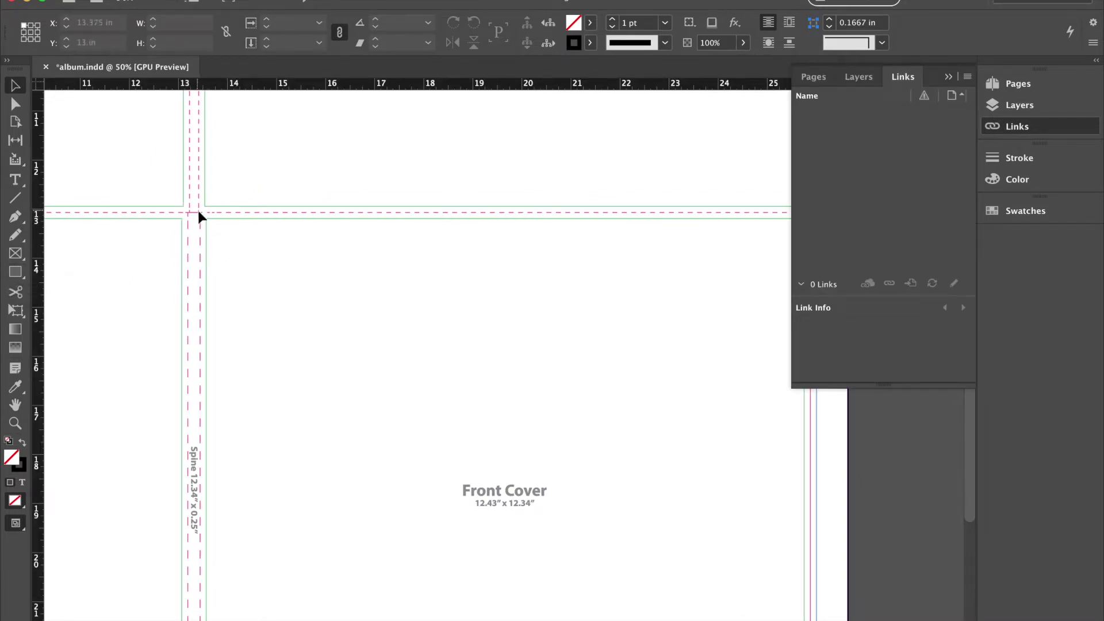
Draw a frame over the Front Cover and stretch it down to 12.5756 x 12.5189 in.
left_click_drag(199, 212, 817, 584)
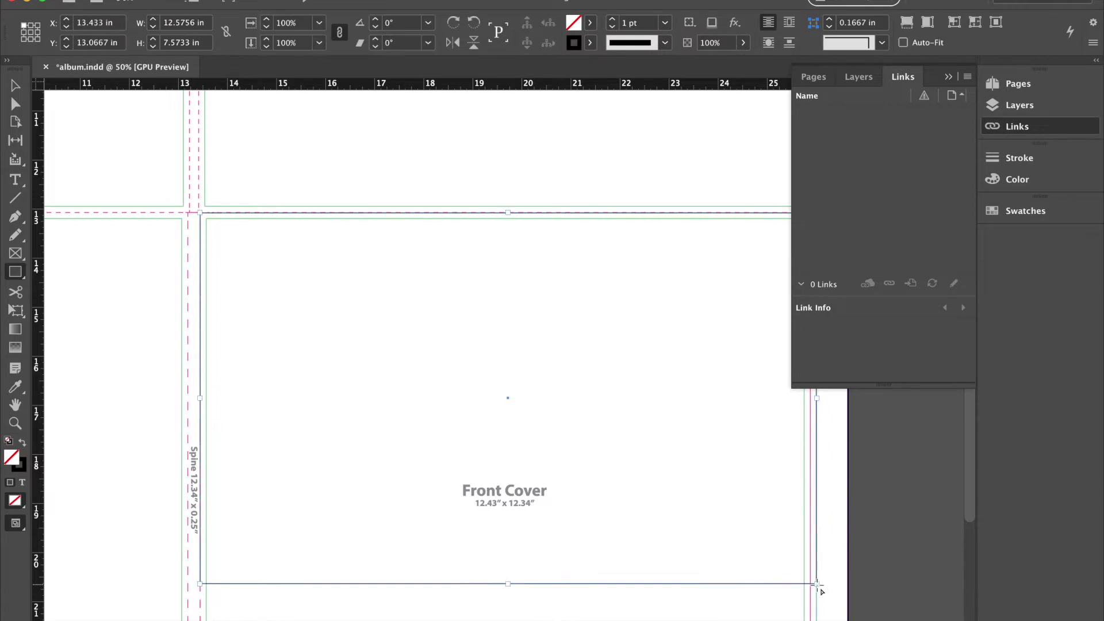
scroll(820, 590, "down", 10)
left_click(13, 86)
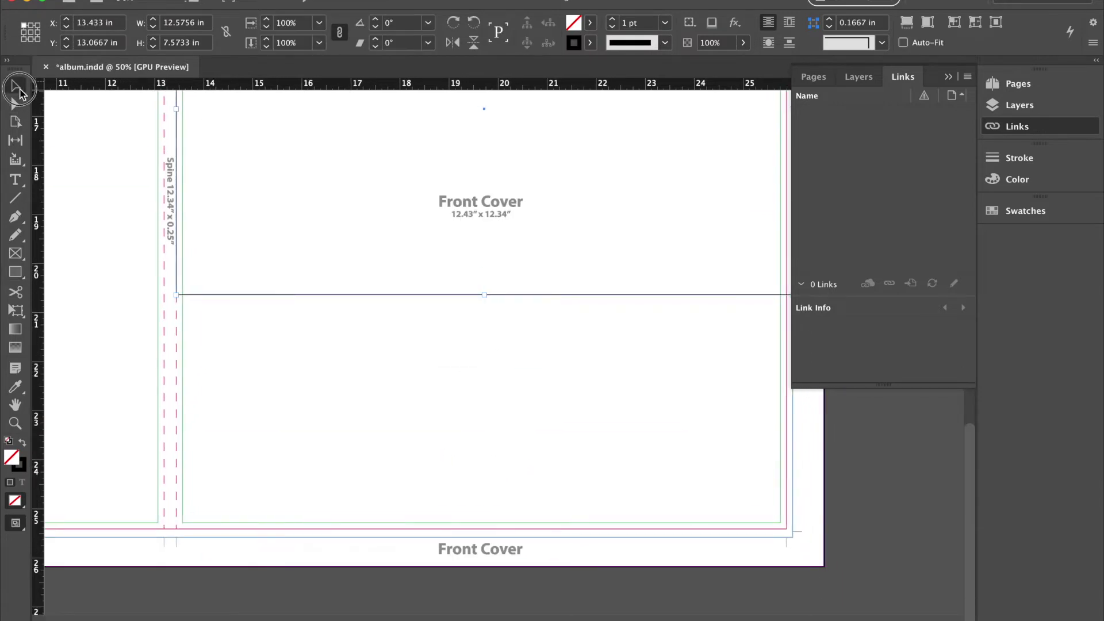
left_click_drag(483, 295, 493, 537)
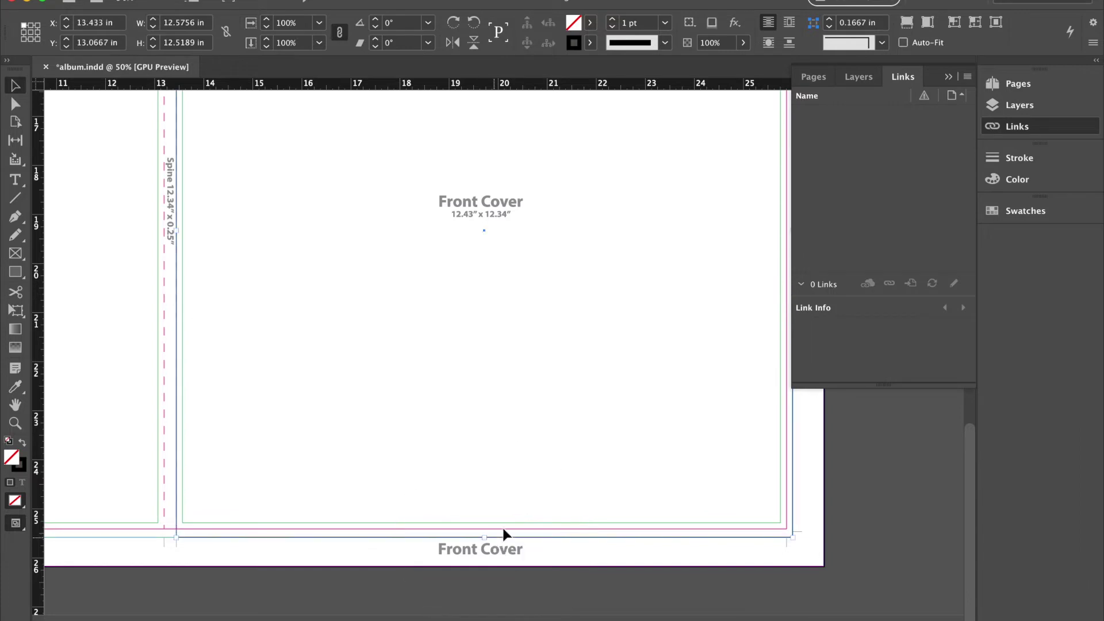
scroll(552, 472, "right", 2)
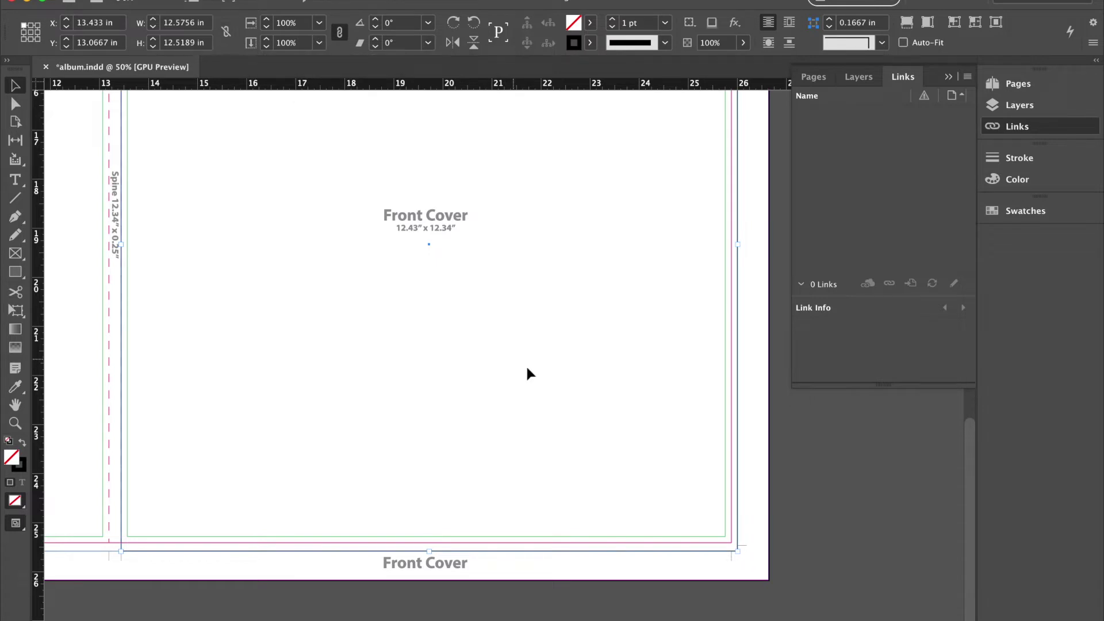
left_click(845, 608)
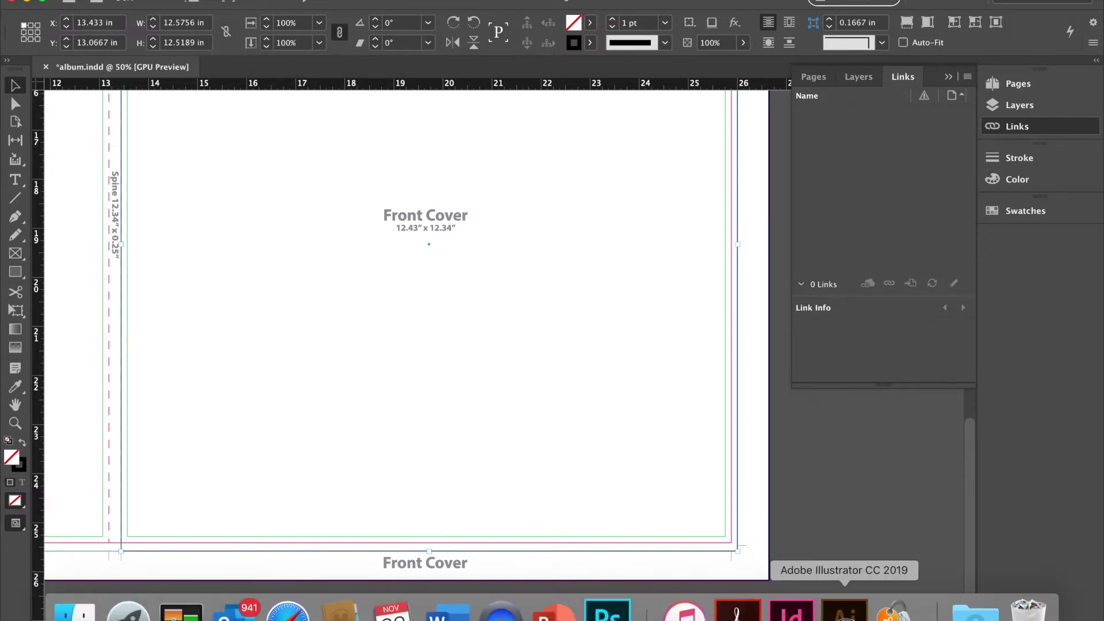
left_click(31, 301)
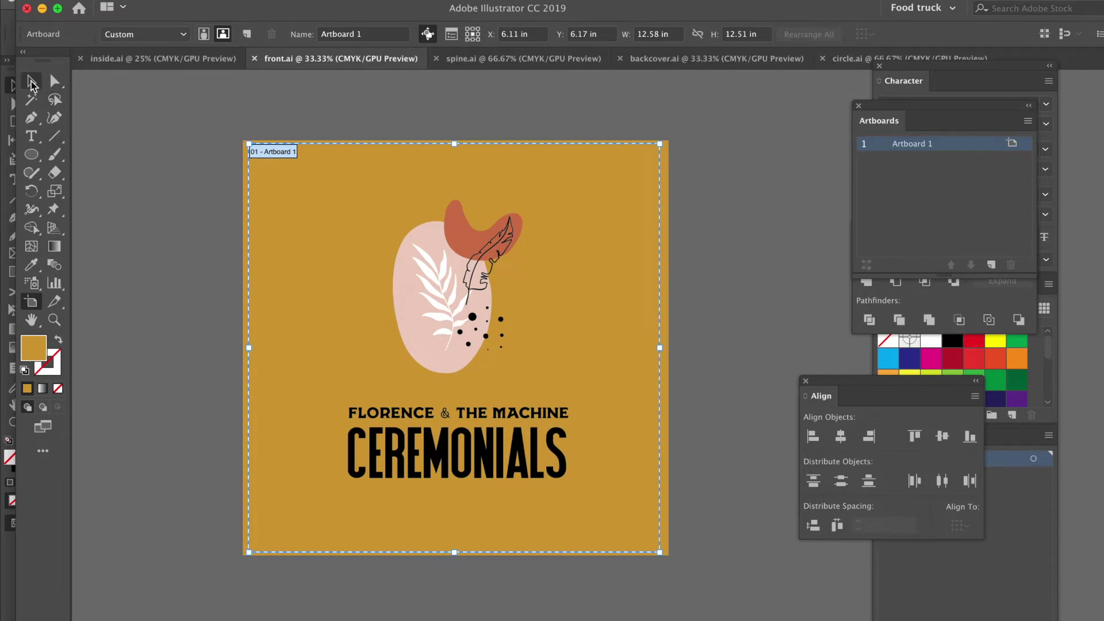
left_click(31, 84)
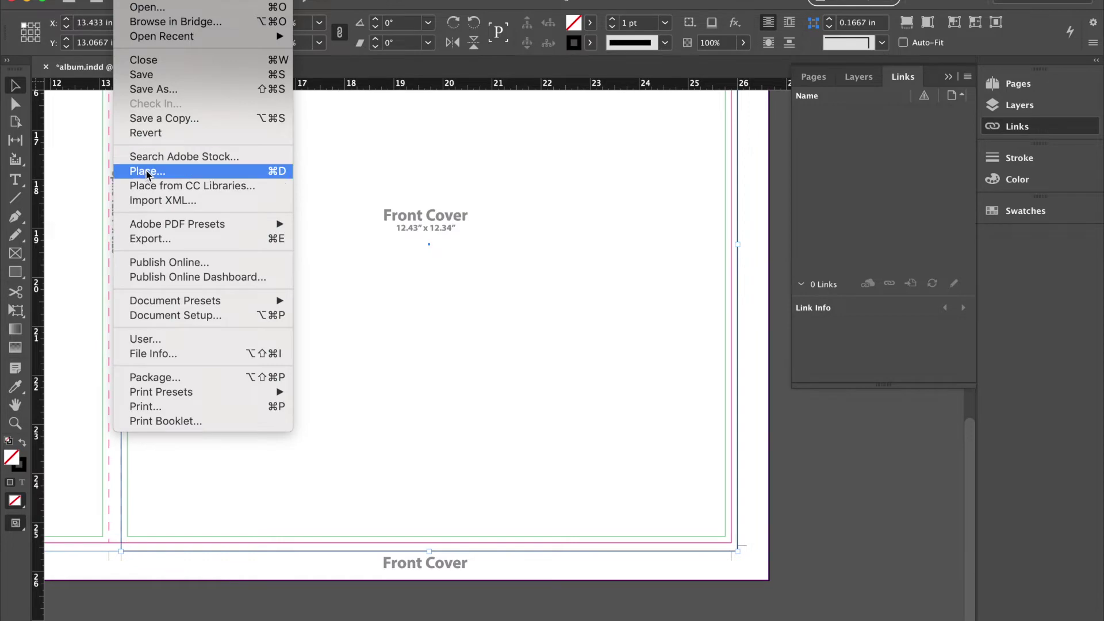
Place front.ai's Ceremonials cover artwork into the selected Front Cover frame, then deselect it.
left_click(147, 173)
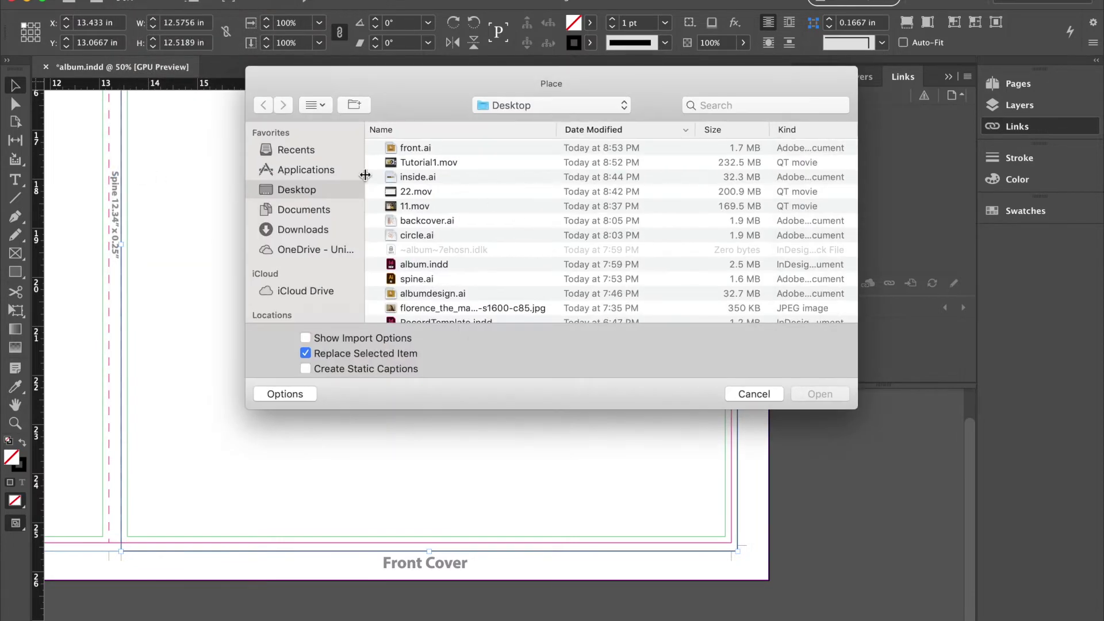
left_click(417, 153)
double_click(417, 148)
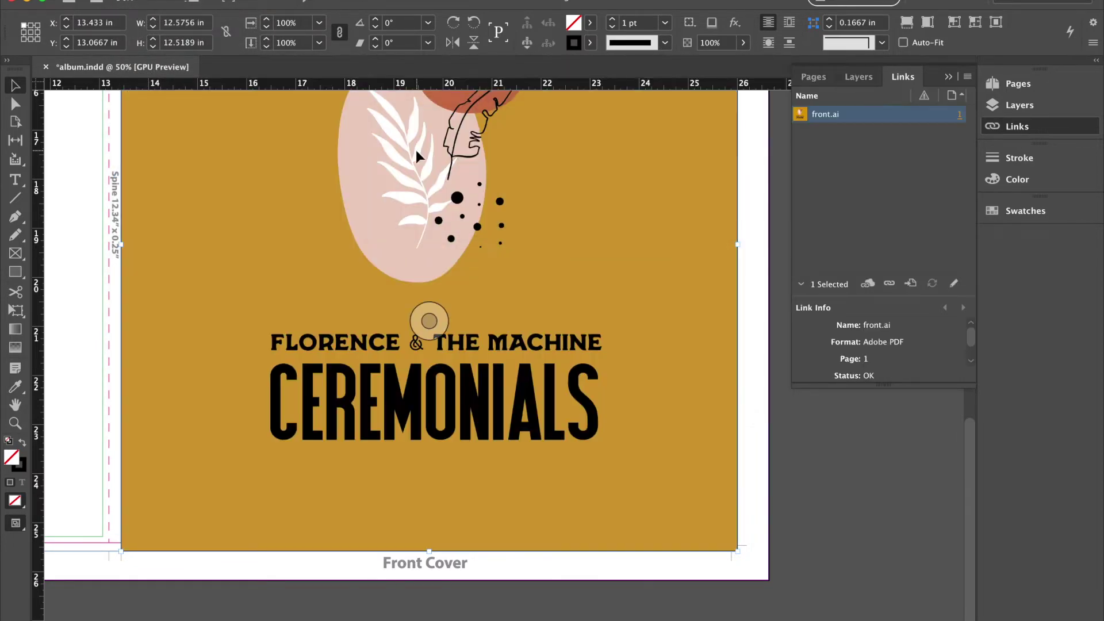
scroll(626, 369, "up", 4)
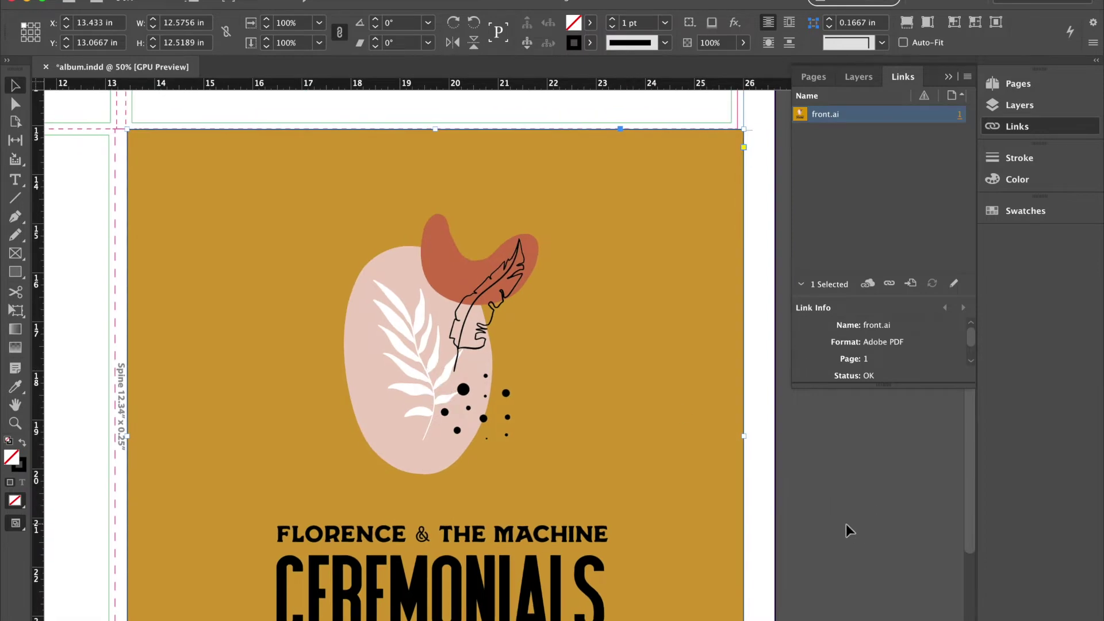
left_click(760, 441)
scroll(670, 346, "right", 3)
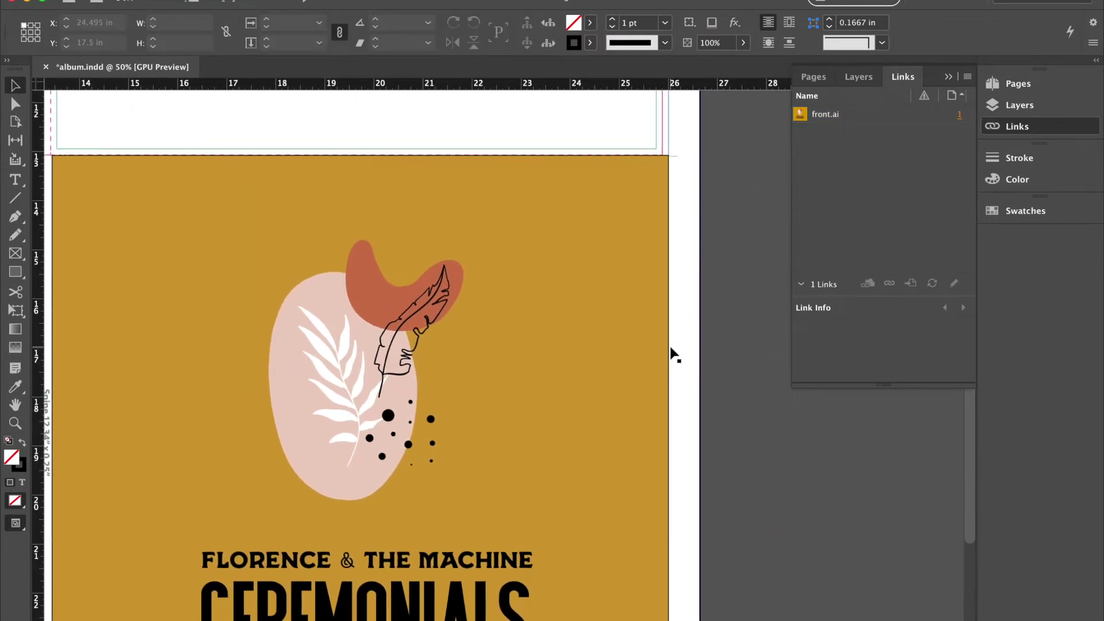
scroll(562, 326, "down", 3)
scroll(562, 327, "left", 4)
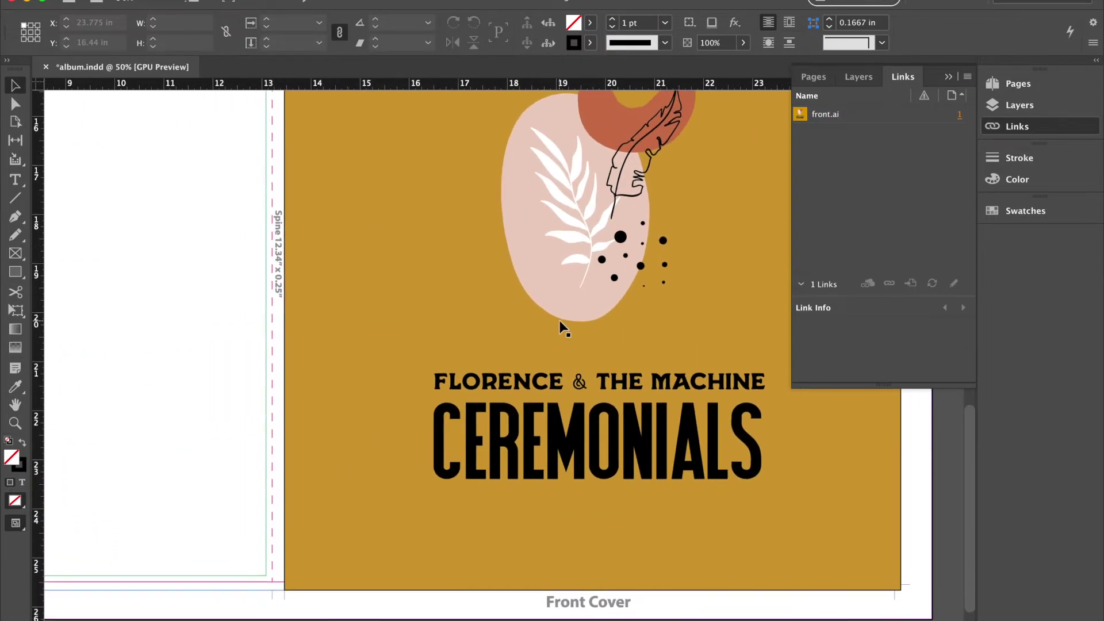
scroll(562, 327, "up", 5)
scroll(562, 327, "left", 2)
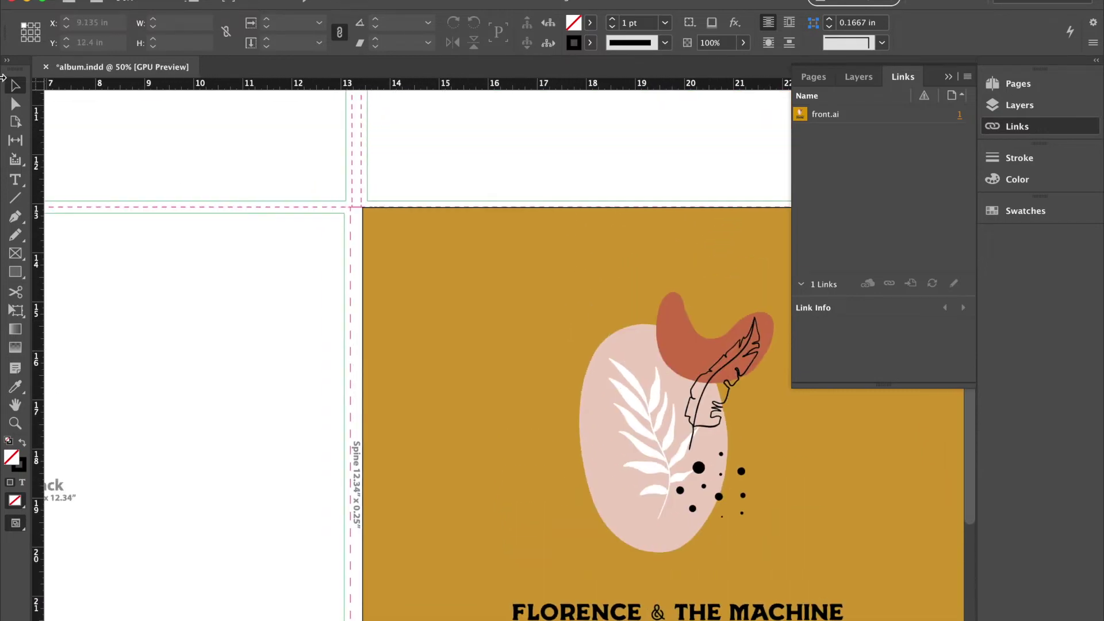
Draw a narrow rectangle frame down the full length of the spine.
left_click(15, 272)
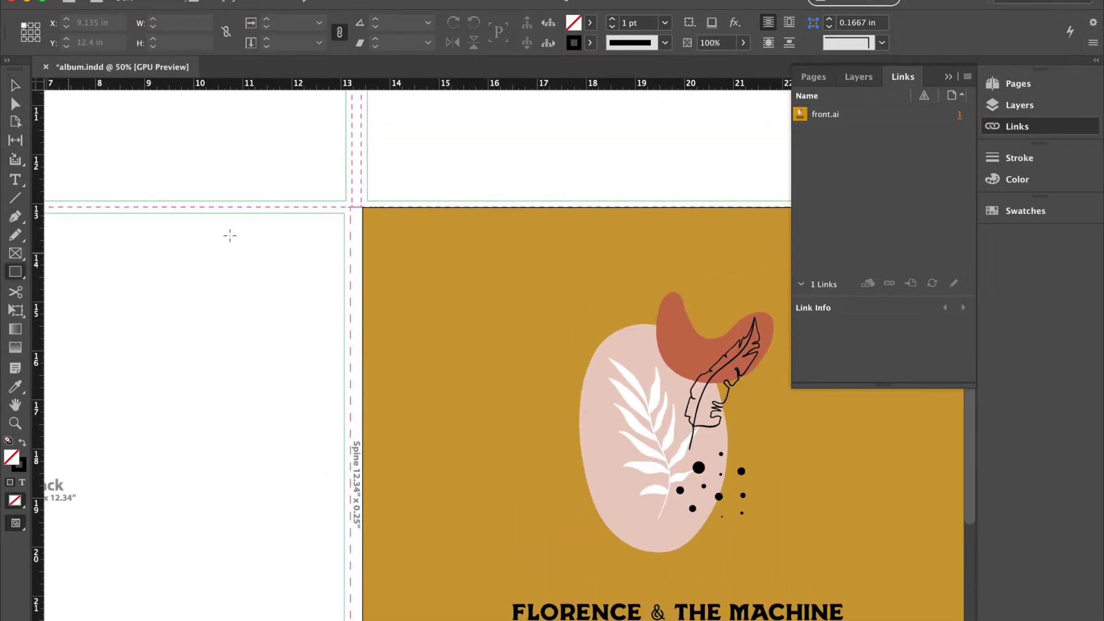
left_click_drag(352, 206, 363, 569)
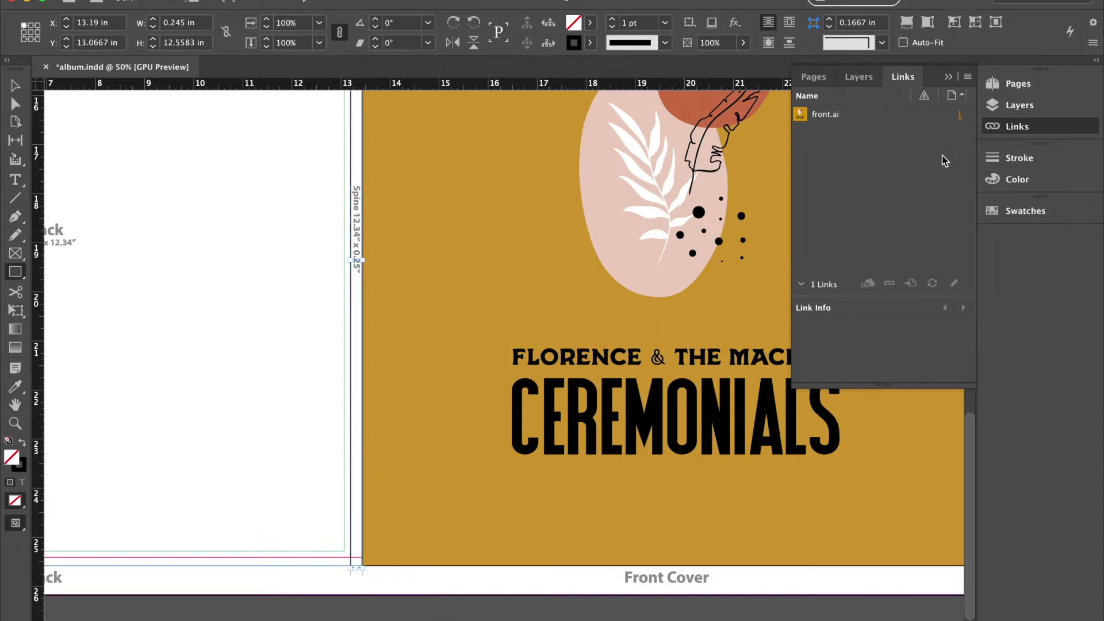
scroll(683, 286, "up", 10)
scroll(683, 286, "right", 3)
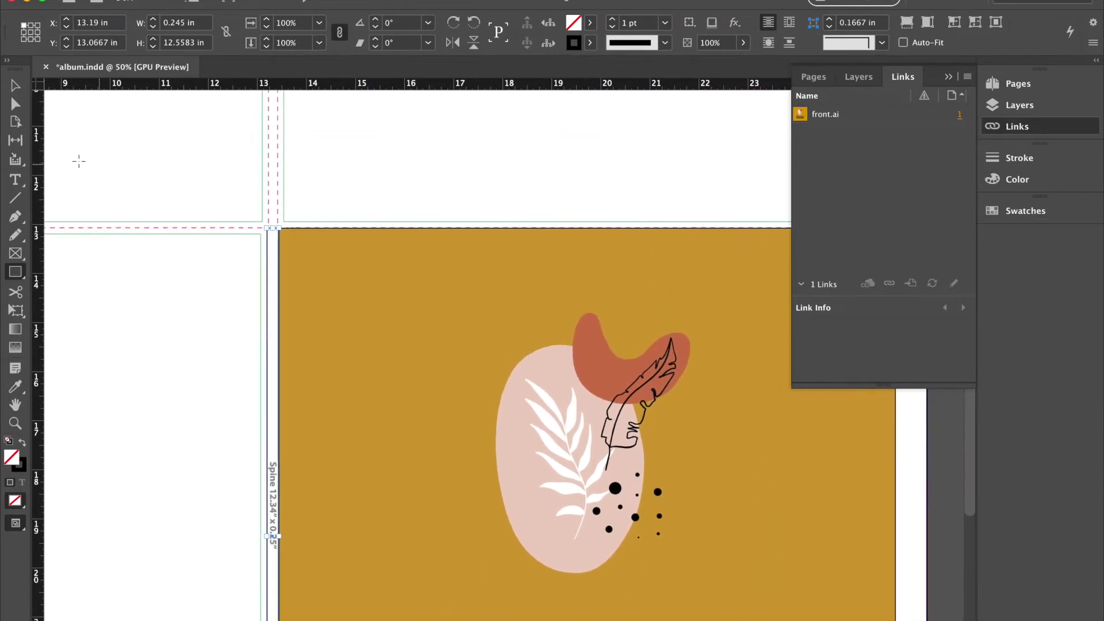
Make the stroke colour active, then select the spine frame to confirm 0.245 × 12.5583 in.
left_click(16, 86)
left_click(339, 330)
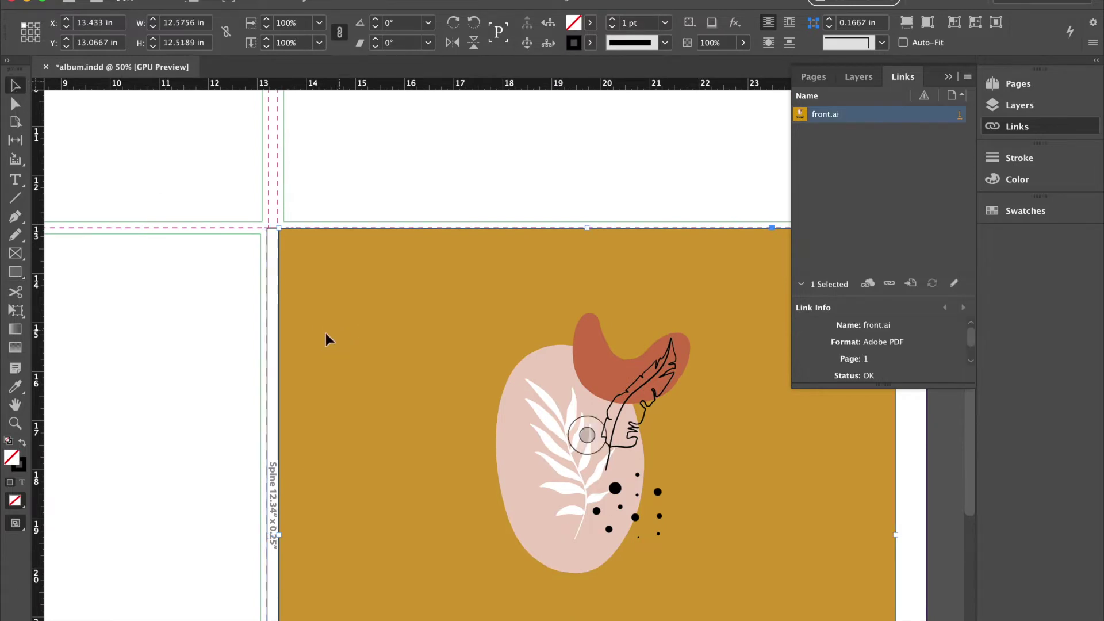
left_click(23, 470)
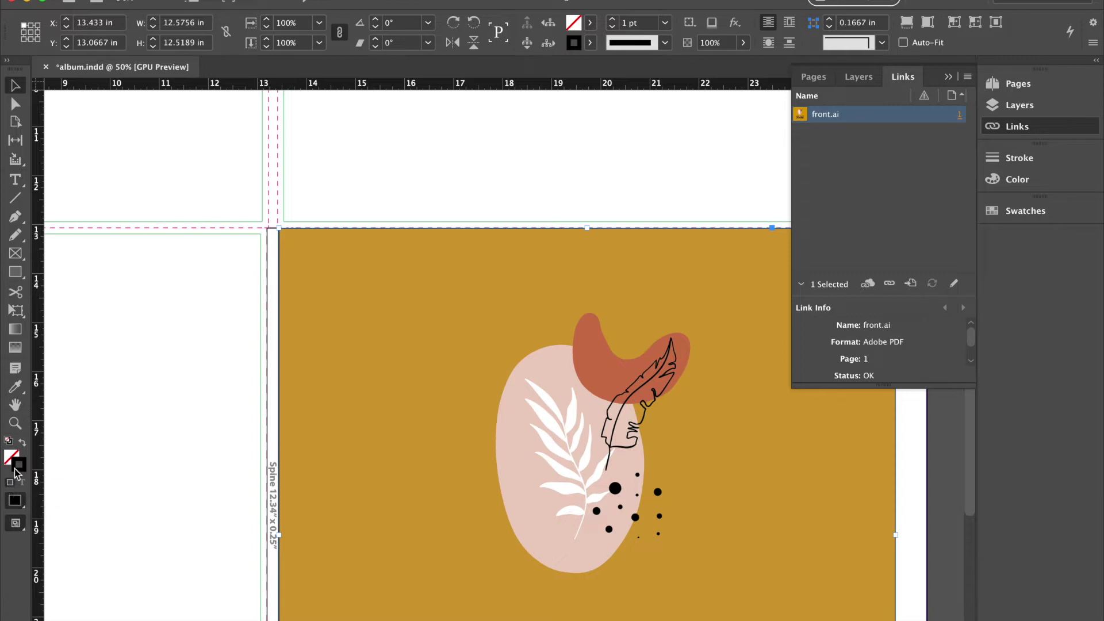
left_click(334, 175)
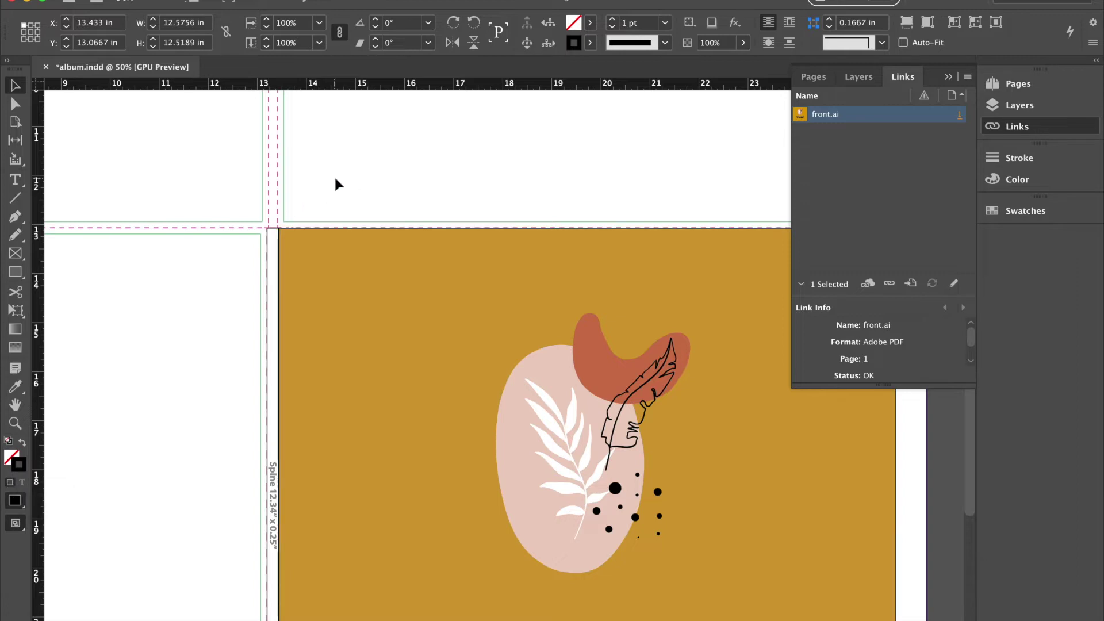
left_click(273, 227)
scroll(274, 226, "down", 5)
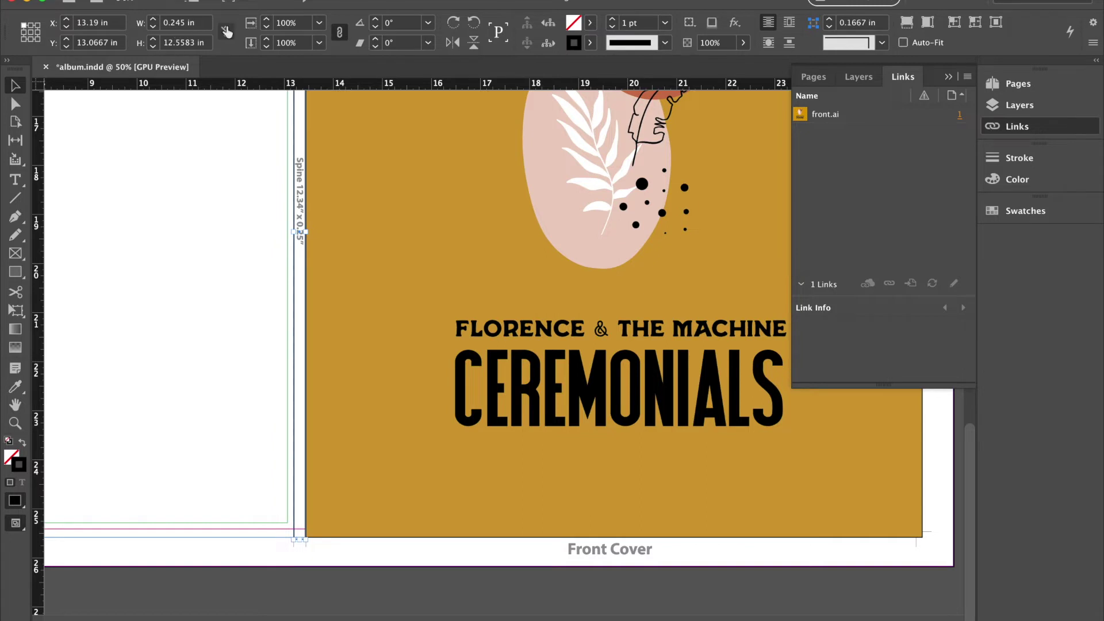
mouse_move(608, 613)
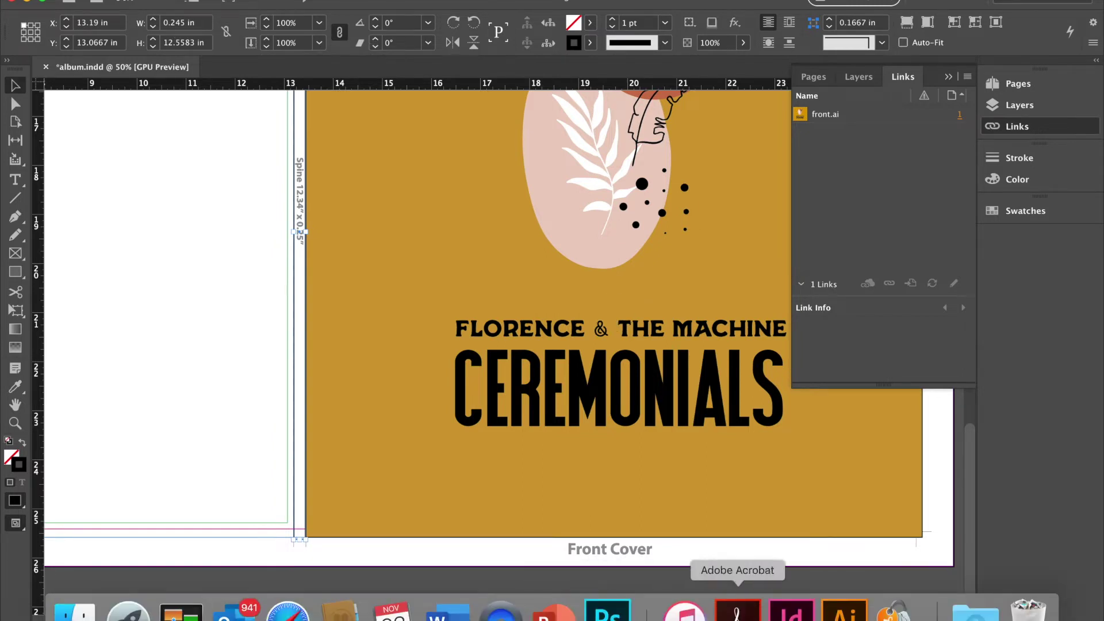
Open spine.ai in Illustrator and turn its artboard to portrait orientation.
left_click(832, 612)
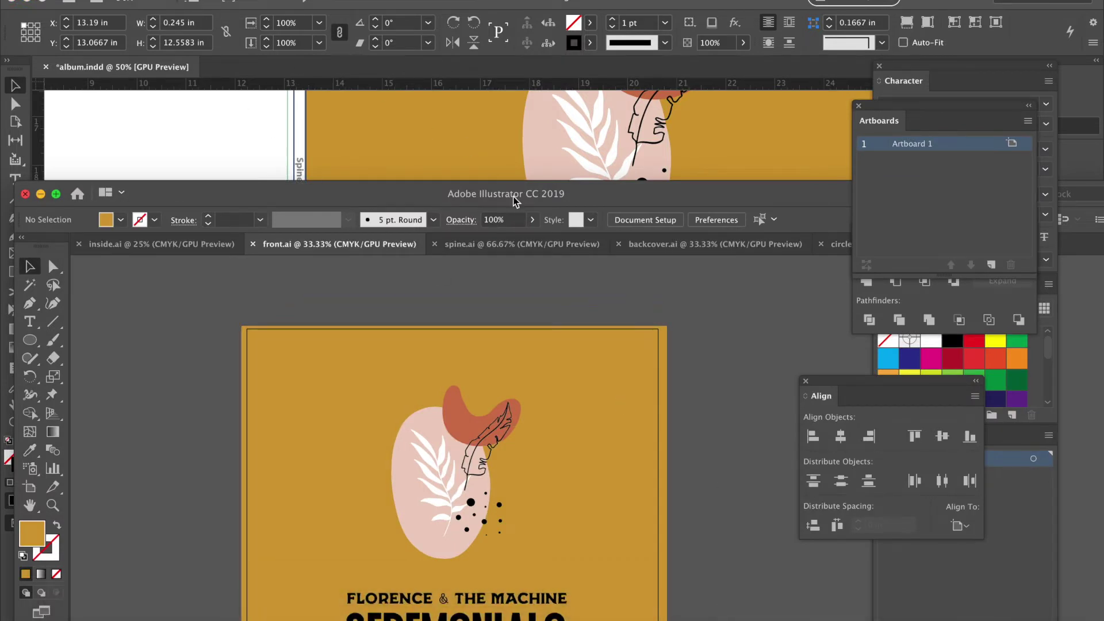
left_click_drag(525, 190, 561, 41)
left_click(535, 95)
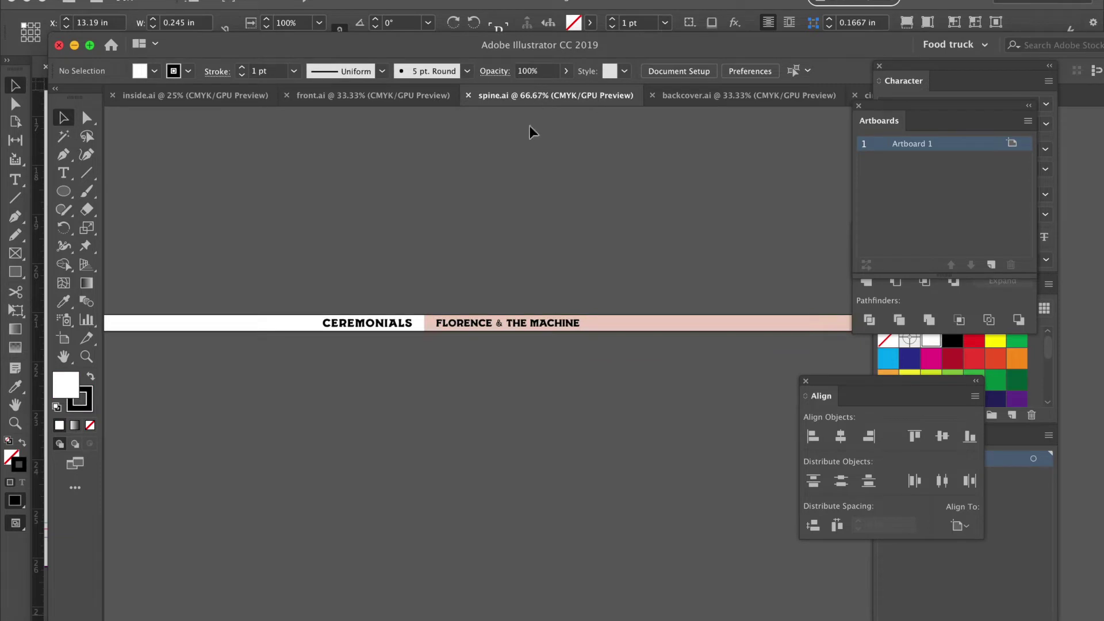
key("super+minus")
key("super+minus")
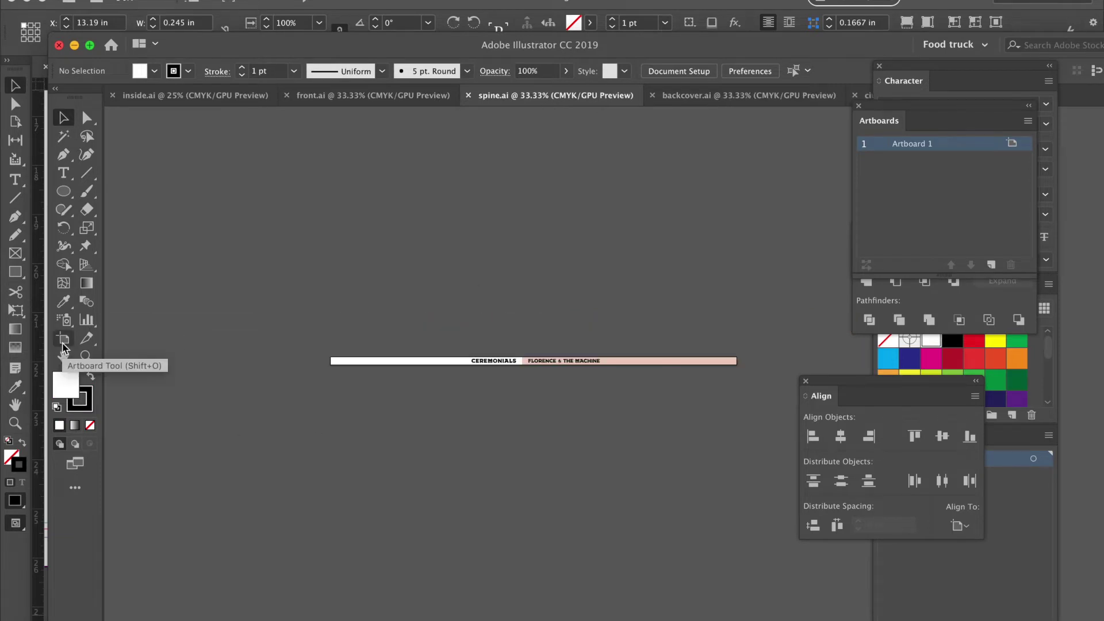
left_click(63, 345)
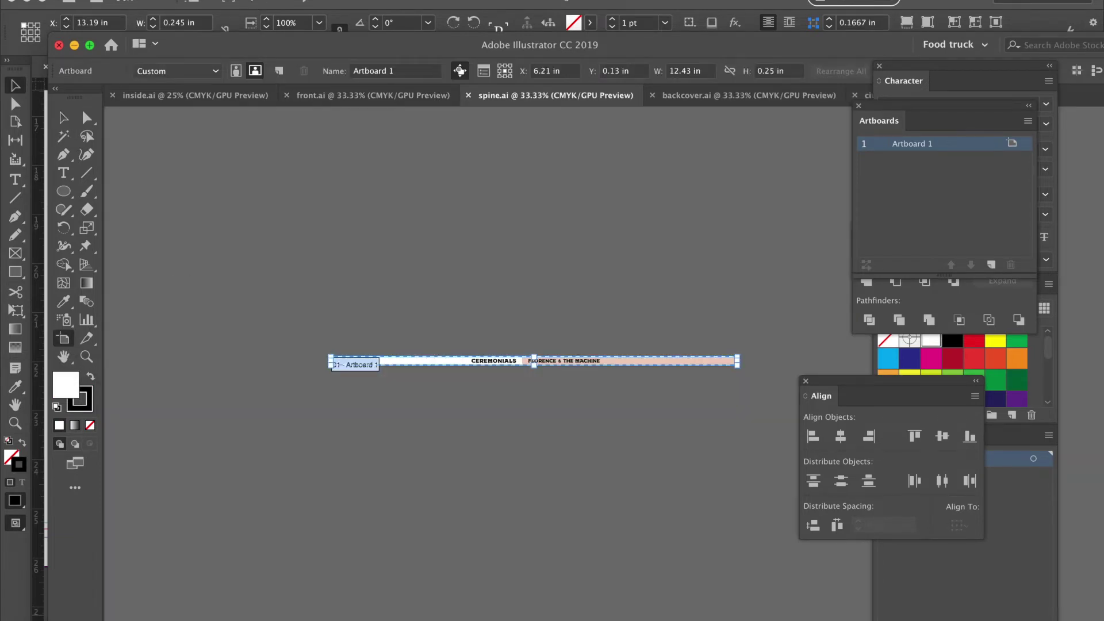
left_click(236, 70)
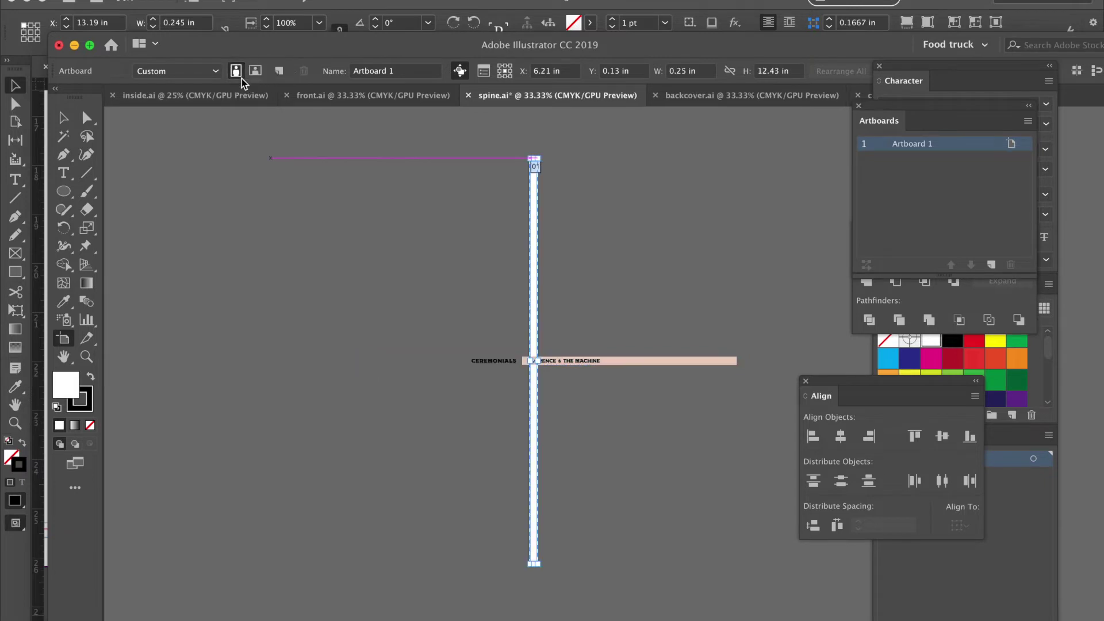
left_click(63, 118)
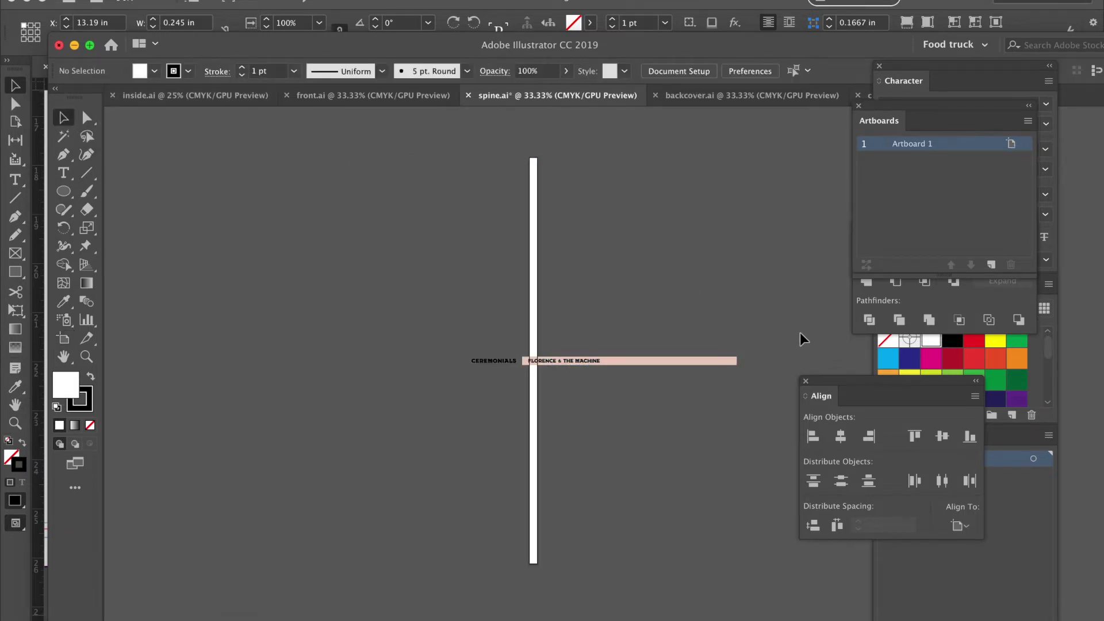
Rotate the spine titles and pink bar 270° and move them onto the artboard.
left_click_drag(403, 414, 745, 309)
left_click_drag(739, 366, 614, 557)
left_click_drag(604, 424, 532, 496)
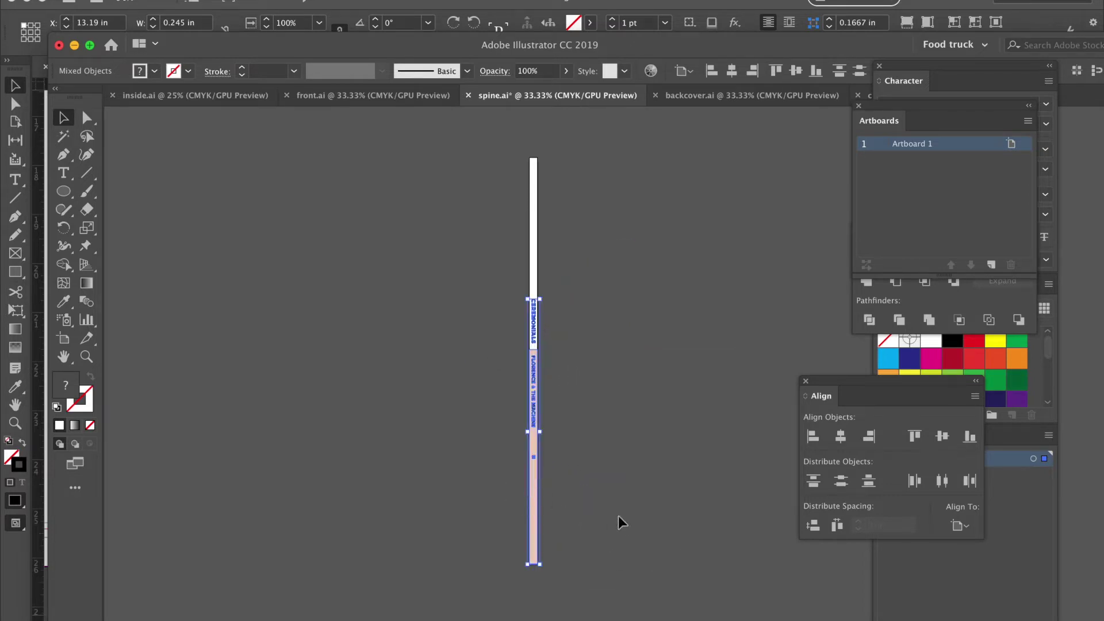
left_click(335, 321)
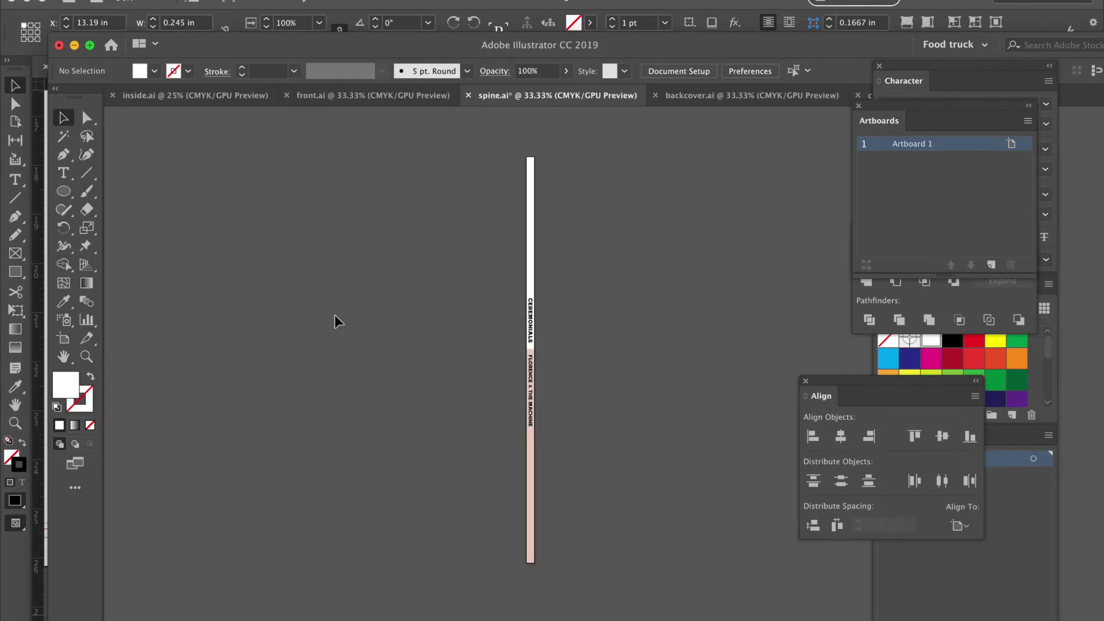
scroll(335, 321, "right", 4)
scroll(334, 321, "down", 1)
Switch to the InDesign album layout, then back to the Illustrator spine document.
key("ctrl+Up")
left_click(806, 234)
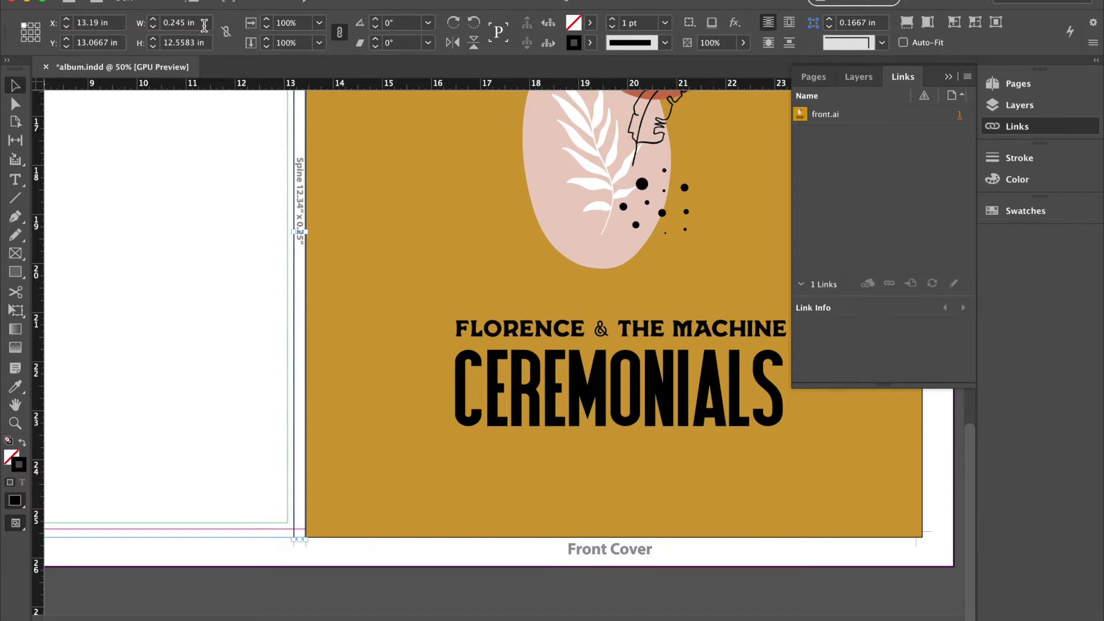
key("ctrl+Up")
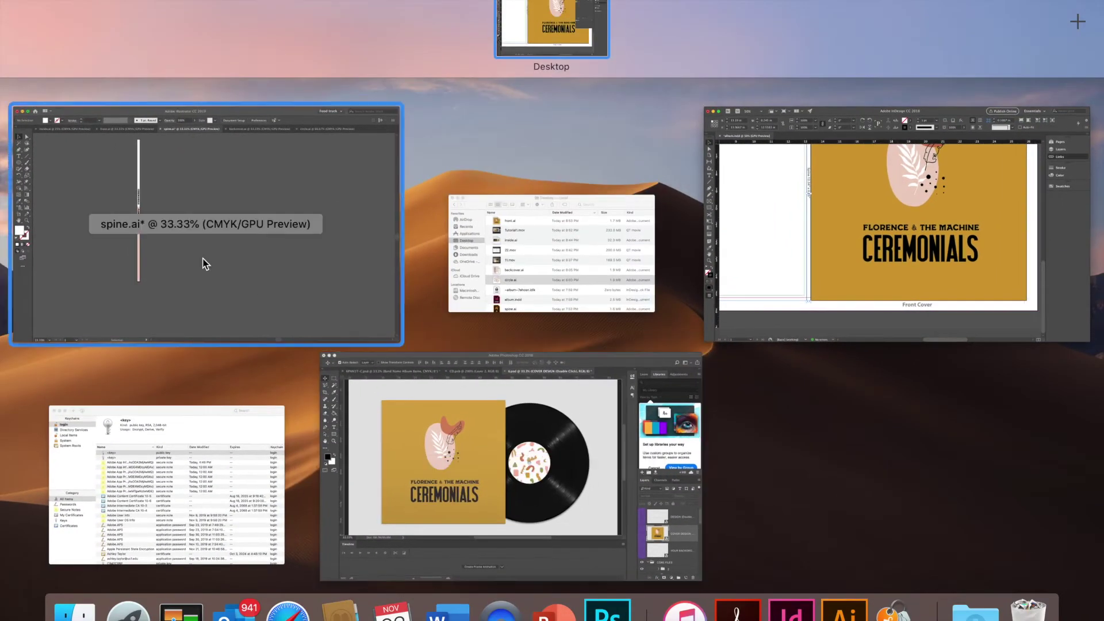
left_click(205, 261)
Resize the spine artboard to 0.24 in wide by 12.55 in tall.
left_click(63, 338)
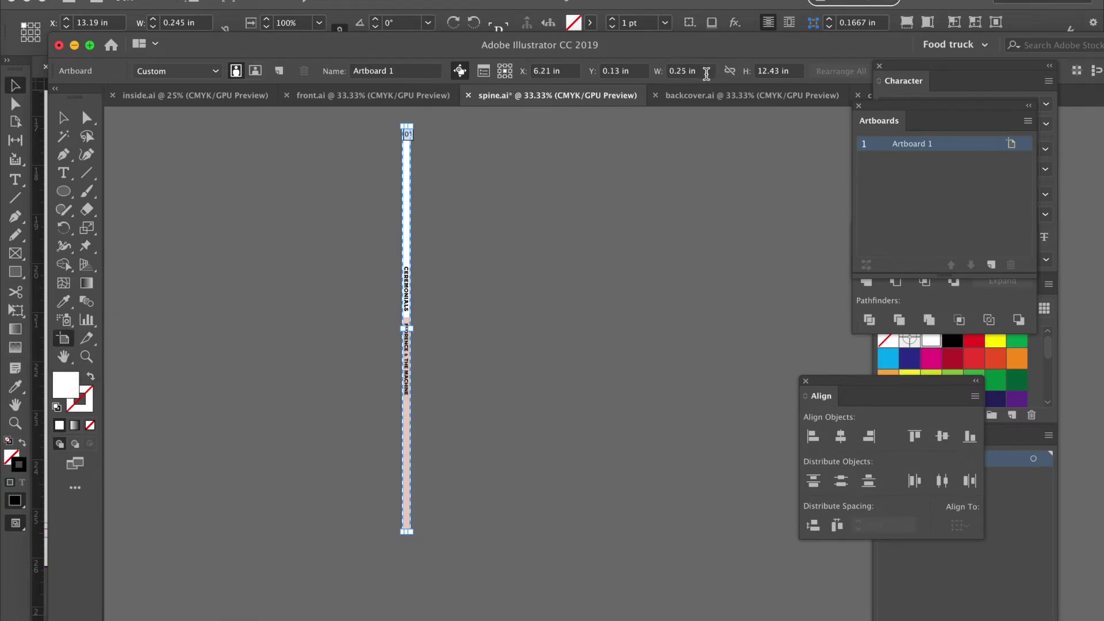
left_click(706, 73)
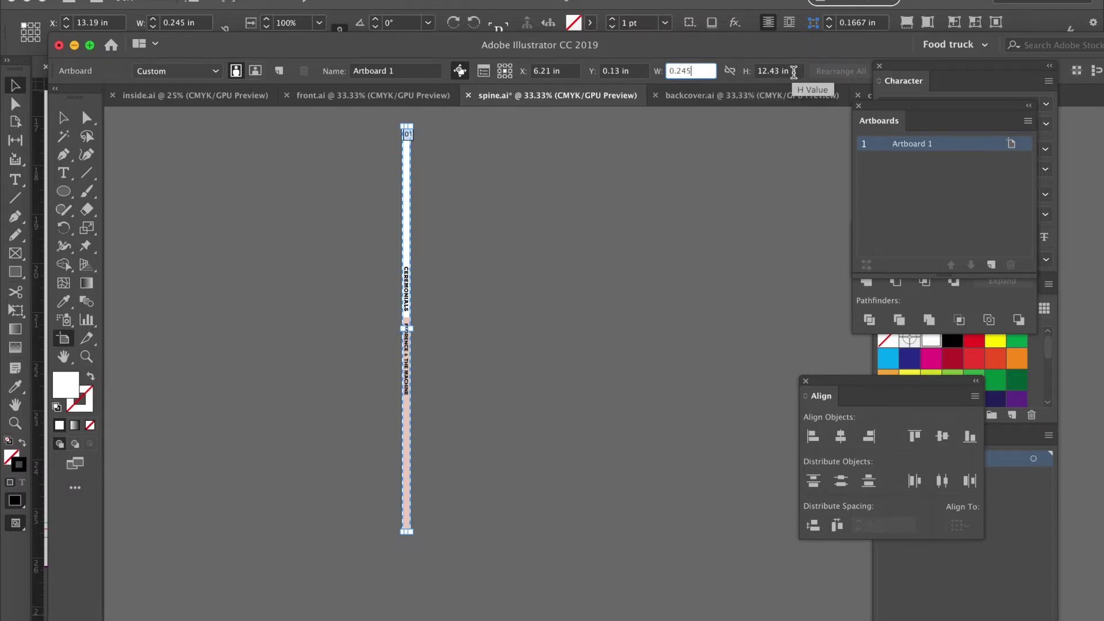
left_click(793, 71)
type("12.5")
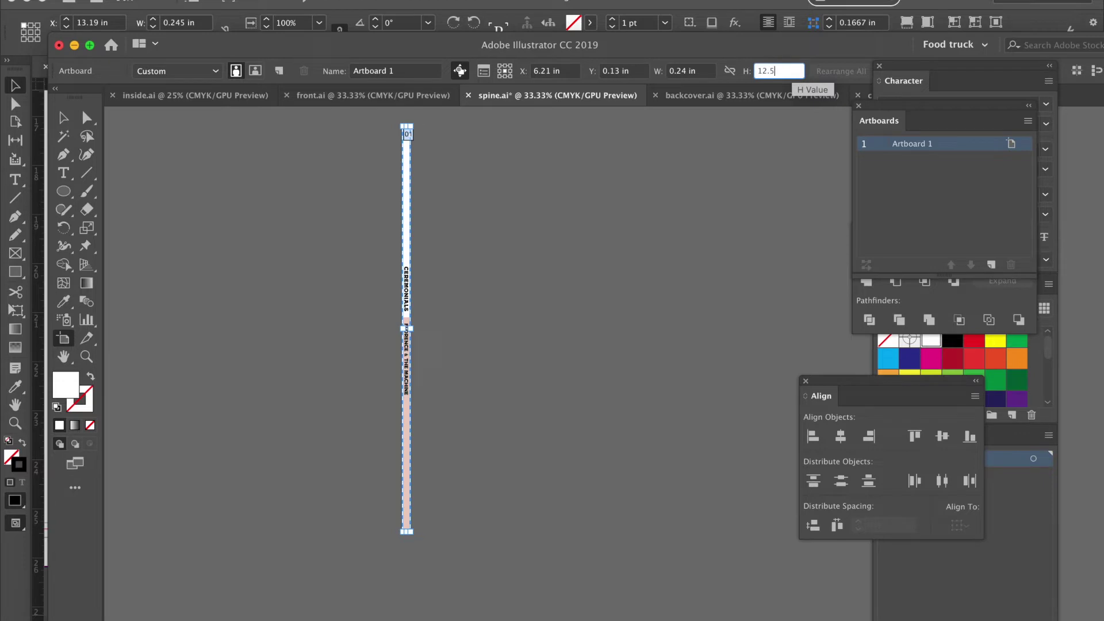
key("Return")
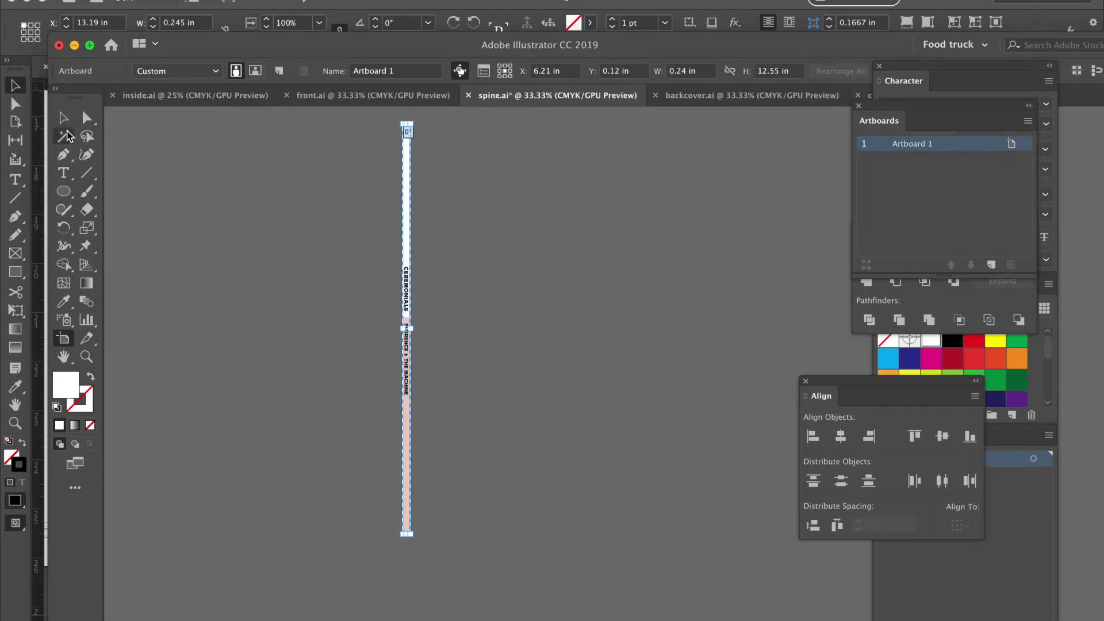
left_click(64, 119)
Stretch the pink bar down so it reaches the artboard's bottom edge.
key("super+1")
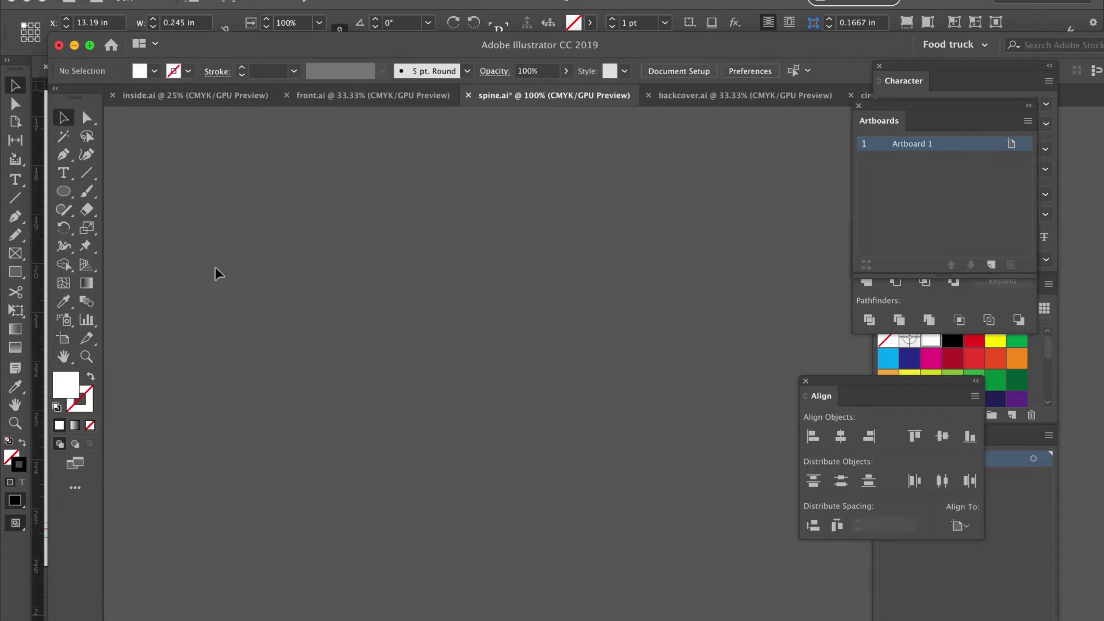
scroll(218, 273, "left", 5)
scroll(217, 273, "up", 10)
scroll(217, 274, "left", 3)
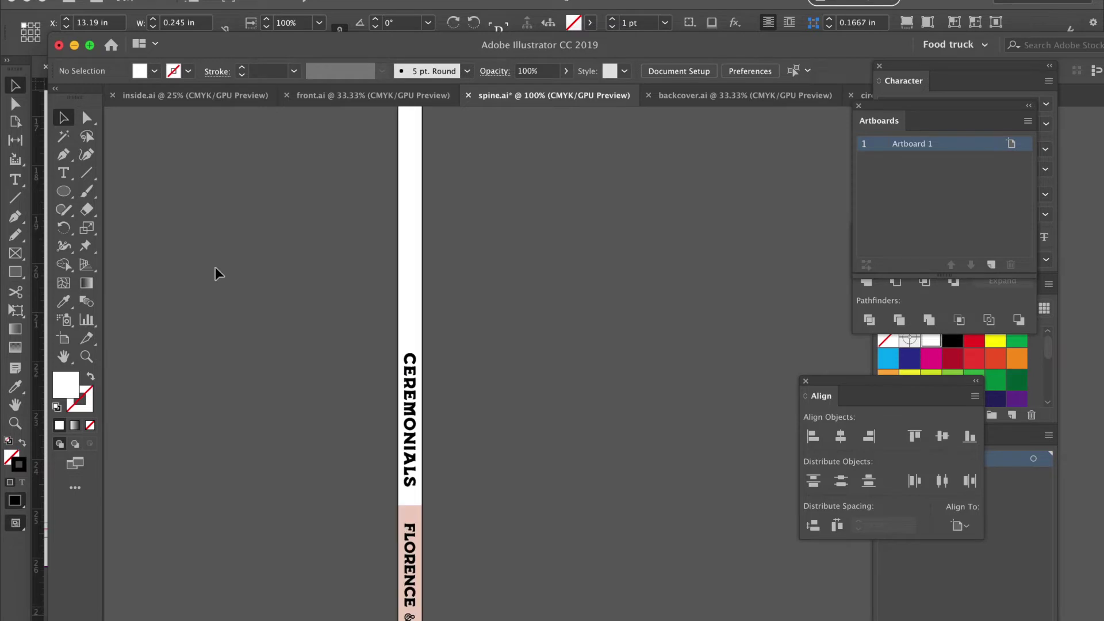
scroll(218, 273, "up", 2)
scroll(217, 273, "down", 10)
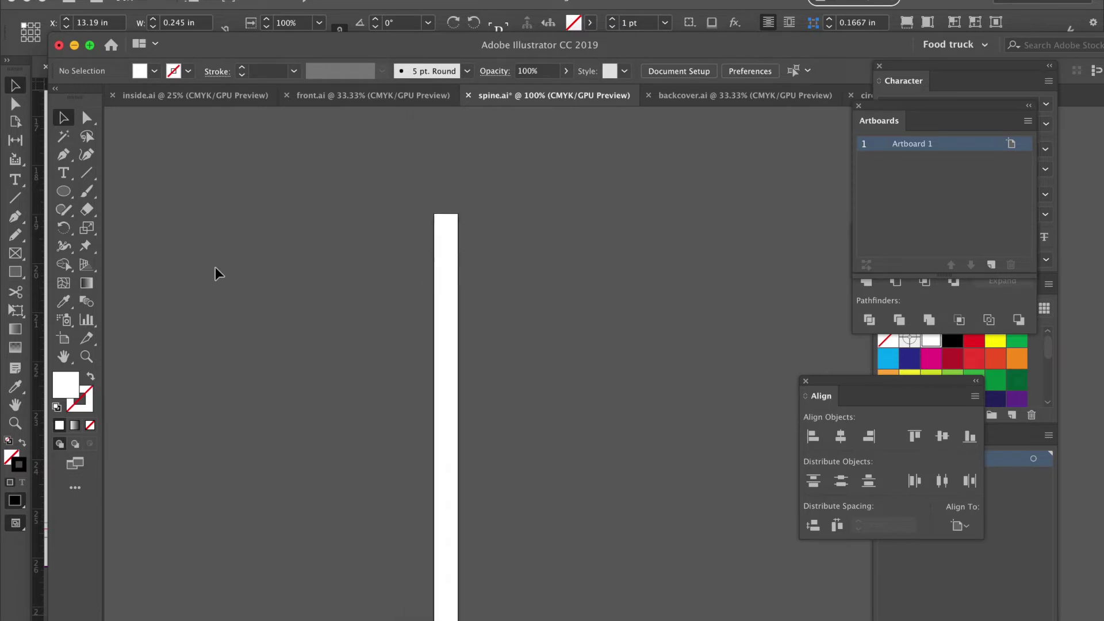
scroll(218, 273, "right", 2)
scroll(217, 273, "down", 10)
scroll(217, 273, "left", 2)
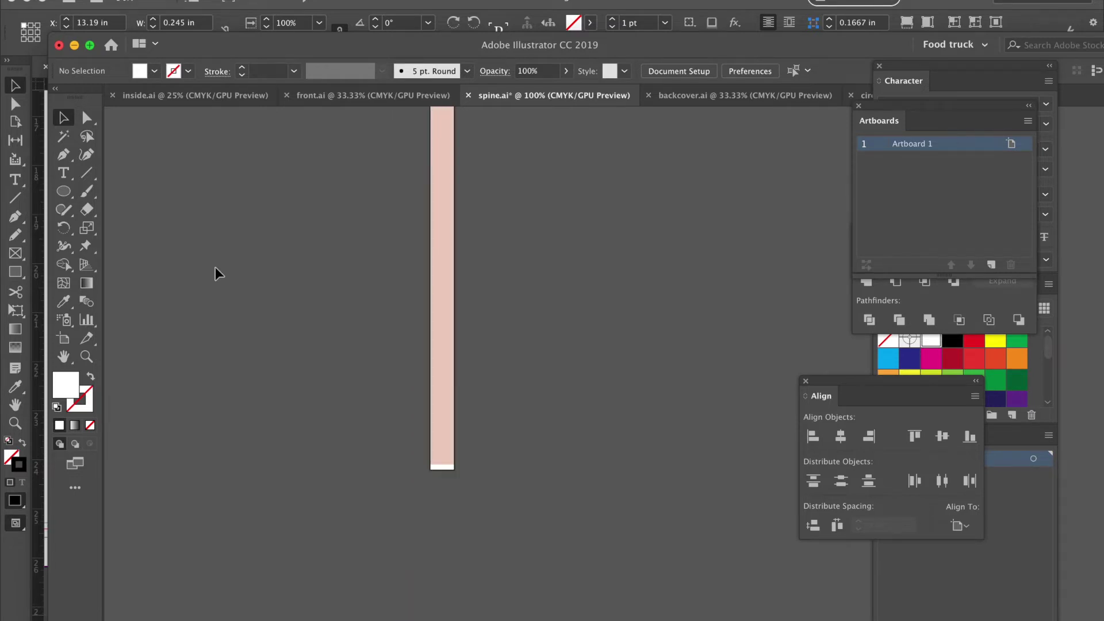
left_click(451, 397)
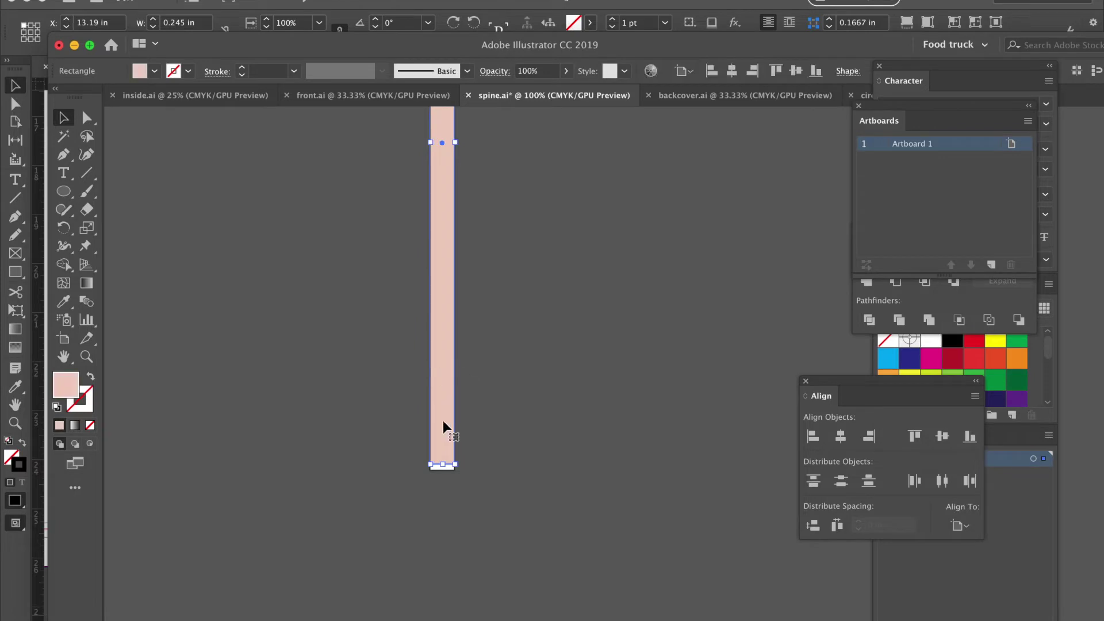
left_click(442, 465)
left_click_drag(443, 465, 464, 473)
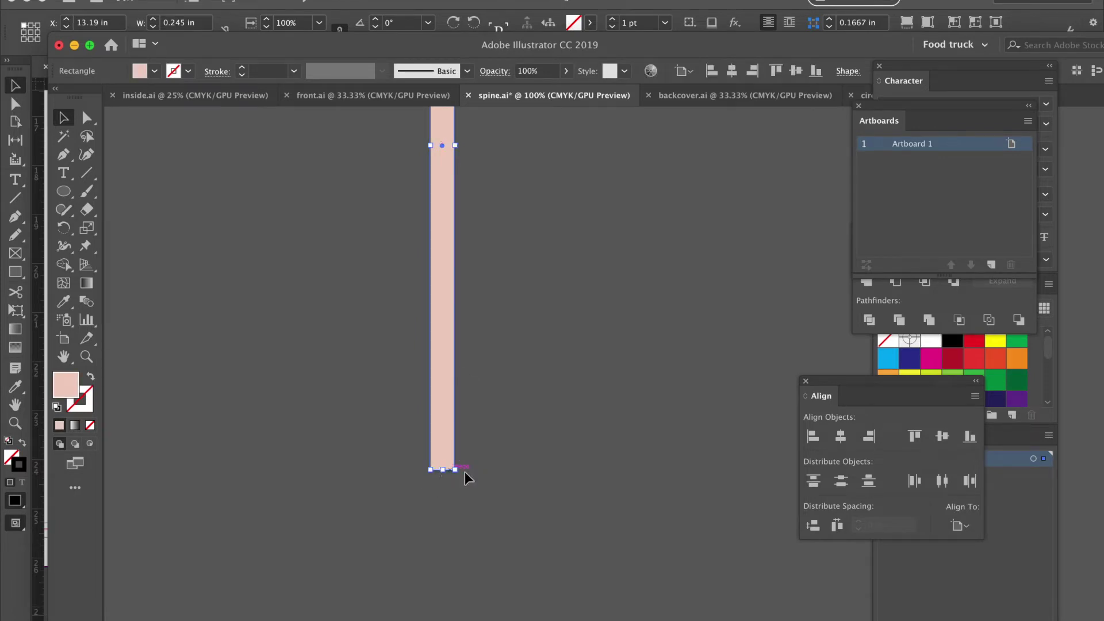
left_click(463, 475)
Save spine.ai and show all open windows side by side.
key("super+minus")
key("super+minus")
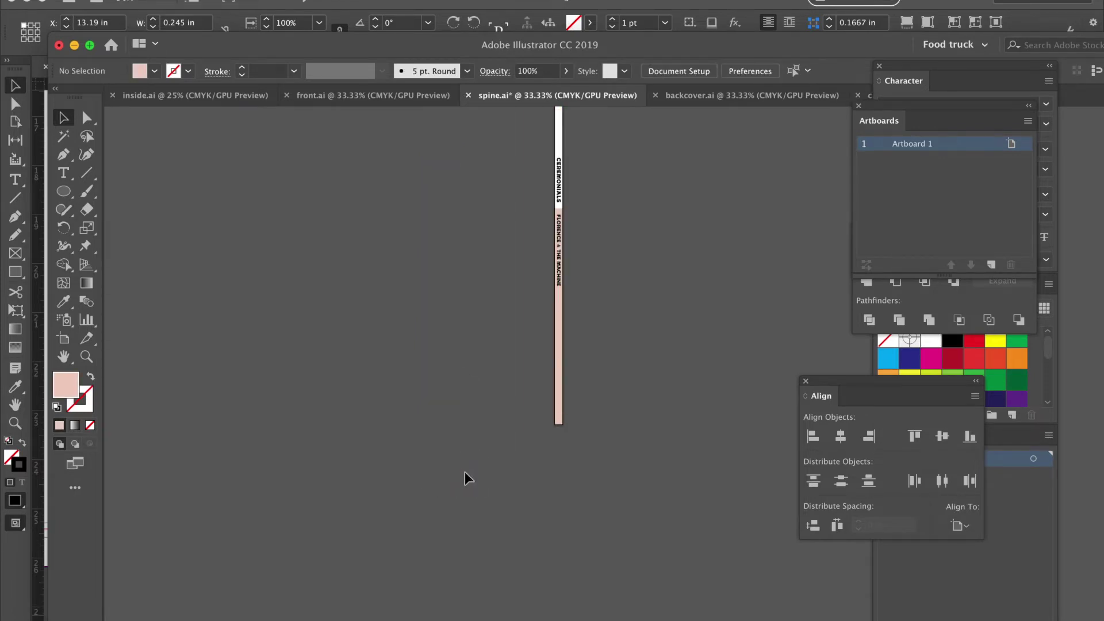
scroll(464, 471, "up", 5)
scroll(465, 471, "right", 3)
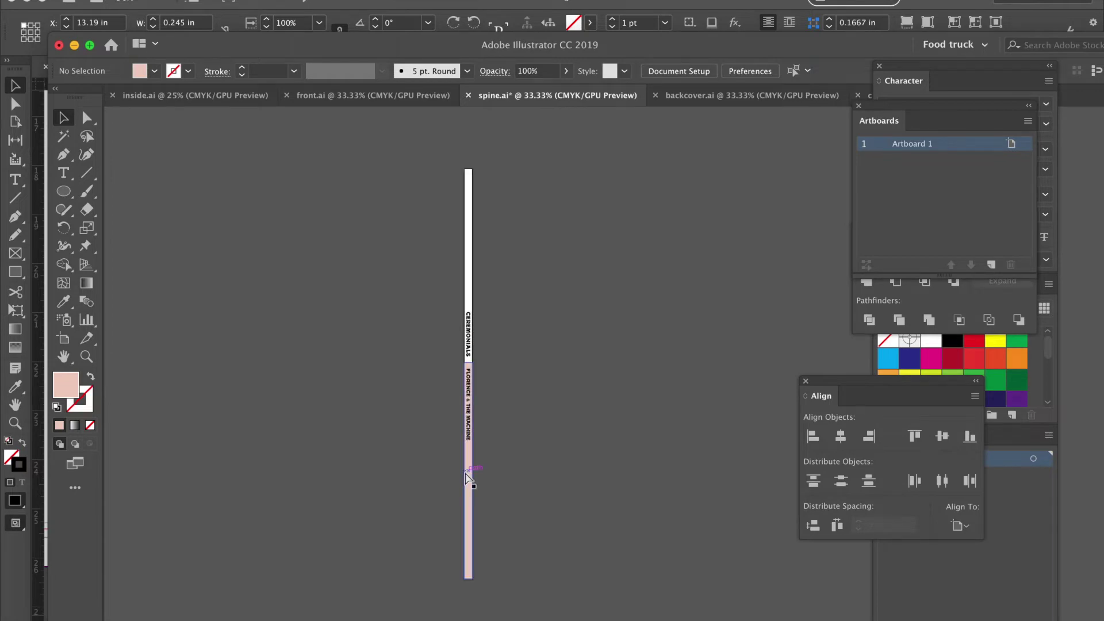
key("super+s")
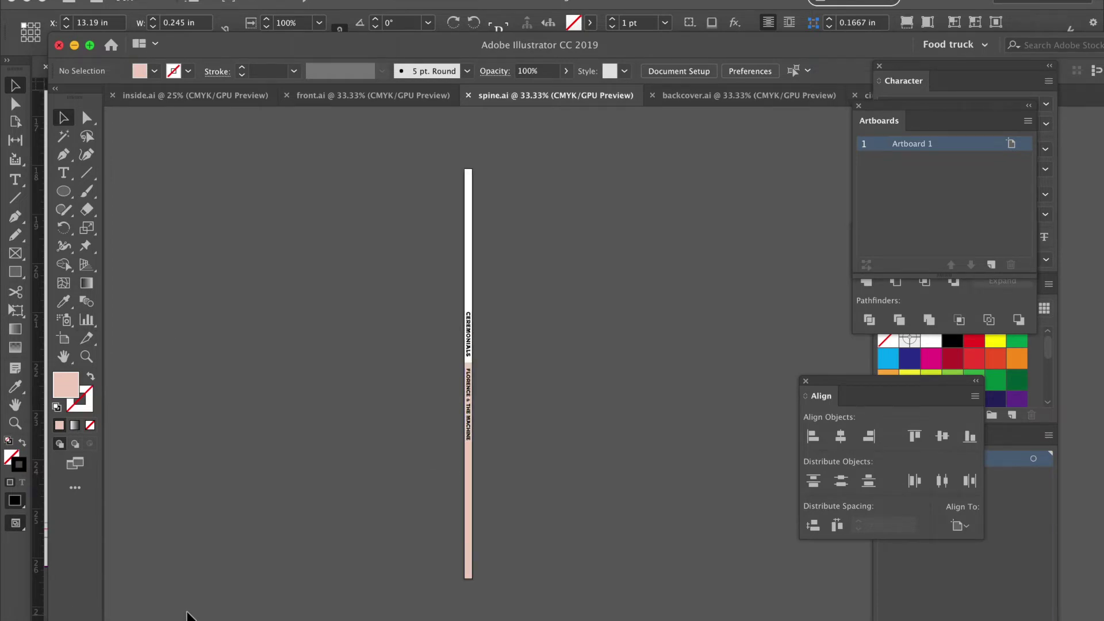
key("ctrl+Up")
Place spine.ai into the selected spine frame of the InDesign album layout.
left_click(801, 301)
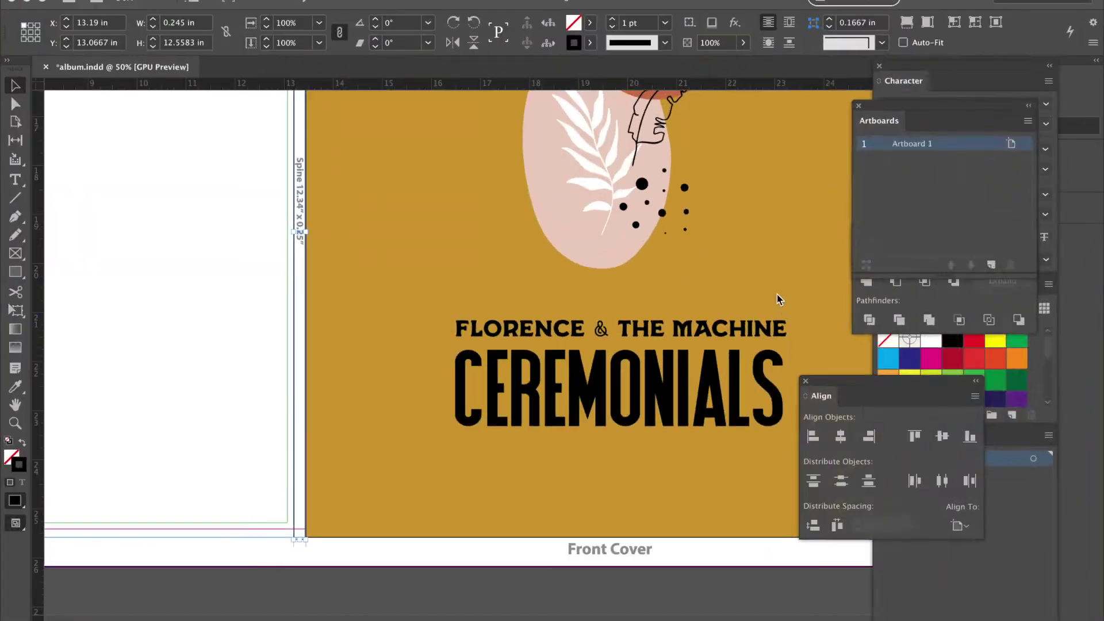
left_click(130, 1)
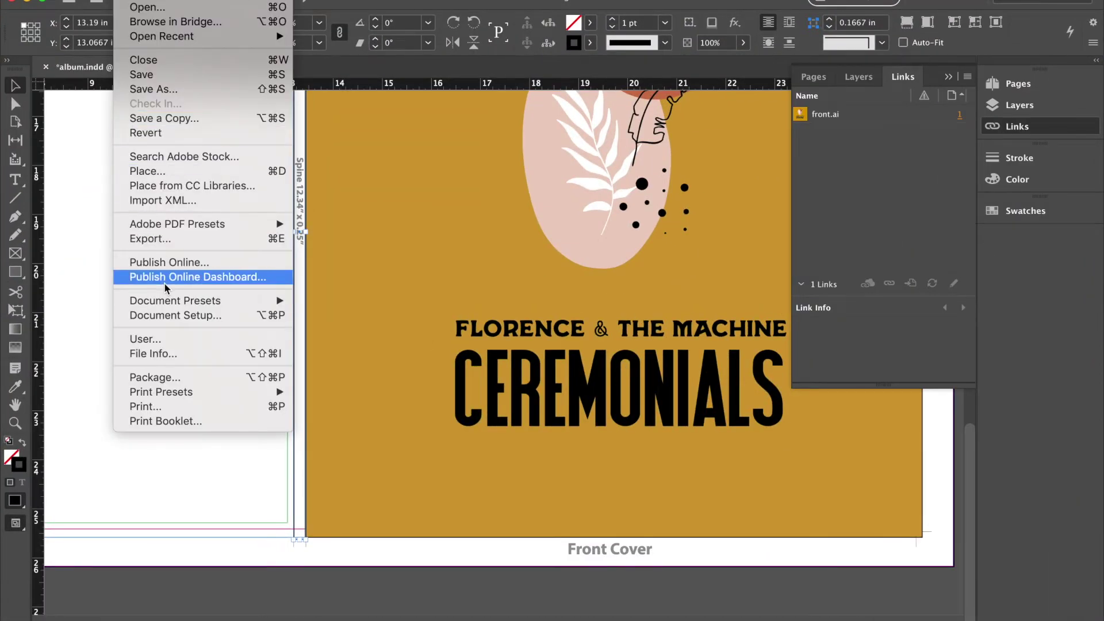
left_click(164, 171)
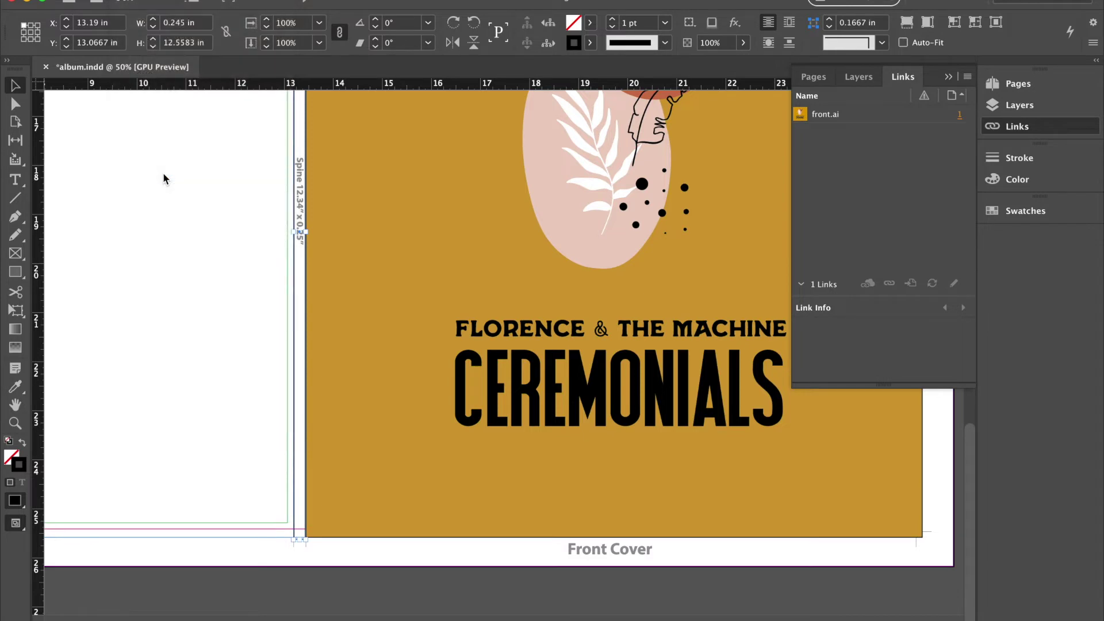
double_click(434, 150)
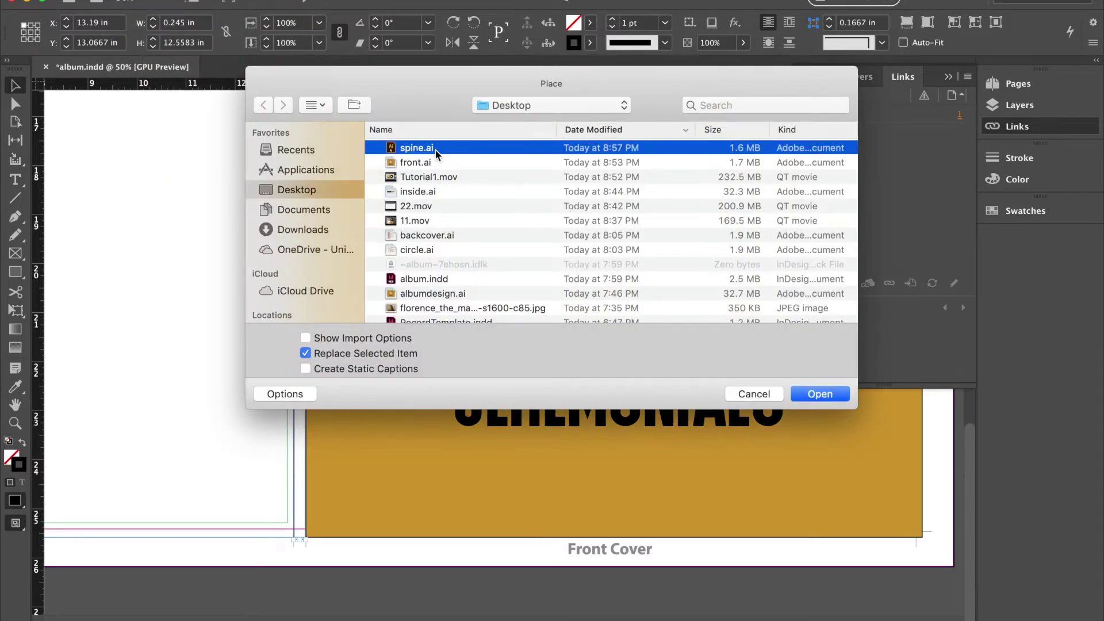
scroll(440, 271, "up", 5)
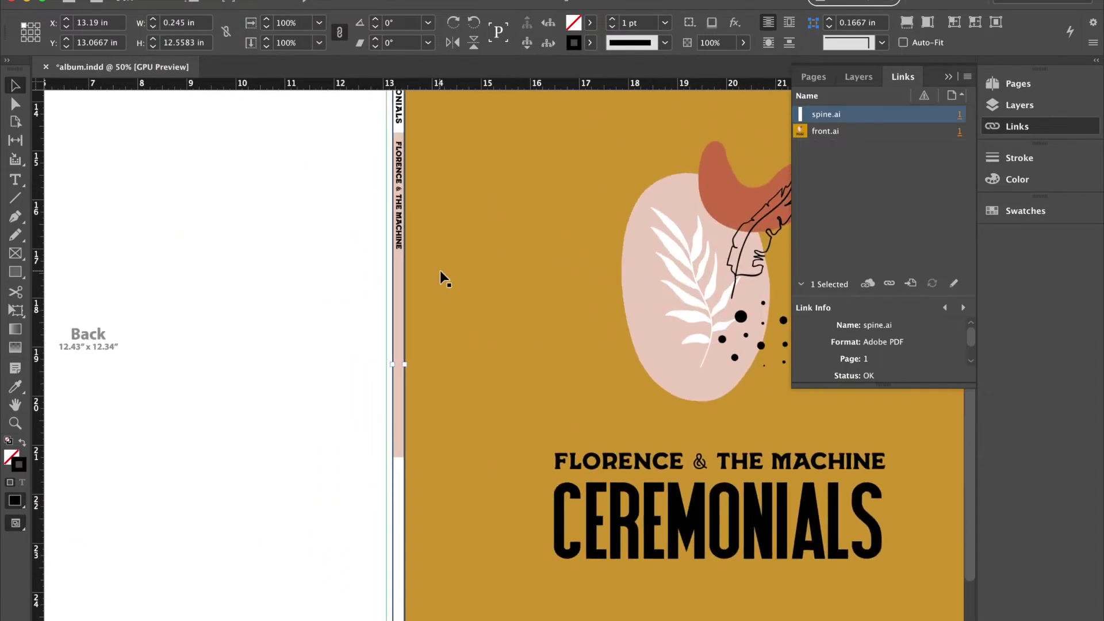
left_click(361, 282)
Reposition the spine artwork vertically so it runs the length of the spine strip.
scroll(416, 347, "up", 5)
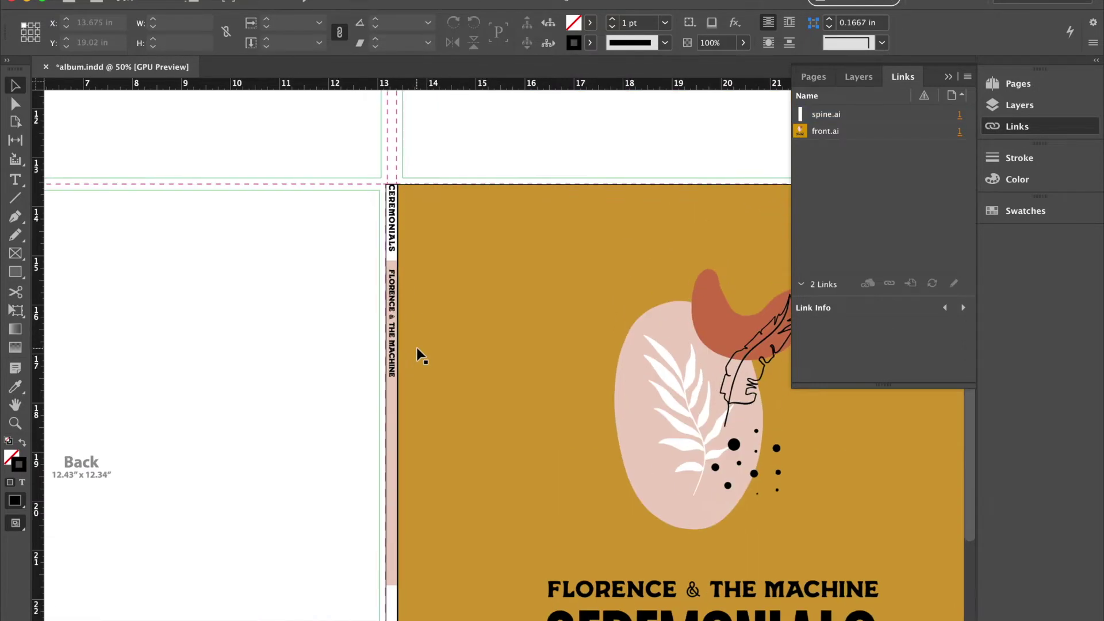
left_click(390, 294)
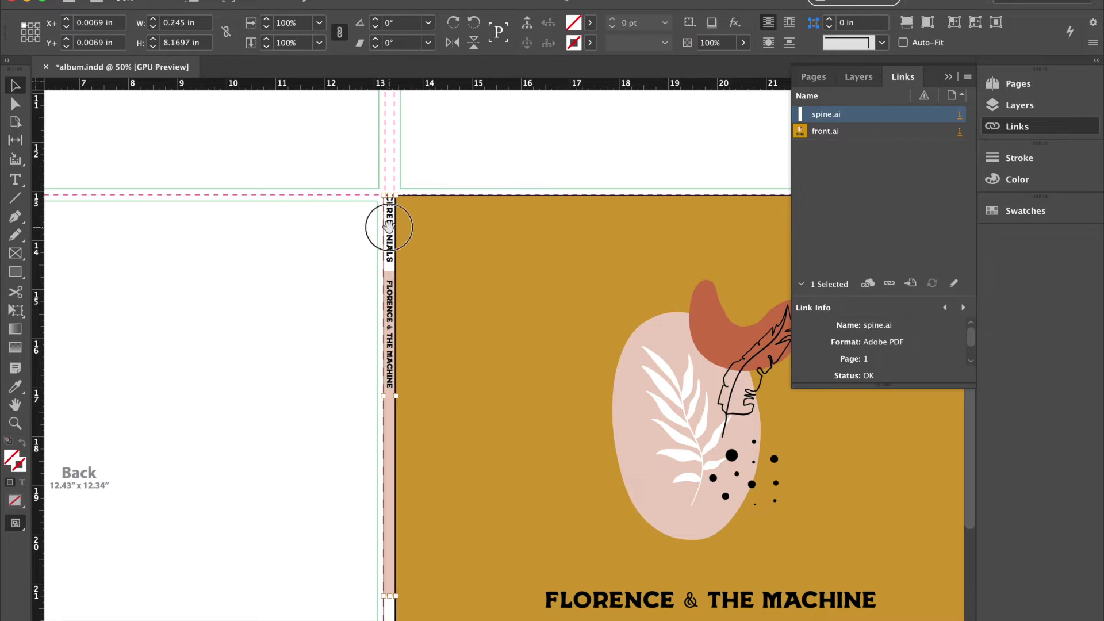
left_click(342, 310)
scroll(341, 310, "down", 5)
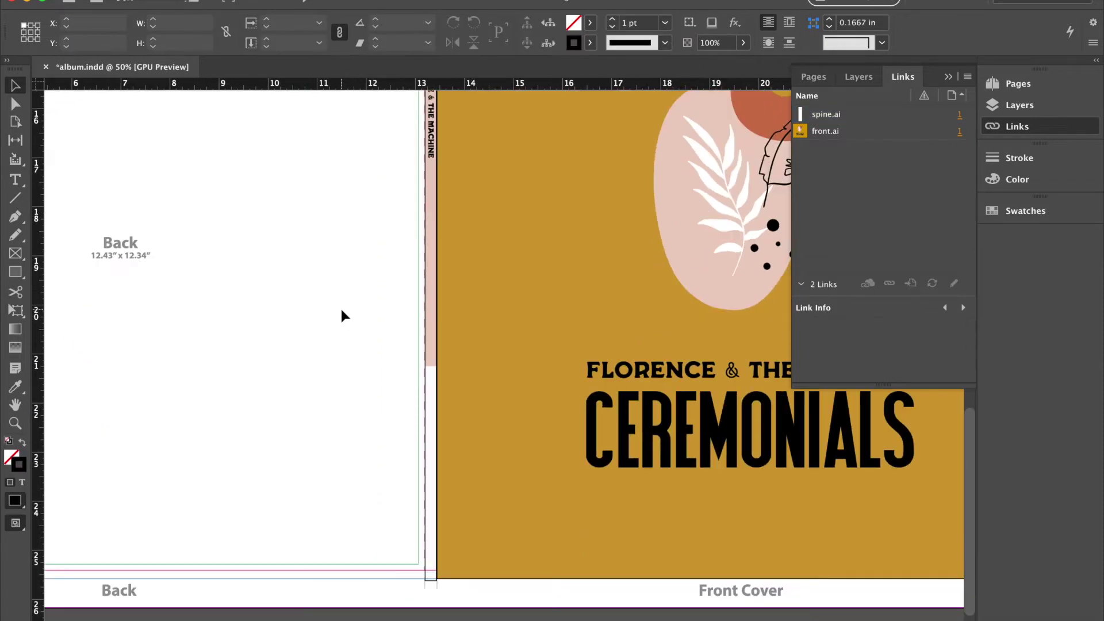
left_click(433, 327)
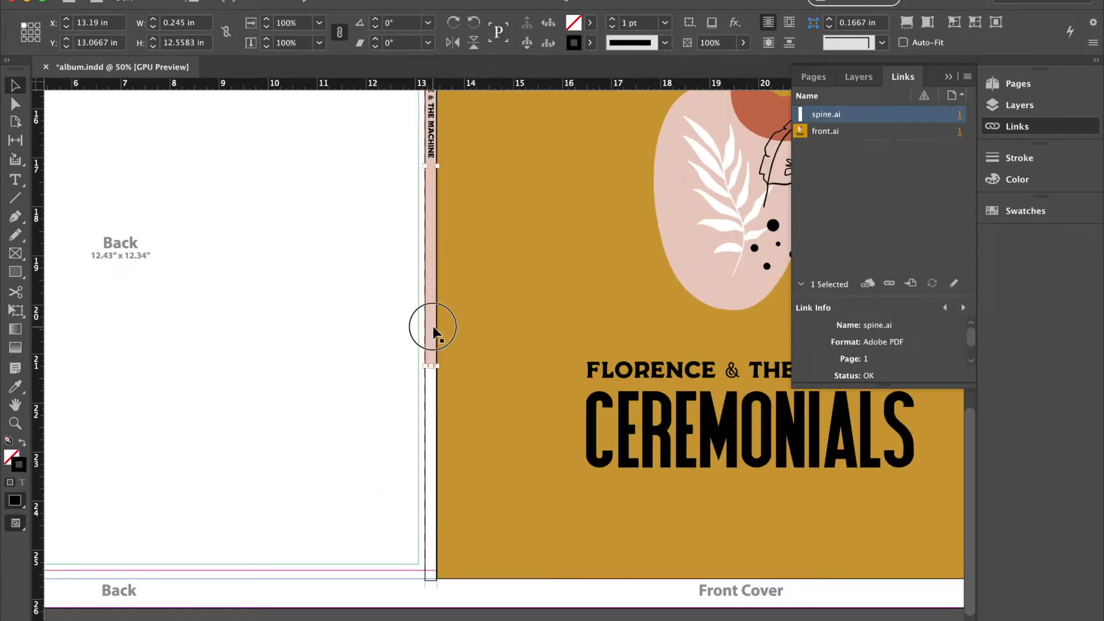
key("super+equal")
scroll(509, 423, "down", 2)
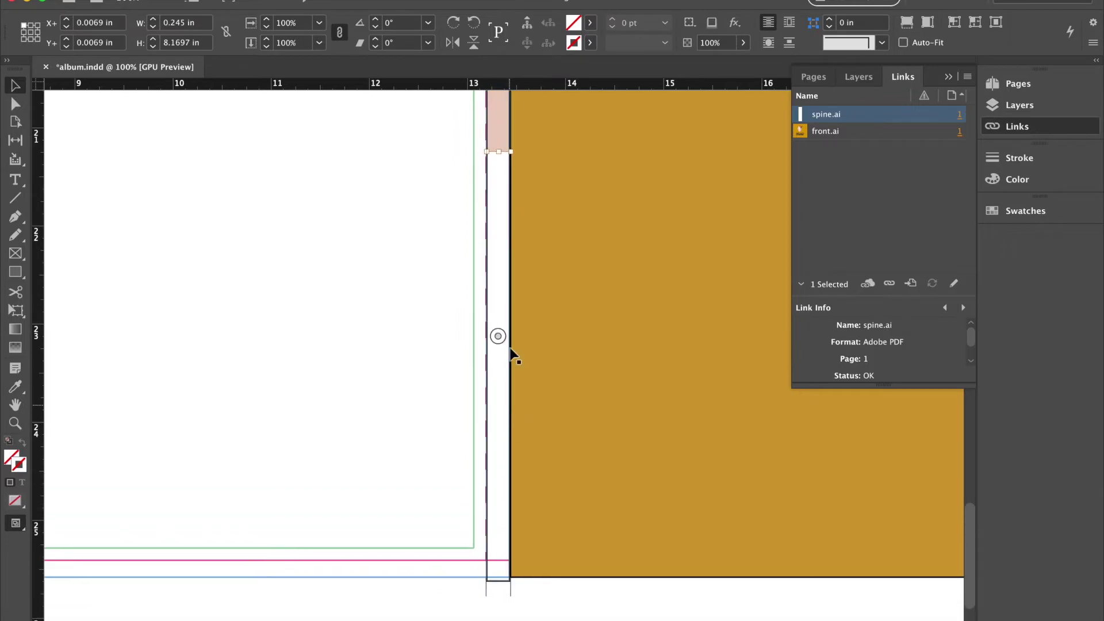
left_click_drag(499, 151, 502, 578)
scroll(357, 449, "up", 10)
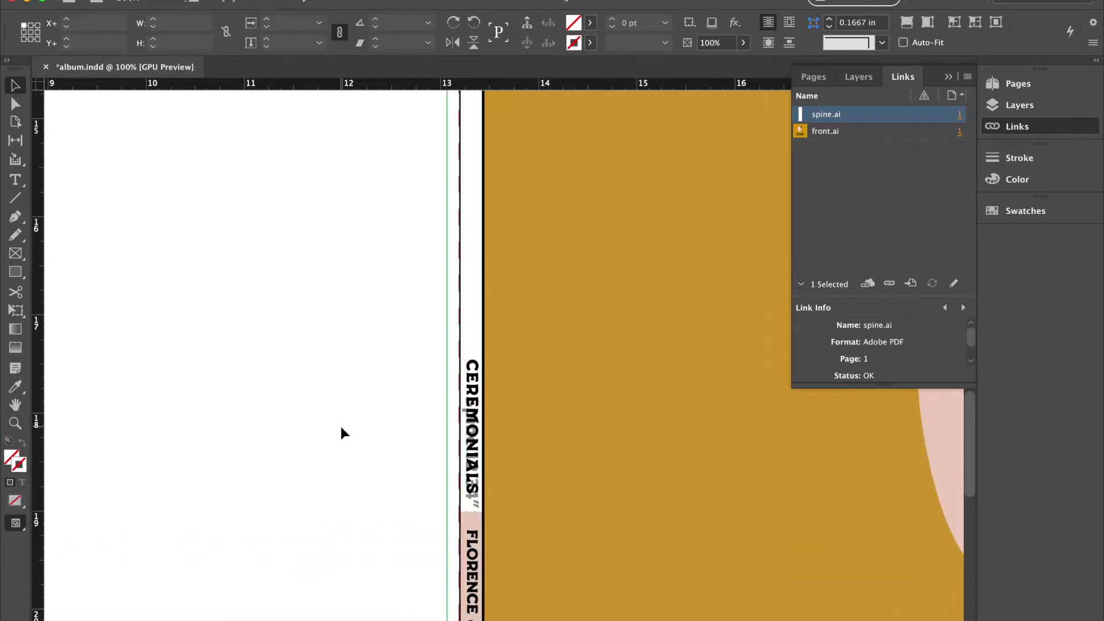
left_click(721, 365)
left_click(461, 278)
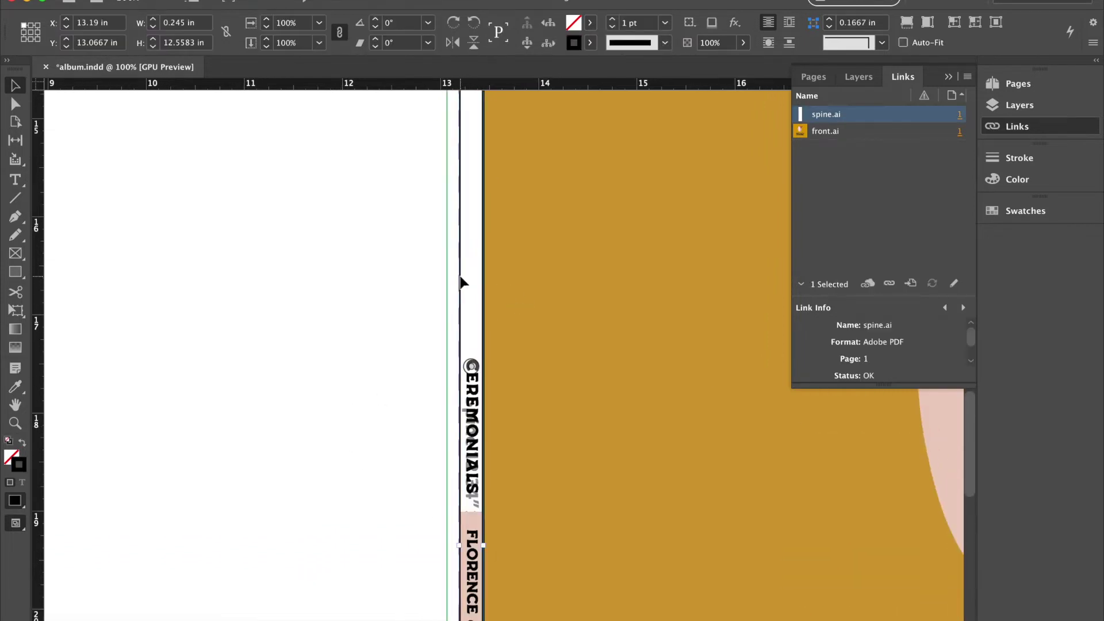
Set the spine artwork frame's stroke to [None].
double_click(27, 464)
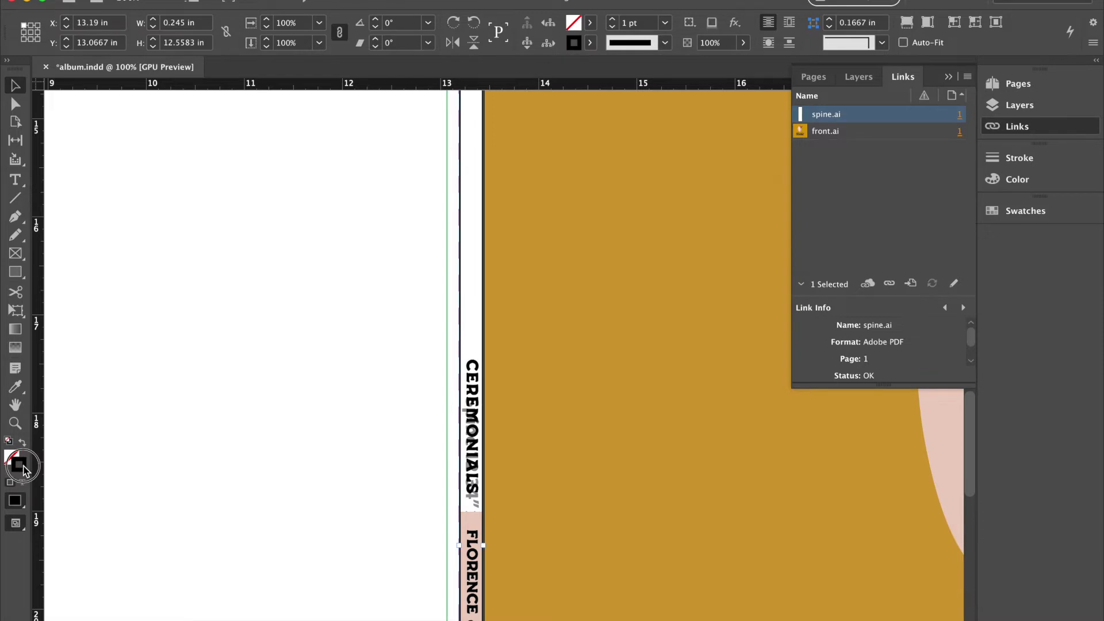
left_click(700, 239)
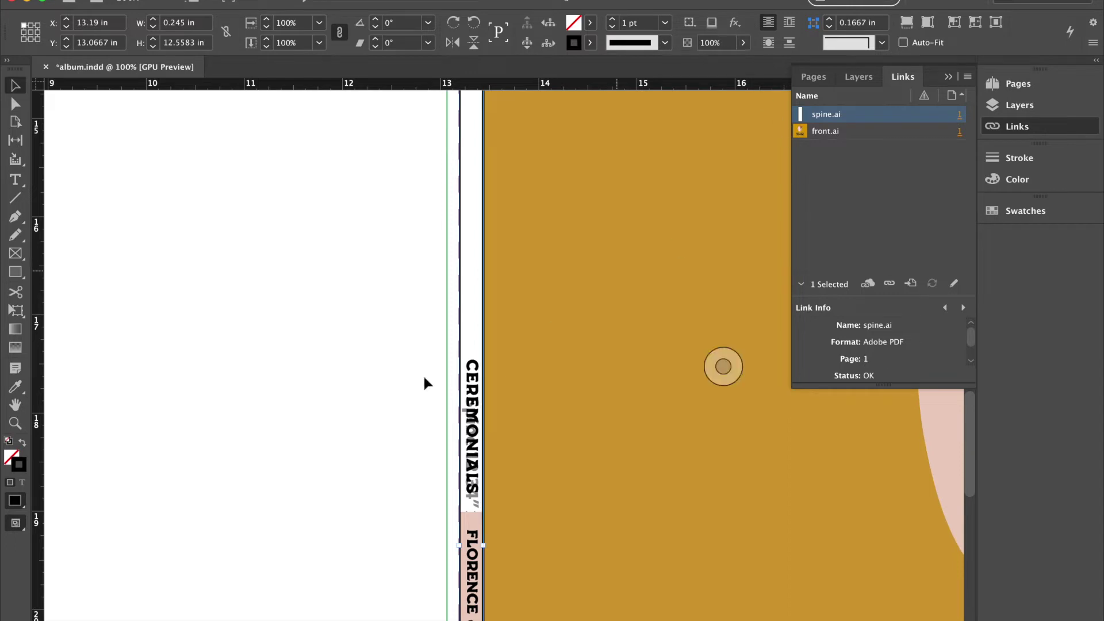
left_click(591, 44)
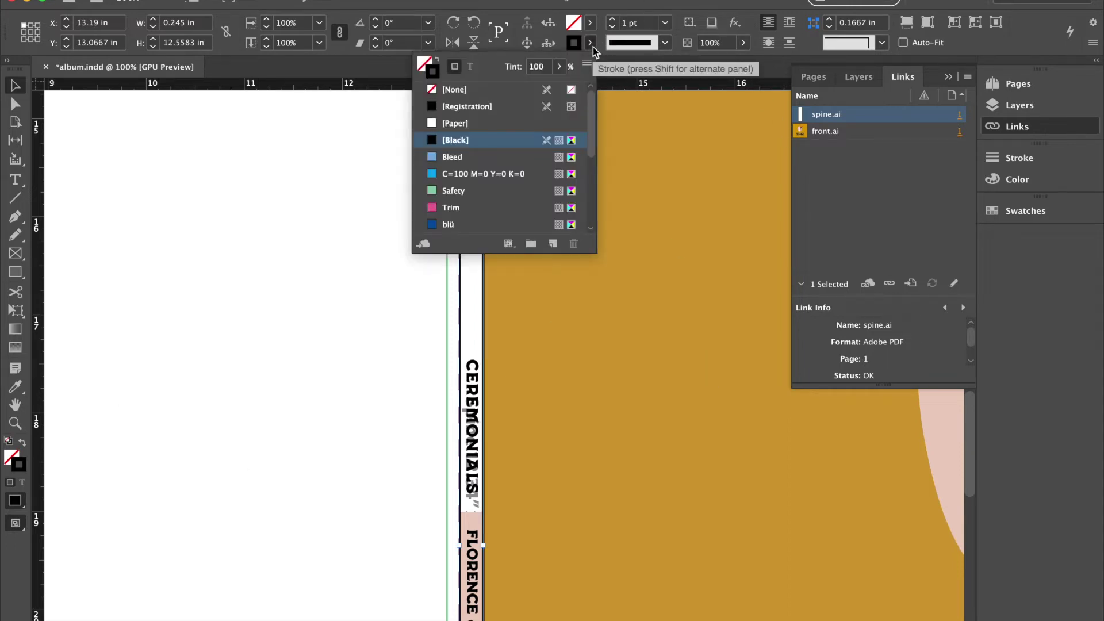
left_click(443, 90)
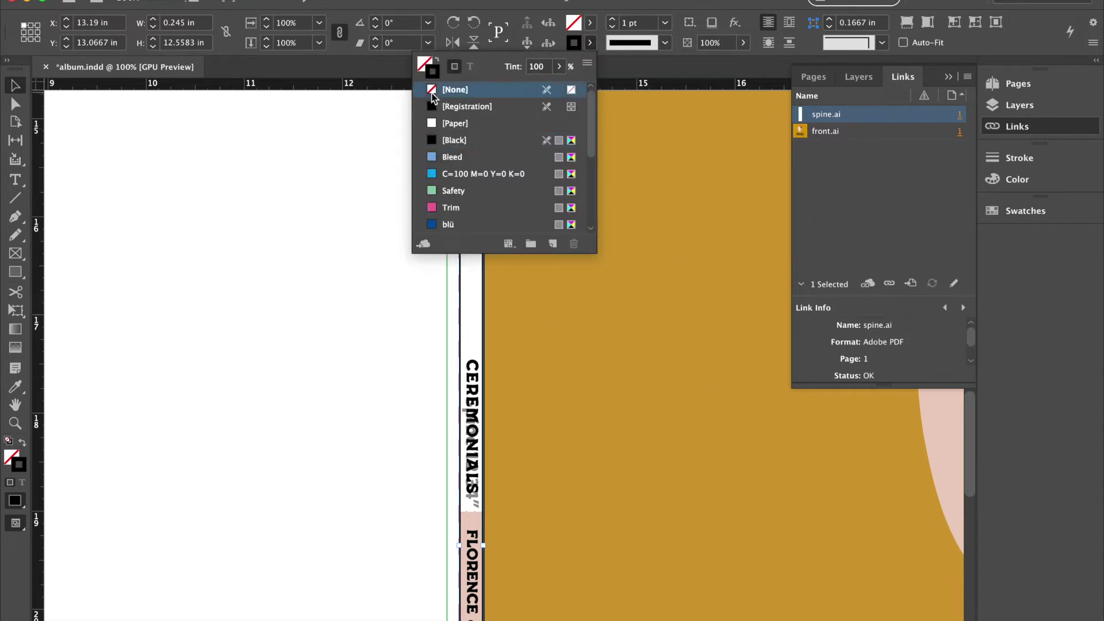
left_click(348, 246)
Set the front cover artwork frame's stroke to [None] as well.
left_click(544, 236)
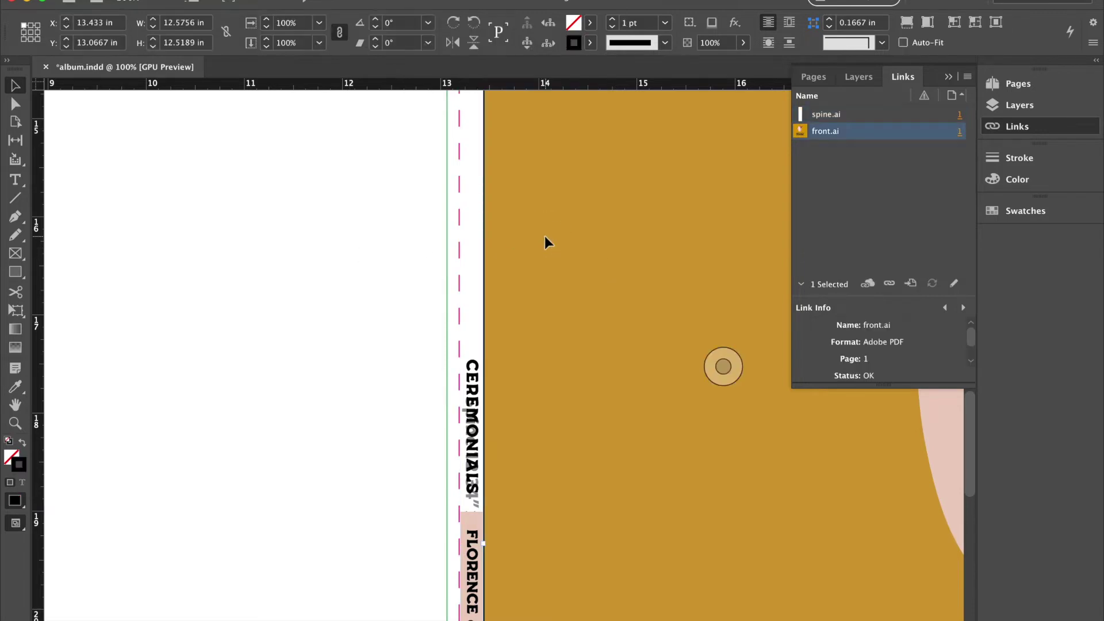
left_click(591, 43)
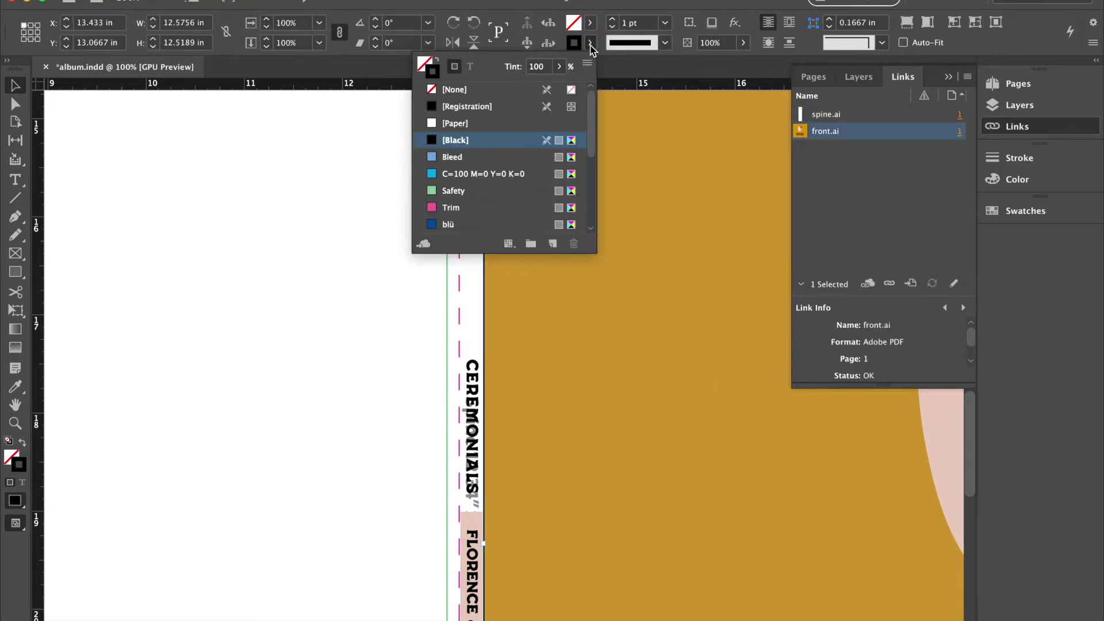
left_click(455, 90)
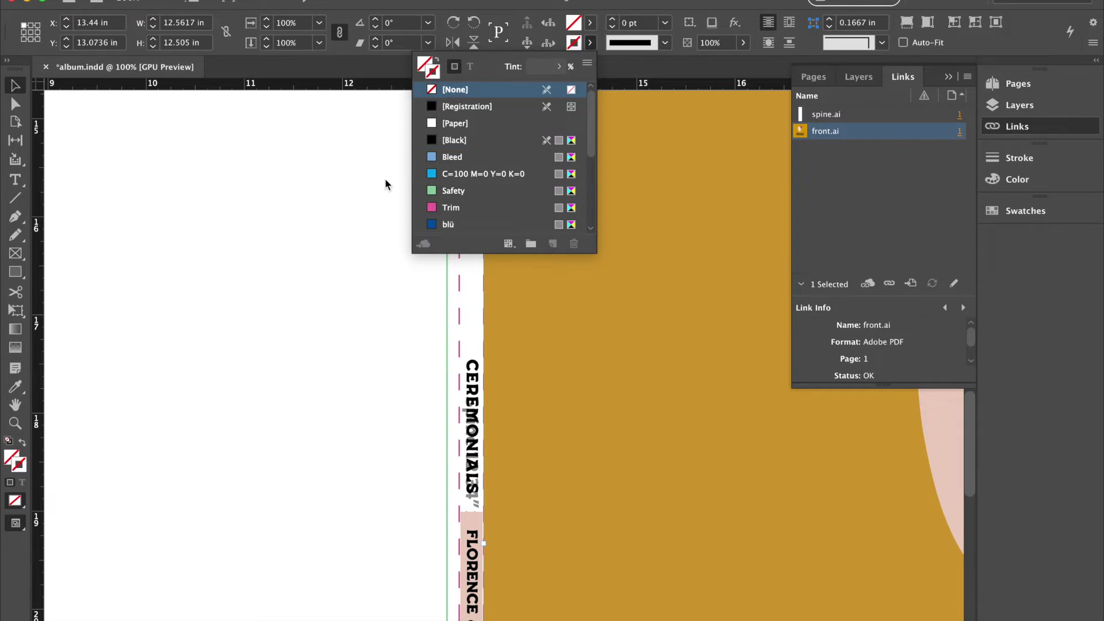
left_click(345, 254)
scroll(345, 254, "down", 5)
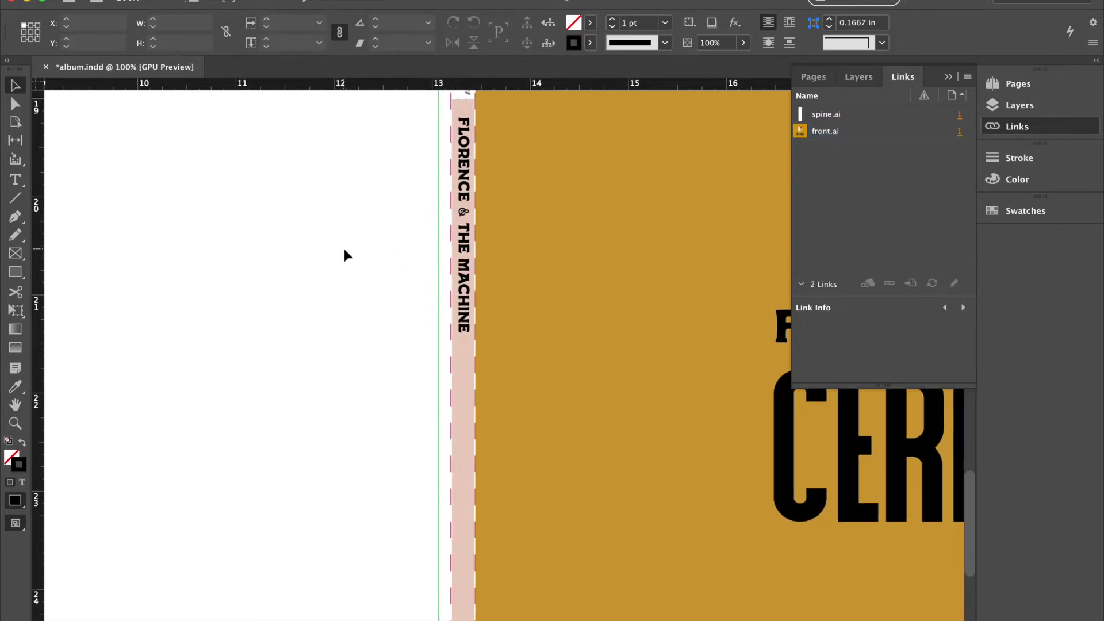
scroll(345, 254, "up", 3)
scroll(345, 254, "left", 5)
Copy and paste the front cover artwork to create a duplicate.
key("super+minus")
key("super+minus")
key("super+minus")
key("super+minus")
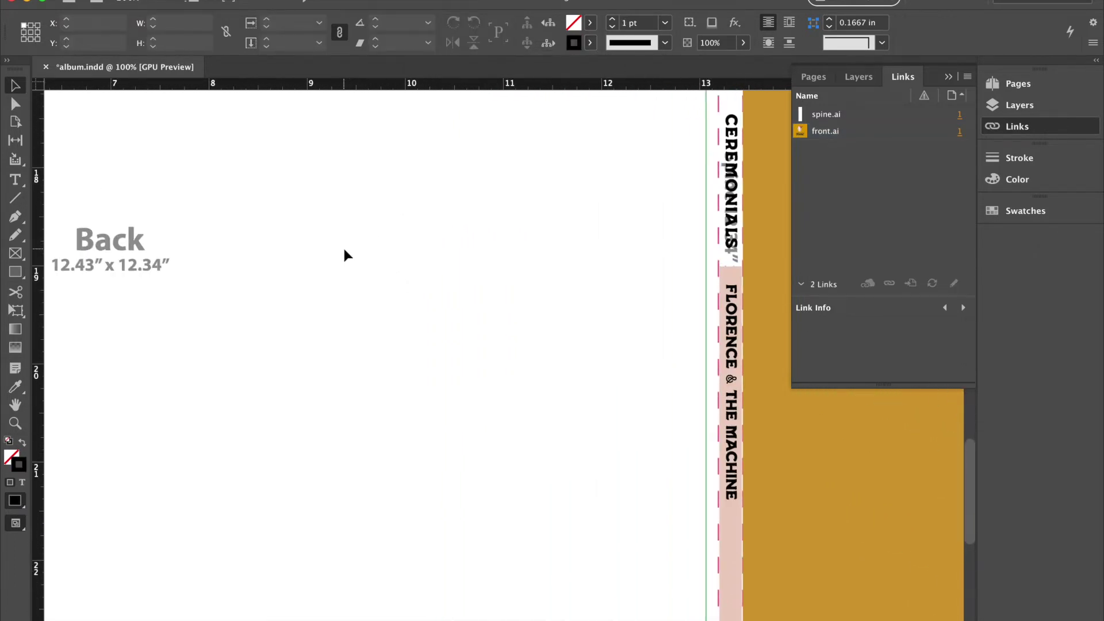
key("super+equal")
key("super+equal")
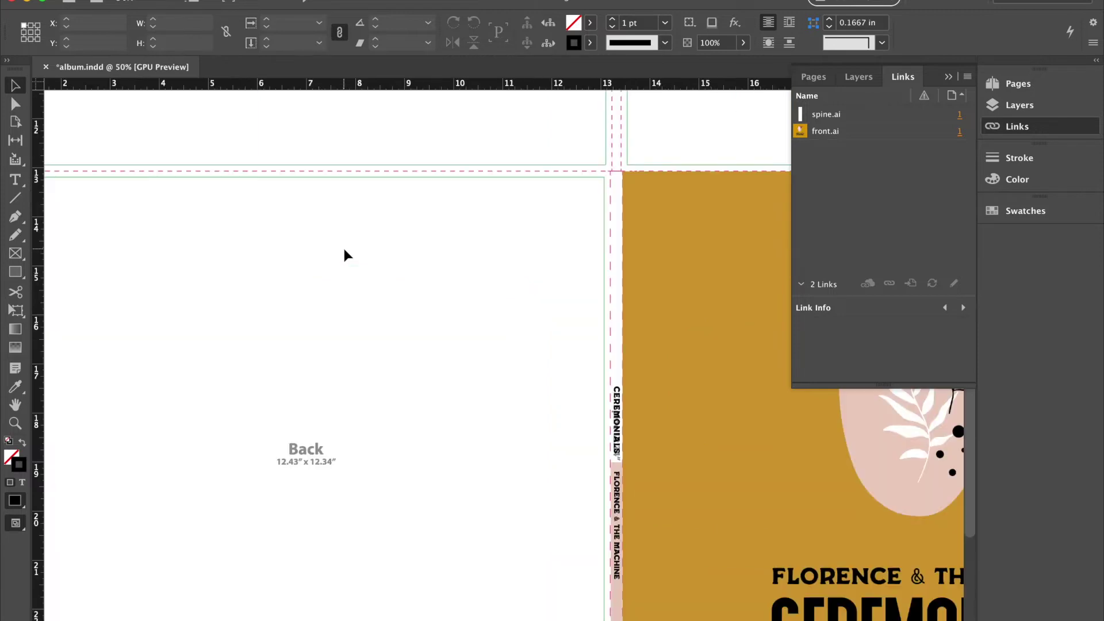
scroll(201, 212, "down", 1)
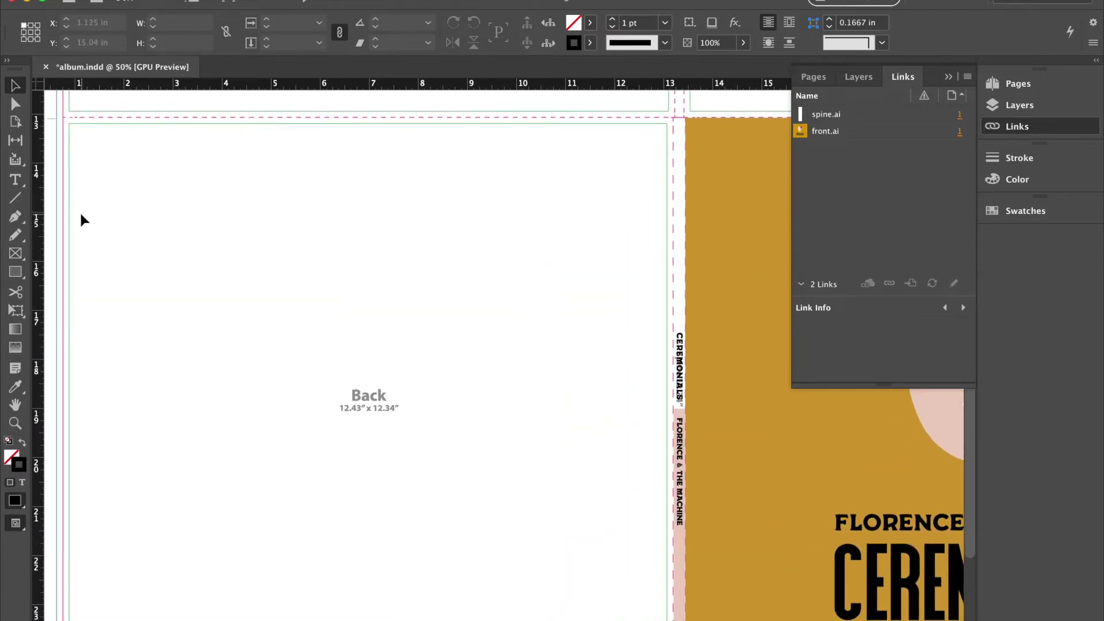
scroll(80, 212, "left", 1)
scroll(379, 244, "right", 3)
scroll(378, 244, "down", 1)
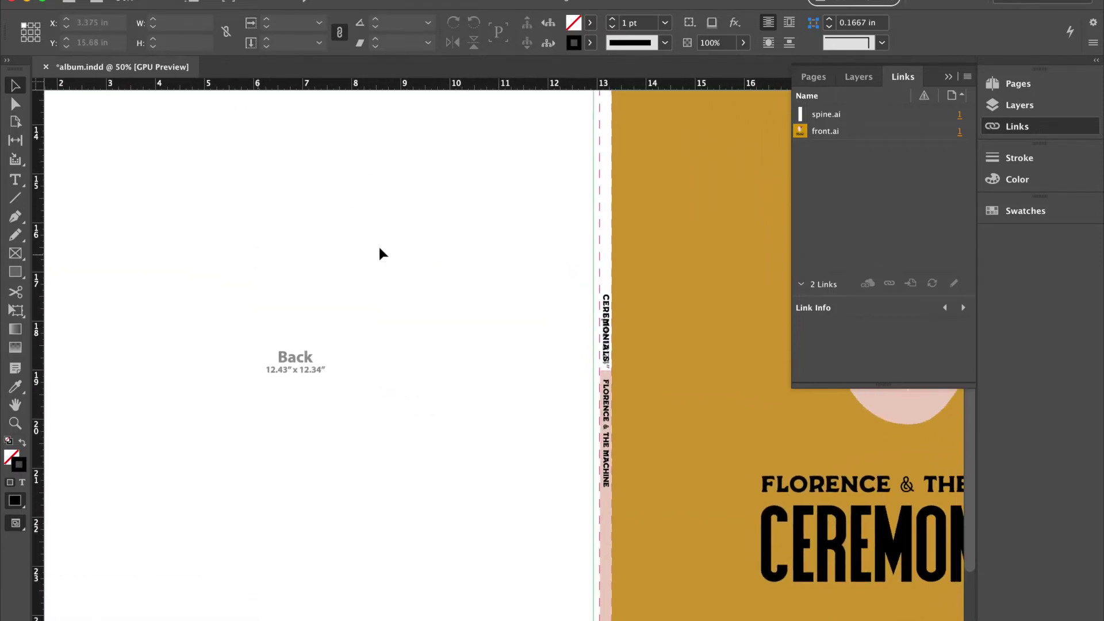
left_click(699, 282)
key("super+c")
key("super+v")
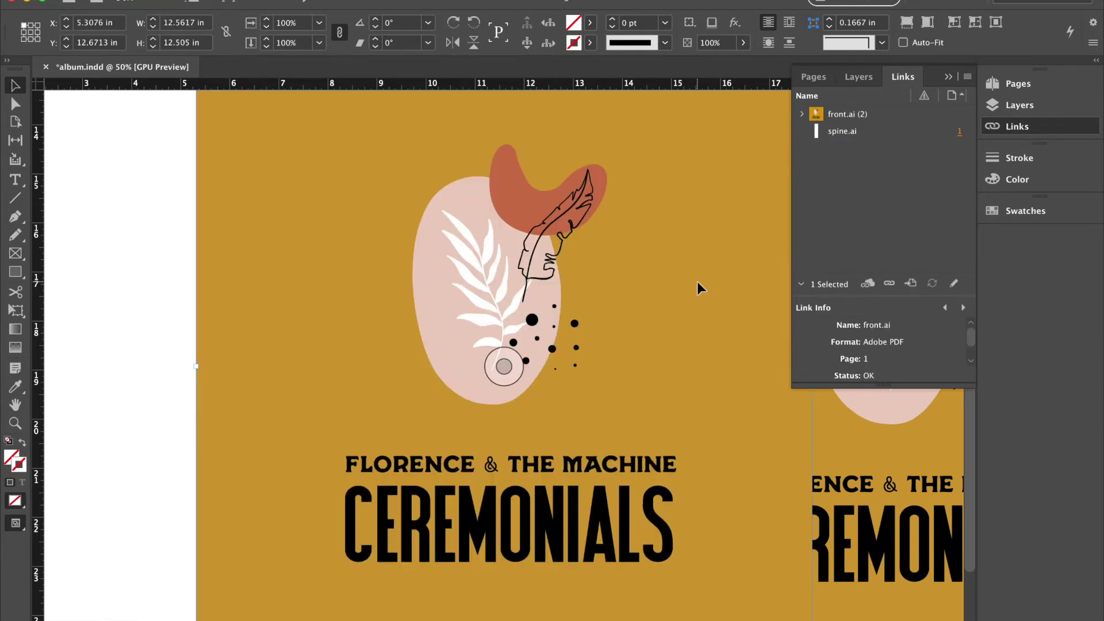
Move the pasted cover copy onto the Back panel and zoom to 75% to check it.
key("super+minus")
key("super+minus")
left_click_drag(577, 357, 463, 367)
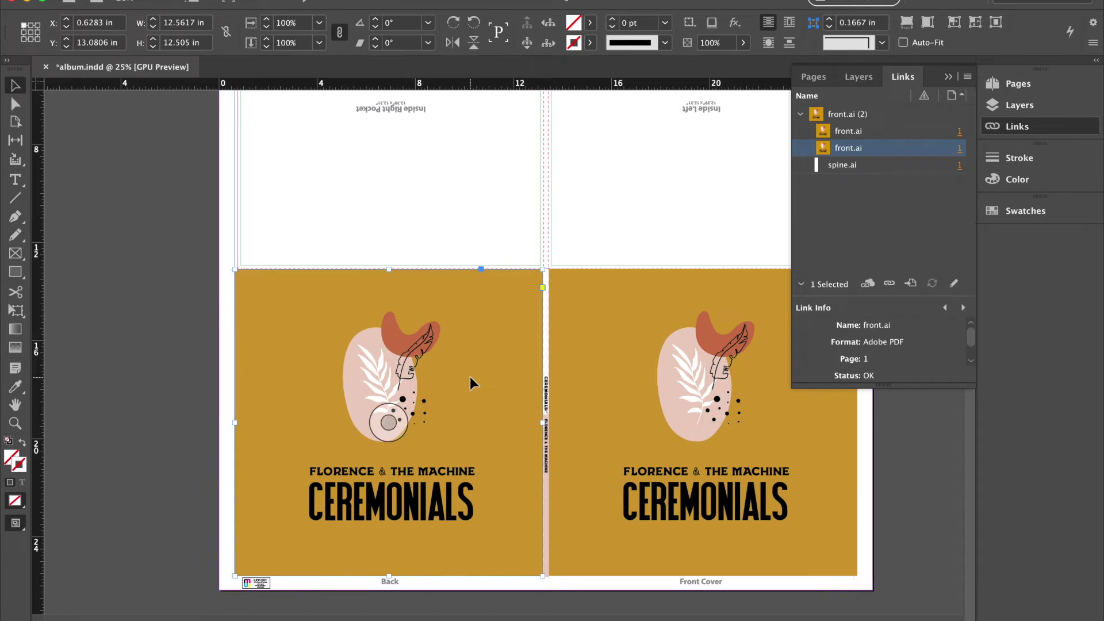
key("super+equal")
key("super+equal")
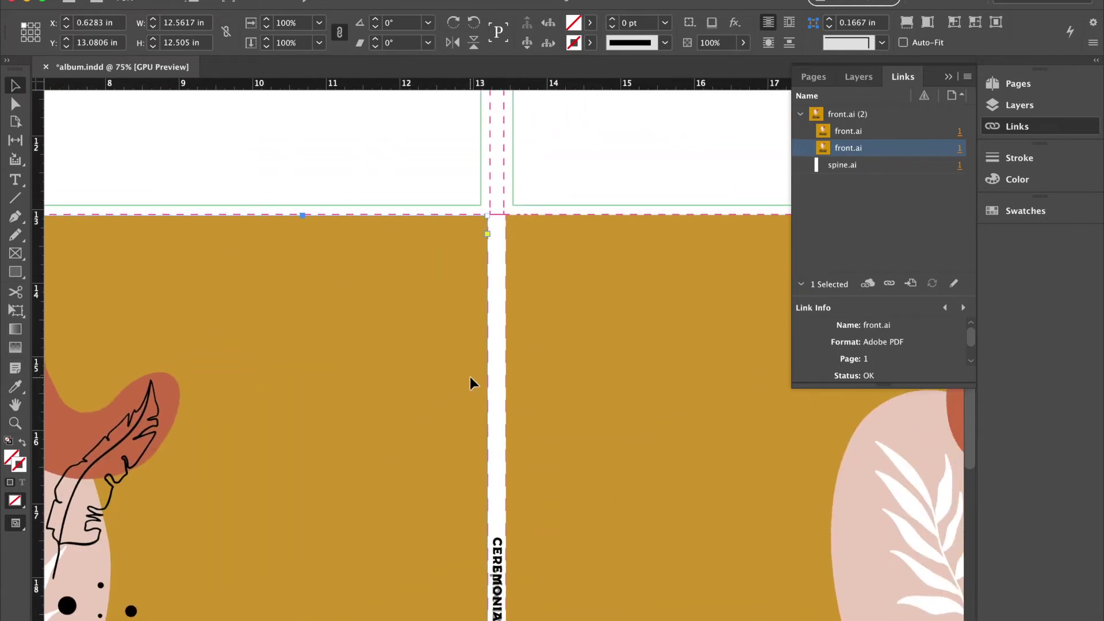
scroll(470, 377, "down", 10)
scroll(470, 378, "left", 6)
scroll(471, 377, "right", 3)
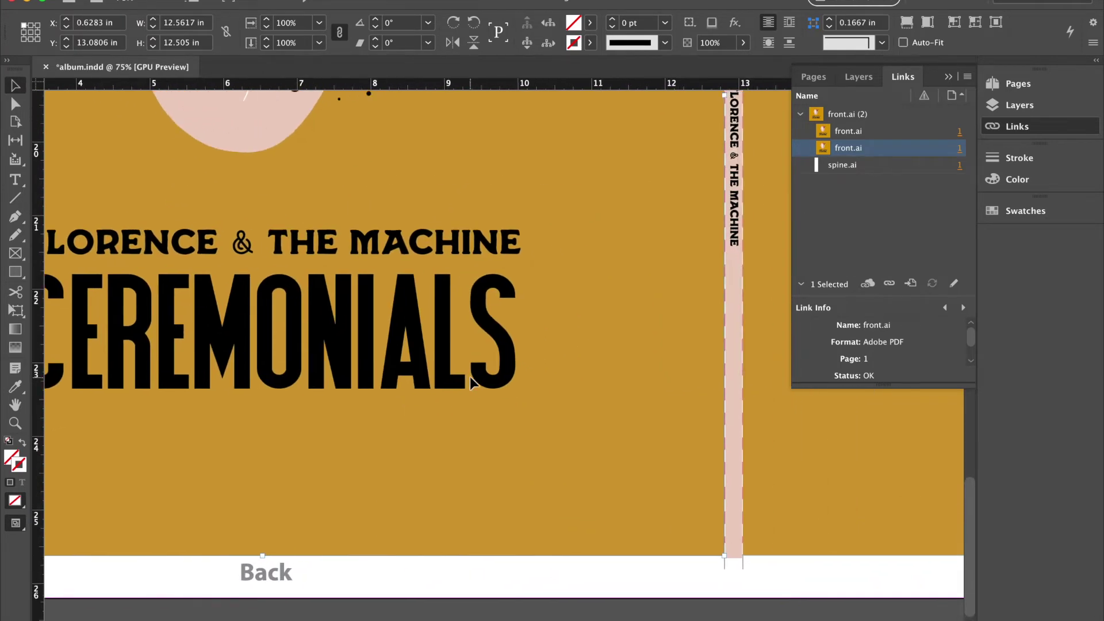
scroll(470, 377, "left", 5)
scroll(470, 377, "up", 2)
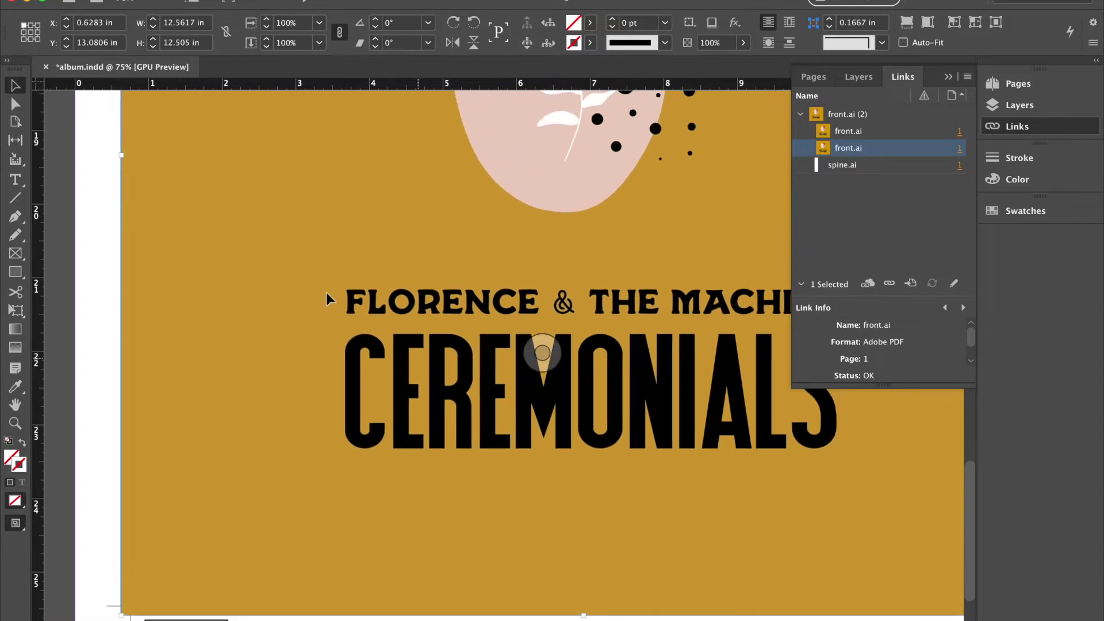
Replace the Back panel's duplicate with backcover.ai's track-list artwork and deselect it.
left_click(133, 0)
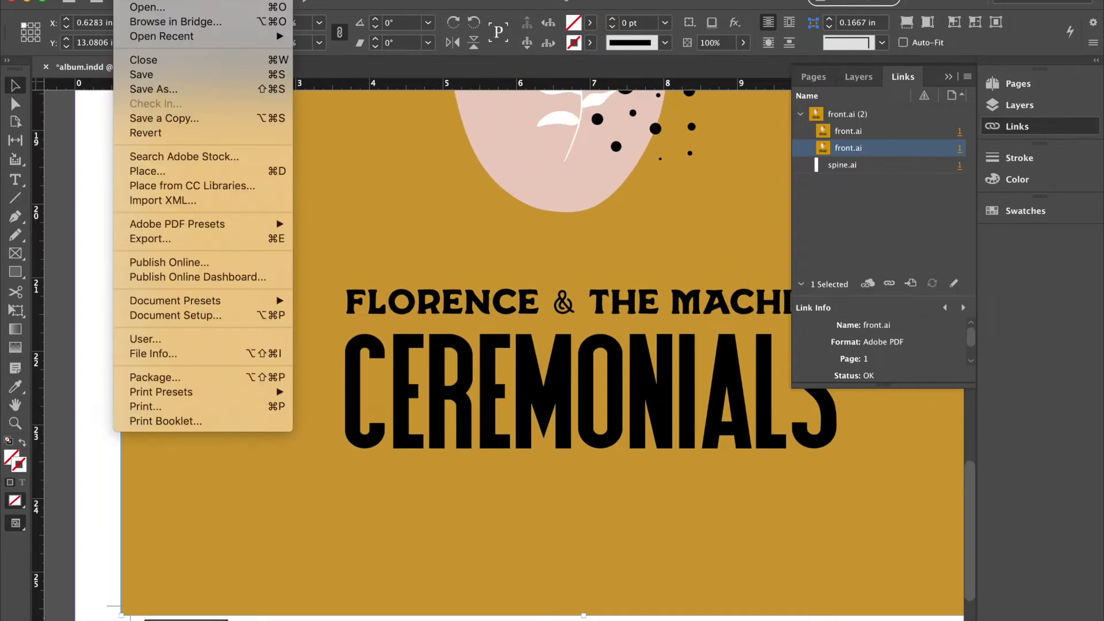
left_click(147, 172)
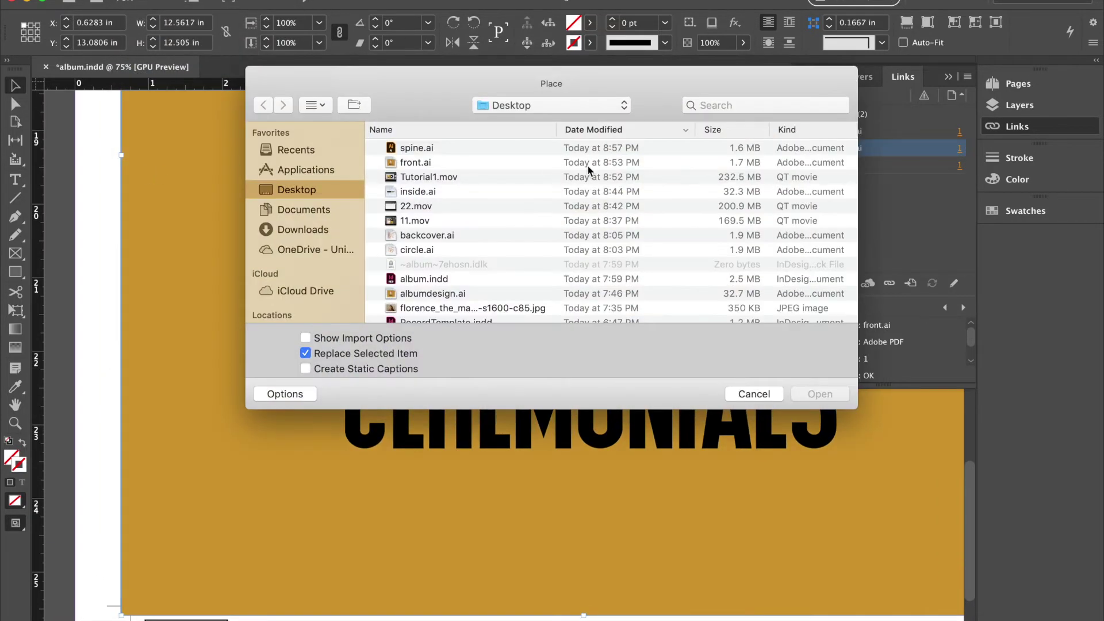
double_click(436, 237)
key("backslash")
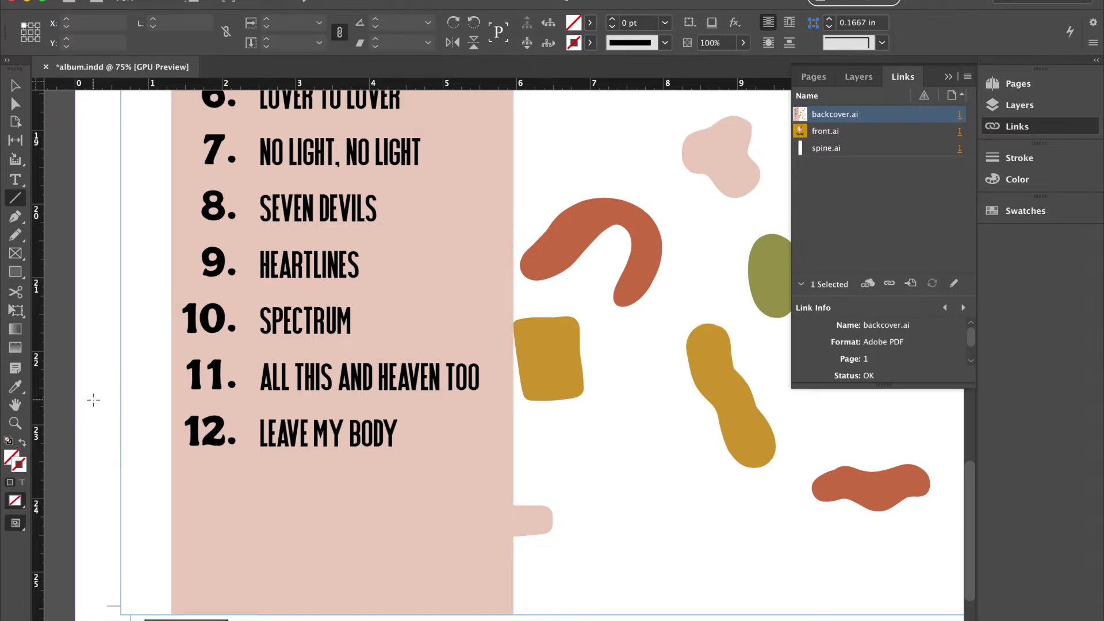
key("super+shift+a")
scroll(128, 287, "up", 10)
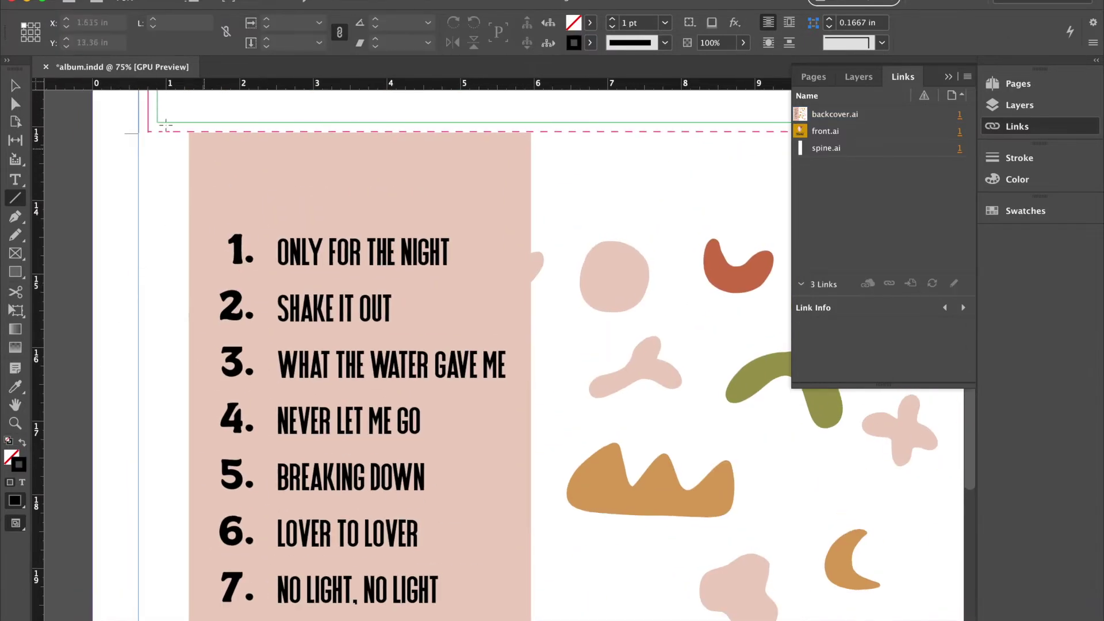
Scroll through the back cover, then zoom out to view the whole album package.
left_click(18, 85)
scroll(357, 229, "right", 10)
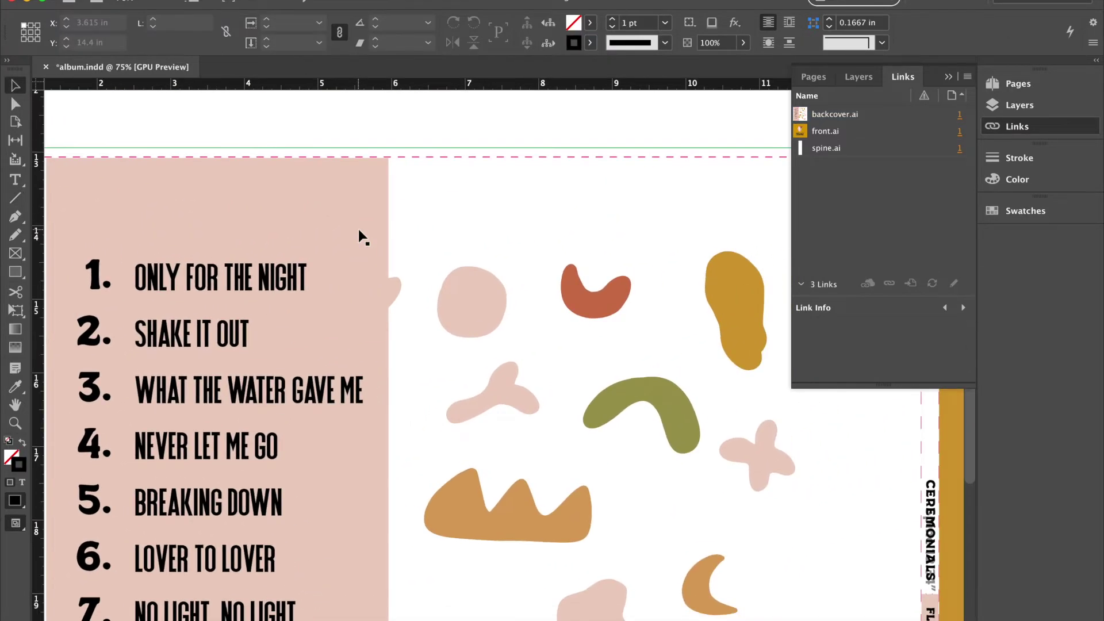
scroll(358, 229, "down", 5)
scroll(361, 236, "down", 10)
scroll(361, 236, "right", 2)
scroll(361, 235, "left", 4)
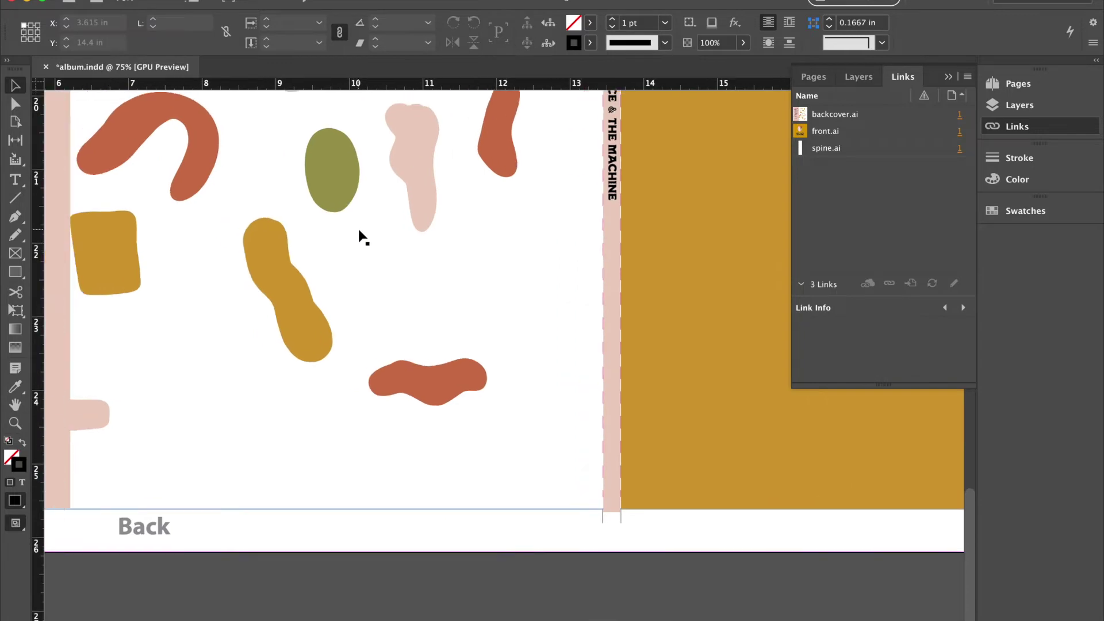
scroll(361, 236, "up", 15)
scroll(361, 236, "left", 10)
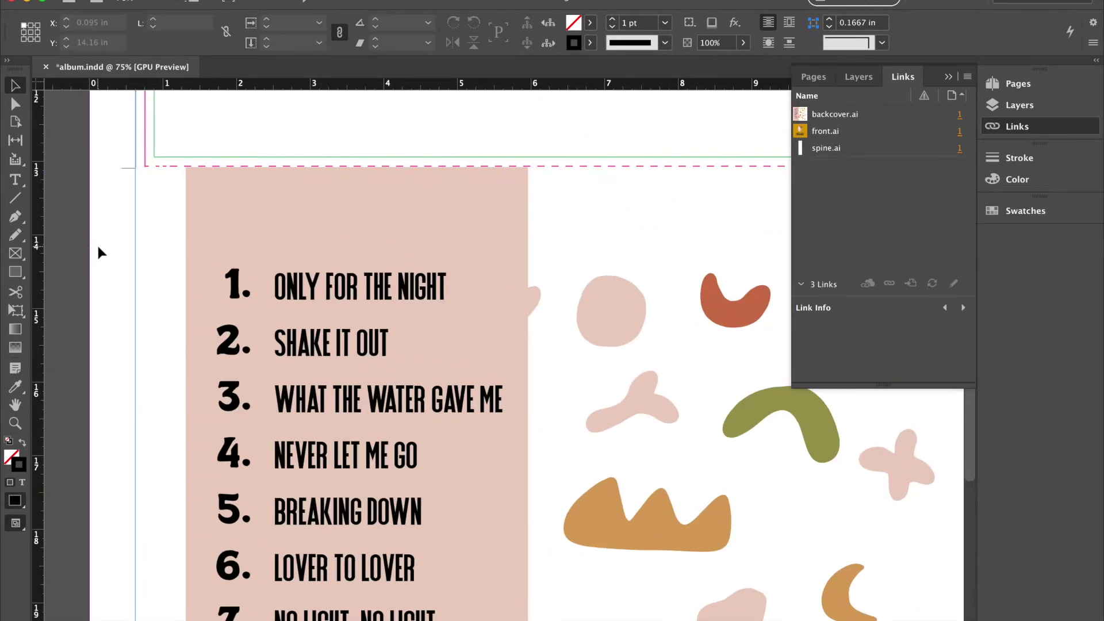
key("super+minus")
key("super+minus")
scroll(98, 246, "right", 5)
scroll(98, 246, "down", 1)
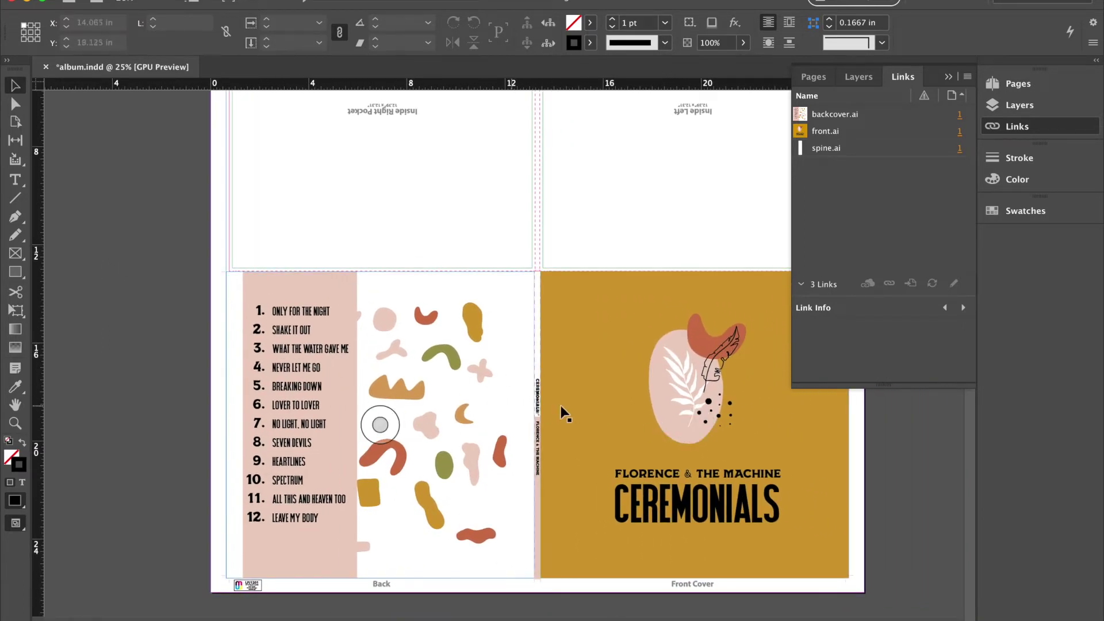
scroll(570, 374, "up", 6)
scroll(570, 374, "right", 2)
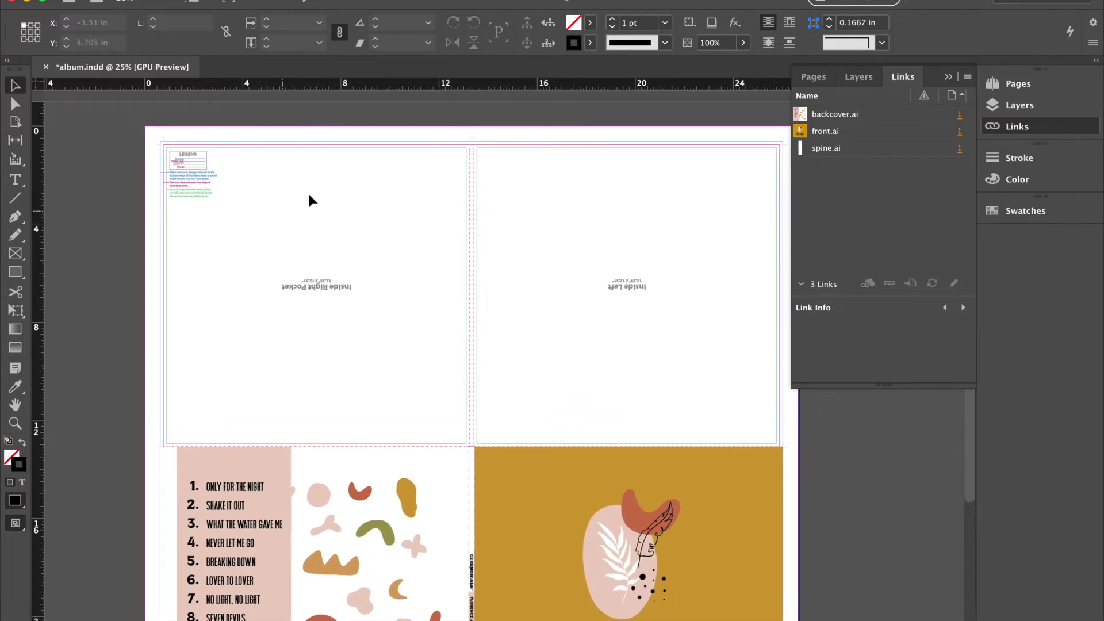
Draw a 25.39 × 12.45 in frame from the page's top-left corner and adjust its top edge.
scroll(257, 198, "right", 2)
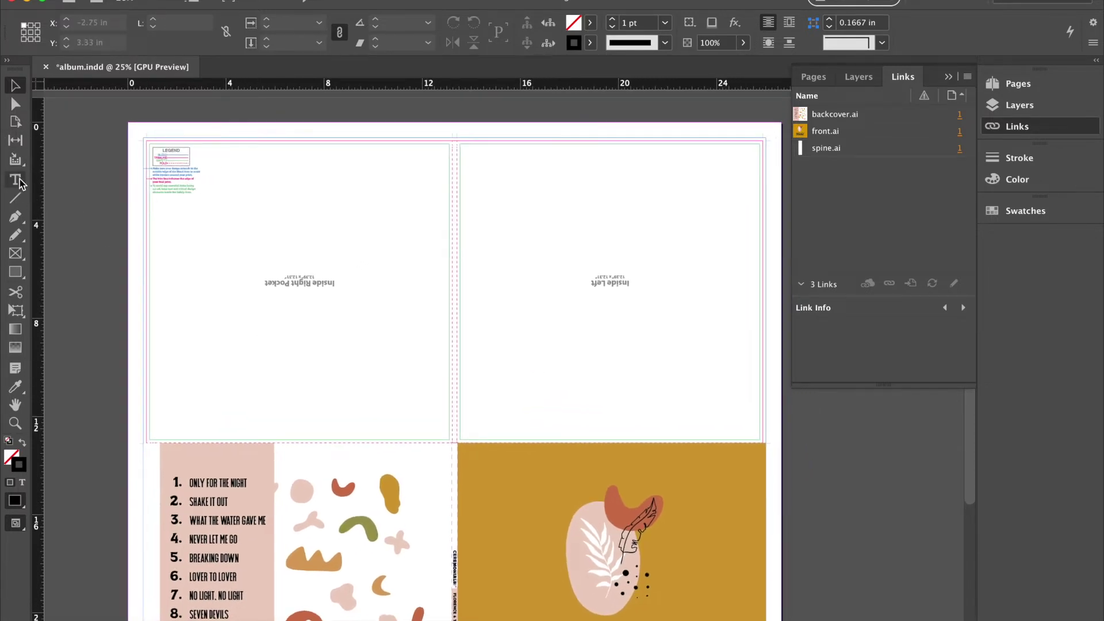
left_click(16, 271)
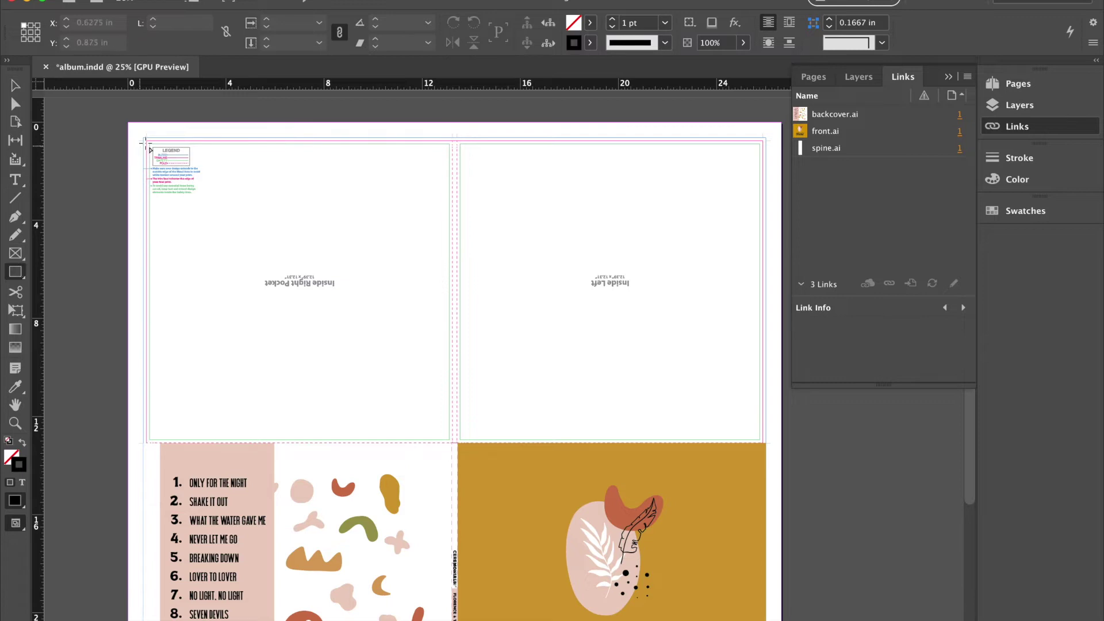
left_click_drag(143, 138, 766, 444)
key("super+1")
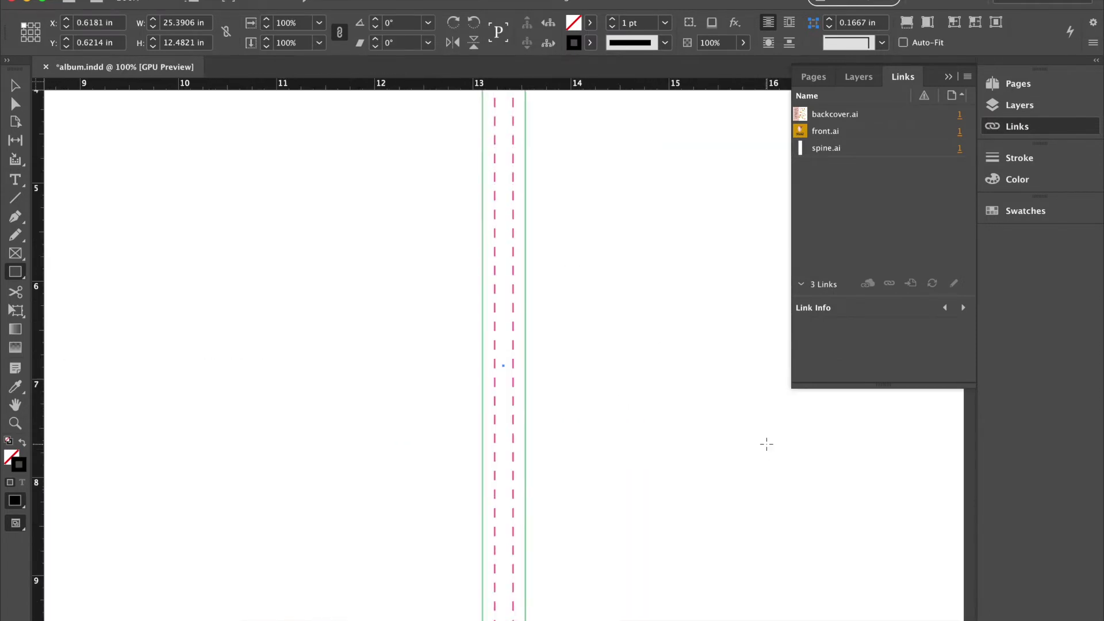
scroll(766, 444, "right", 15)
scroll(766, 444, "up", 10)
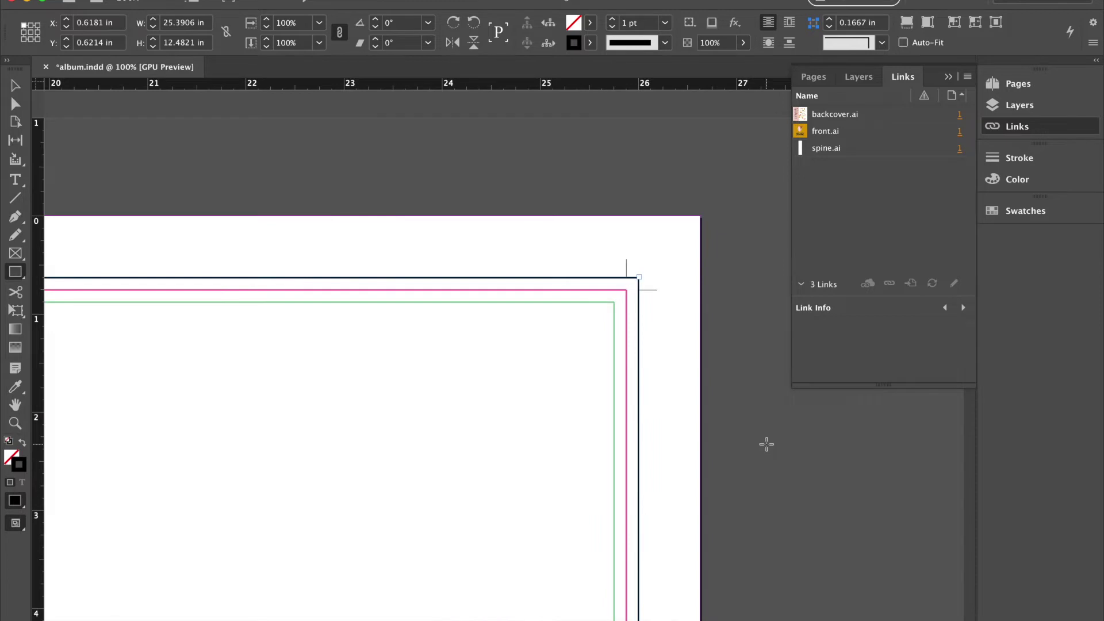
scroll(767, 444, "left", 15)
scroll(767, 444, "down", 15)
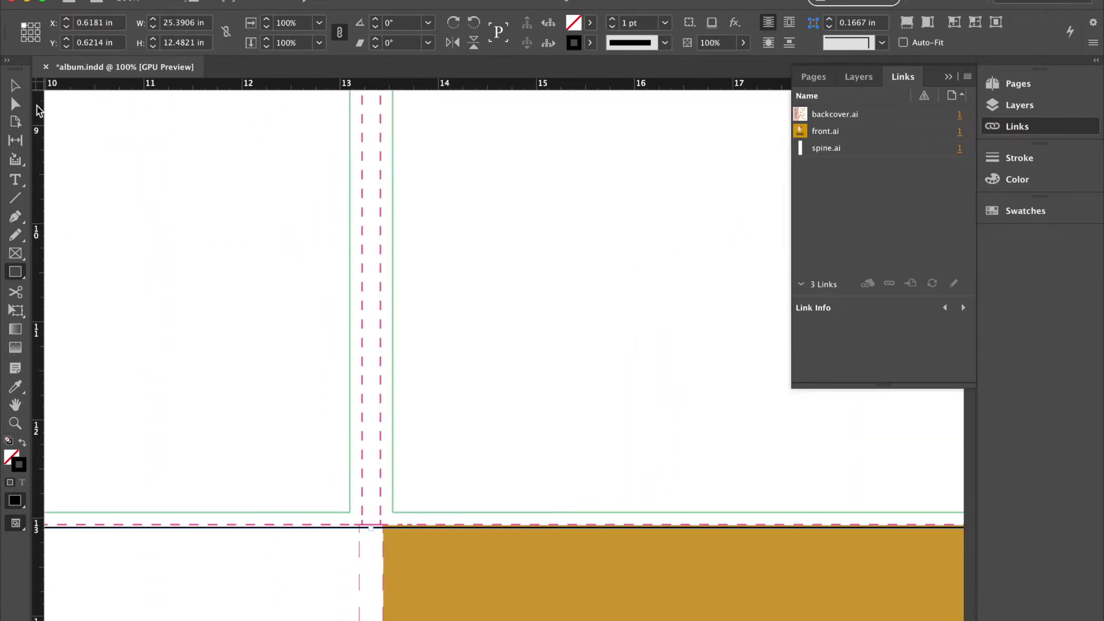
left_click(15, 85)
left_click_drag(370, 530, 370, 525)
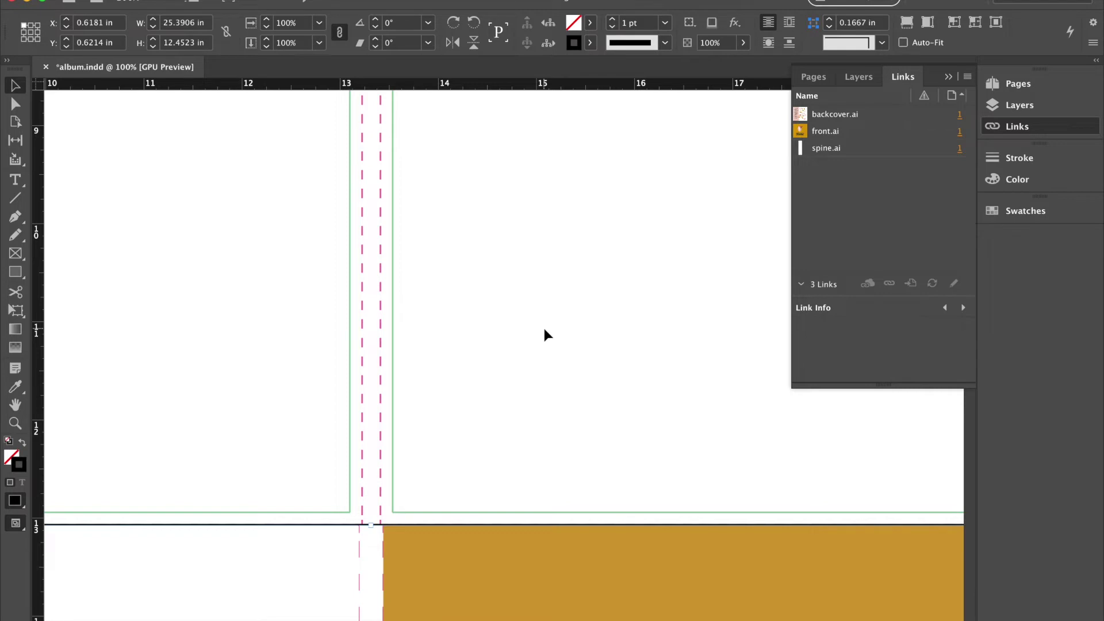
Resize the inside.ai artboard to 25.39 x 12.45 in.
left_click(844, 610)
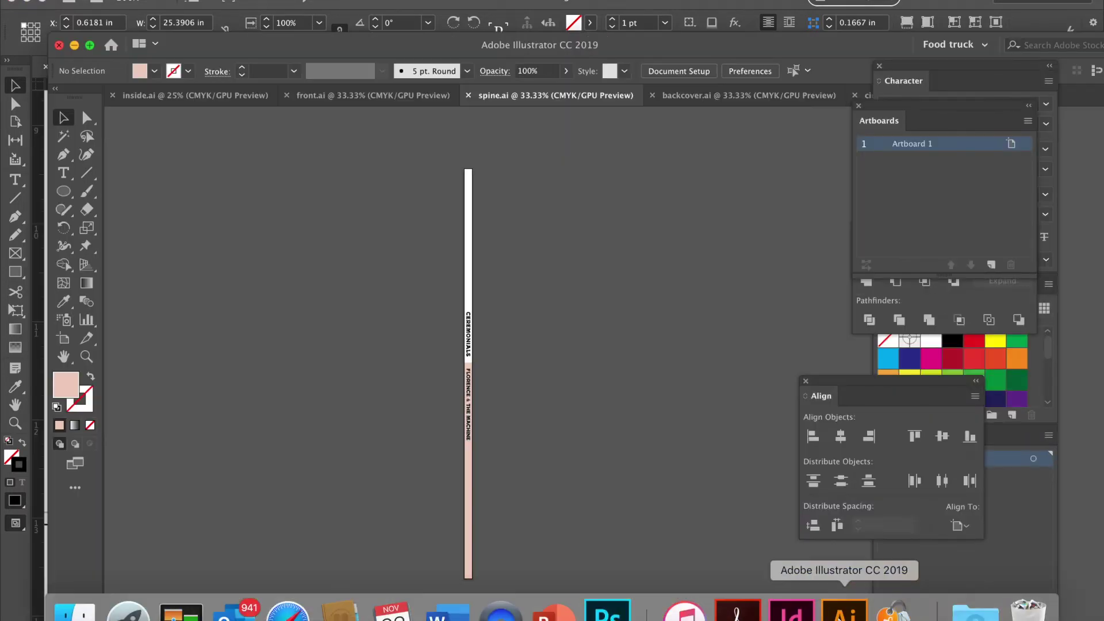
left_click(179, 95)
left_click(64, 339)
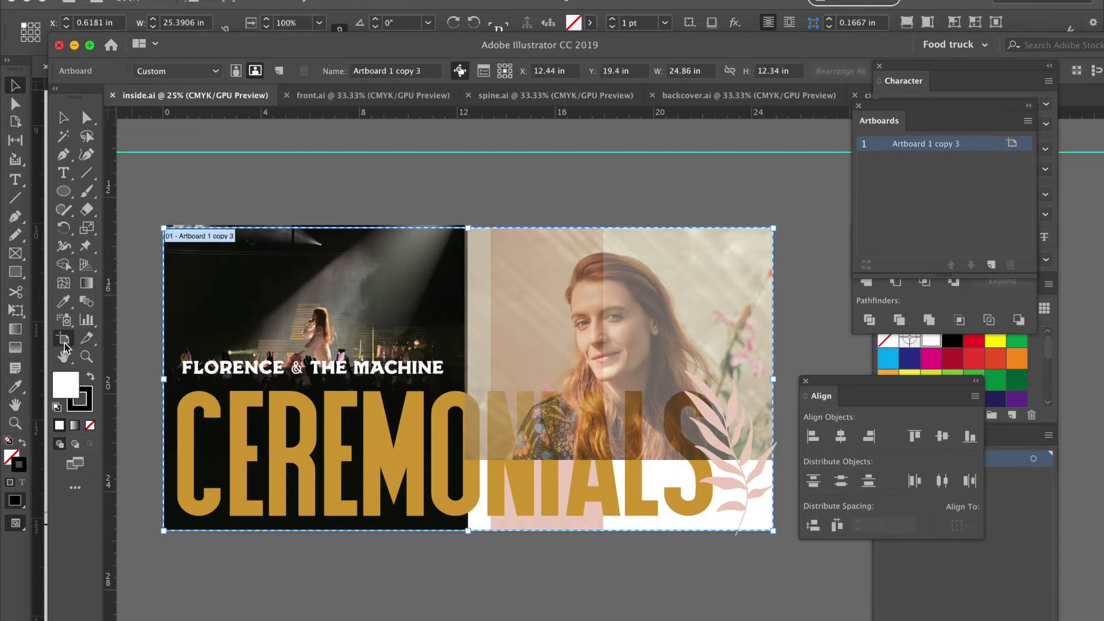
left_click(708, 71)
type("12")
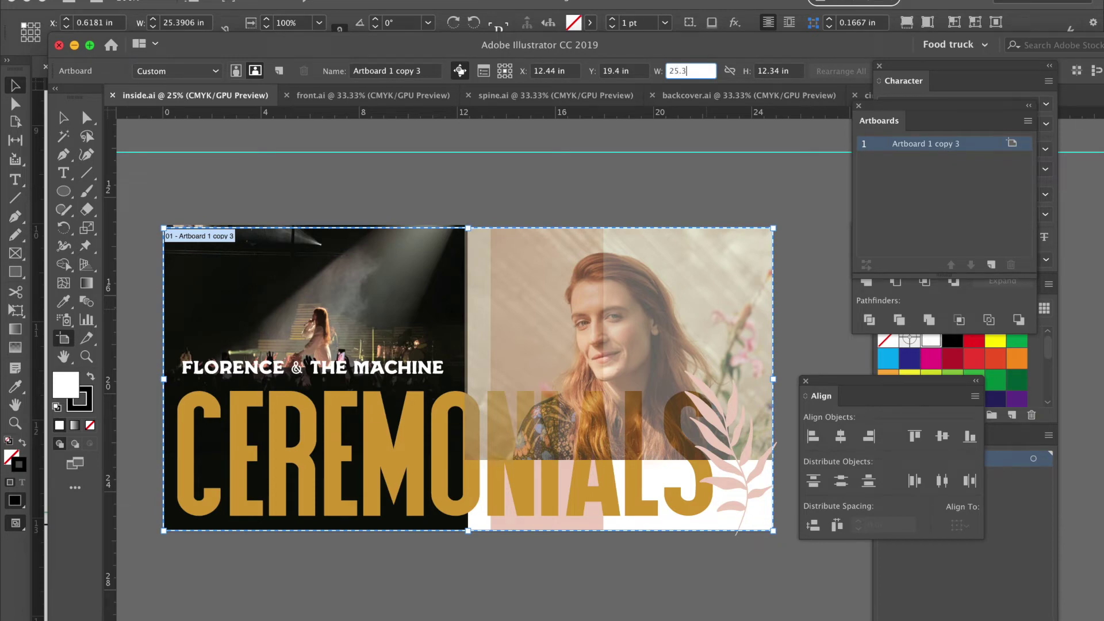
type("25.39")
key("Tab")
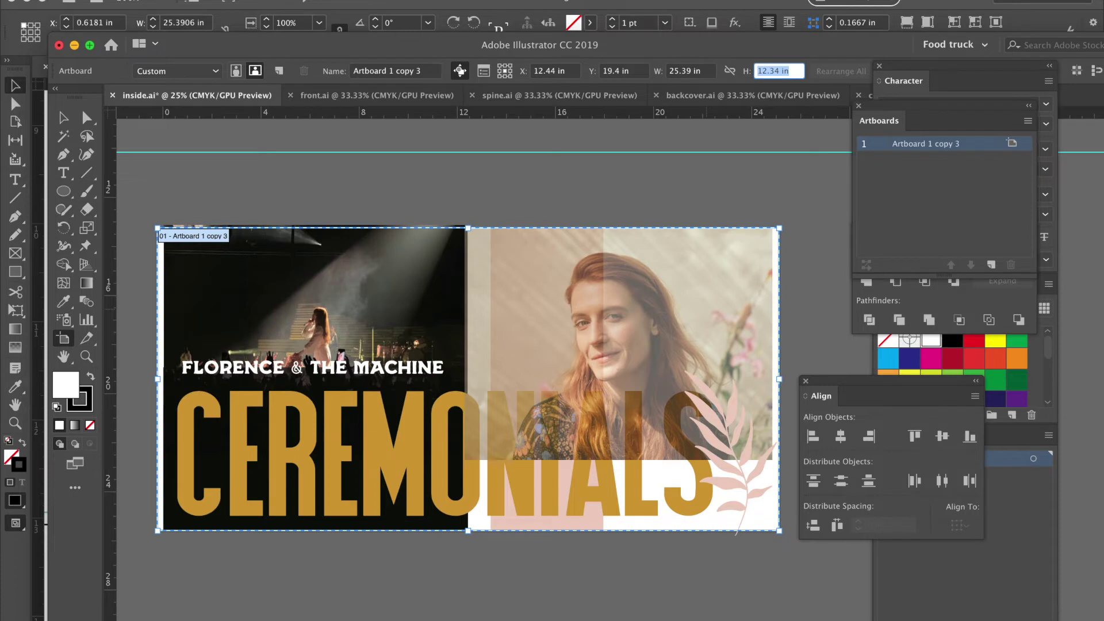
type("12")
key("Return")
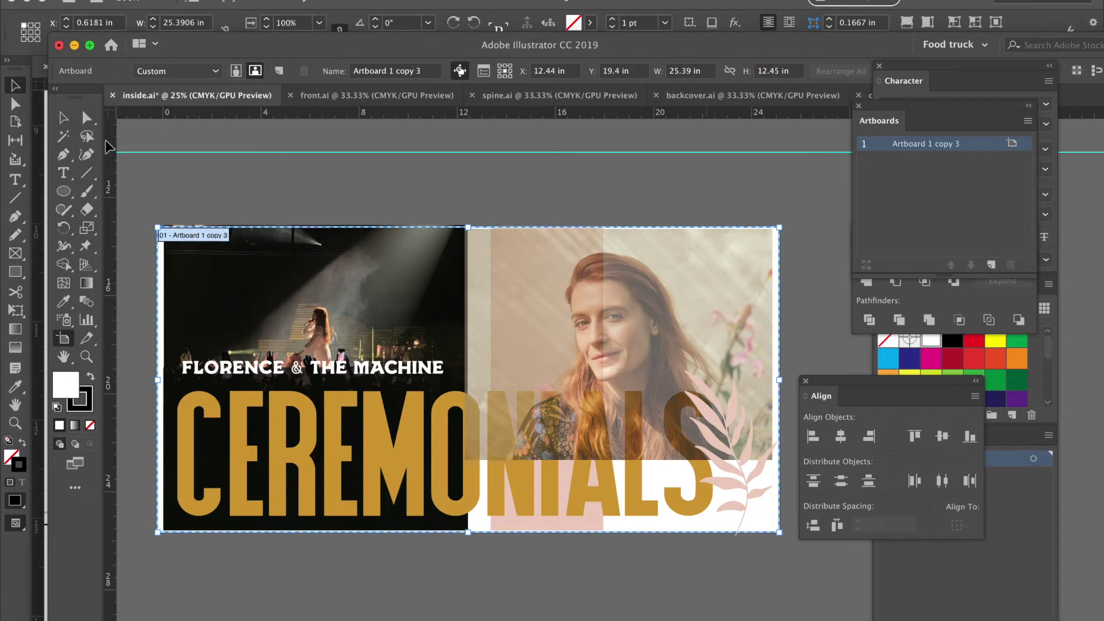
Move the concert photo to the artboard's left edge and enlarge it slightly.
left_click(63, 117)
key("super+equal")
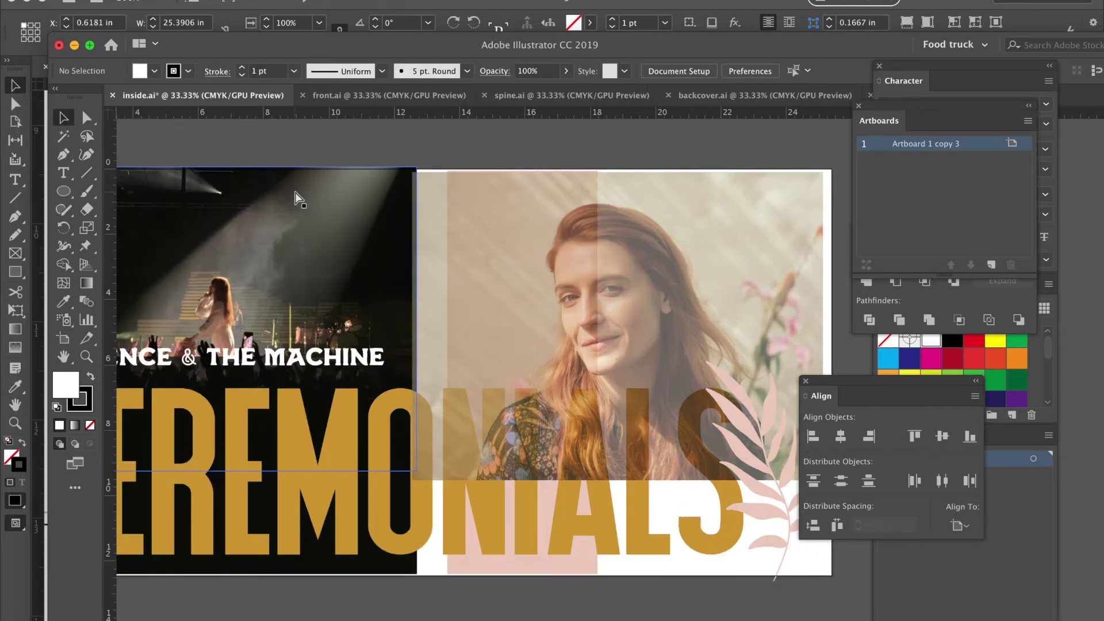
scroll(294, 191, "left", 5)
left_click(351, 243)
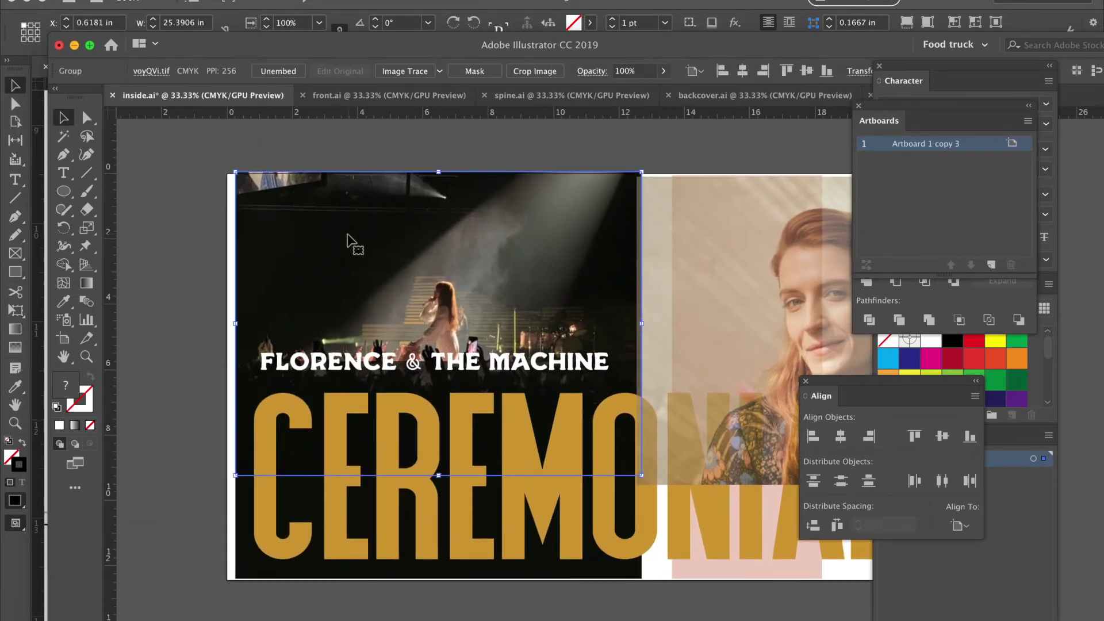
left_click_drag(313, 219, 304, 221)
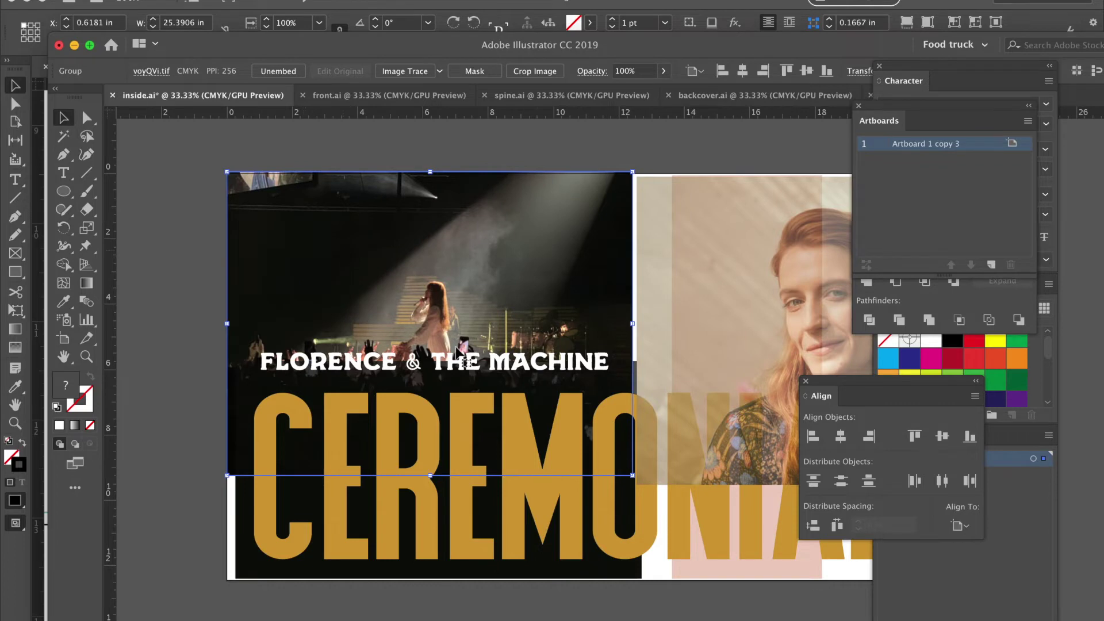
scroll(537, 437, "right", 2)
scroll(537, 437, "right", 2)
scroll(537, 437, "down", 1)
mouse_move(566, 449)
left_mouse_down()
mouse_move(547, 440)
mouse_move(571, 454)
left_mouse_up()
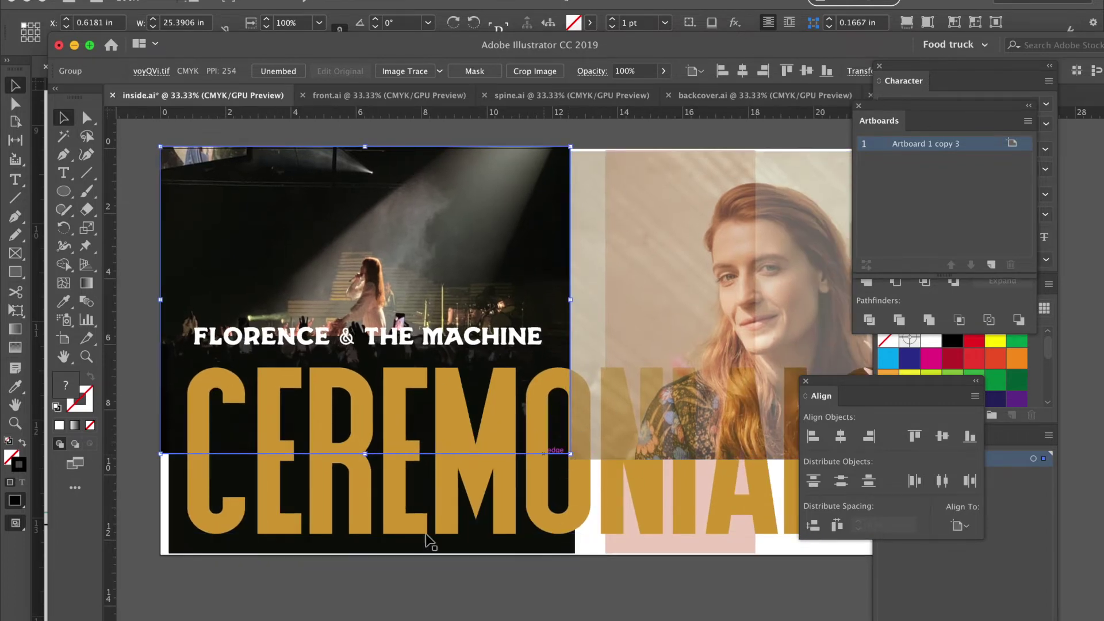
Extend the two black rectangles to the artboard's left and bottom edges and the photo's right edge.
left_click(204, 548)
left_click_drag(198, 547, 191, 548)
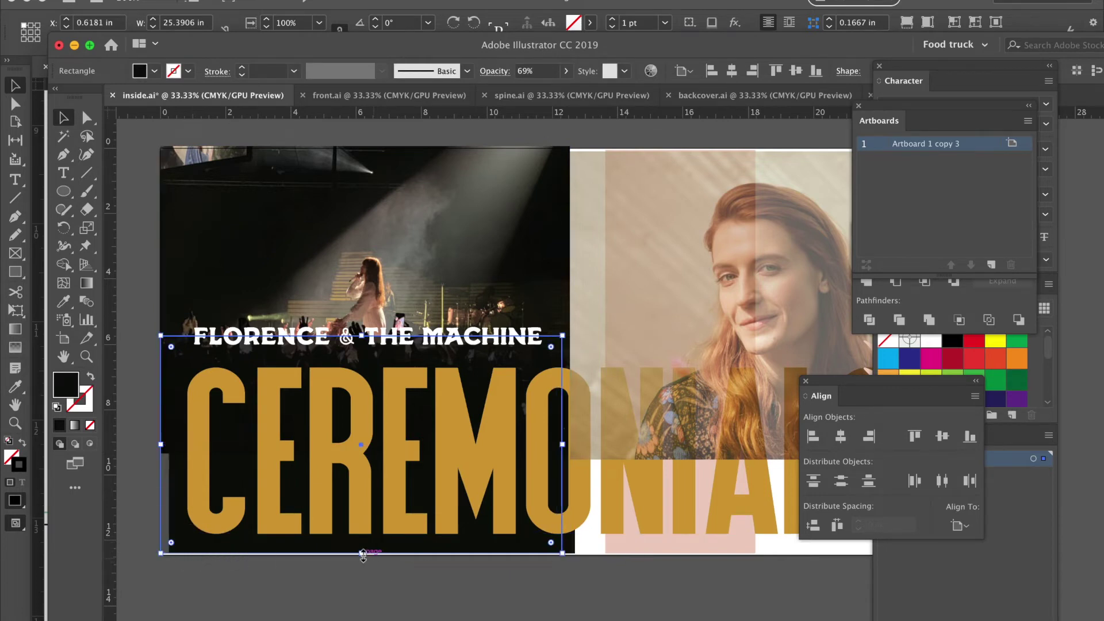
left_click_drag(362, 553, 361, 559)
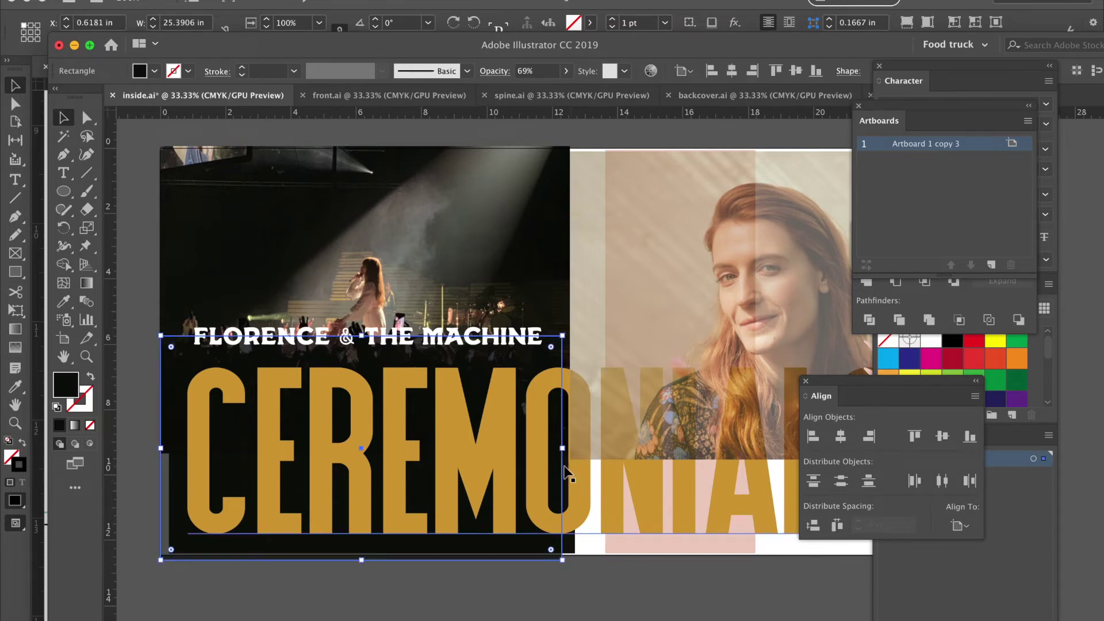
left_click_drag(563, 448, 571, 448)
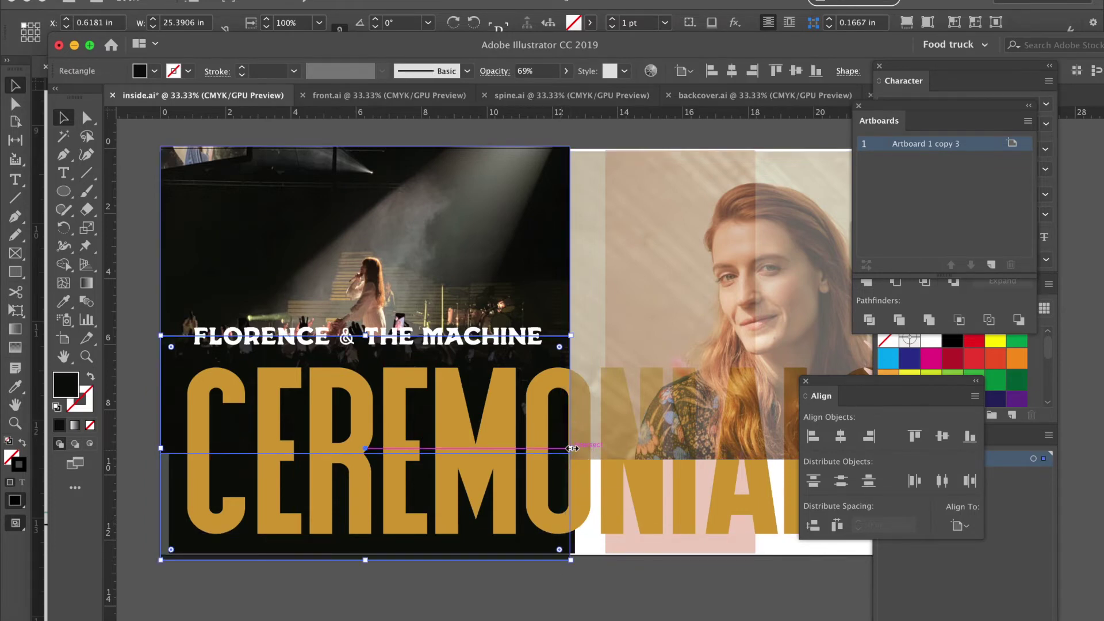
left_click(575, 547)
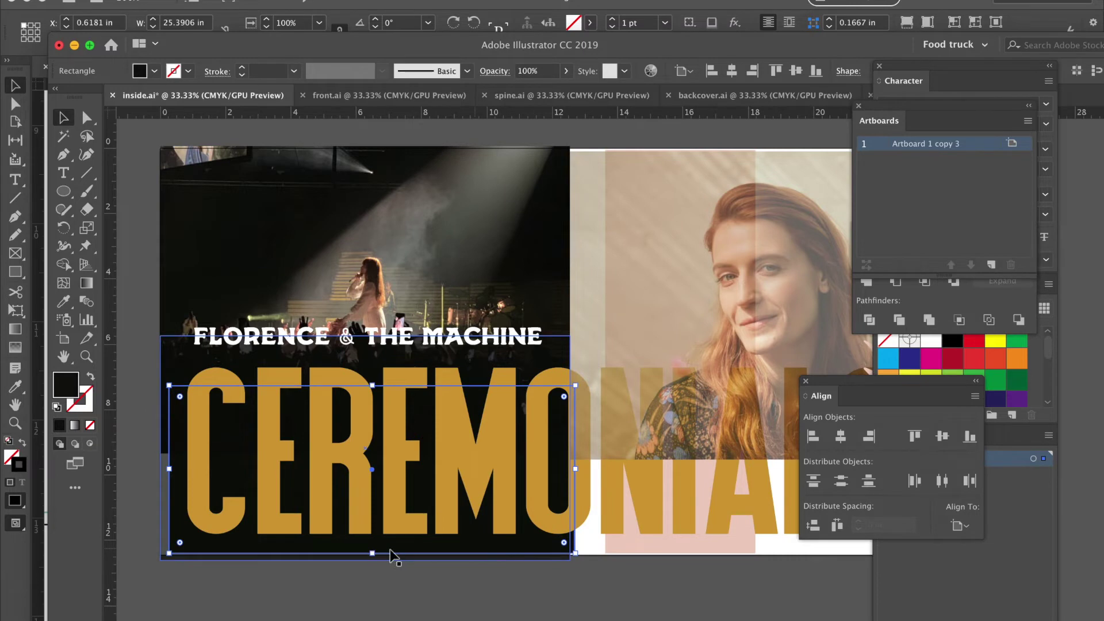
left_click_drag(372, 556, 371, 561)
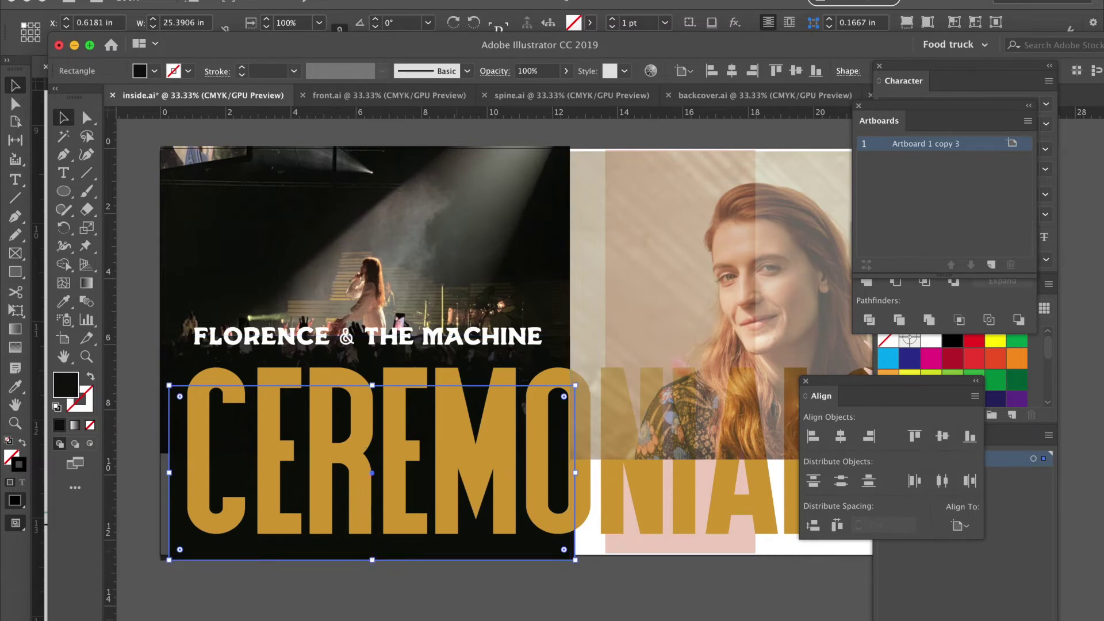
left_click(458, 612)
Enlarge the portrait photo toward the top-right and bottom-right corners.
scroll(518, 598, "right", 5)
scroll(483, 345, "right", 3)
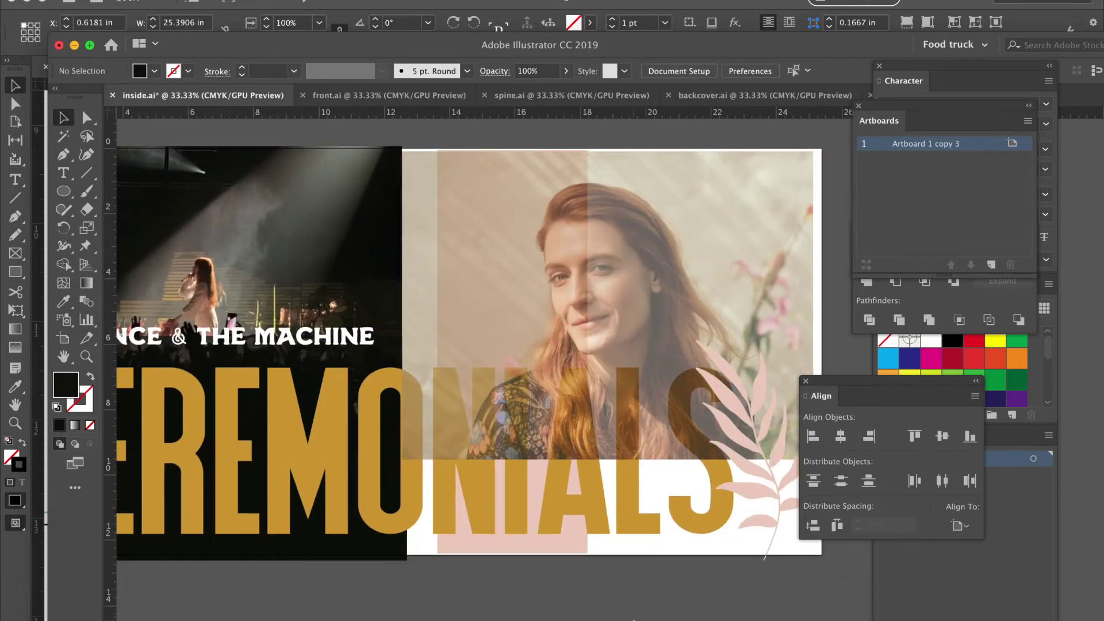
left_click(640, 279)
scroll(713, 213, "right", 2)
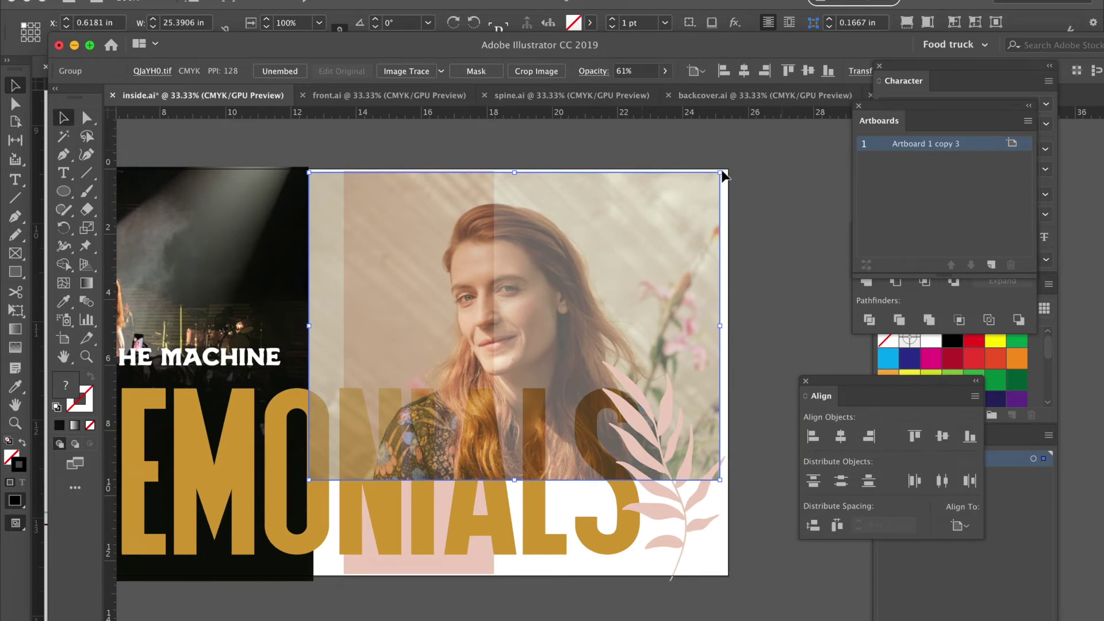
left_click_drag(722, 174, 729, 167)
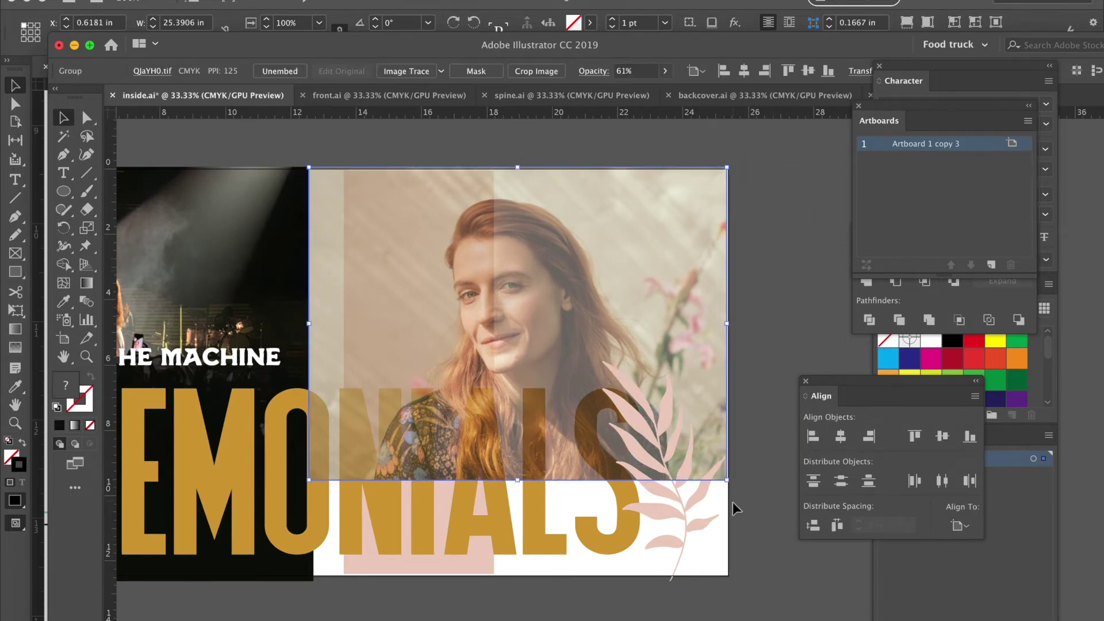
left_click_drag(727, 480, 732, 484)
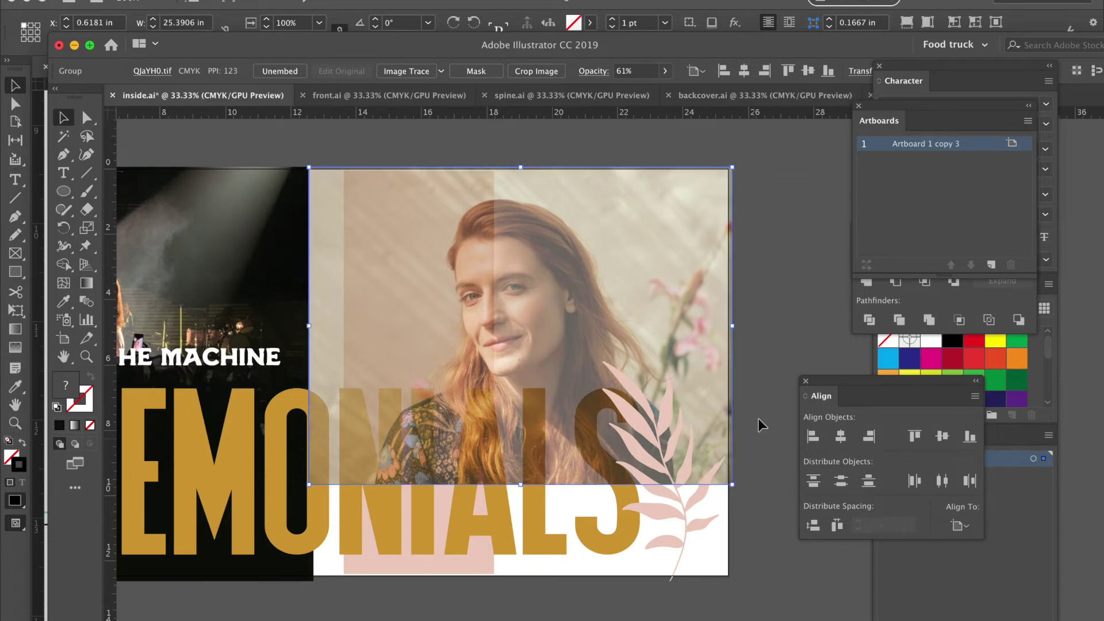
left_click(759, 420)
Stretch the pink strip down to the artboard's bottom edge.
scroll(758, 420, "down", 3)
scroll(758, 420, "left", 2)
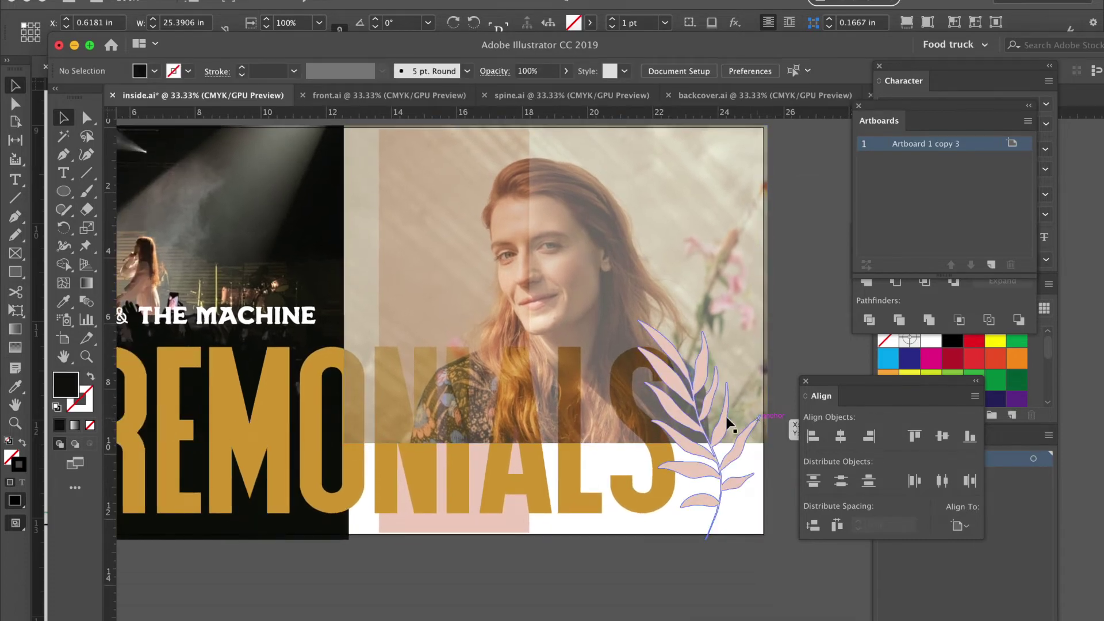
left_click(423, 529)
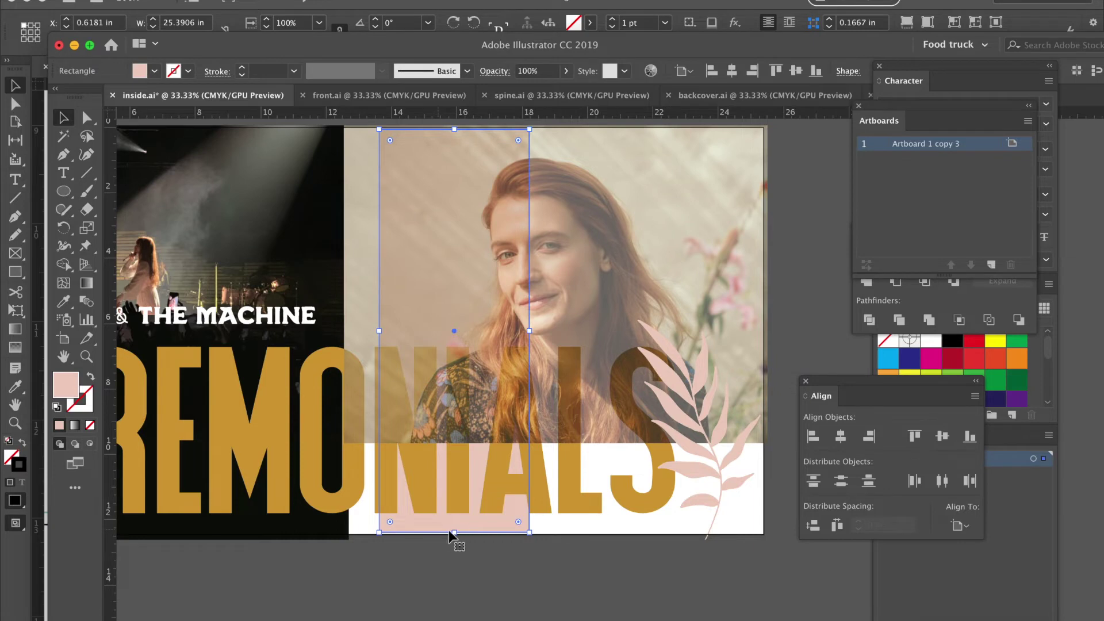
left_click_drag(455, 533, 454, 533)
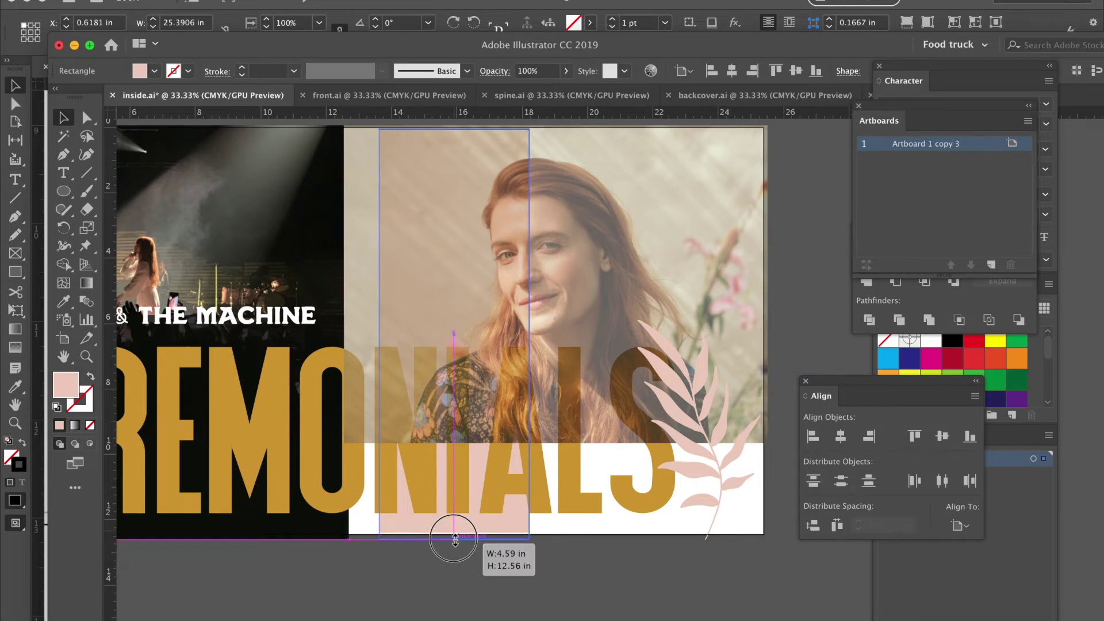
left_click_drag(454, 540, 455, 534)
left_click(459, 571)
Save inside.ai and return to the InDesign album layout.
scroll(436, 543, "left", 5)
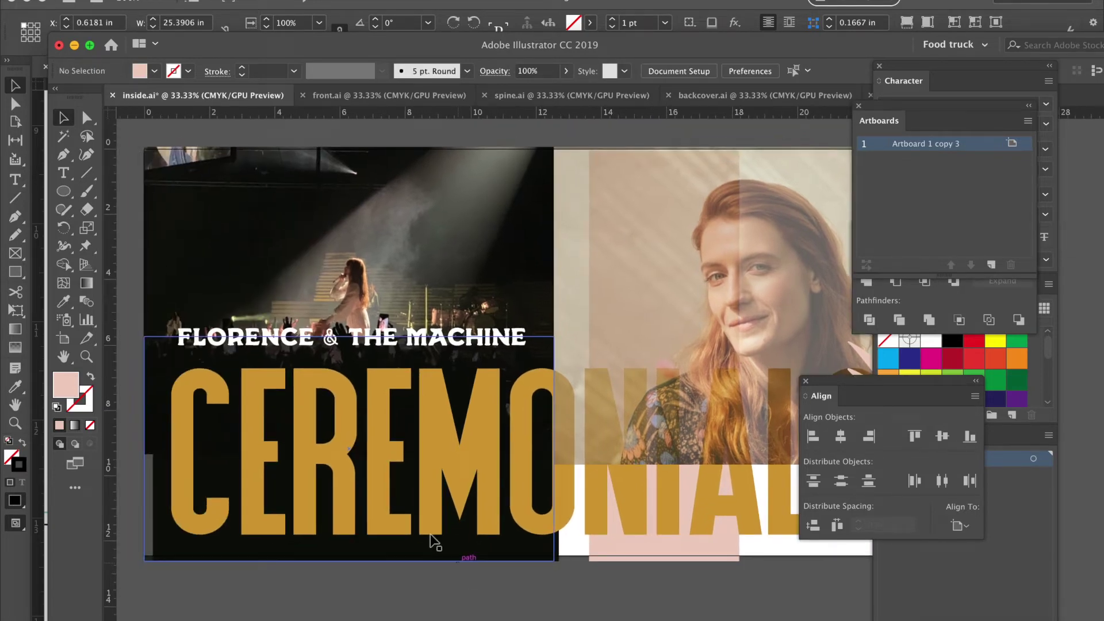
left_click(141, 2)
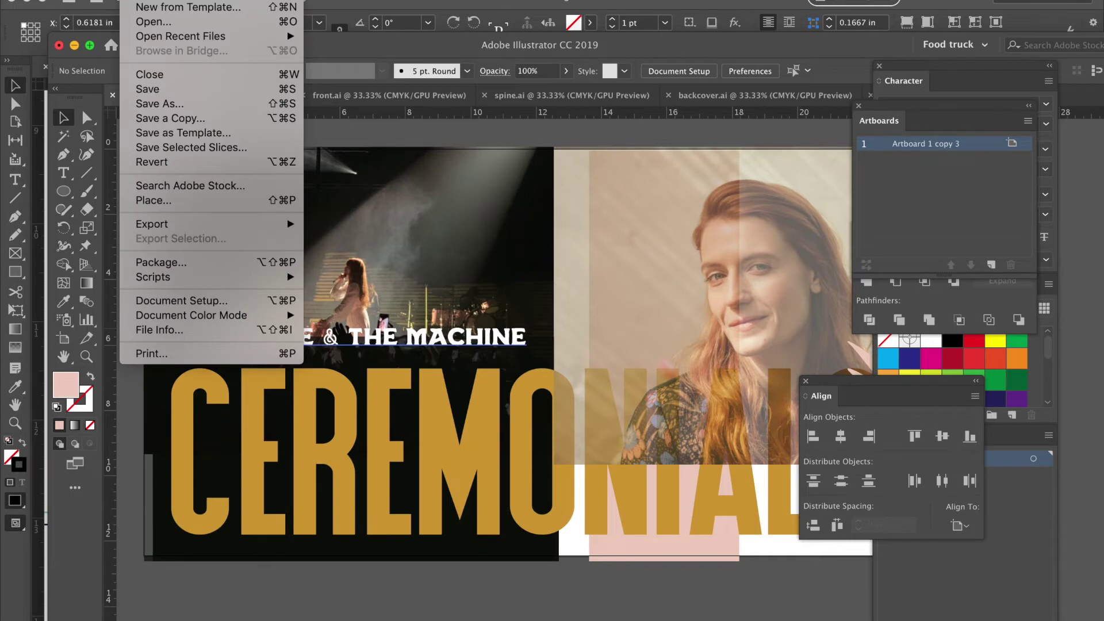
left_click(158, 89)
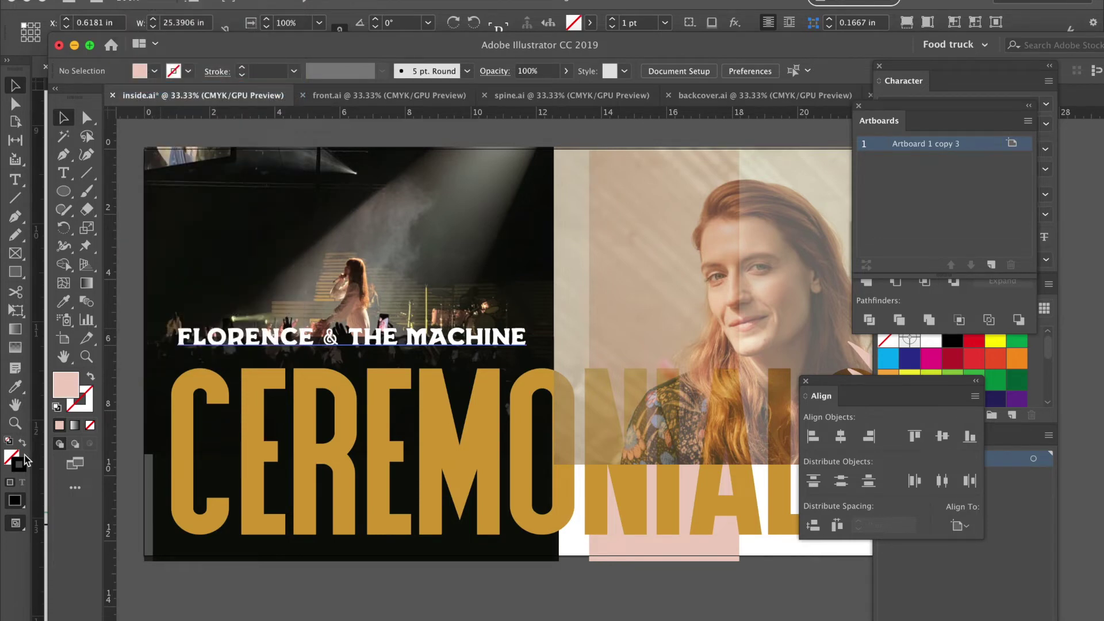
left_click(32, 603)
scroll(553, 397, "down", 3)
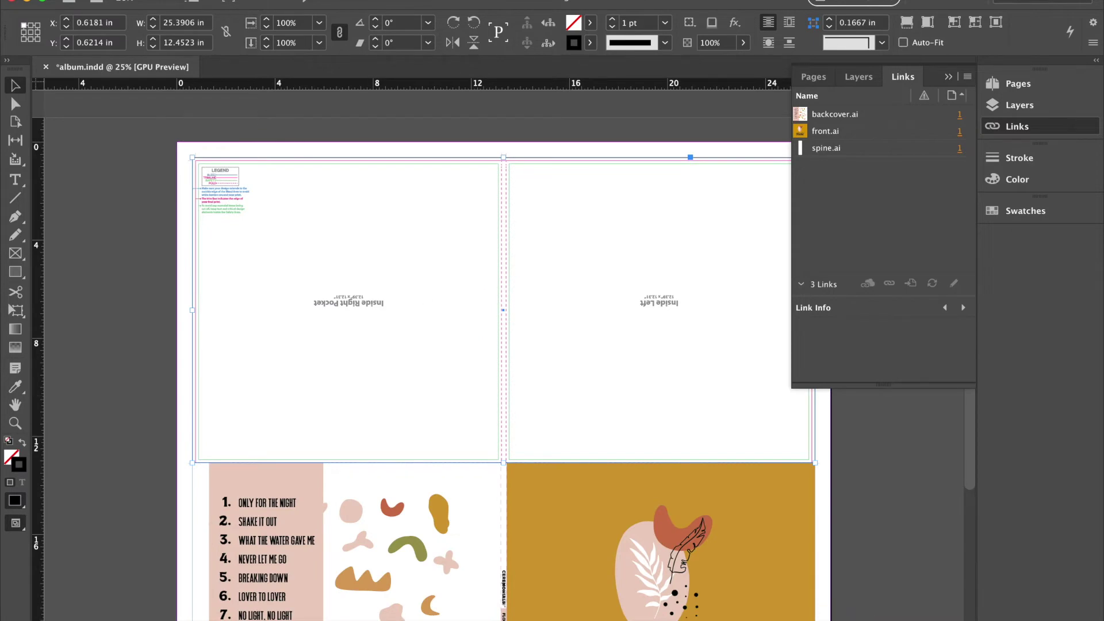
Place inside.ai from the Desktop into the selected inside-panel frame.
left_click(143, 3)
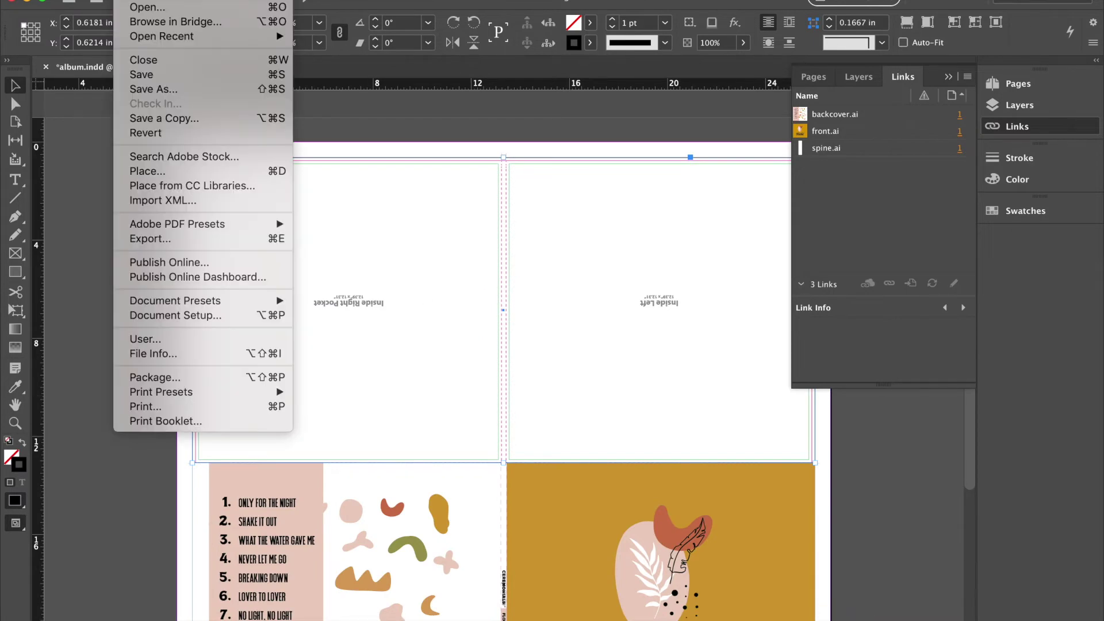
left_click(154, 171)
left_click(444, 147)
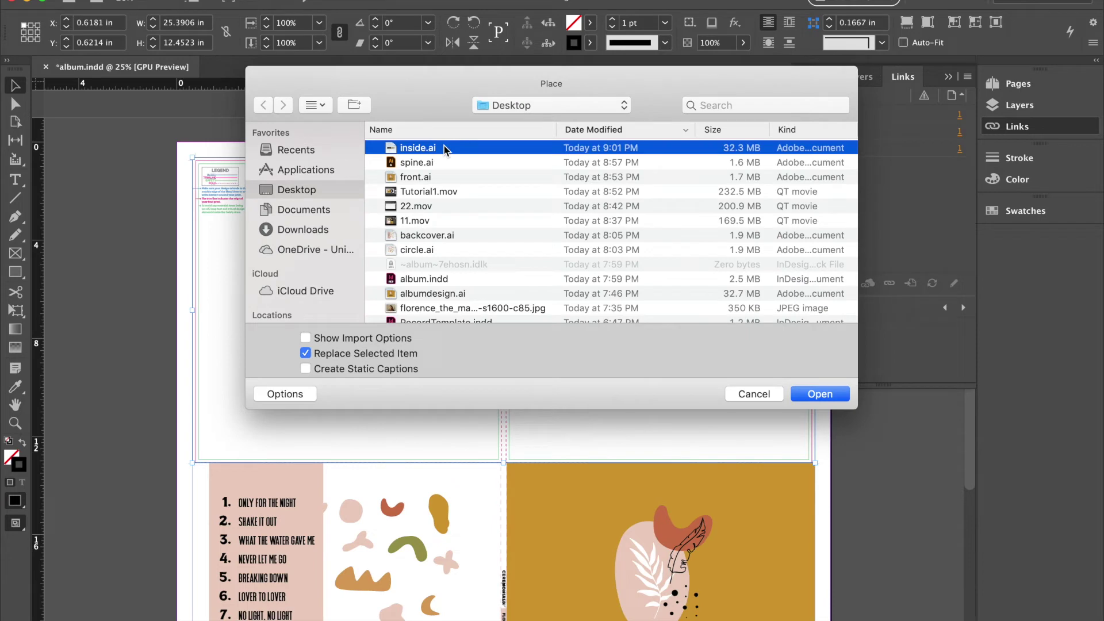
double_click(444, 147)
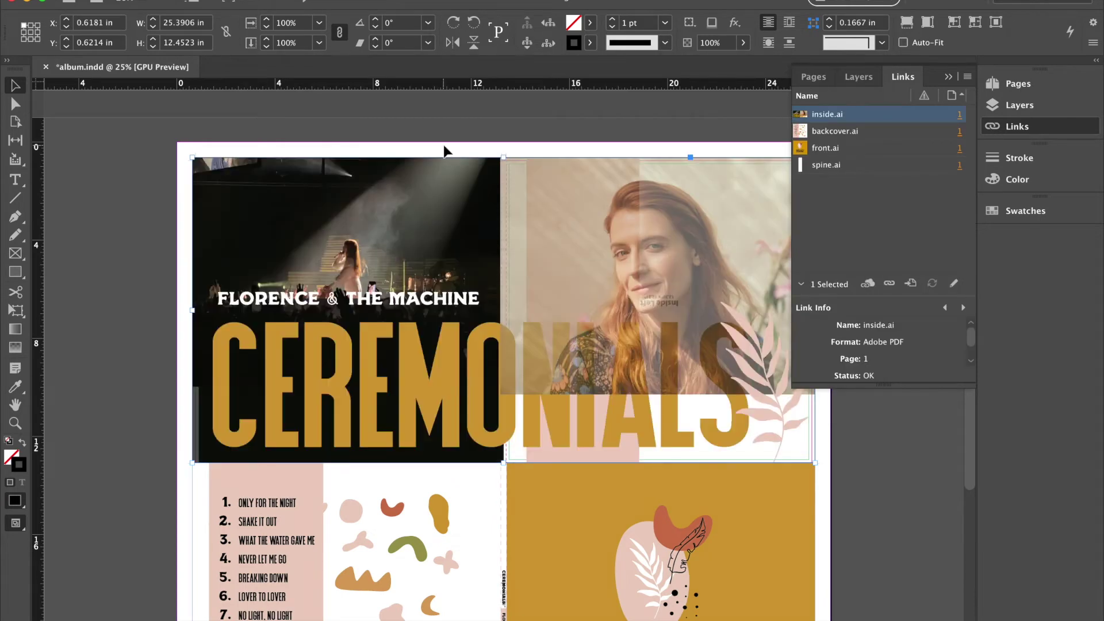
scroll(447, 150, "right", 2)
scroll(446, 150, "down", 1)
scroll(443, 146, "down", 5)
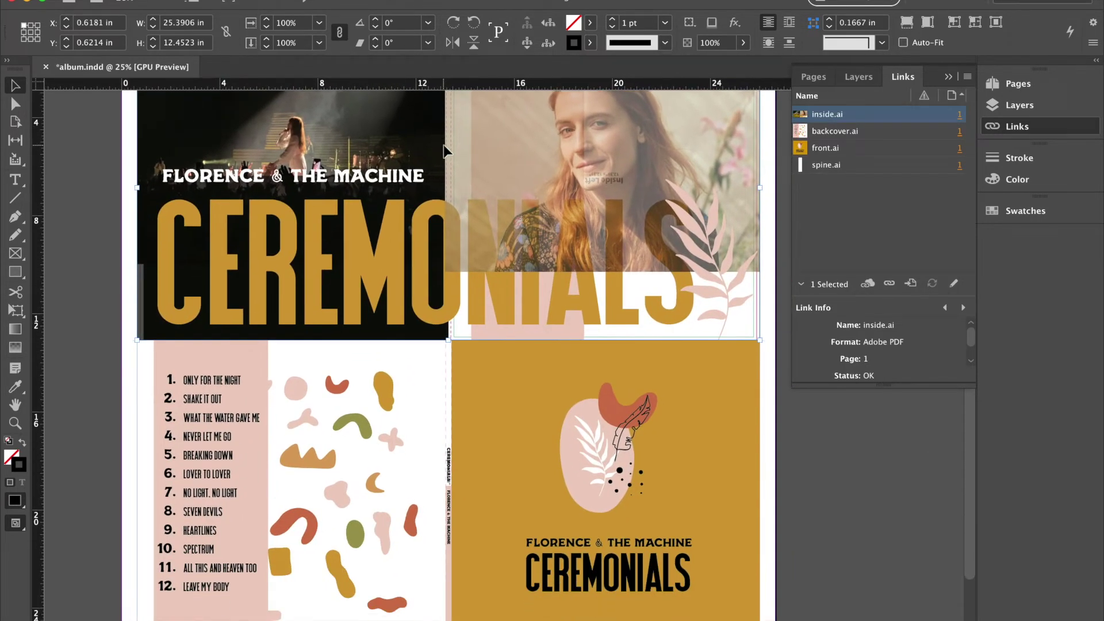
scroll(443, 146, "up", 5)
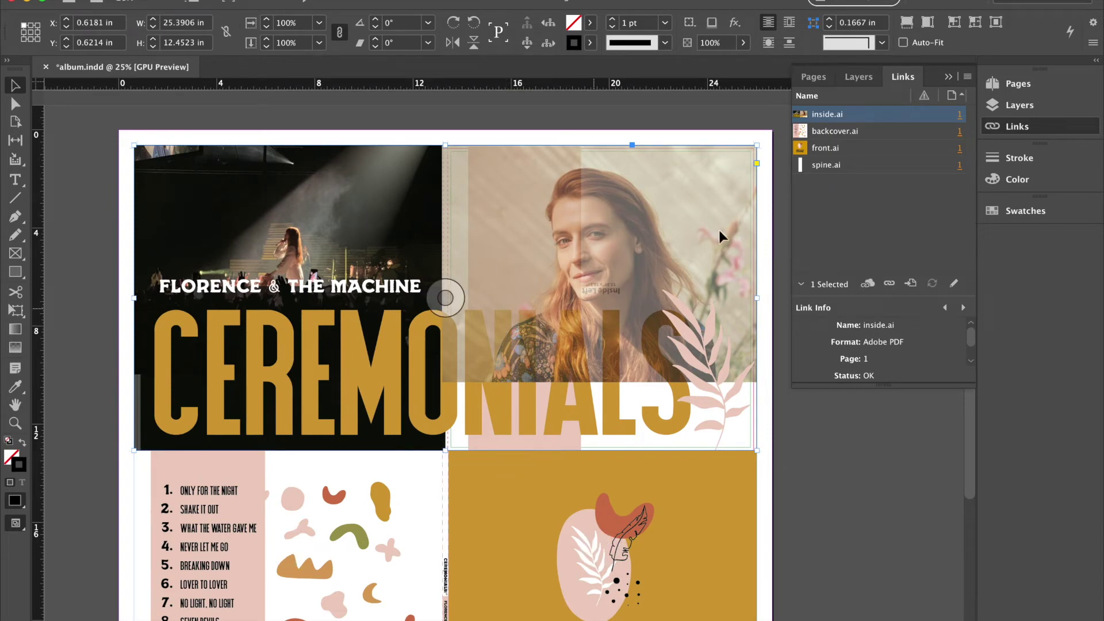
Rotate the inside.ai frame 180° and zoom in to check it above both covers.
left_click_drag(762, 142, 171, 446)
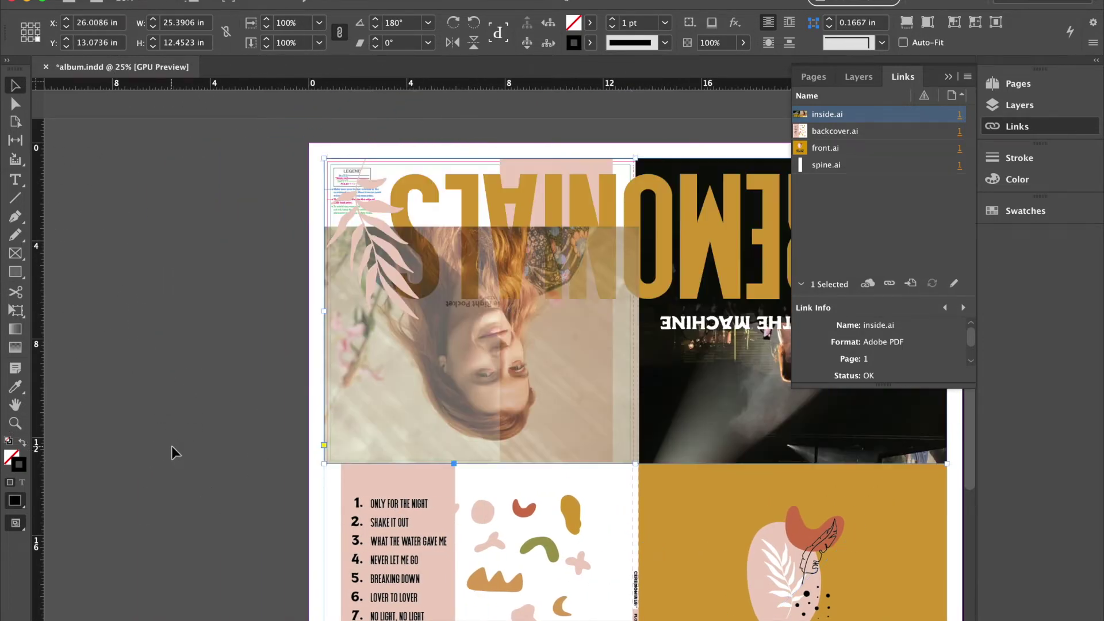
left_click(145, 435)
scroll(145, 435, "right", 3)
scroll(145, 436, "down", 1)
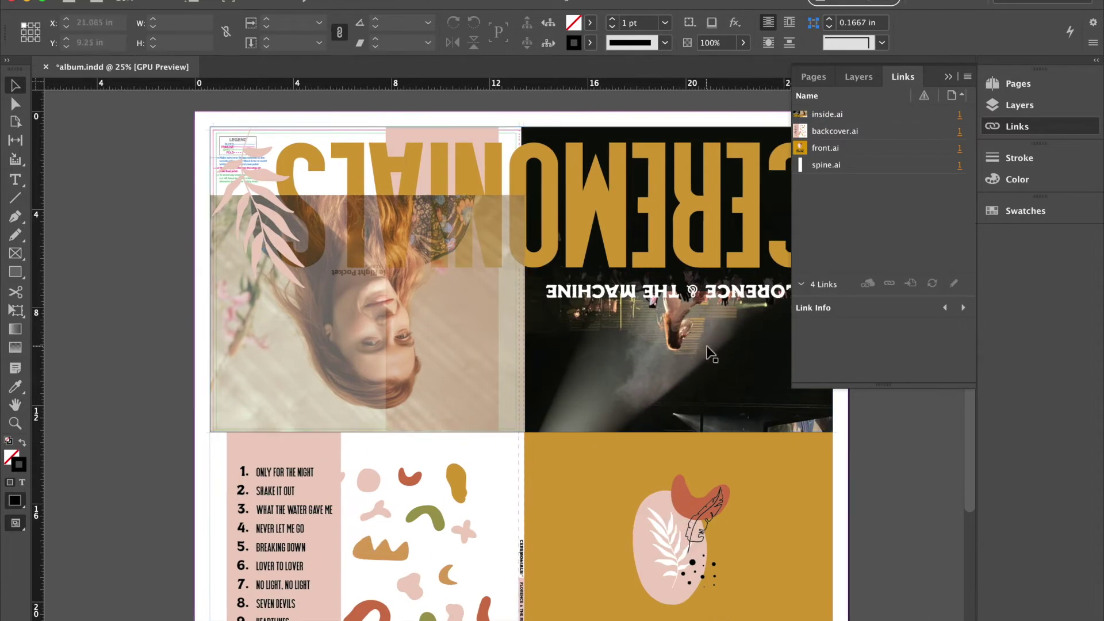
scroll(716, 402, "right", 3)
scroll(716, 402, "down", 2)
scroll(711, 354, "up", 3)
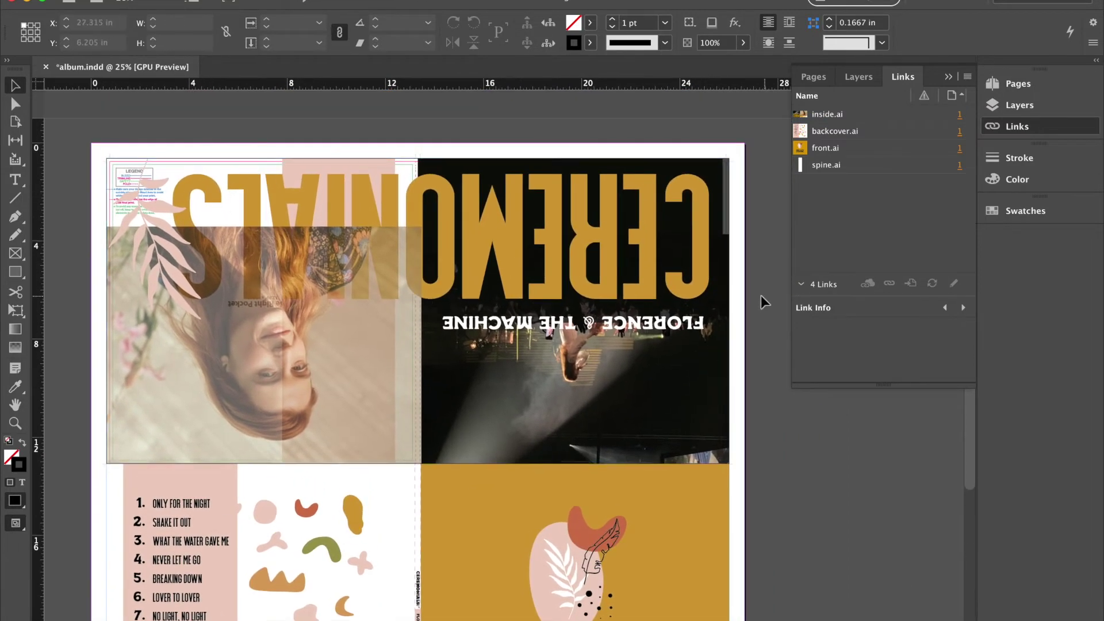
left_click(719, 222)
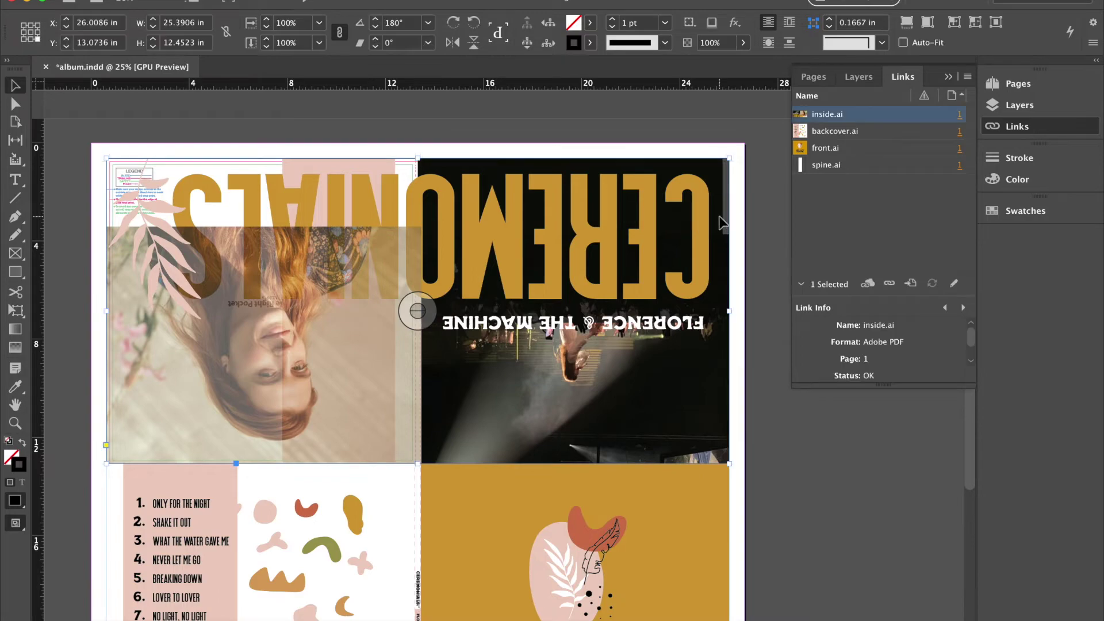
scroll(719, 222, "up", 3)
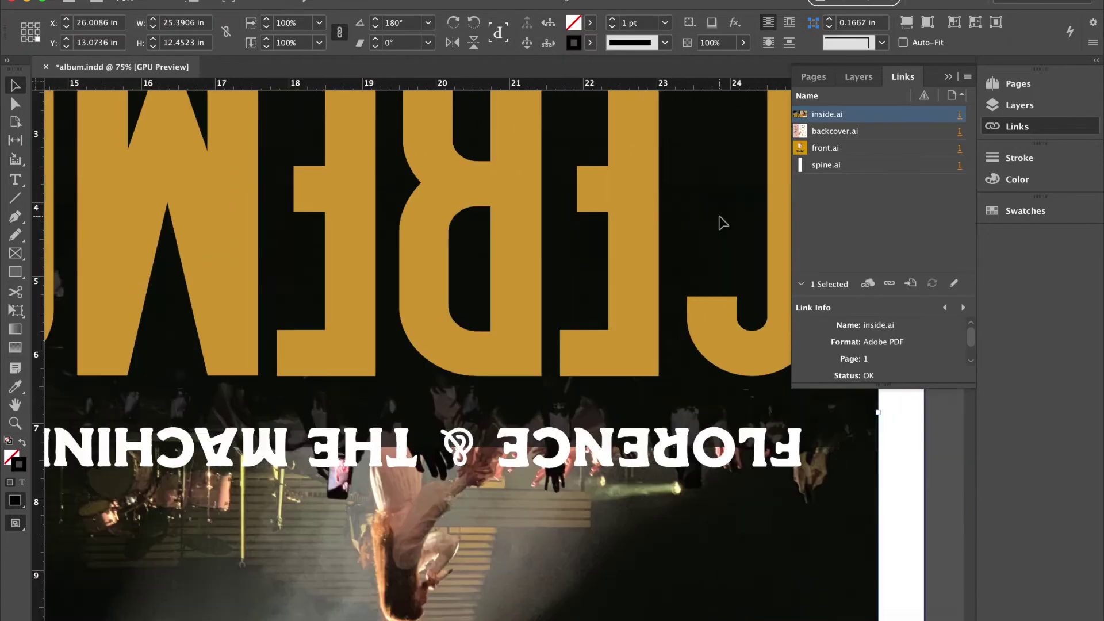
scroll(722, 223, "right", 1)
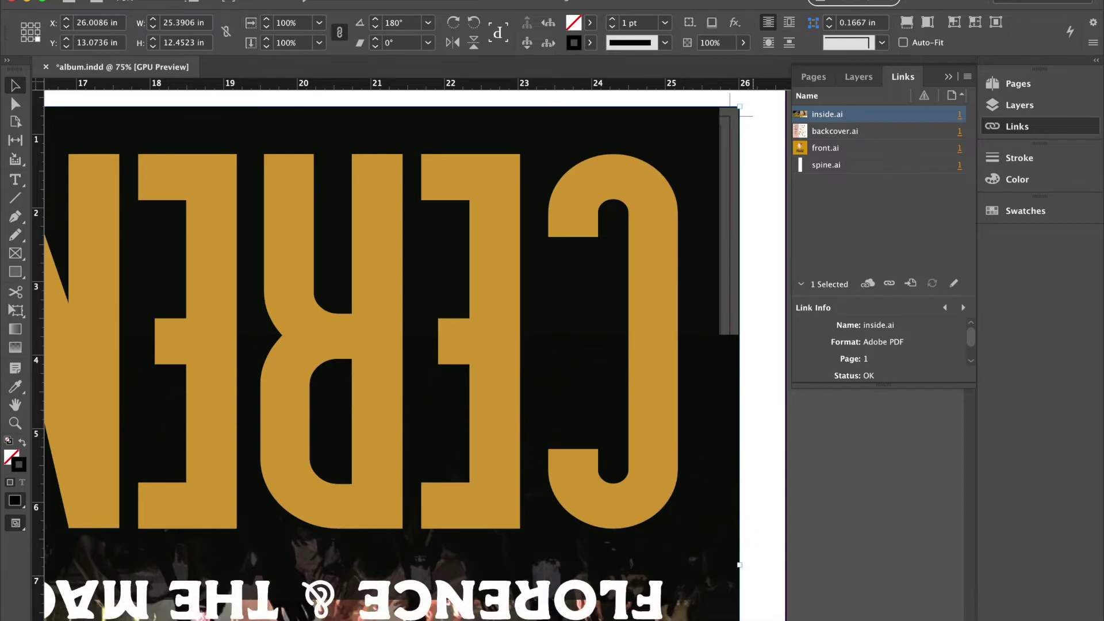
Nudge the dark rectangle behind CEREMONIALS right and widen it leftward.
left_click(844, 609)
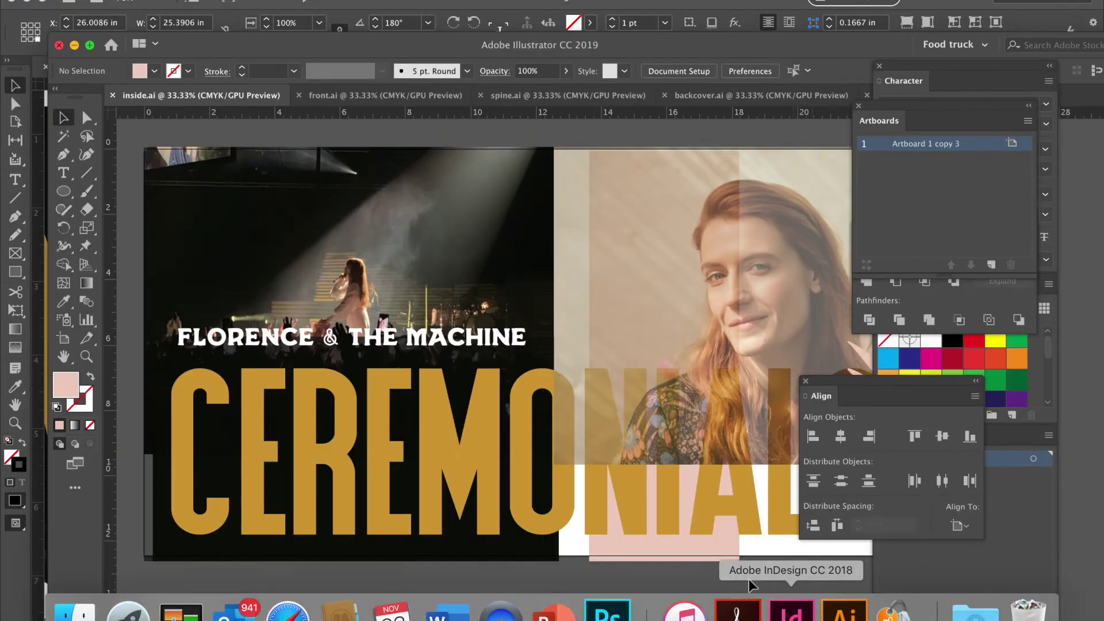
scroll(567, 537, "down", 1)
scroll(567, 537, "left", 1)
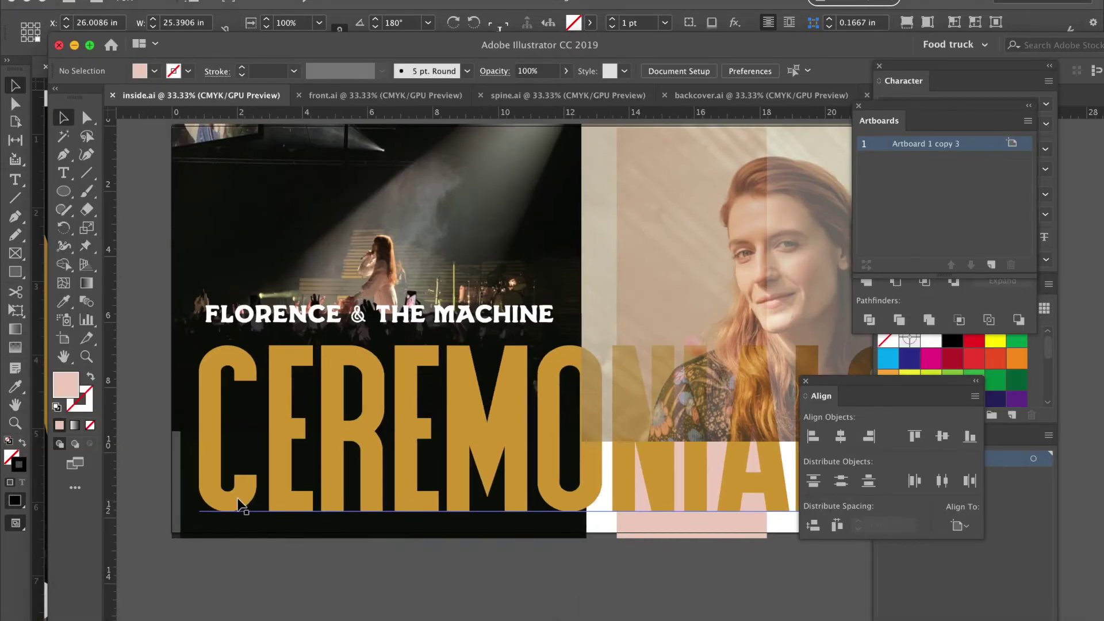
left_click(178, 496)
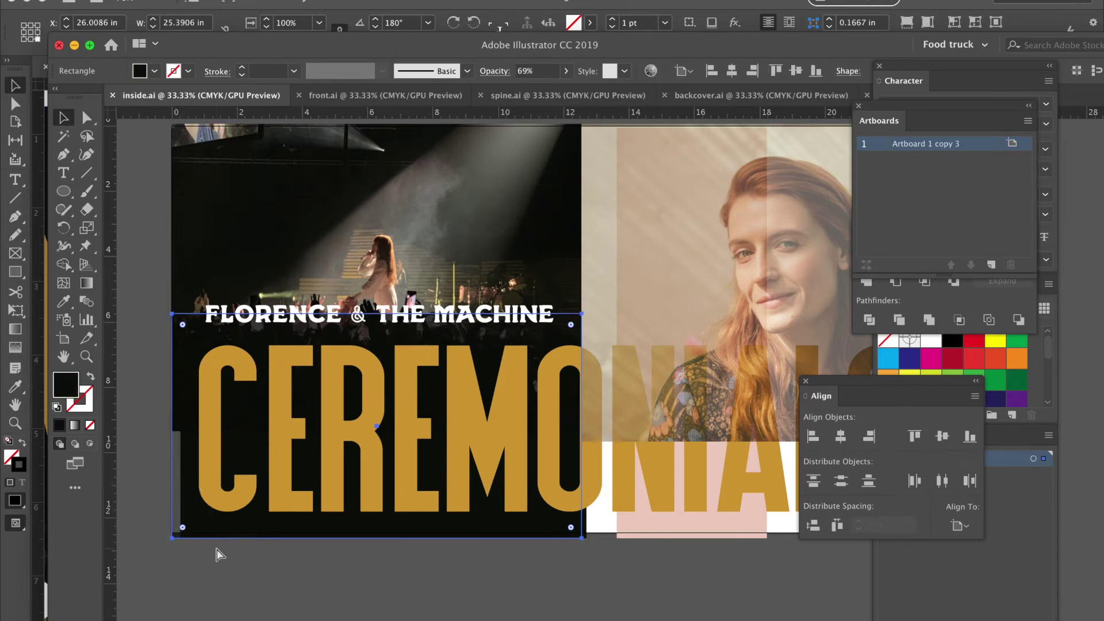
key("shift+Right")
left_click(500, 547)
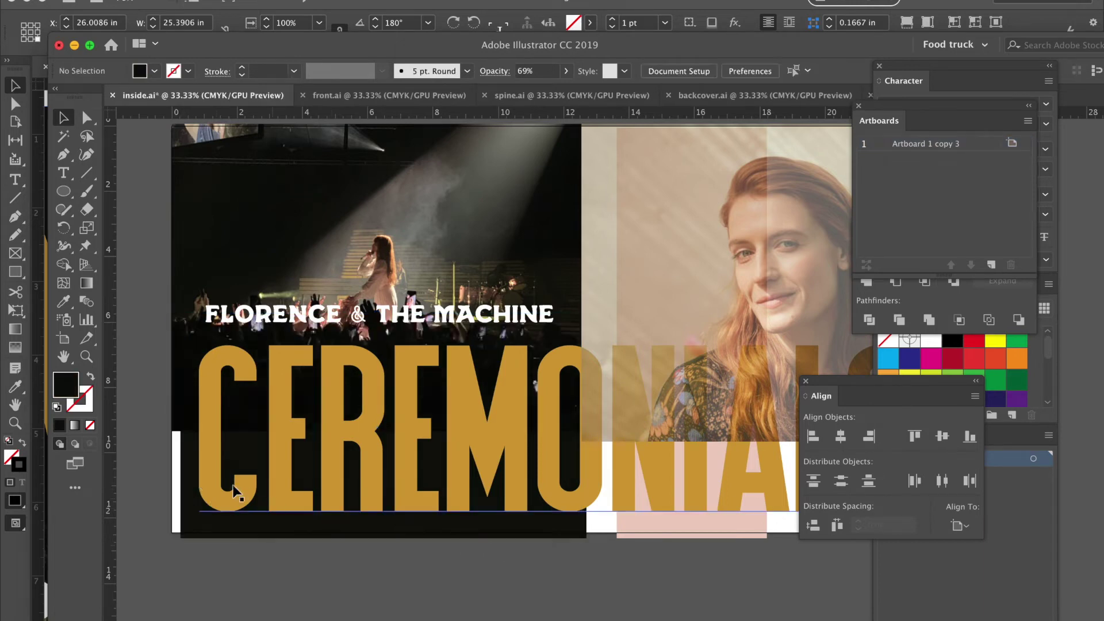
left_click(191, 479)
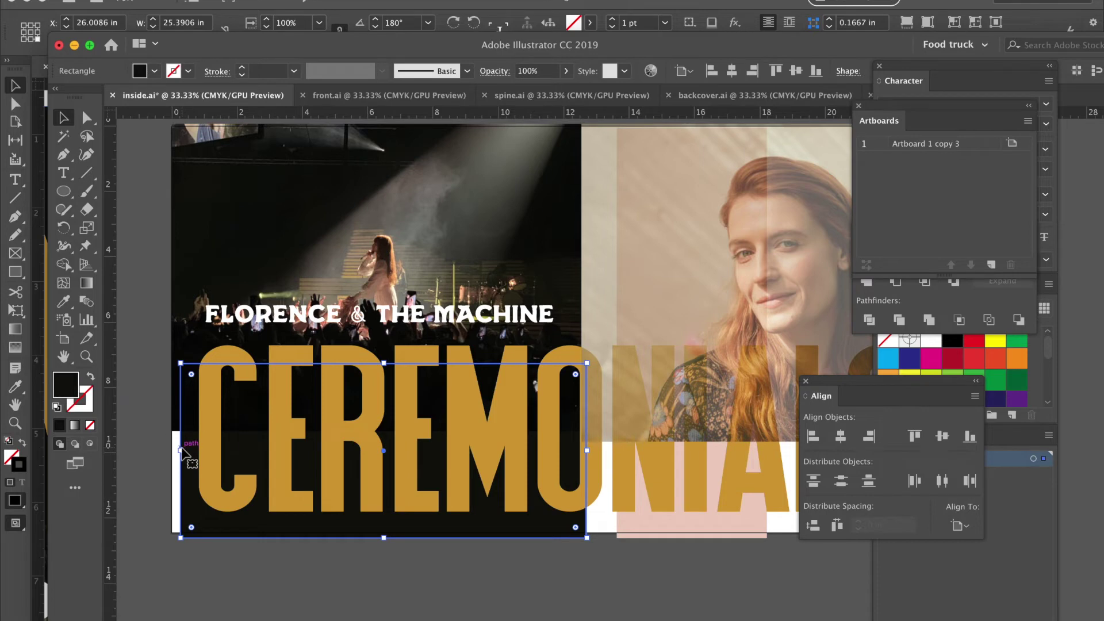
left_click_drag(182, 451, 162, 452)
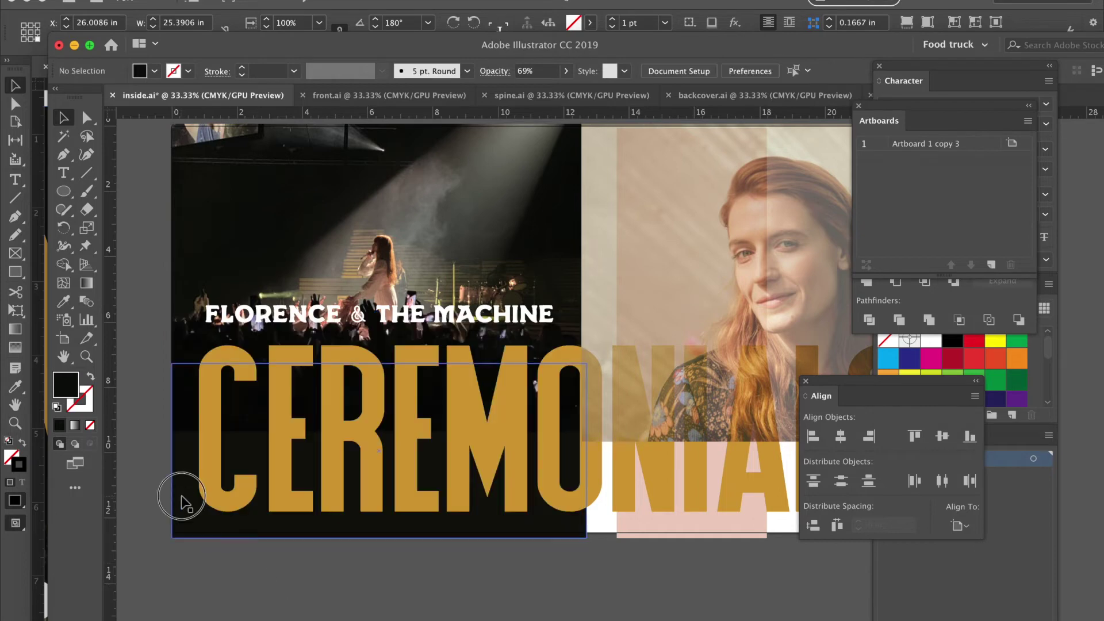
Bring the dark rectangle in front of the CEREMONIALS title.
left_click(182, 503)
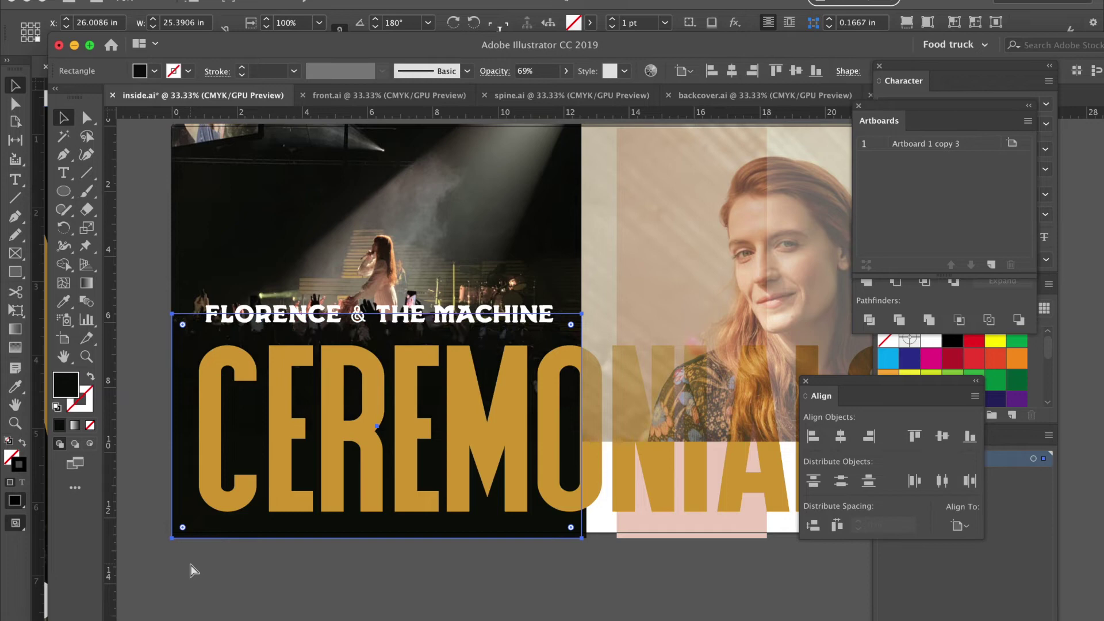
key("ctrl+shift+bracketright")
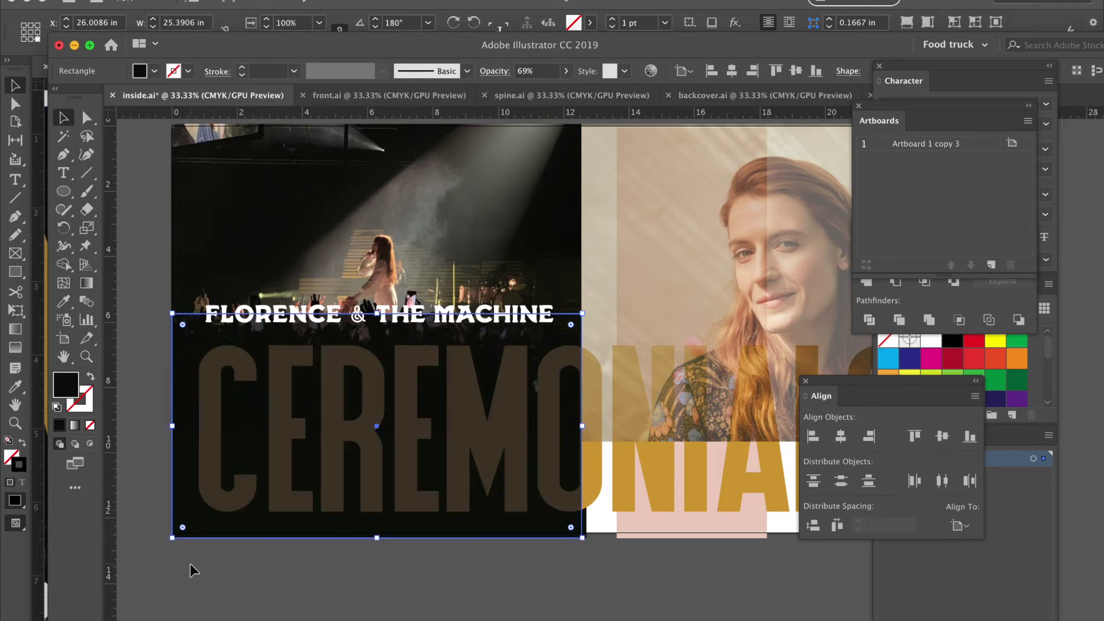
left_click(635, 503)
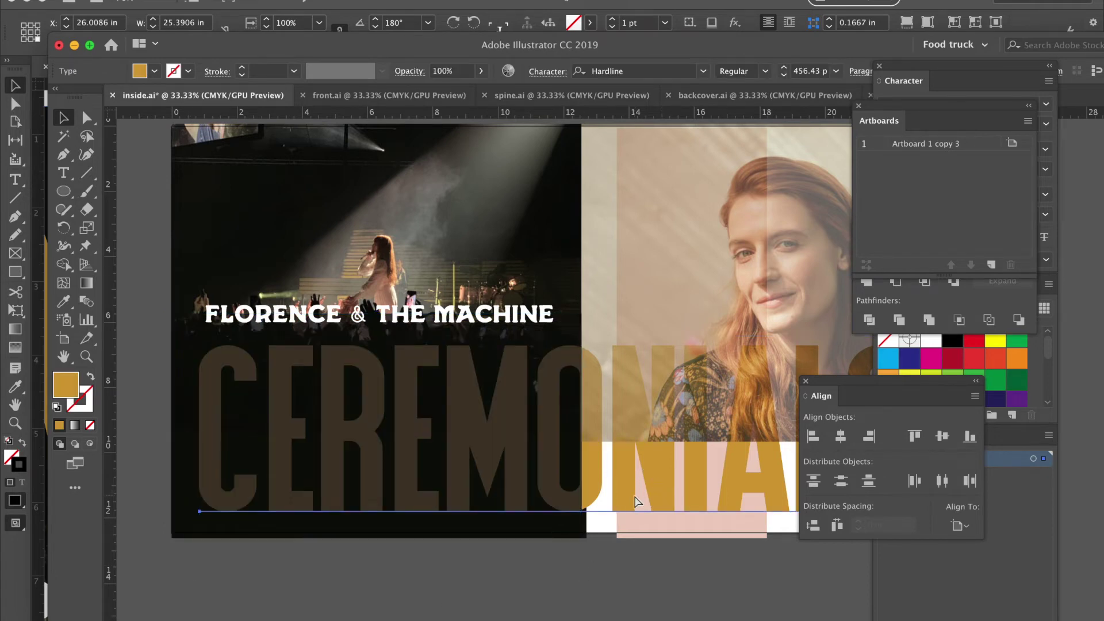
key("Delete")
key("ctrl+z")
left_click(577, 612)
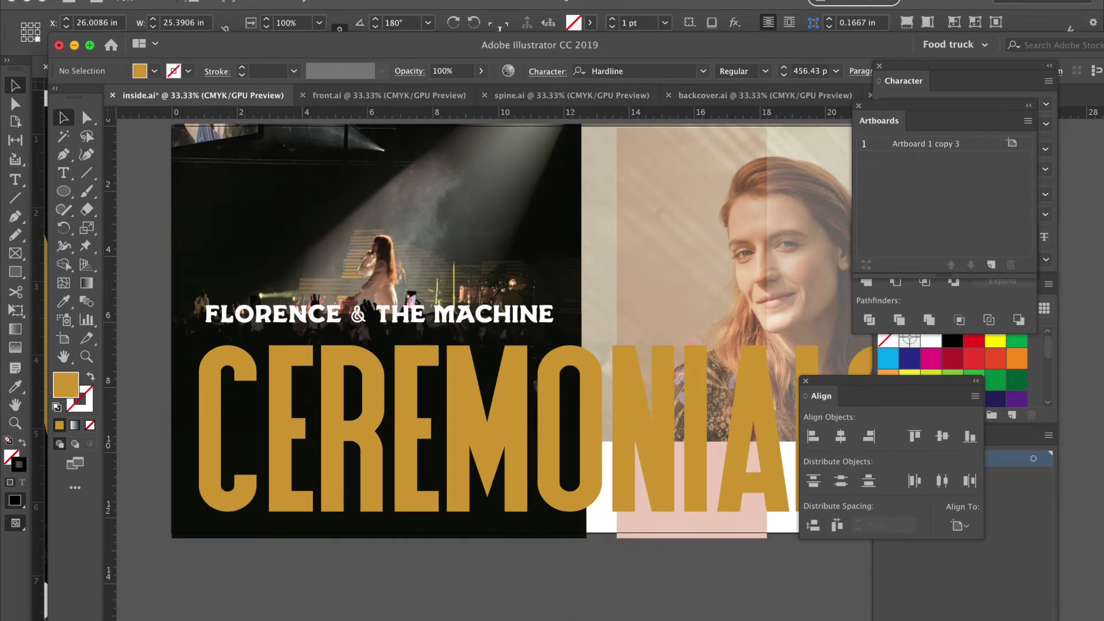
scroll(578, 611, "right", 5)
scroll(577, 612, "left", 3)
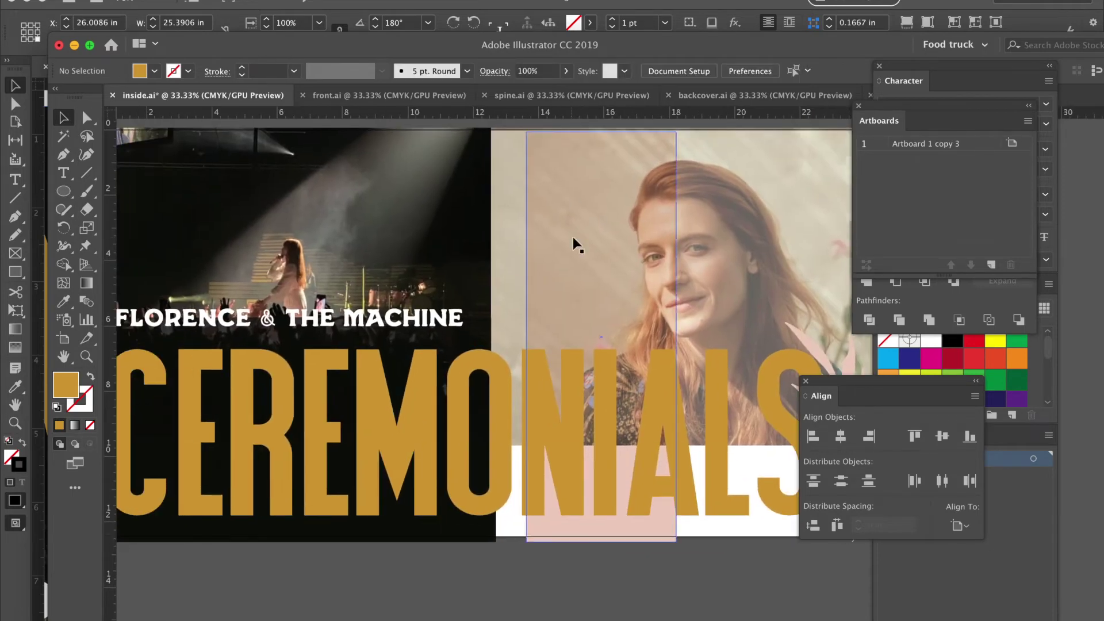
Bring the portrait photo forward in front of the CEREMONIALS title.
left_click(518, 217)
left_click(571, 229)
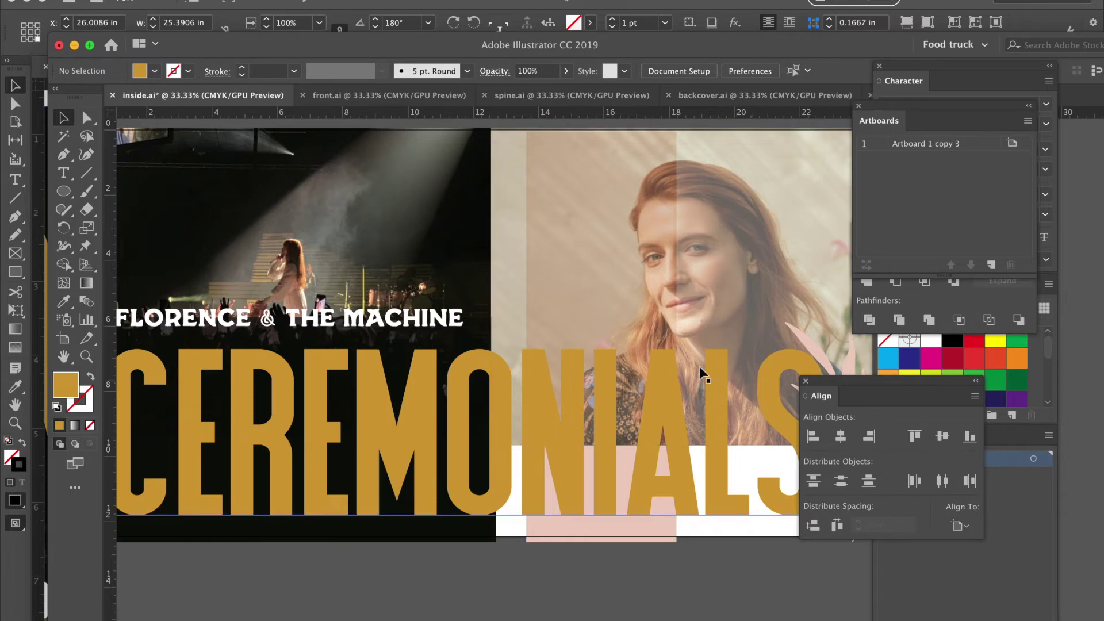
scroll(698, 375, "right", 4)
left_click(531, 247)
left_click(531, 251)
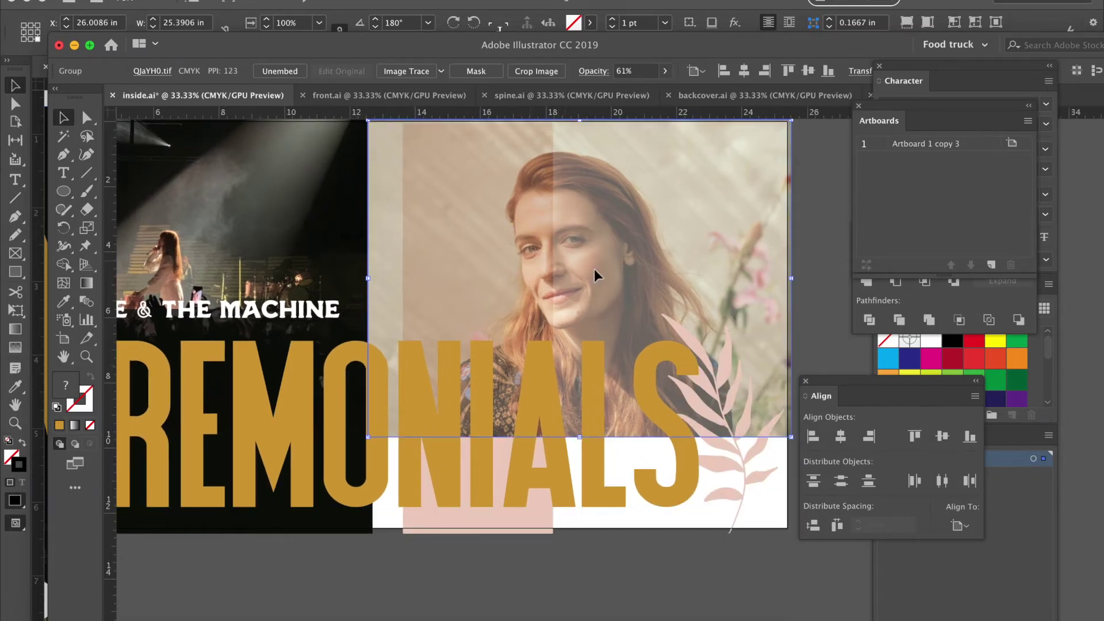
key("super+x")
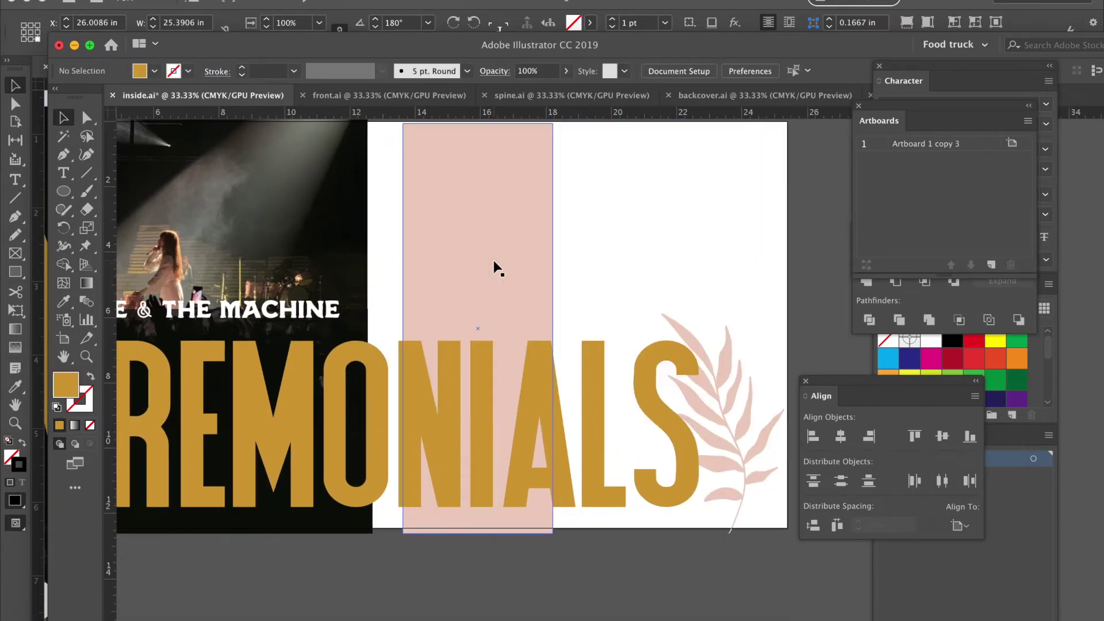
key("super+f")
left_click(549, 605)
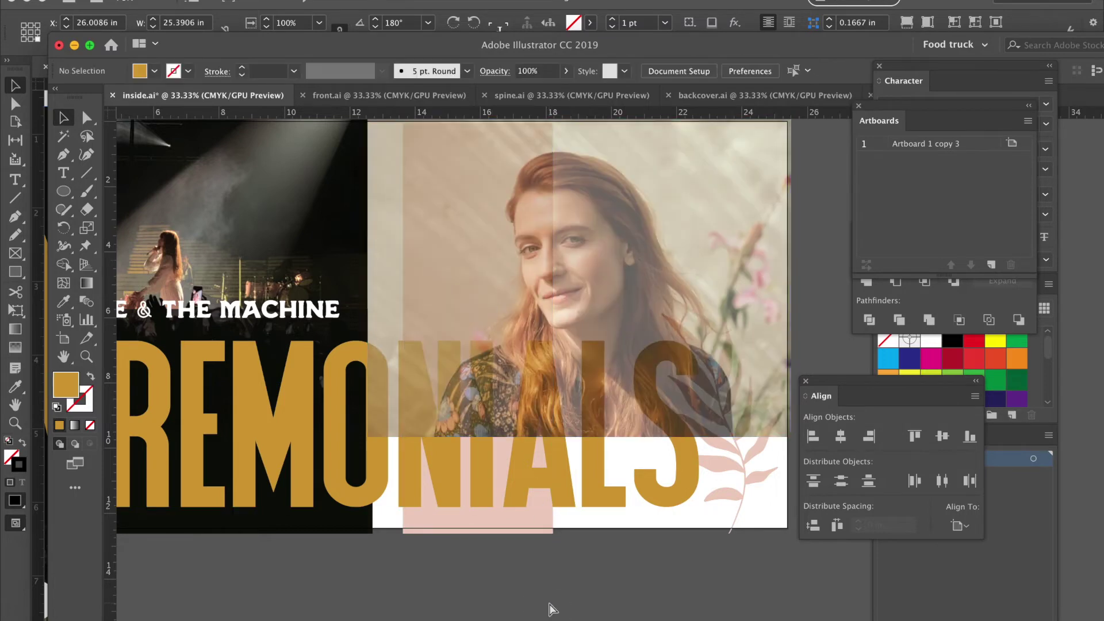
Zoom out, save inside.ai, and return to InDesign.
key("super+minus")
scroll(550, 610, "left", 3)
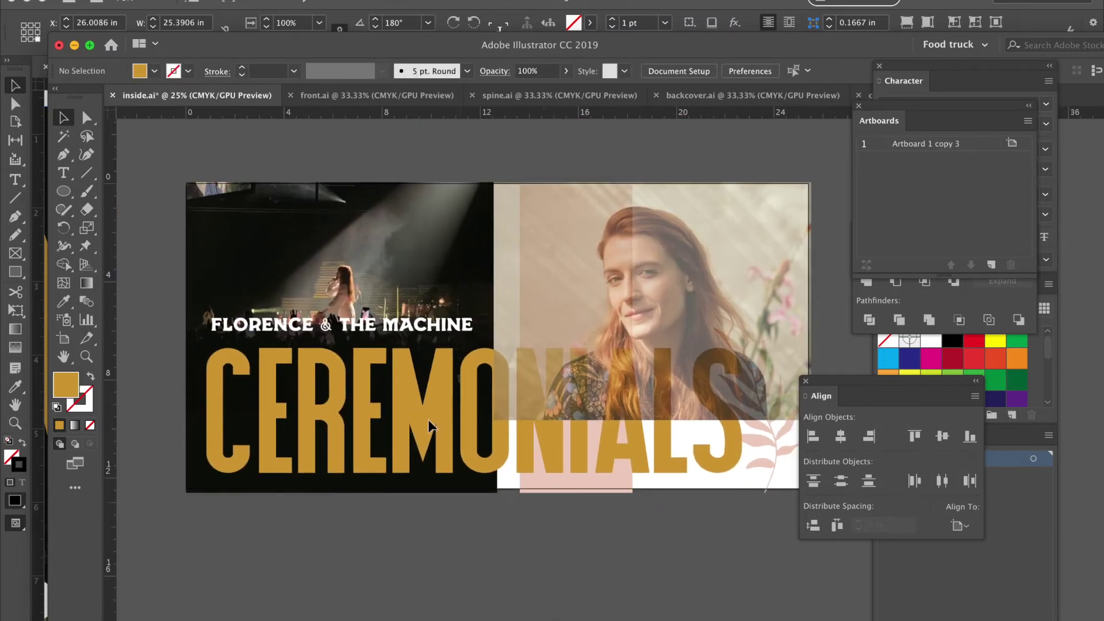
key("super+s")
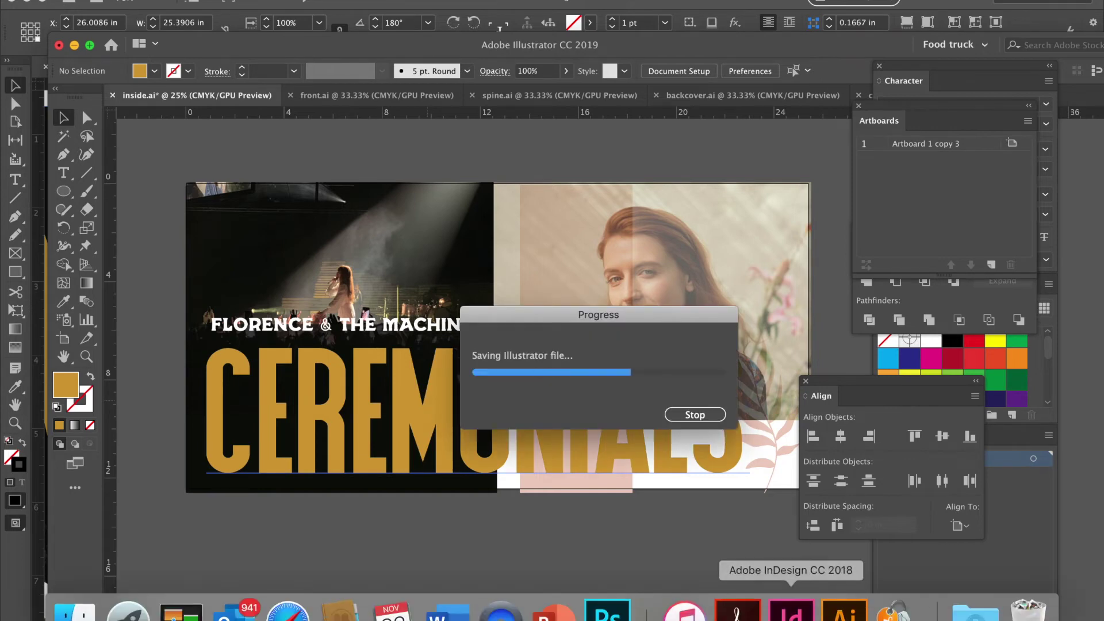
left_click(792, 609)
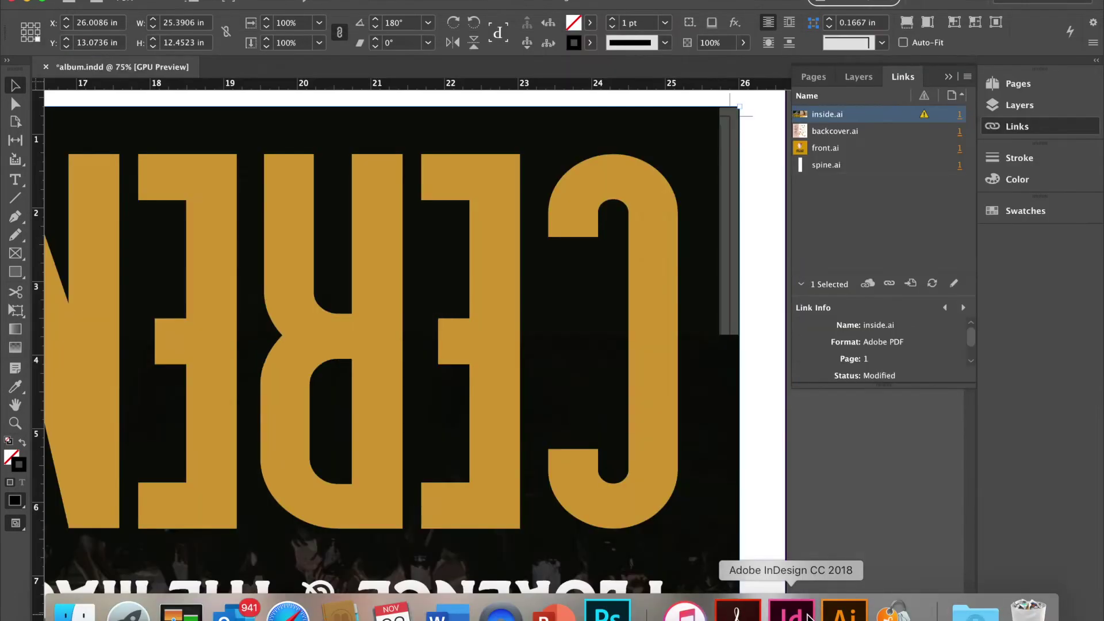
Update the modified inside.ai link, review the spread, and switch back to Illustrator.
double_click(924, 115)
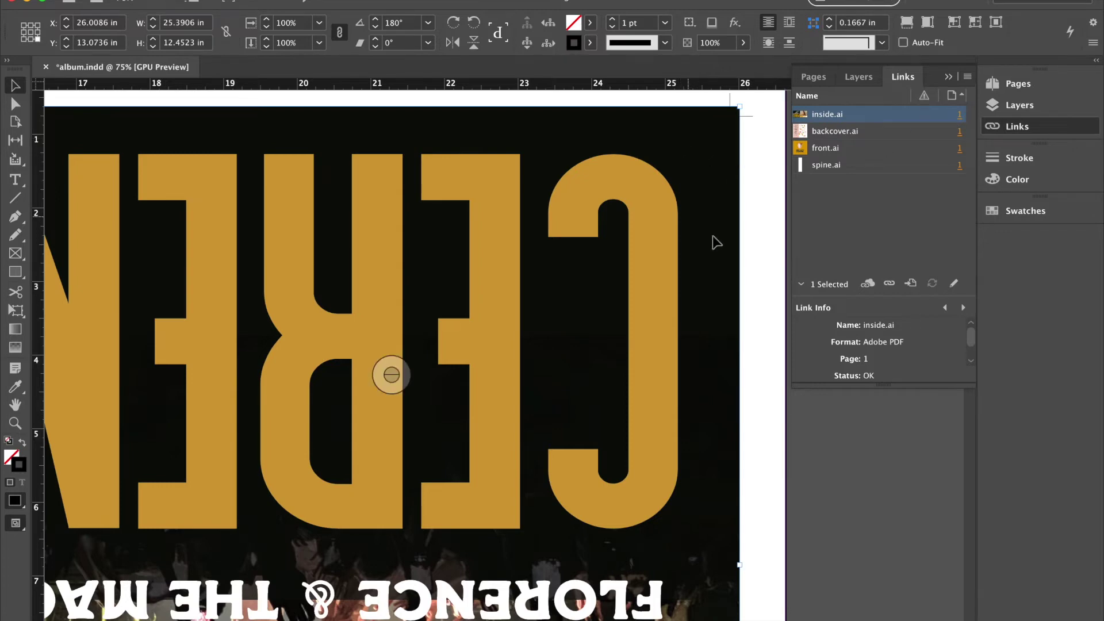
scroll(687, 456, "down", 20)
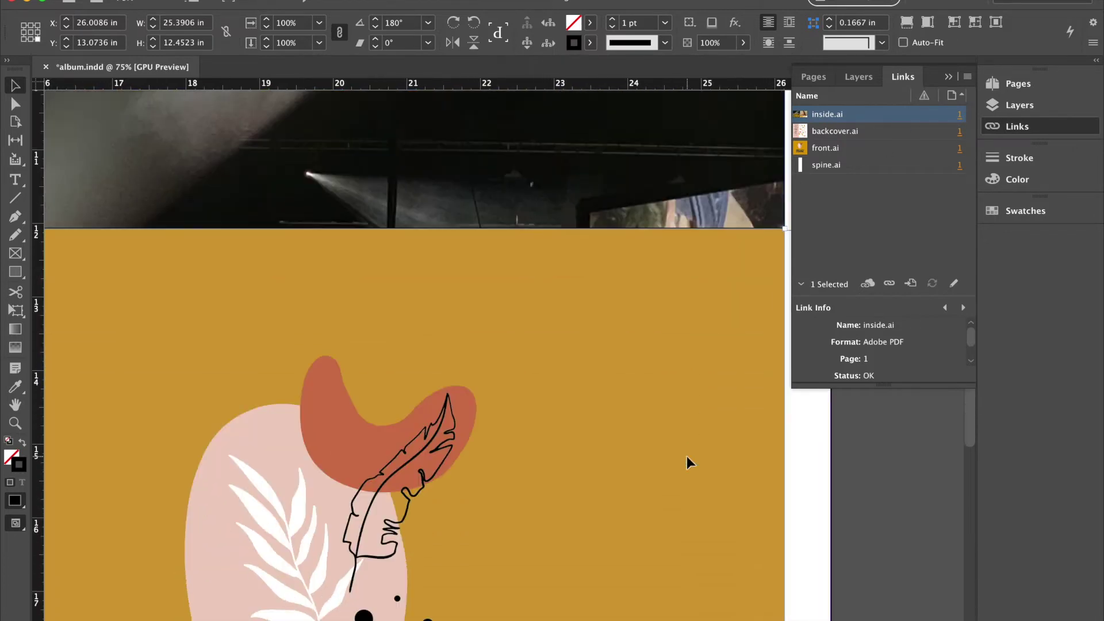
scroll(687, 456, "down", 5)
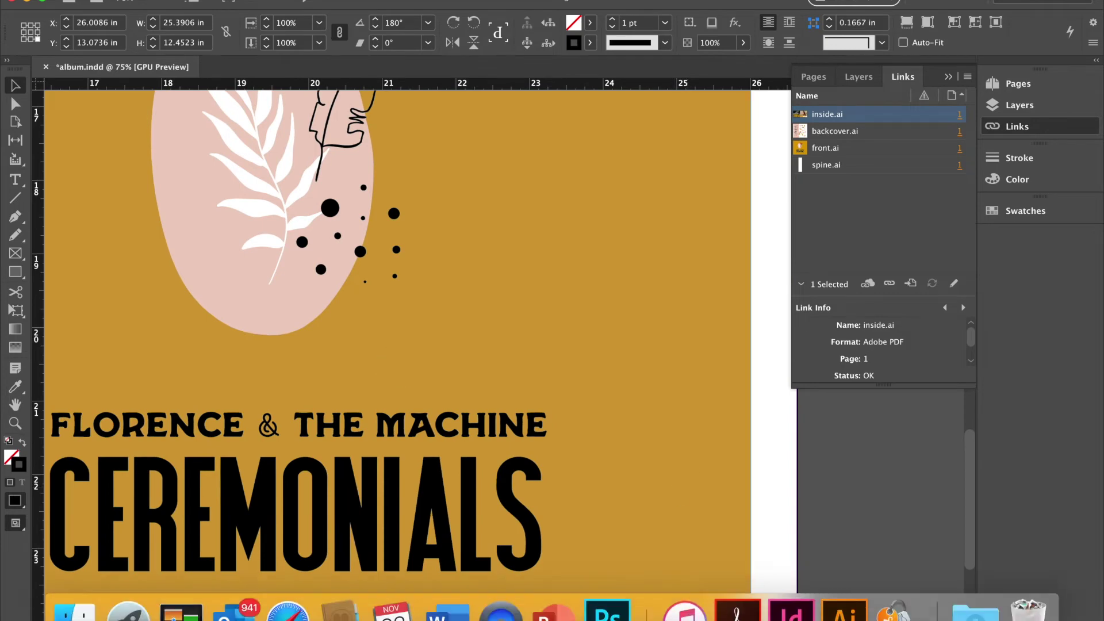
left_click(845, 611)
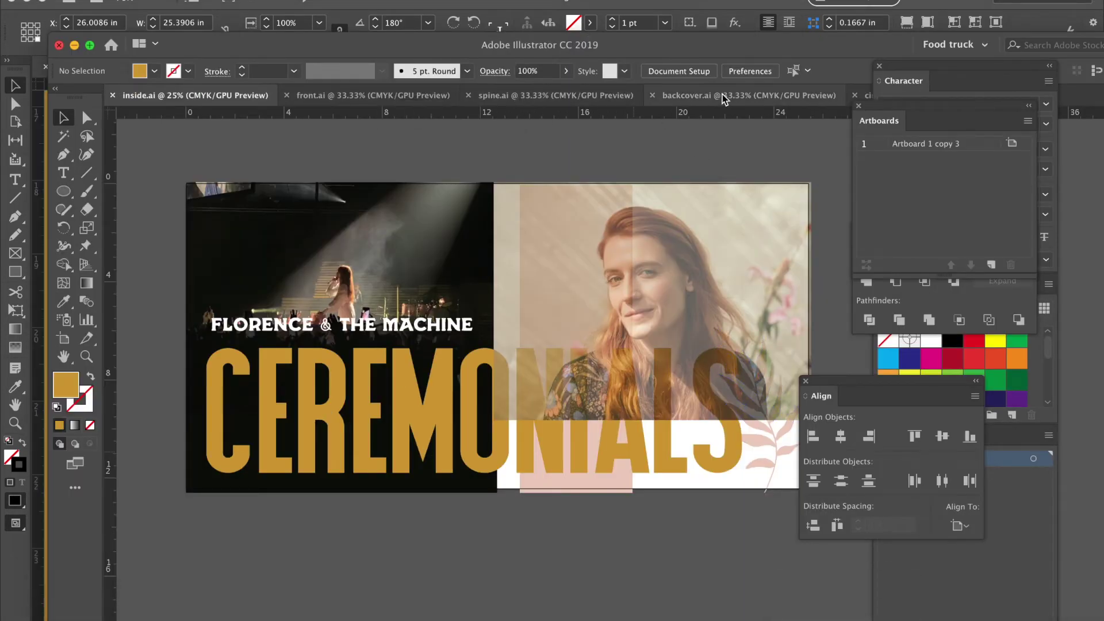
In front.ai, scale up the FLORENCE & THE MACHINE and CEREMONIALS titles and center them horizontally.
left_click(419, 94)
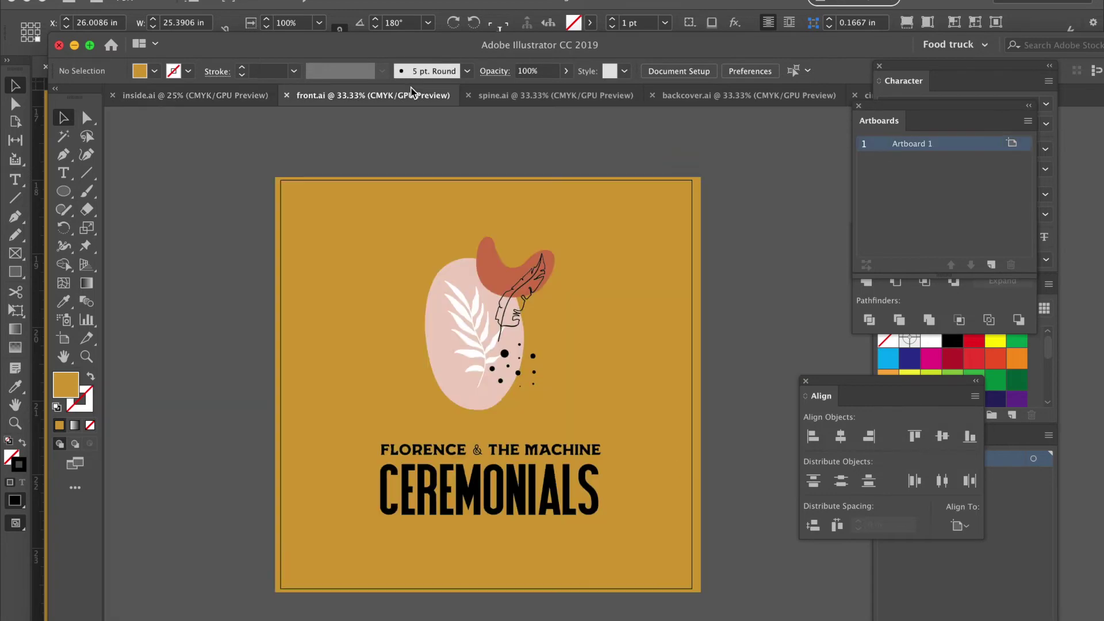
left_click(567, 513)
left_click(587, 450)
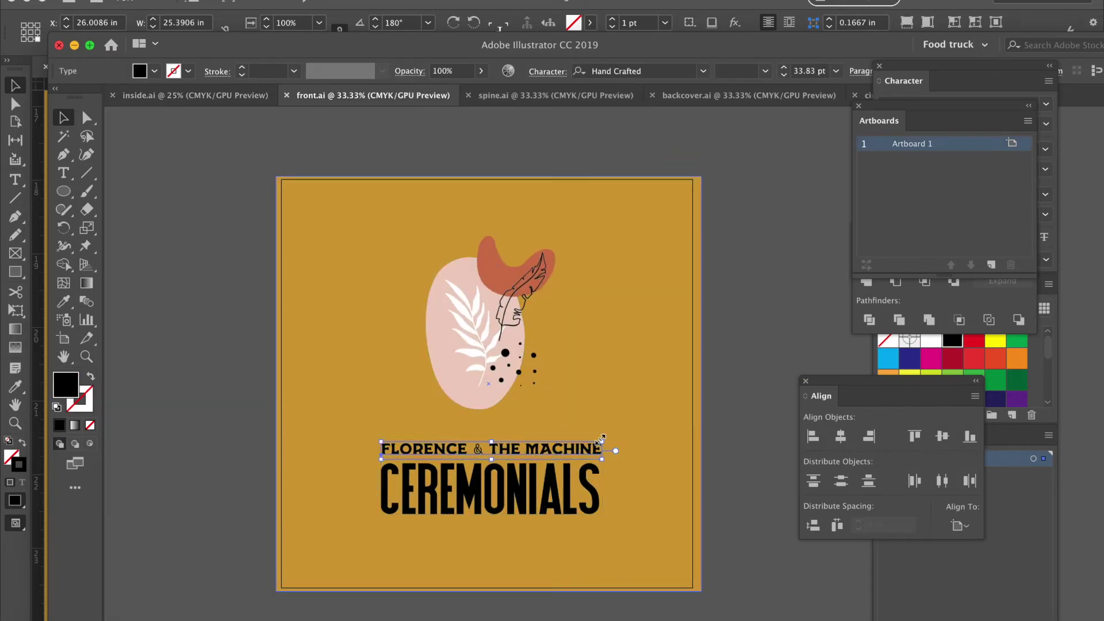
left_click(572, 487, "shift")
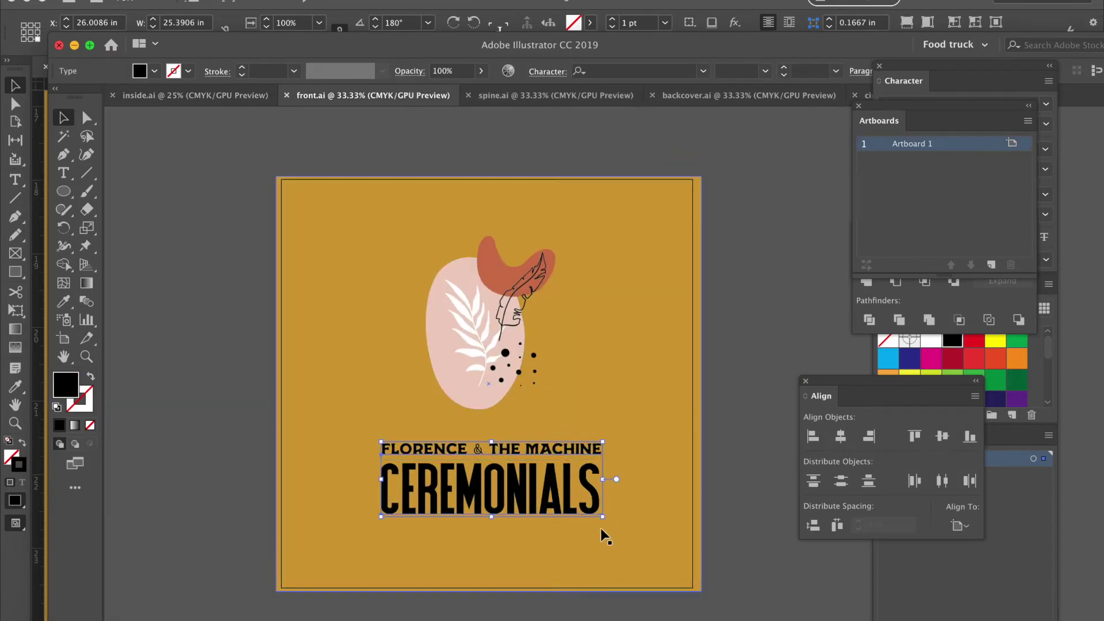
left_click_drag(602, 515, 572, 513)
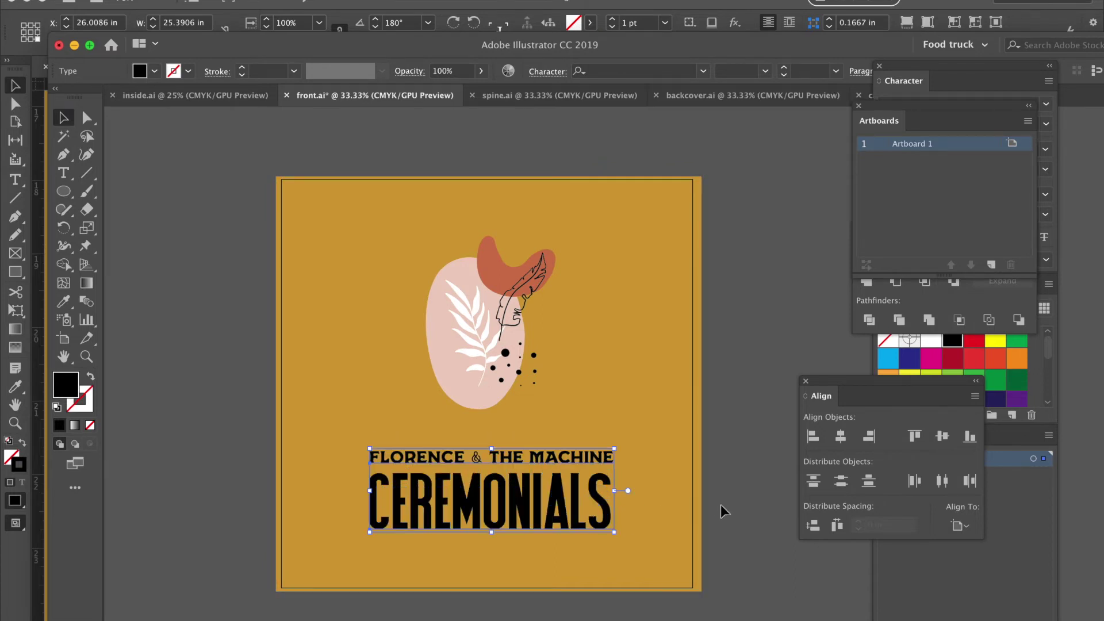
left_click(841, 437)
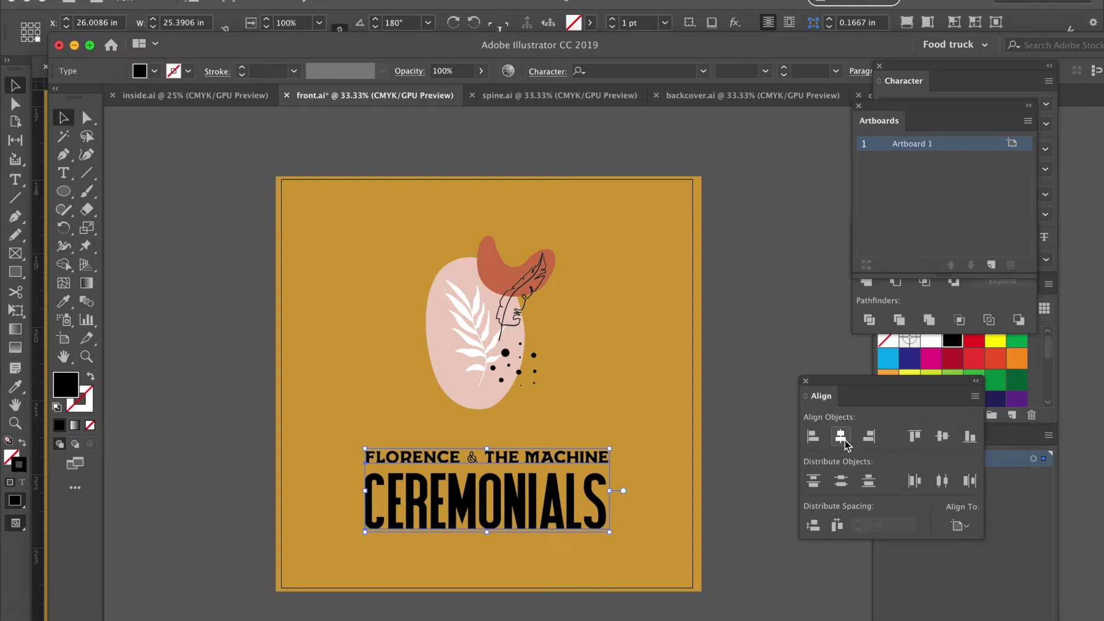
left_click(789, 412)
Save front.ai and return to the InDesign album layout.
key("super+s")
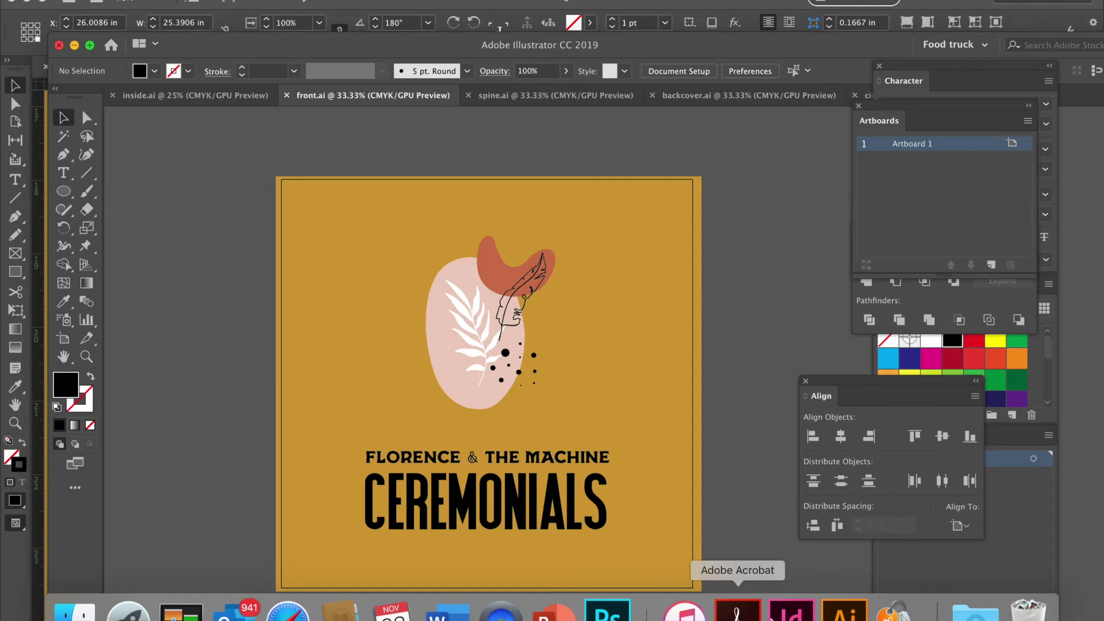
left_click(792, 613)
scroll(735, 520, "down", 3)
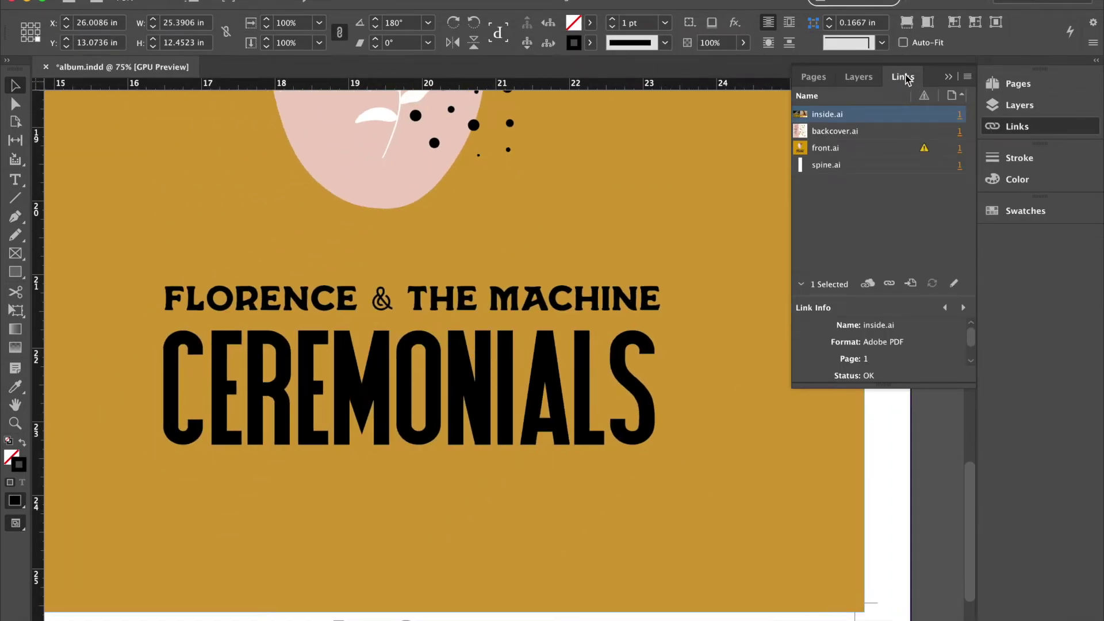
Update the modified front.ai link so the cover shows the new titles, then zoom in.
left_click(924, 153)
left_click(455, 351)
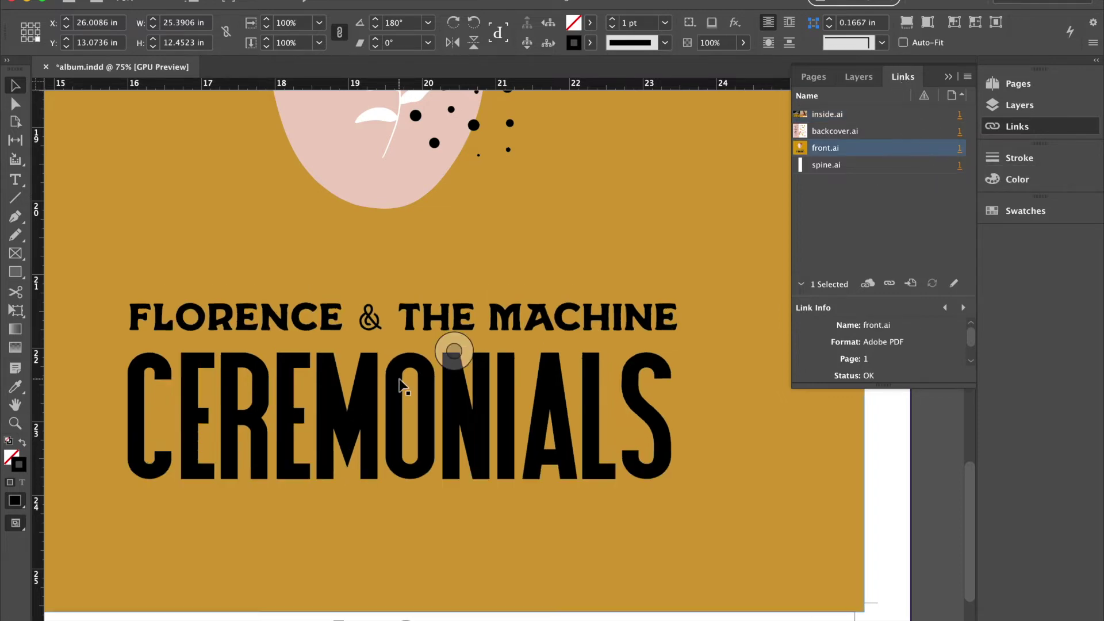
scroll(401, 384, "down", 5)
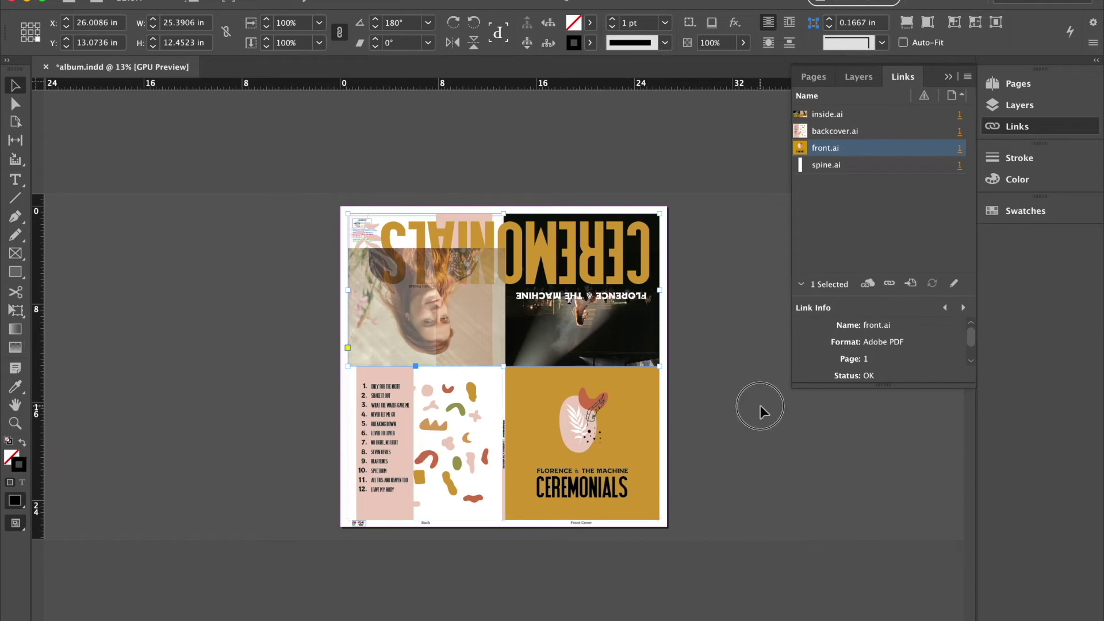
left_click(760, 405)
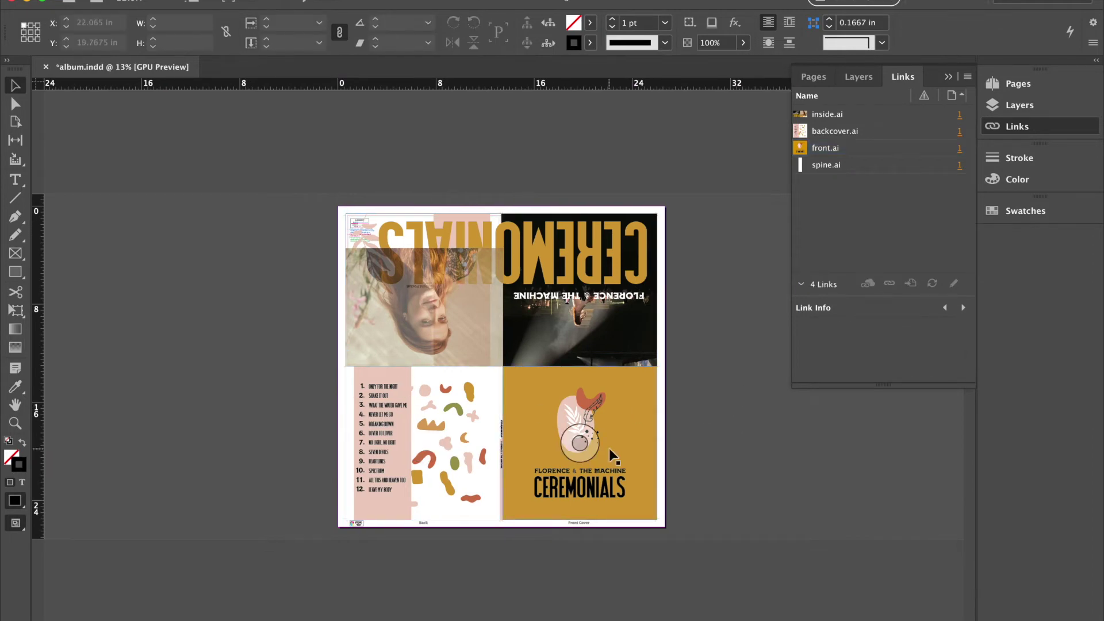
key("super+equal")
scroll(611, 454, "down", 2)
scroll(611, 454, "right", 2)
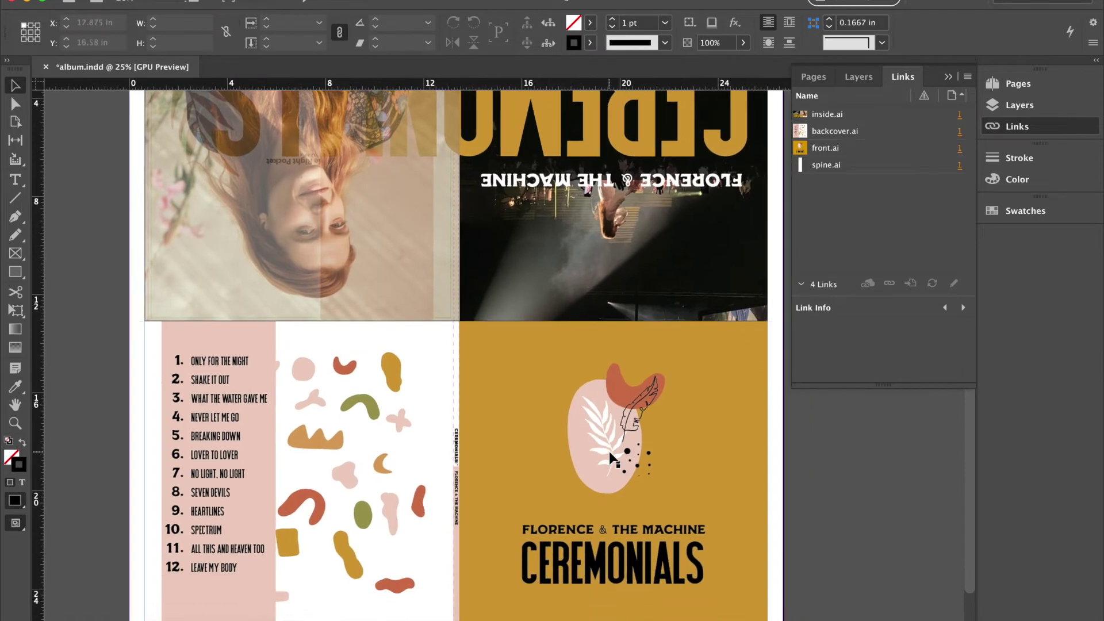
left_click(859, 76)
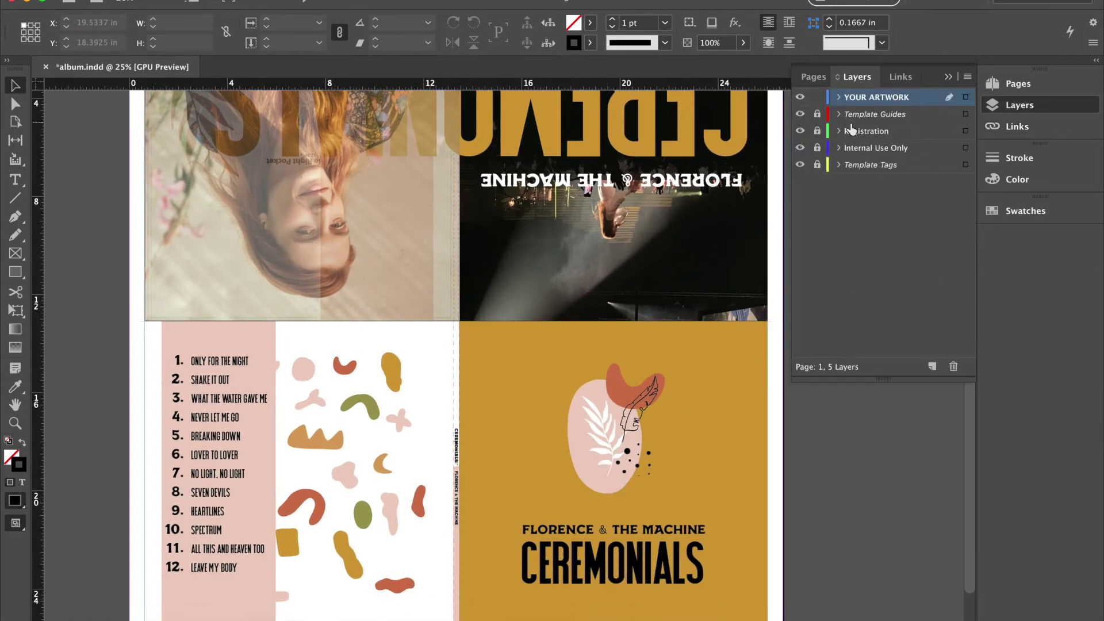
left_click(800, 166)
left_click(800, 149)
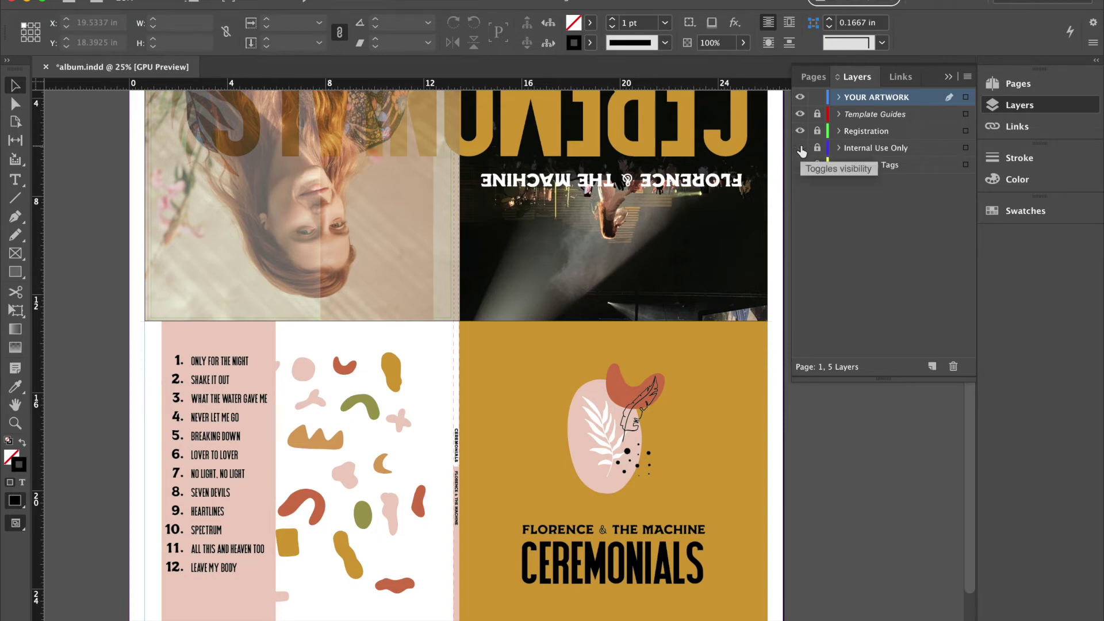
left_click(800, 148)
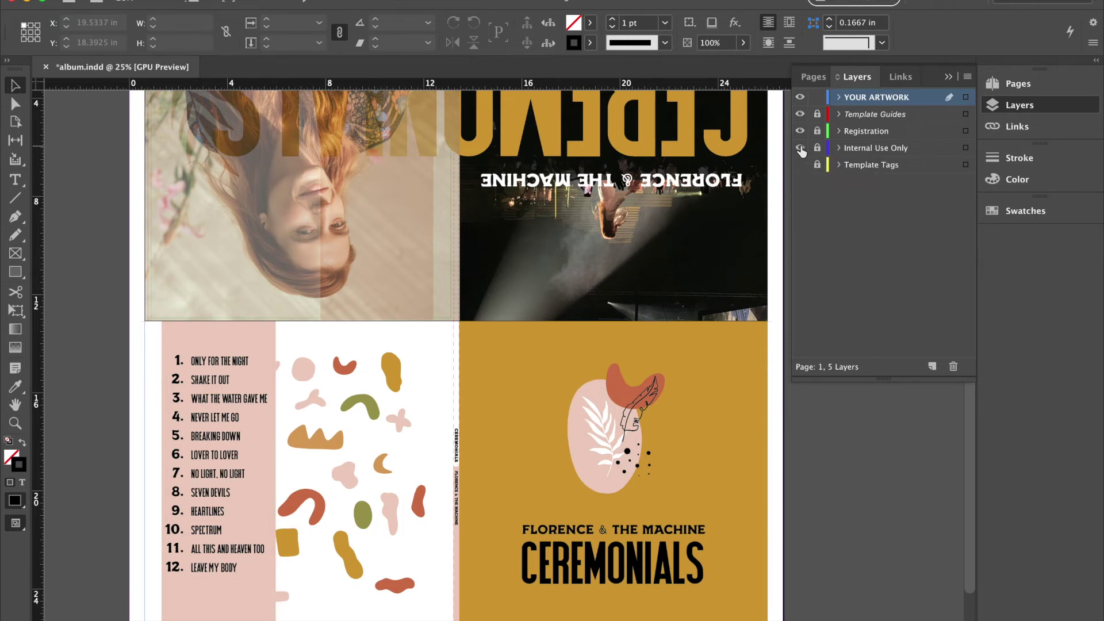
scroll(606, 250, "down", 2)
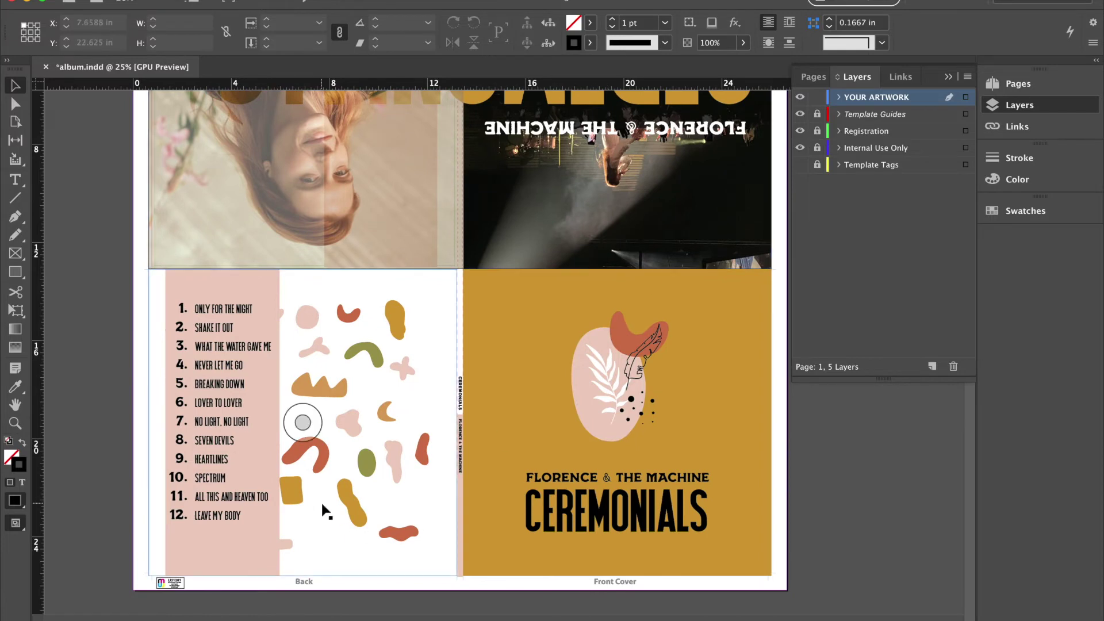
scroll(326, 511, "up", 7)
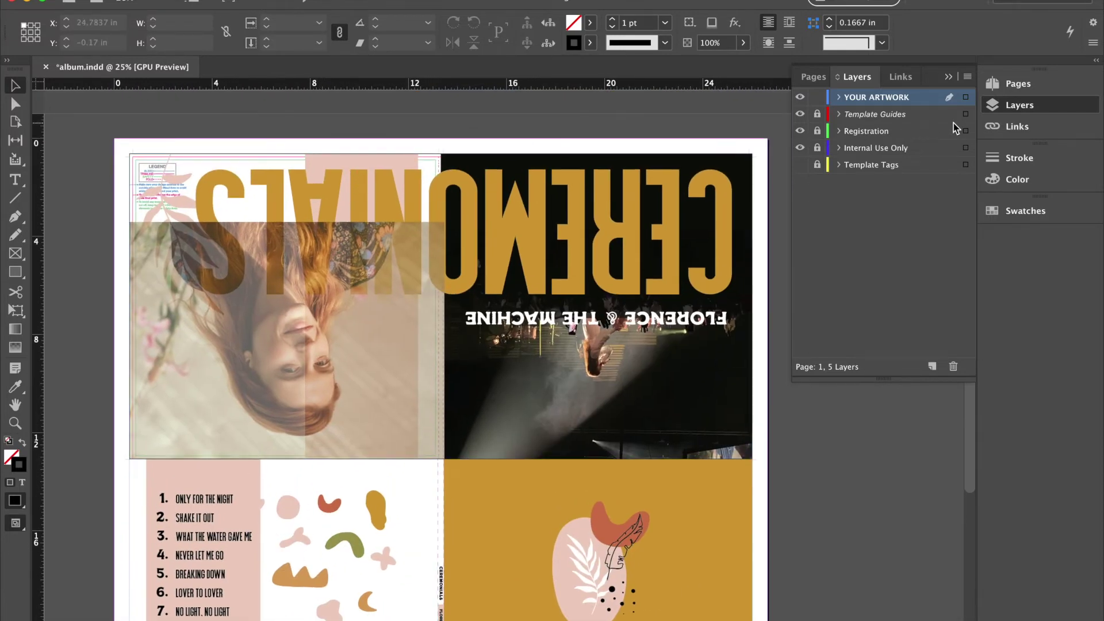
left_click(800, 115)
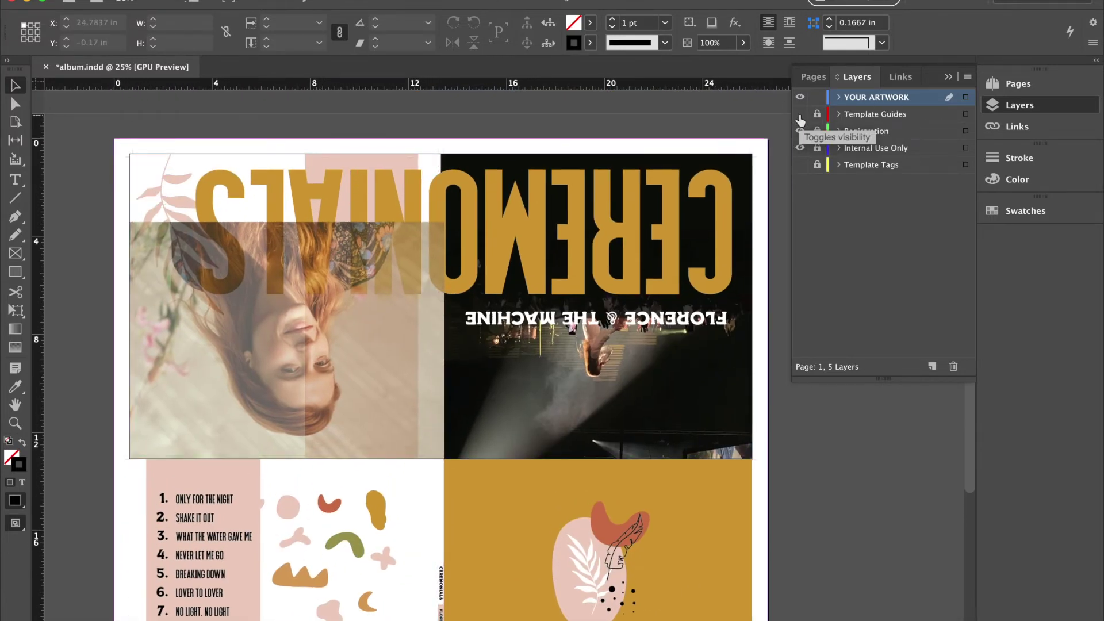
left_click(800, 115)
left_click(800, 115)
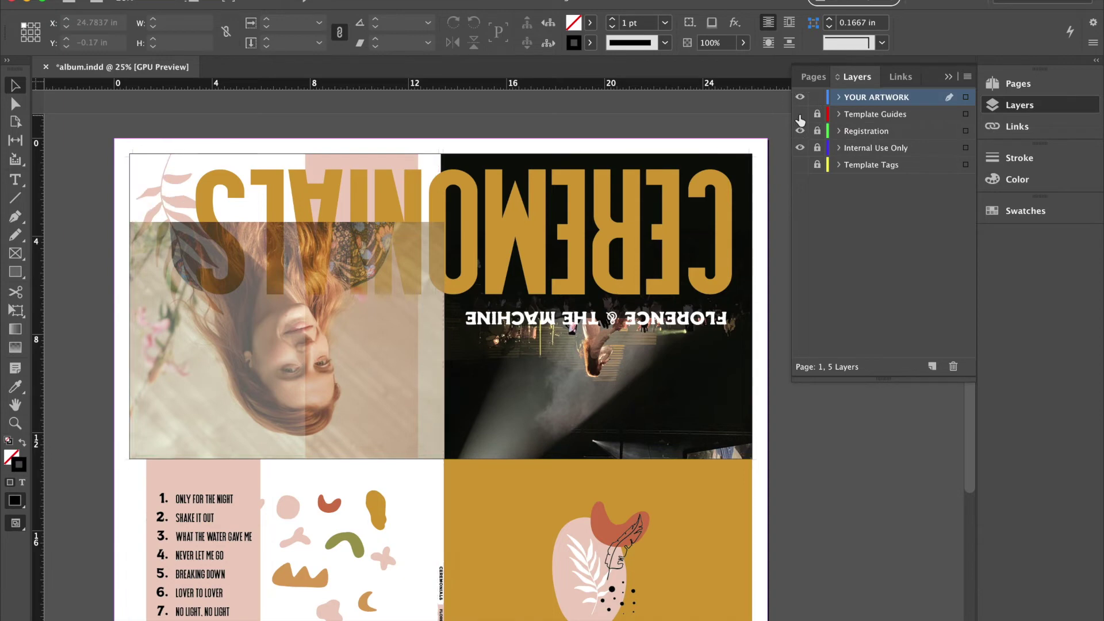
left_click(800, 132)
scroll(634, 320, "down", 3)
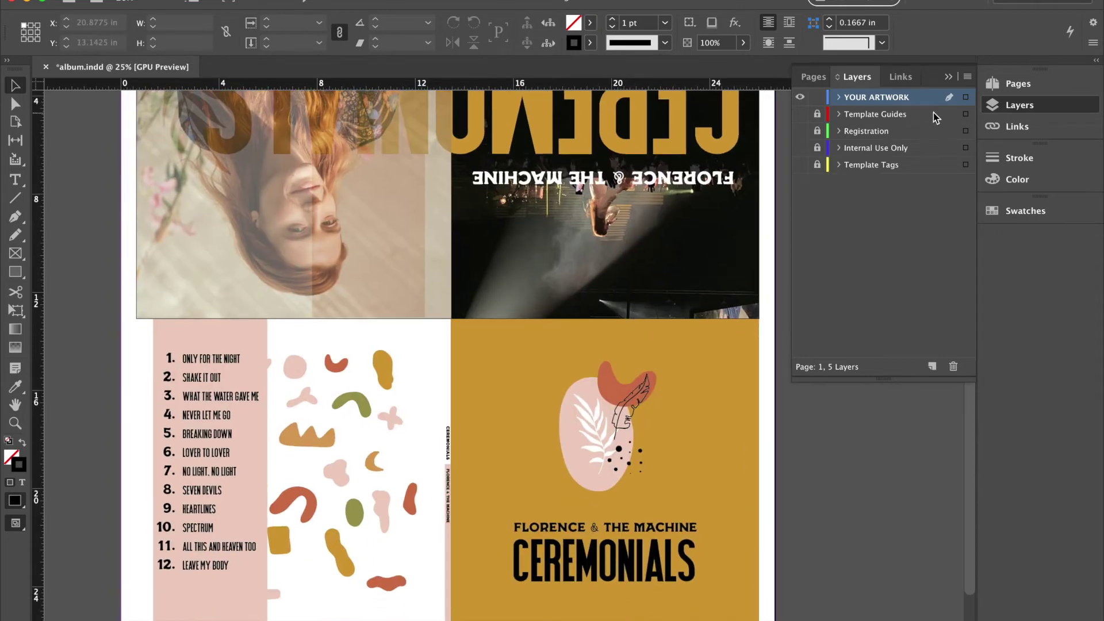
left_click(800, 114)
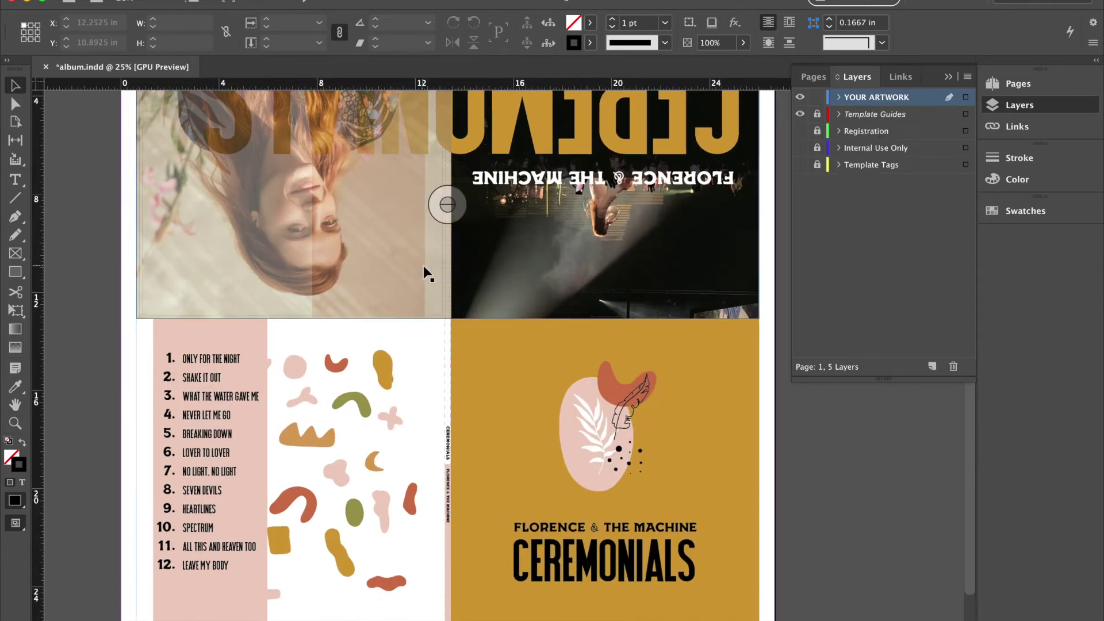
scroll(425, 272, "up", 2)
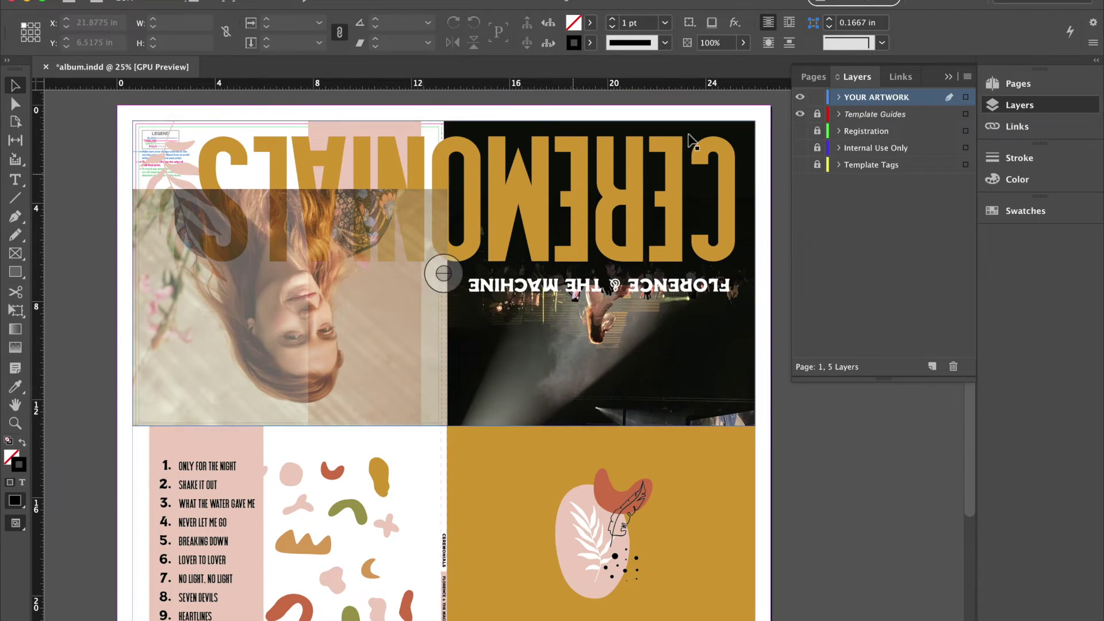
left_click(800, 114)
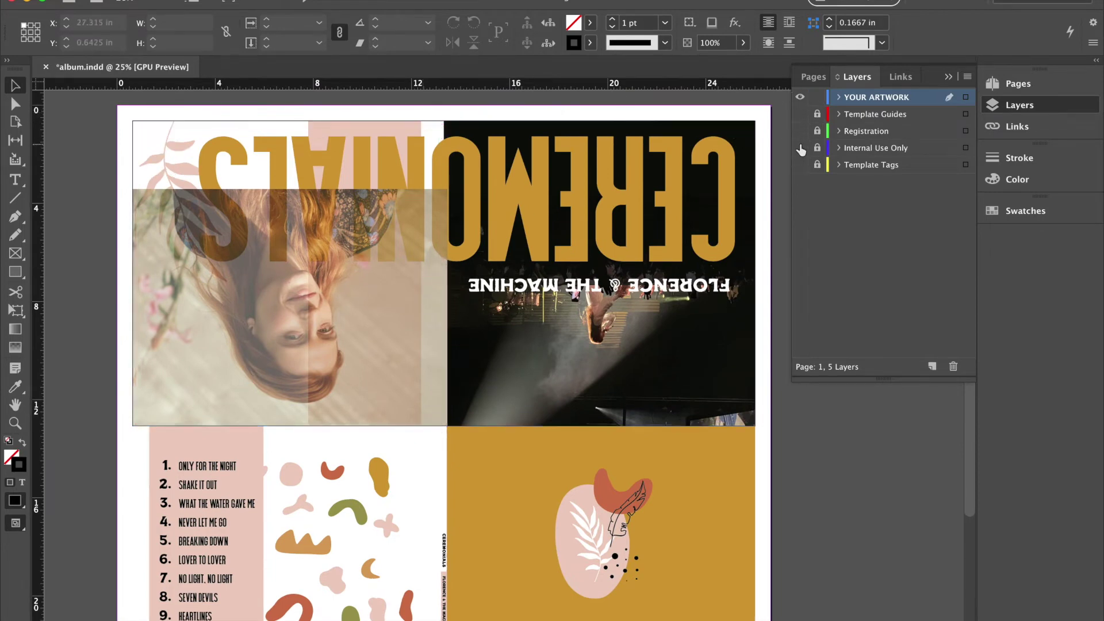
scroll(555, 479, "down", 5)
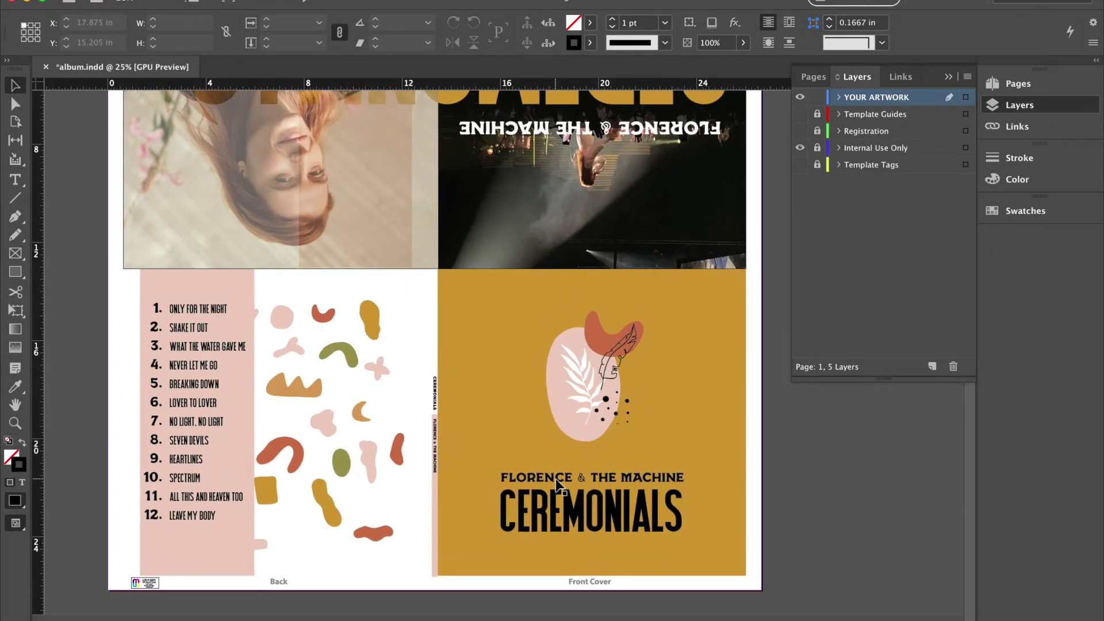
scroll(555, 478, "up", 6)
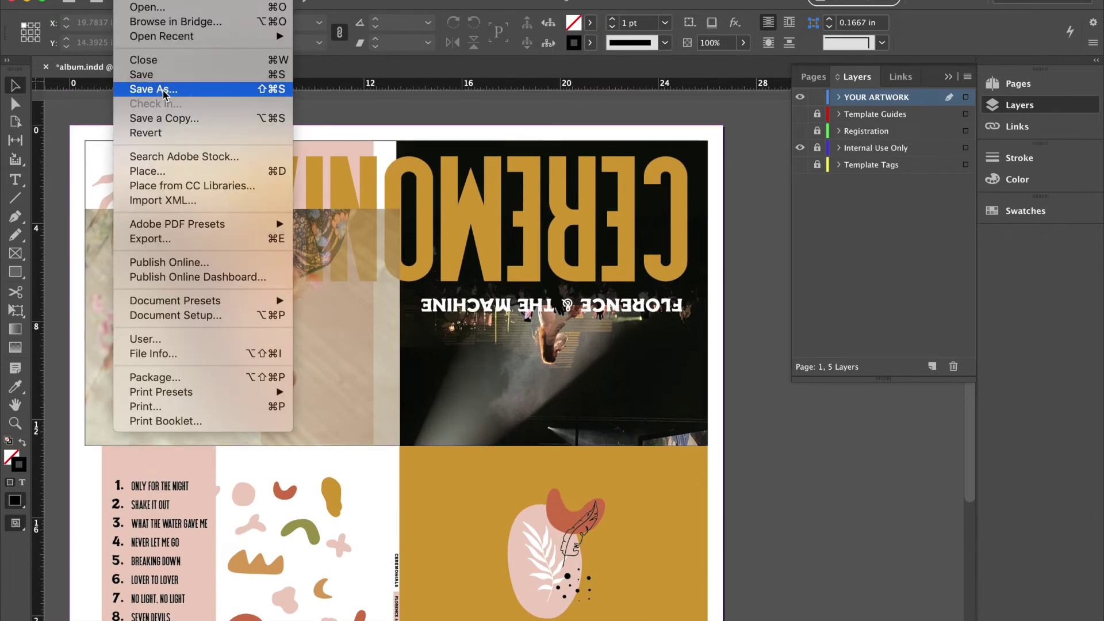
Cancel Save As and start an export with Adobe PDF (Print) as the format.
left_click(154, 89)
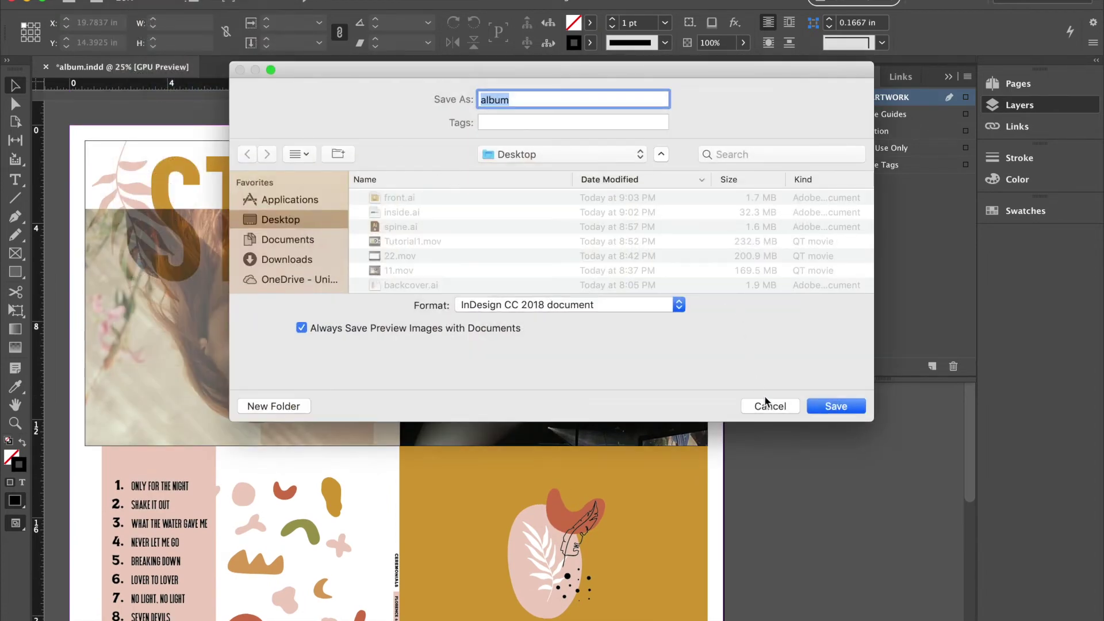
left_click(768, 405)
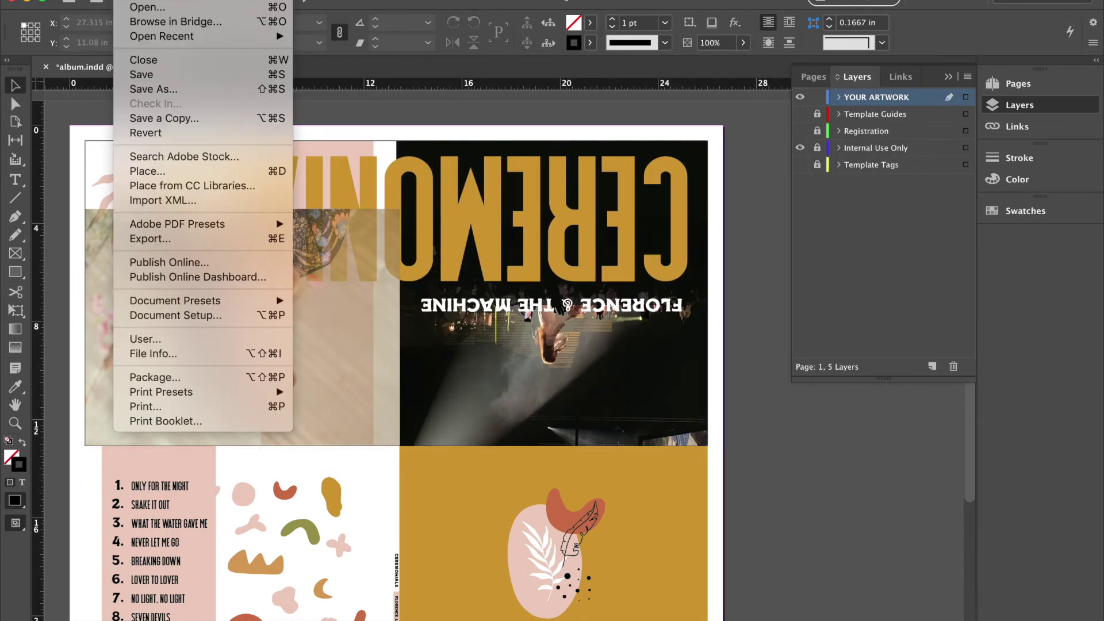
left_click(167, 238)
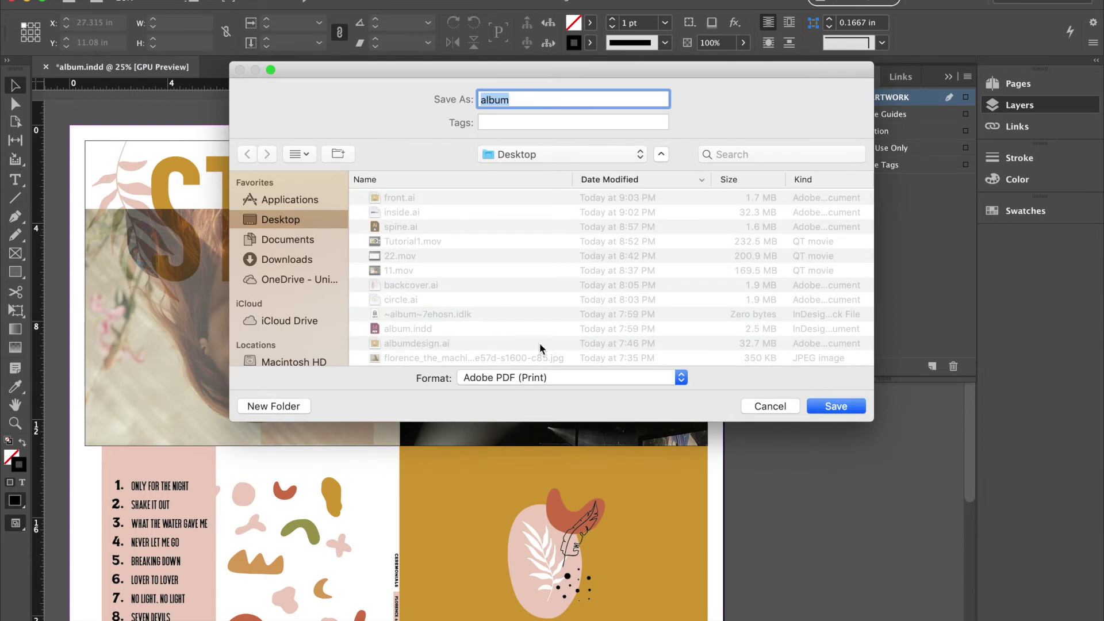
left_click(556, 388)
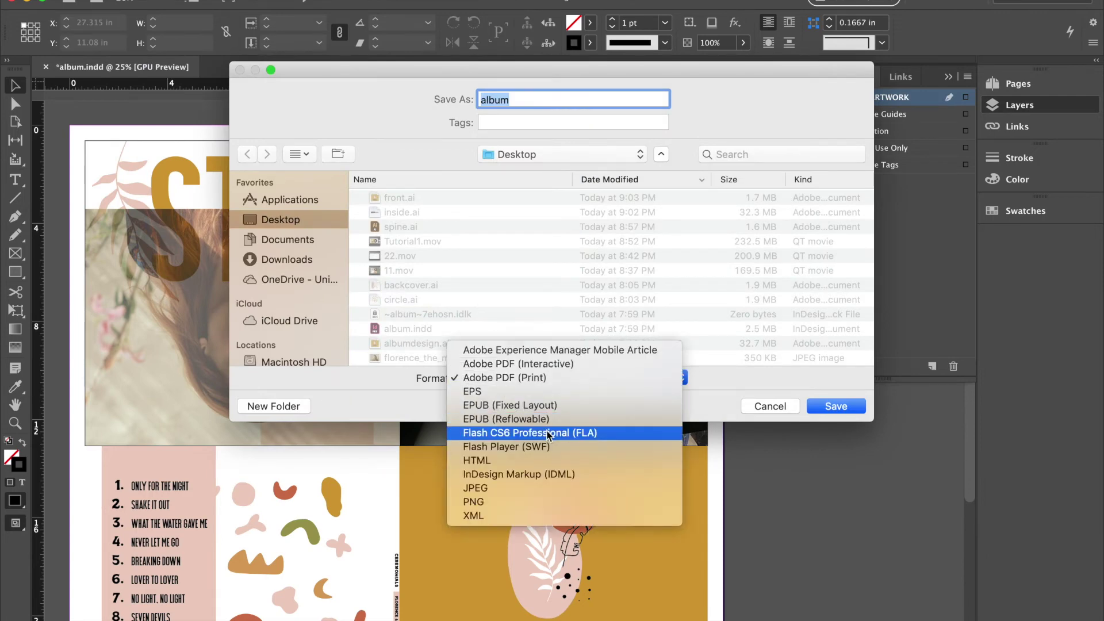
left_click(541, 377)
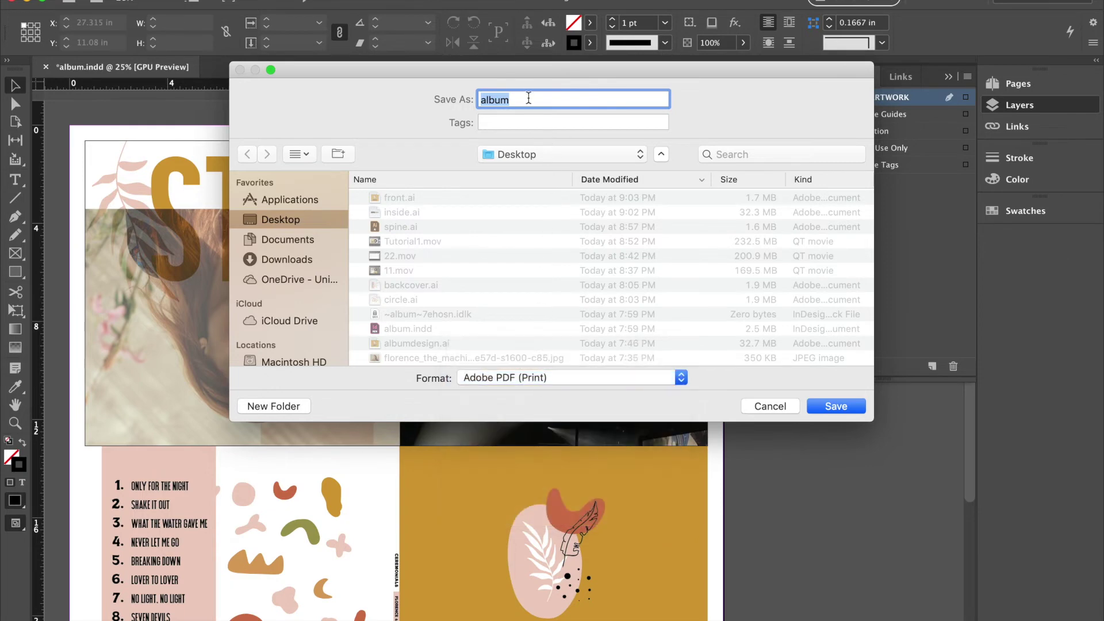
Name the file with the designer's name plus _AlbumPackage and export the High Quality Print PDF.
key("BackSpace")
type("AshleyTaylor_A")
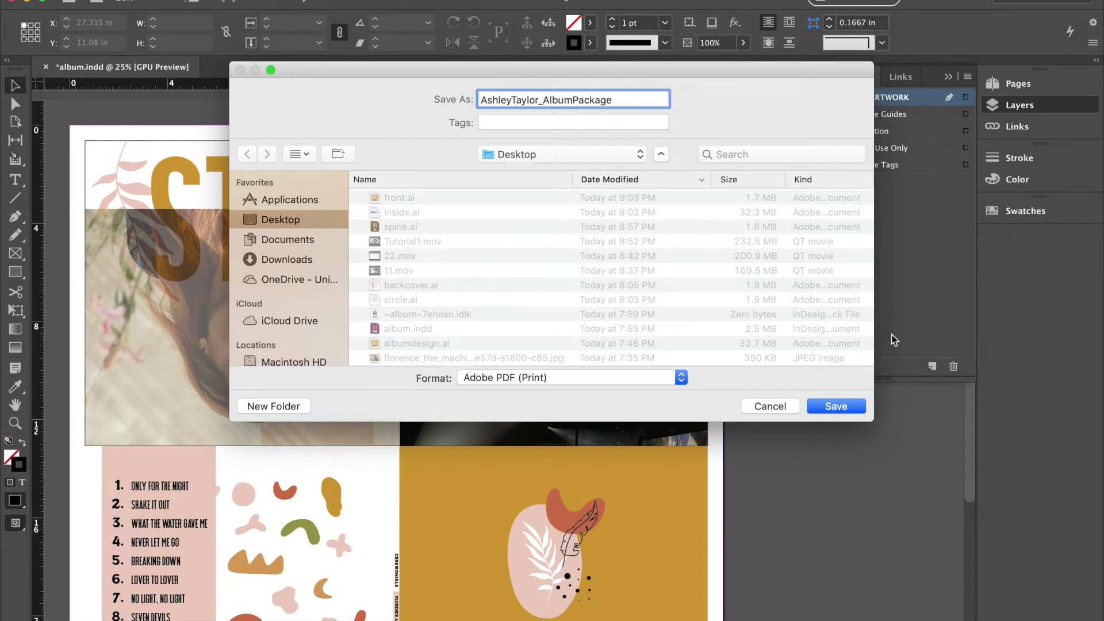
left_click(836, 407)
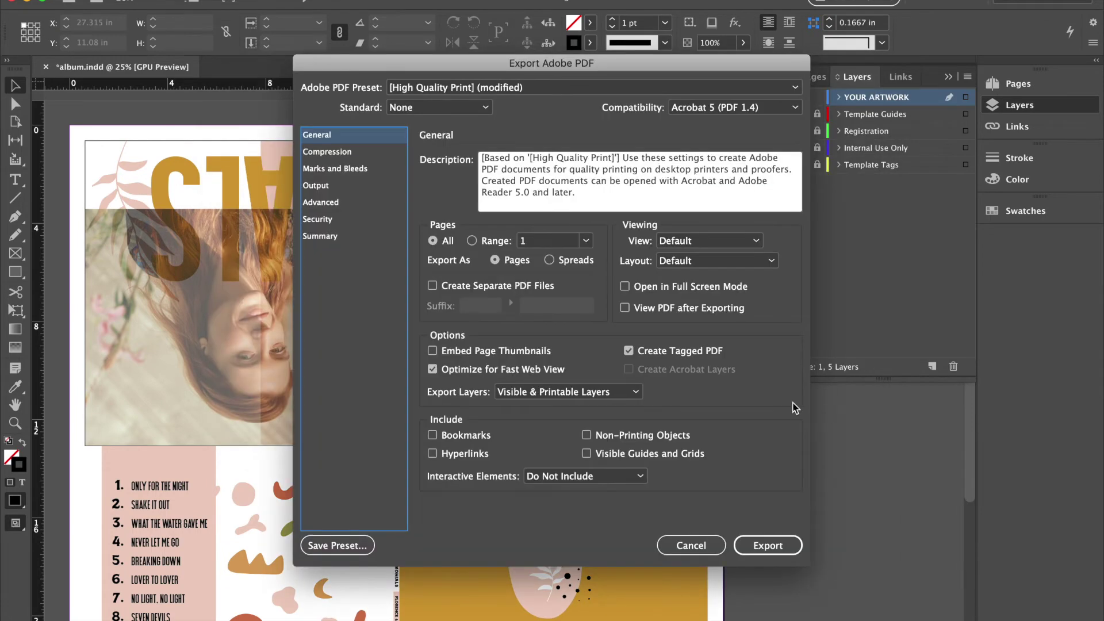
left_click(759, 548)
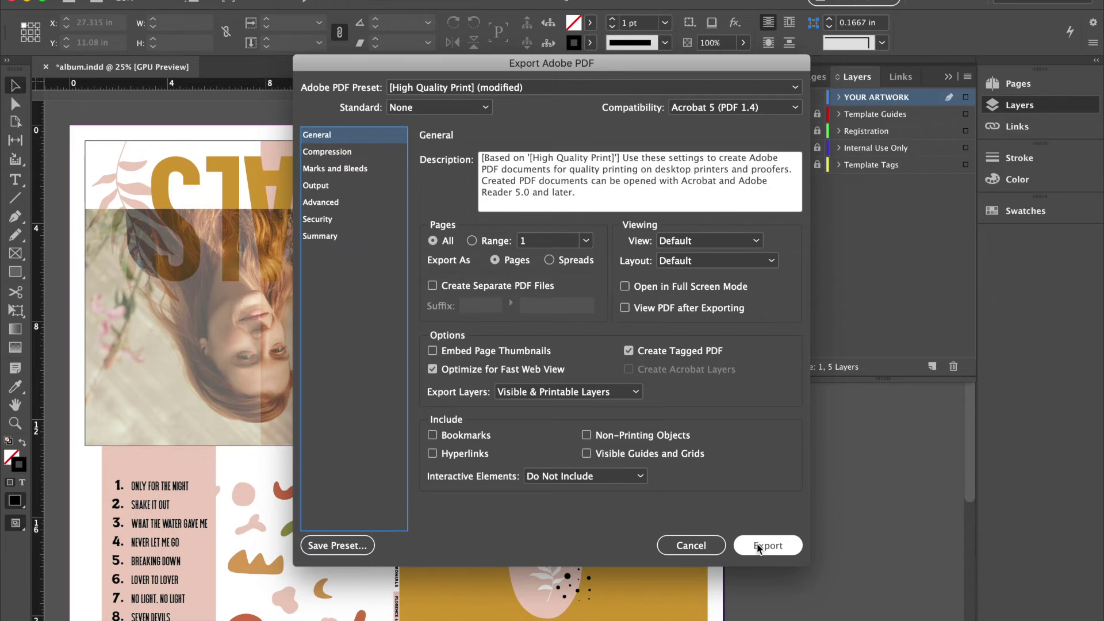
left_click(758, 547)
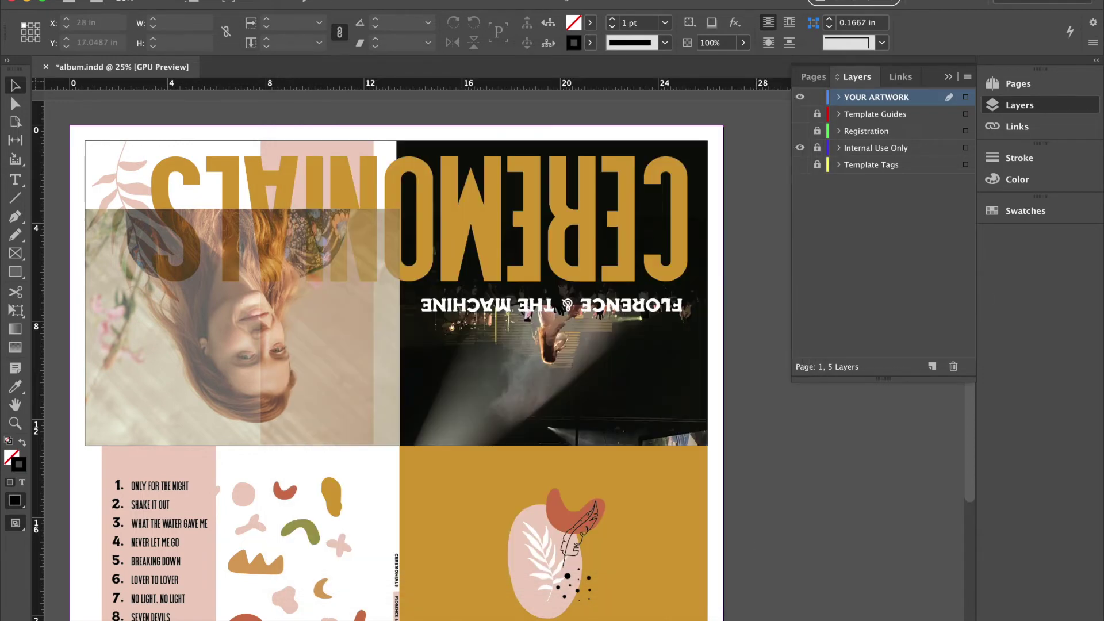
Open the 17.2 MB album package PDF from the Desktop in Acrobat.
left_click(69, 601)
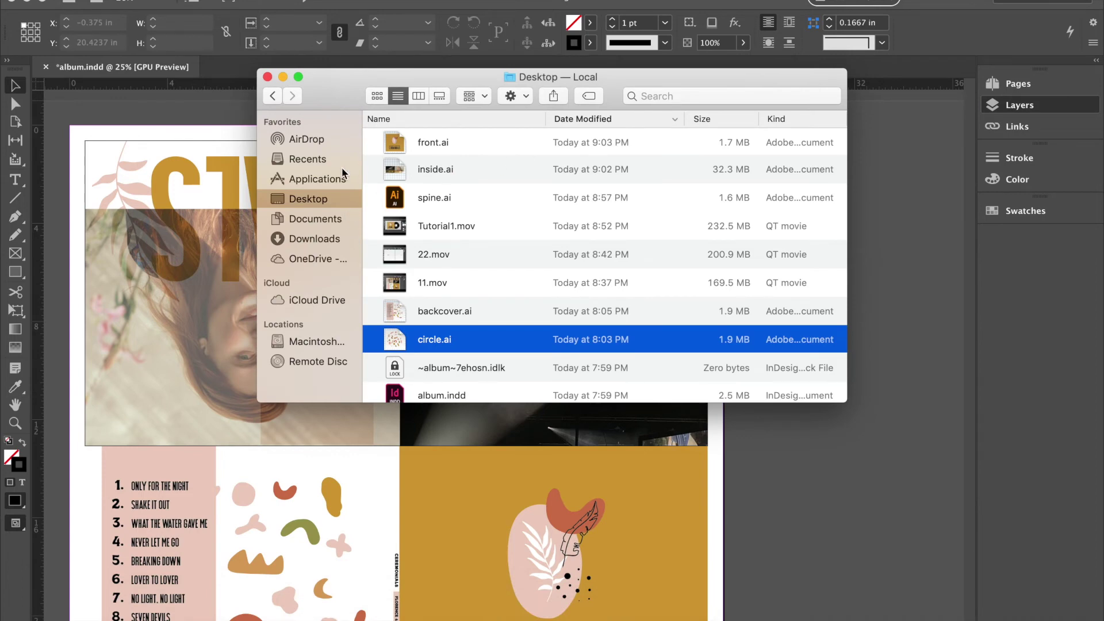
double_click(454, 143)
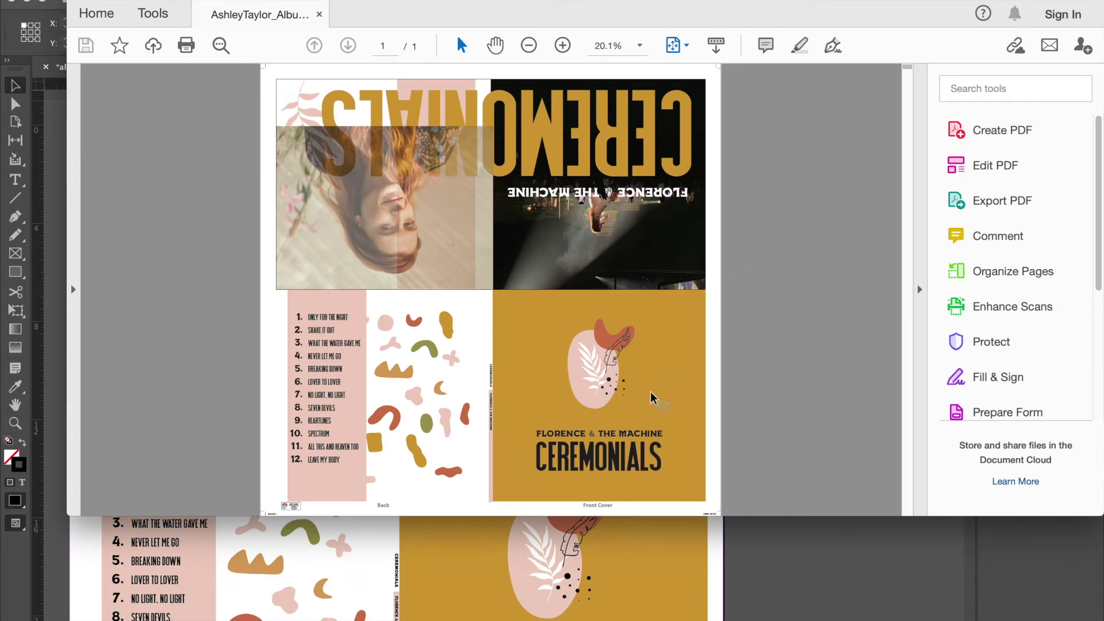
Zoom the exported PDF to 66.7% and pan around to inspect the covers and inside panels.
left_click(351, 118, "super")
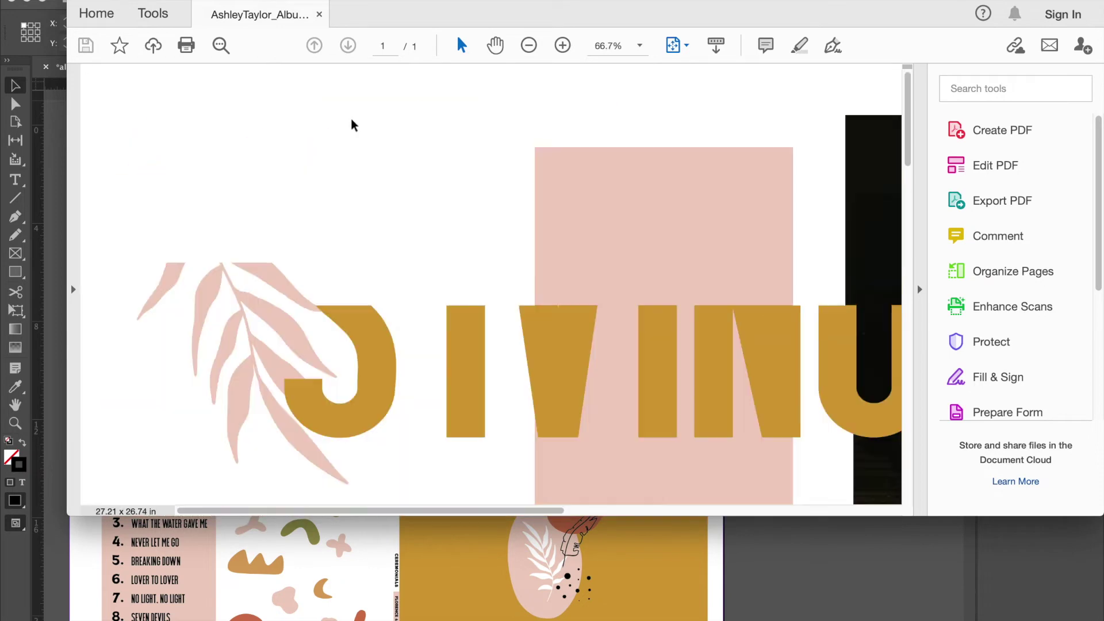
scroll(351, 122, "right", 5)
scroll(352, 121, "down", 15)
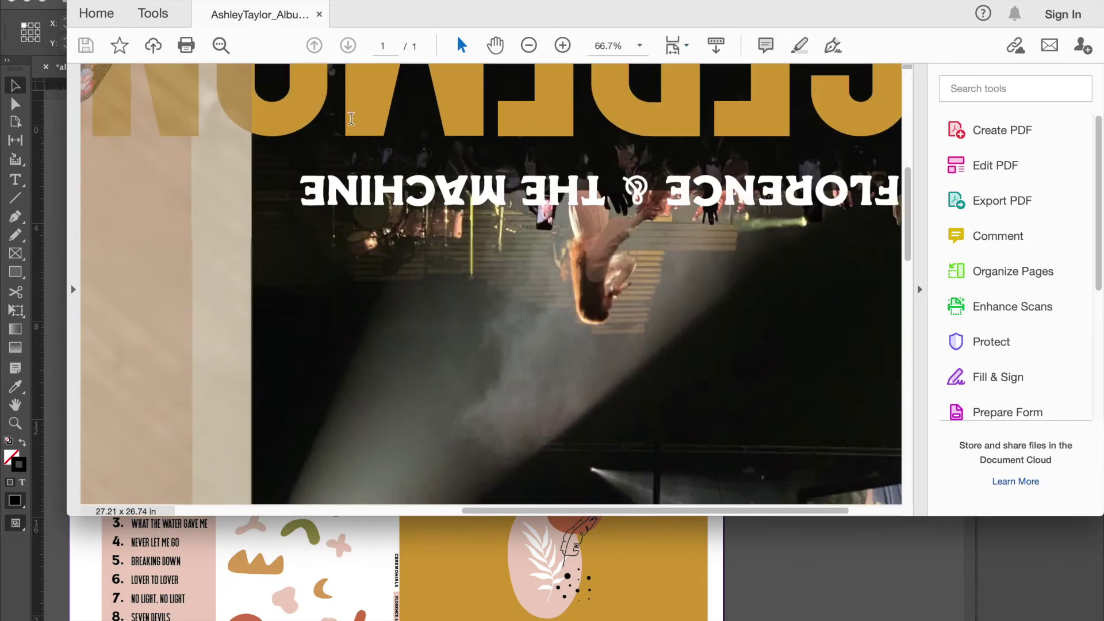
scroll(351, 121, "up", 3)
scroll(351, 121, "left", 1)
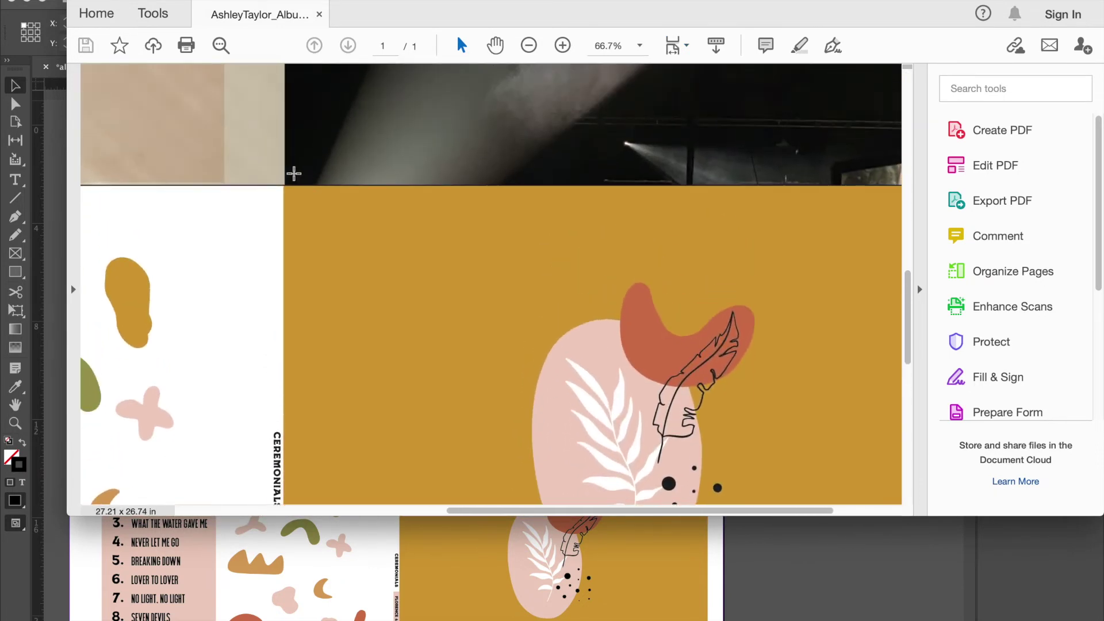
scroll(258, 189, "left", 10)
scroll(259, 190, "up", 1)
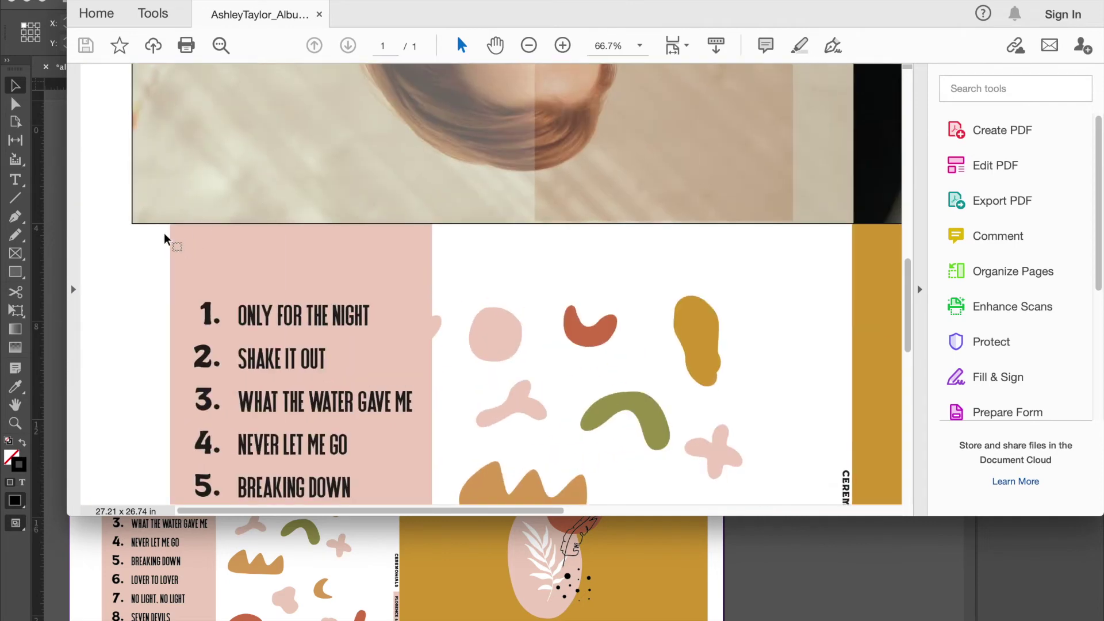
scroll(362, 165, "down", 10)
scroll(362, 165, "right", 8)
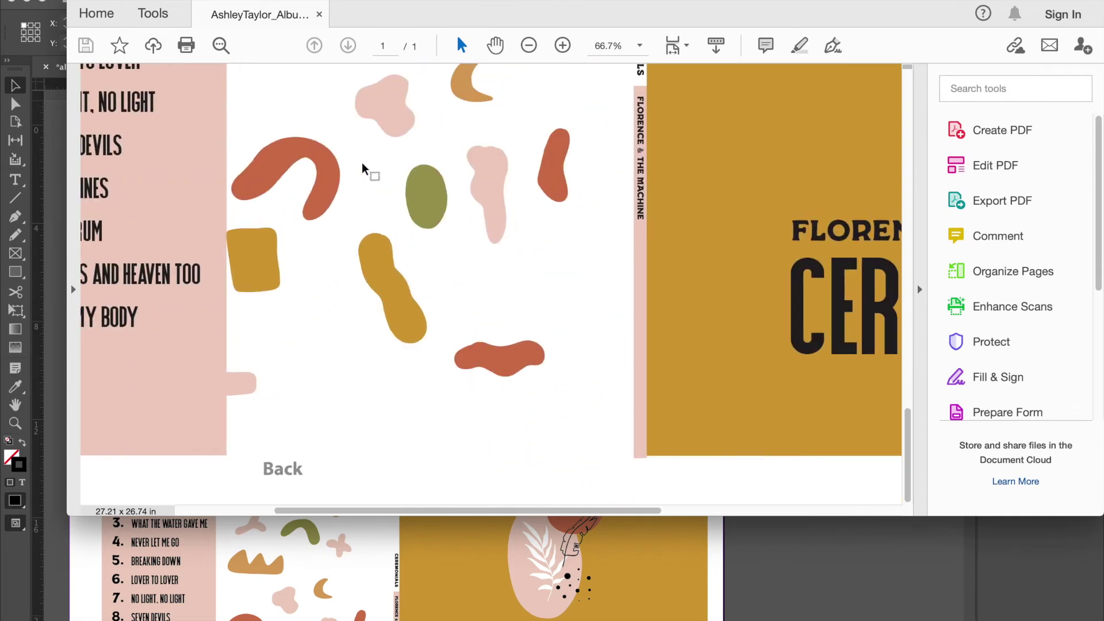
scroll(362, 167, "right", 3)
scroll(362, 167, "up", 5)
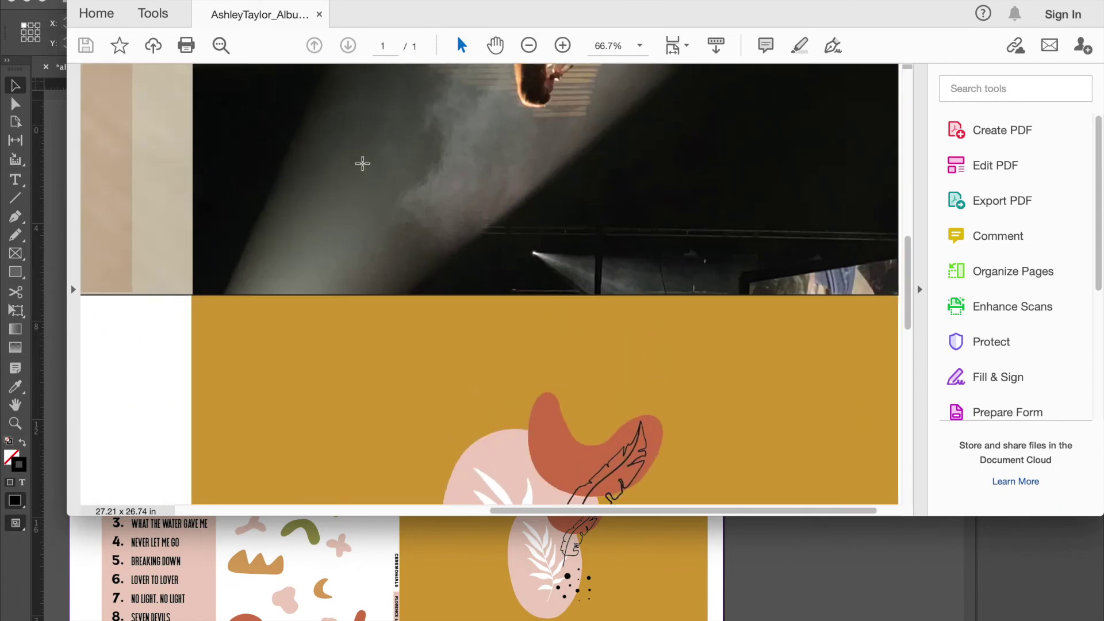
scroll(363, 167, "down", 5)
scroll(362, 167, "left", 2)
scroll(362, 167, "down", 1)
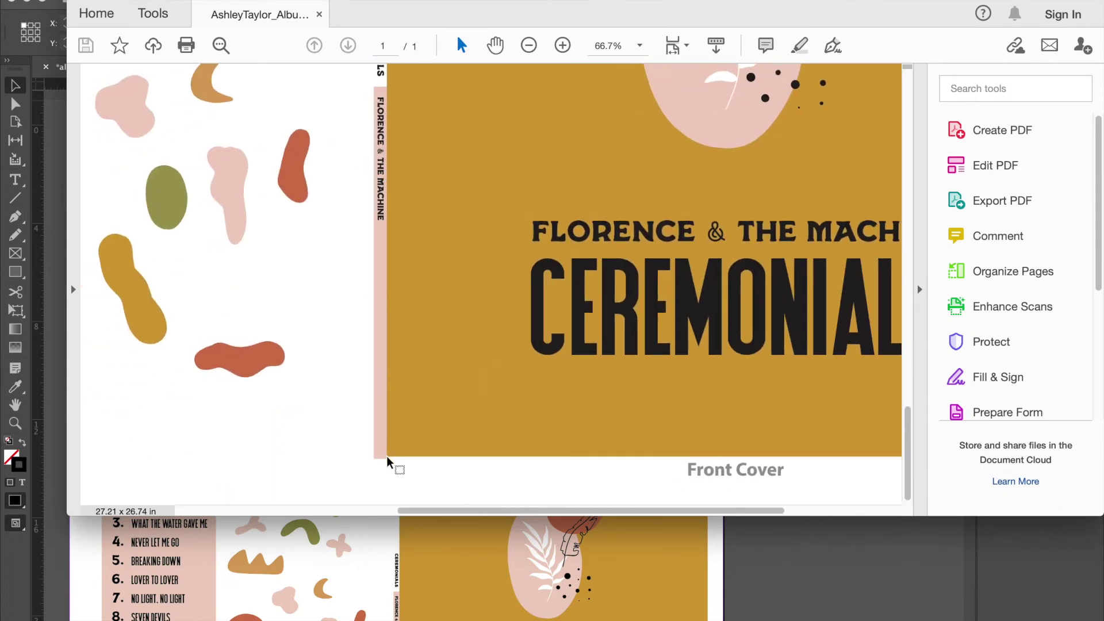
scroll(387, 461, "up", 15)
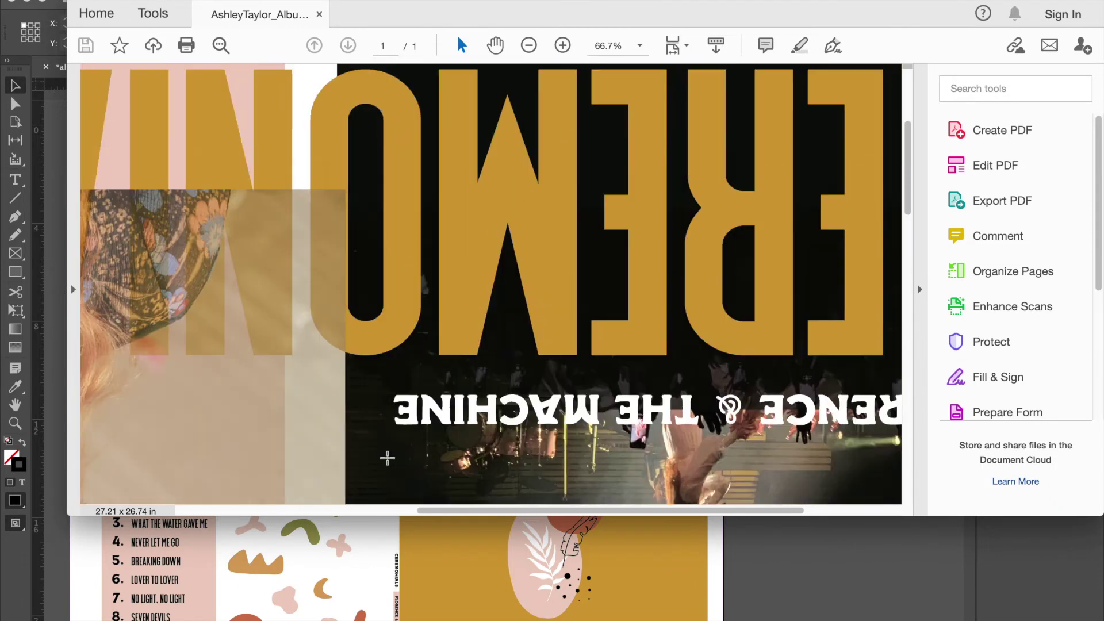
scroll(387, 458, "right", 3)
Close the PDF in Acrobat and return to album.indd in InDesign.
scroll(387, 458, "down", 4)
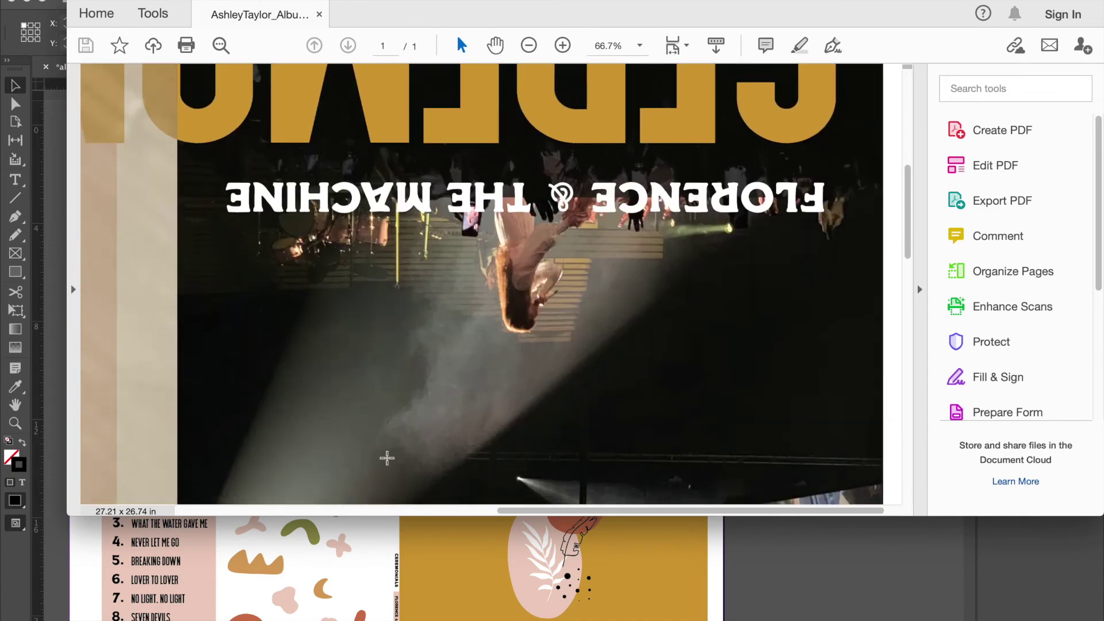
scroll(387, 458, "down", 3)
key("super+w")
left_click(464, 541)
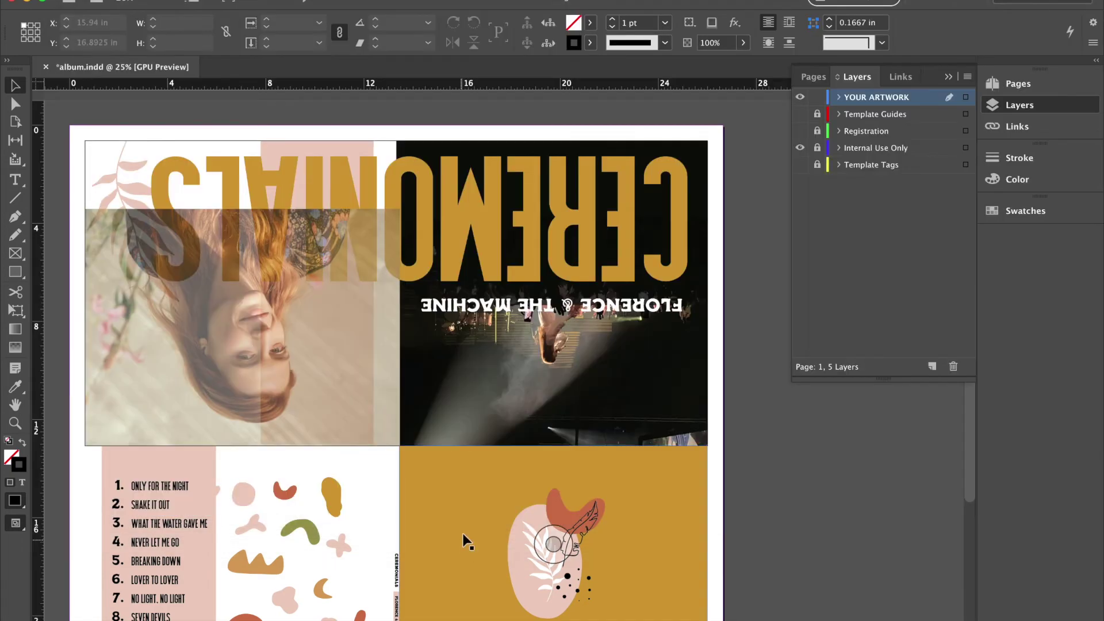
Remove the stroke outline from the large rotated back-cover image frame.
key("super+equal")
key("super+equal")
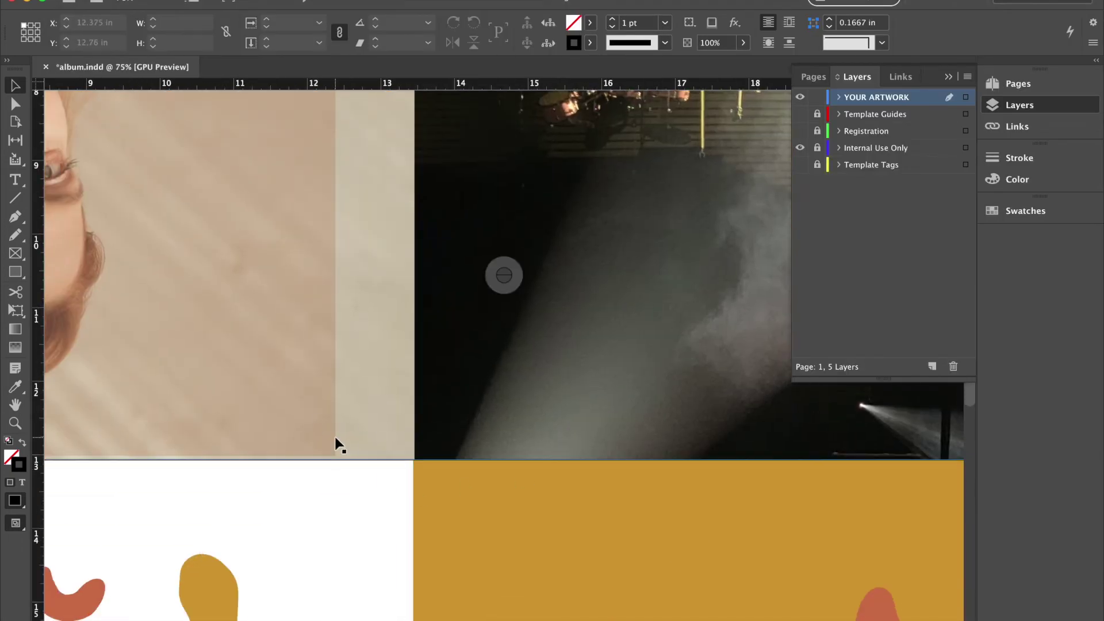
left_click(339, 444)
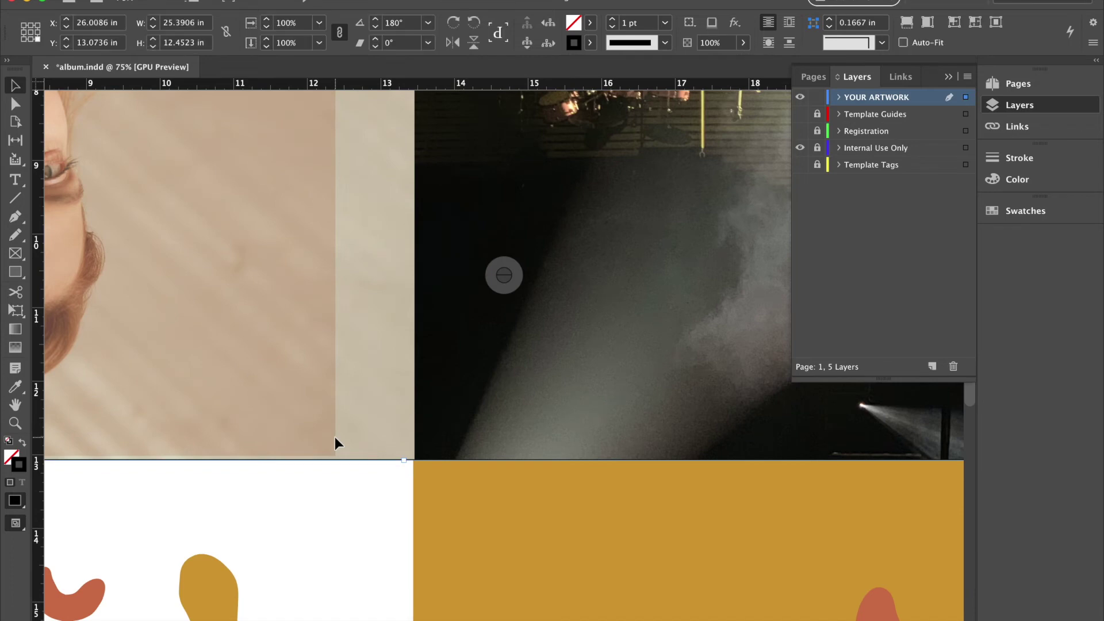
left_click(590, 43)
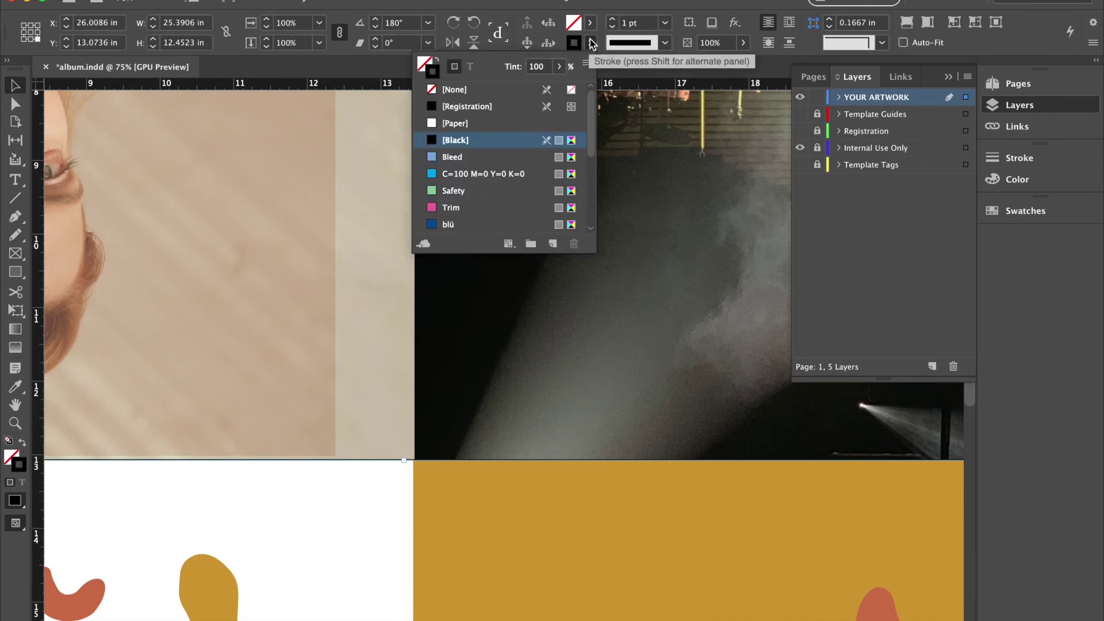
left_click(445, 90)
left_click(594, 402)
scroll(595, 402, "right", 5)
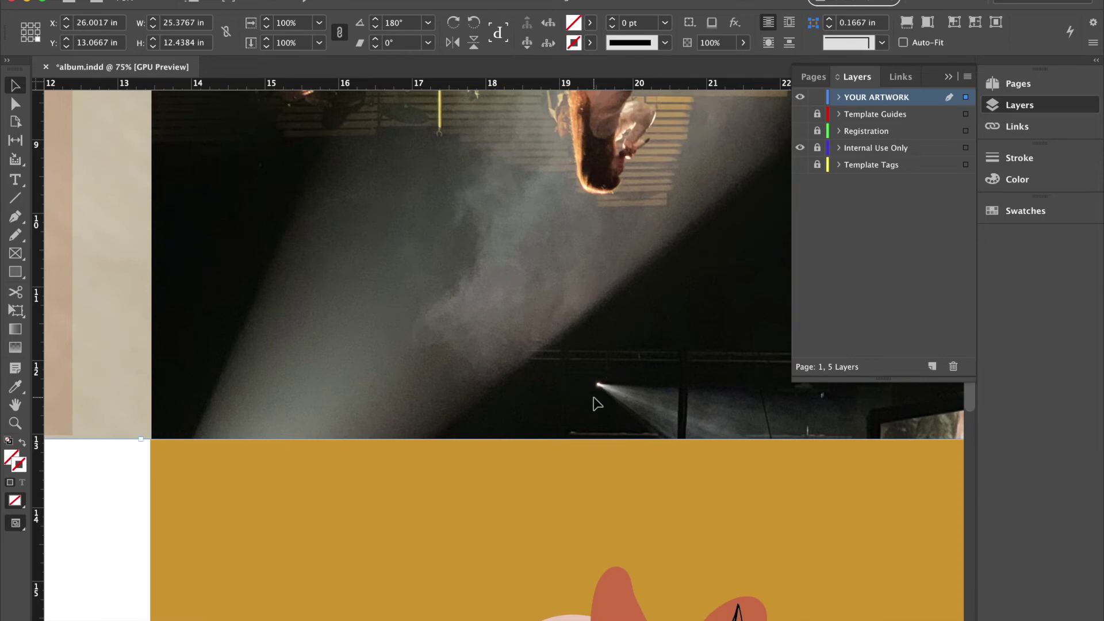
scroll(594, 401, "down", 10)
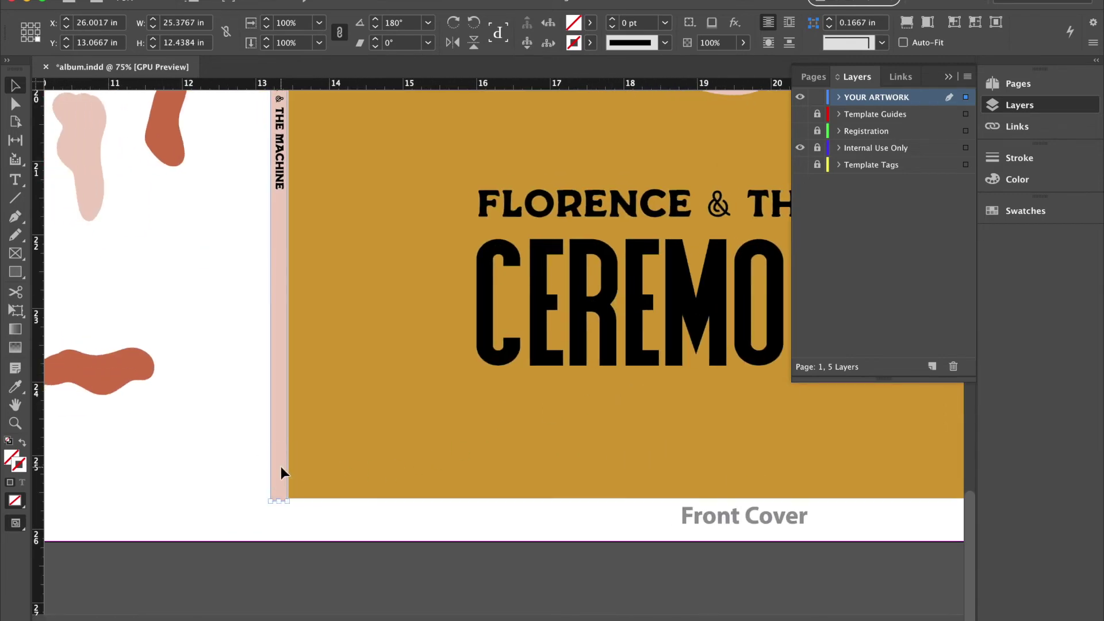
Trim the pink spine frame to 0.2304 x 12.505 in, flush with the covers' bottom edge.
left_click(277, 483)
left_click(279, 502)
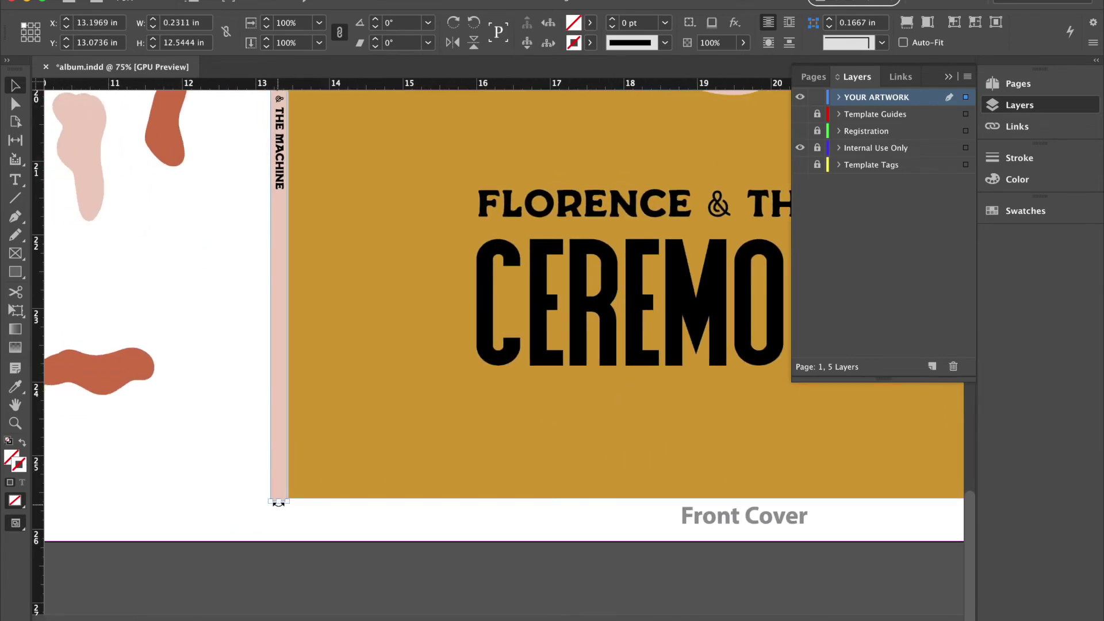
left_click_drag(279, 501, 278, 498)
key("super+equal")
key("super+equal")
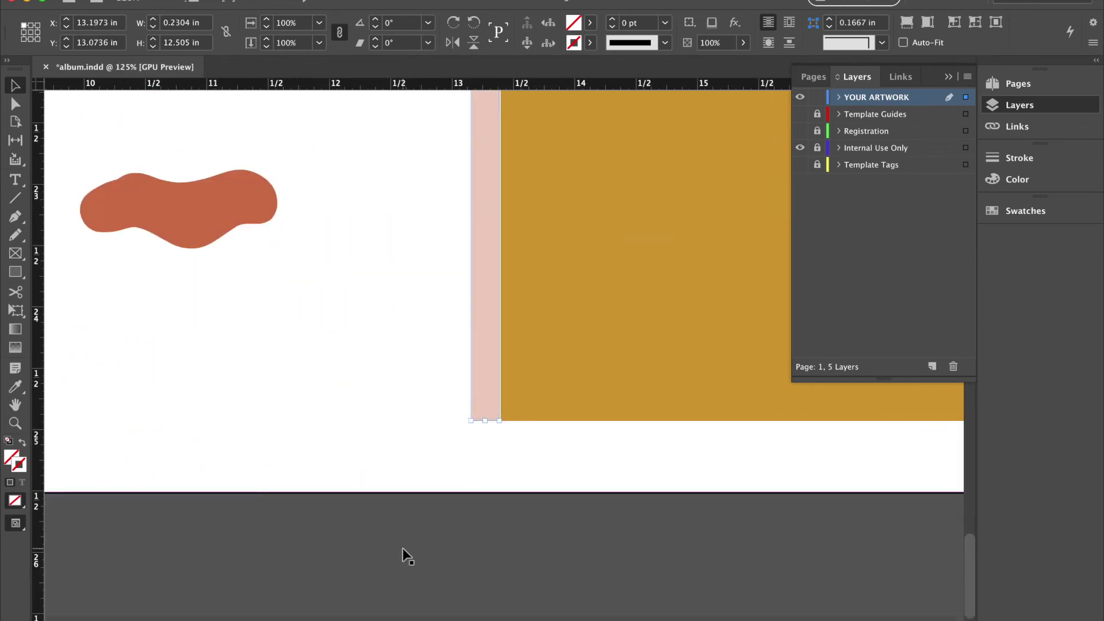
key("Right")
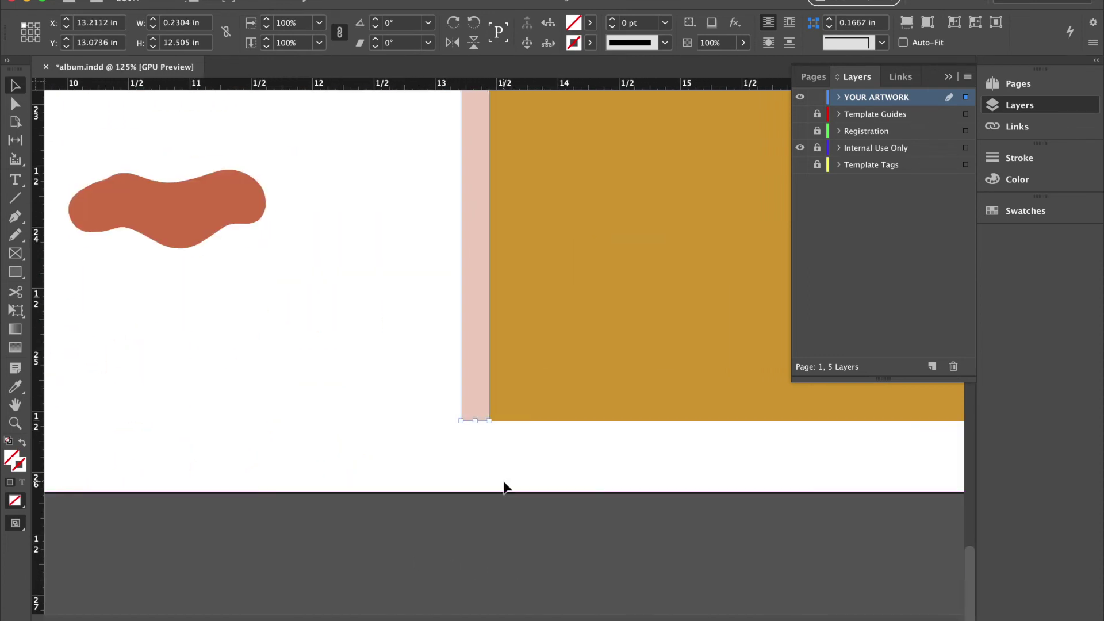
Deselect, zoom out to the whole album spread, and reselect the spine frame.
left_click(504, 488)
scroll(505, 490, "left", 5)
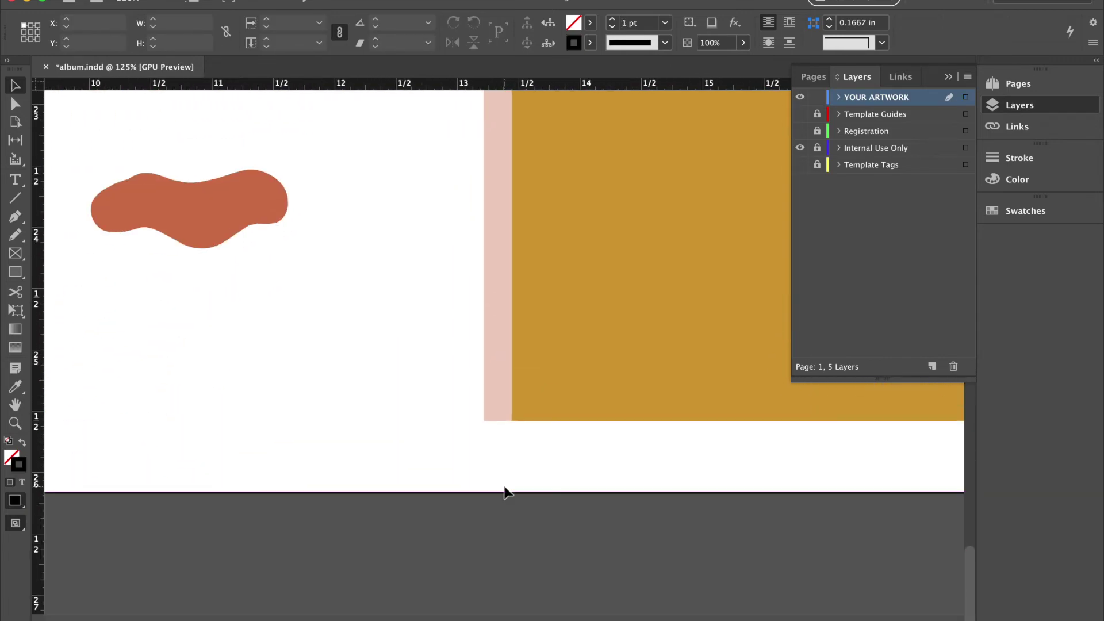
key("super+minus")
key("super+minus")
key("super+minus")
key("super+minus")
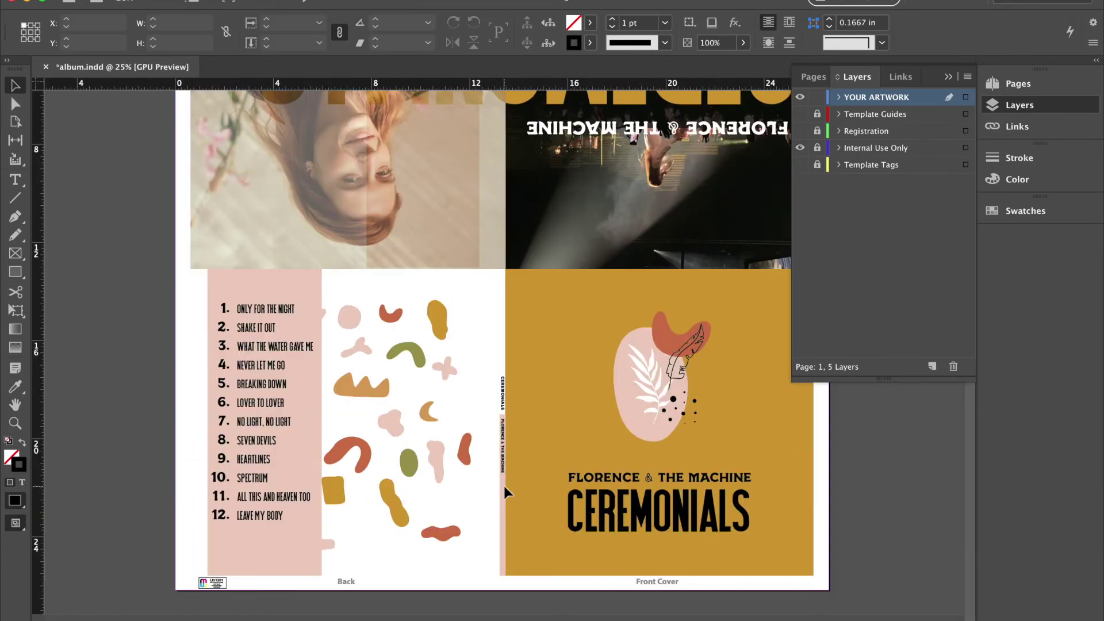
left_click(505, 489)
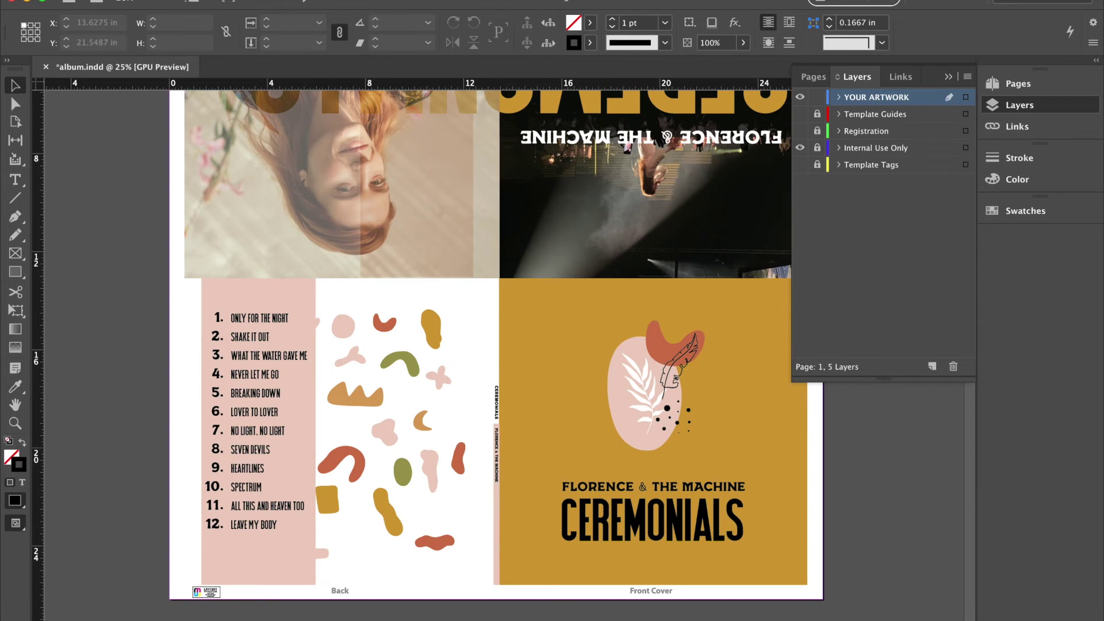
Export the document as Adobe PDF (Print), replacing the existing album package PDF.
left_click(126, 0)
left_click(159, 238)
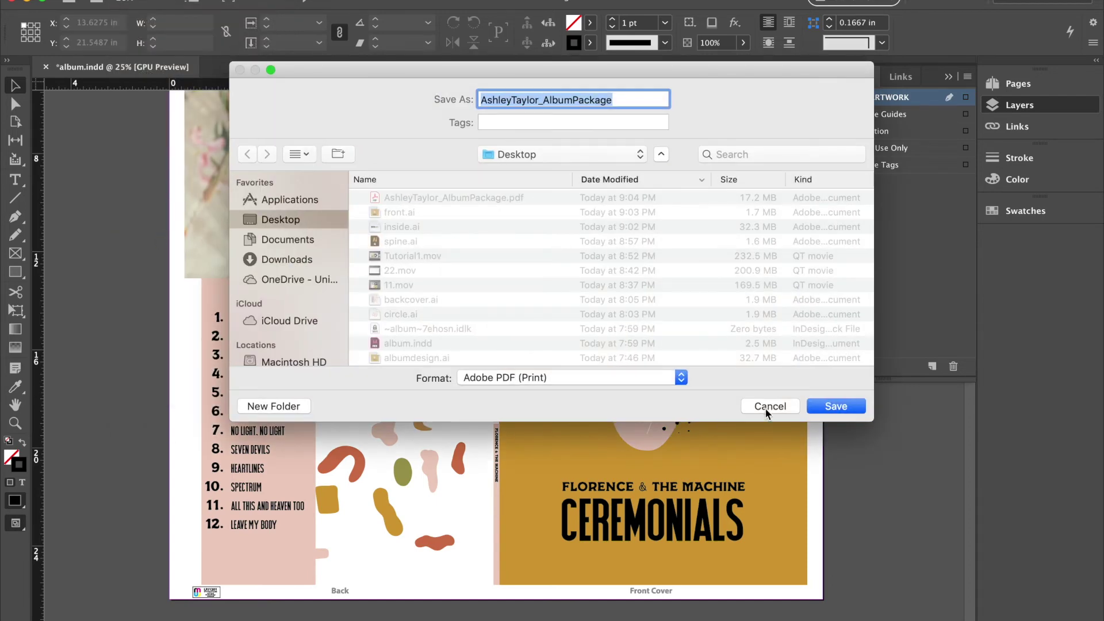
left_click(816, 406)
left_click(661, 172)
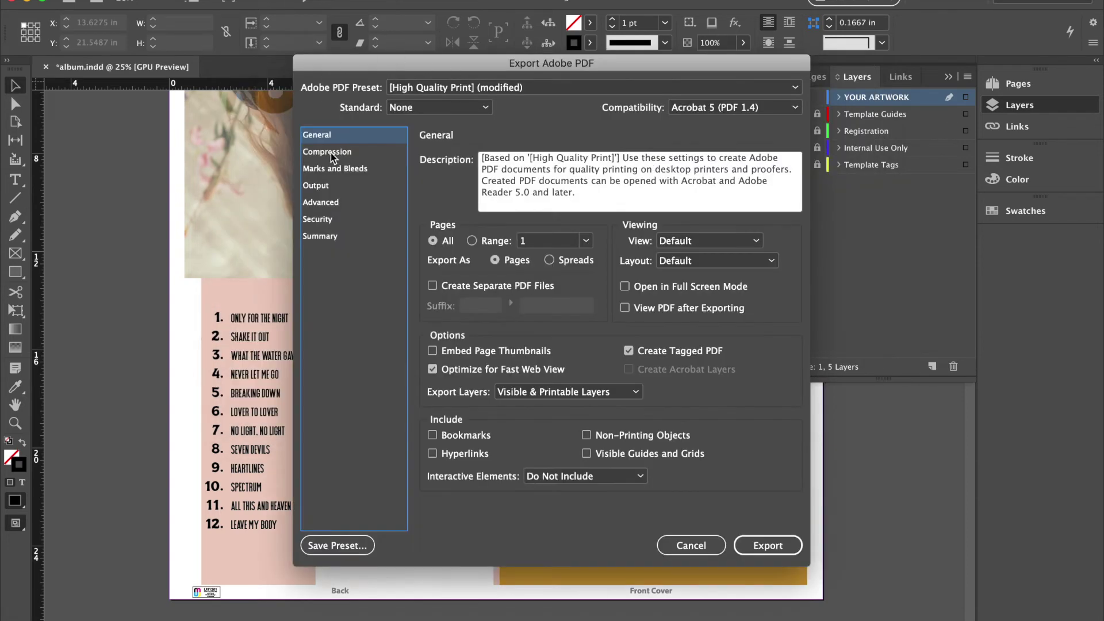
Turn off all printer's marks, set a 0.125 in bleed, and export the PDF.
left_click(332, 154)
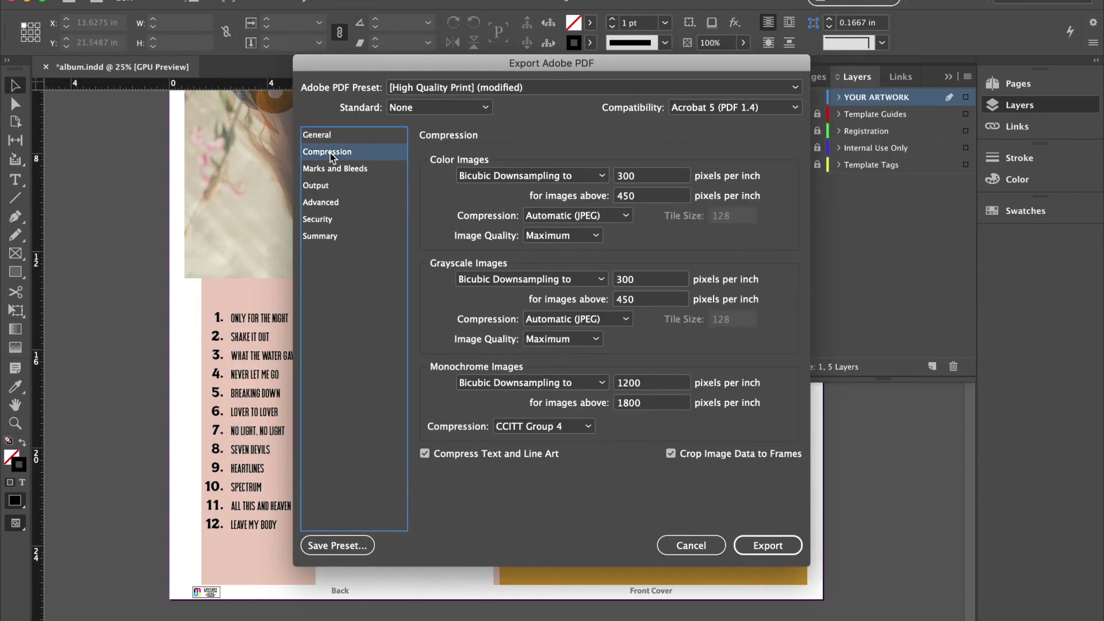
left_click(330, 173)
left_click(434, 177)
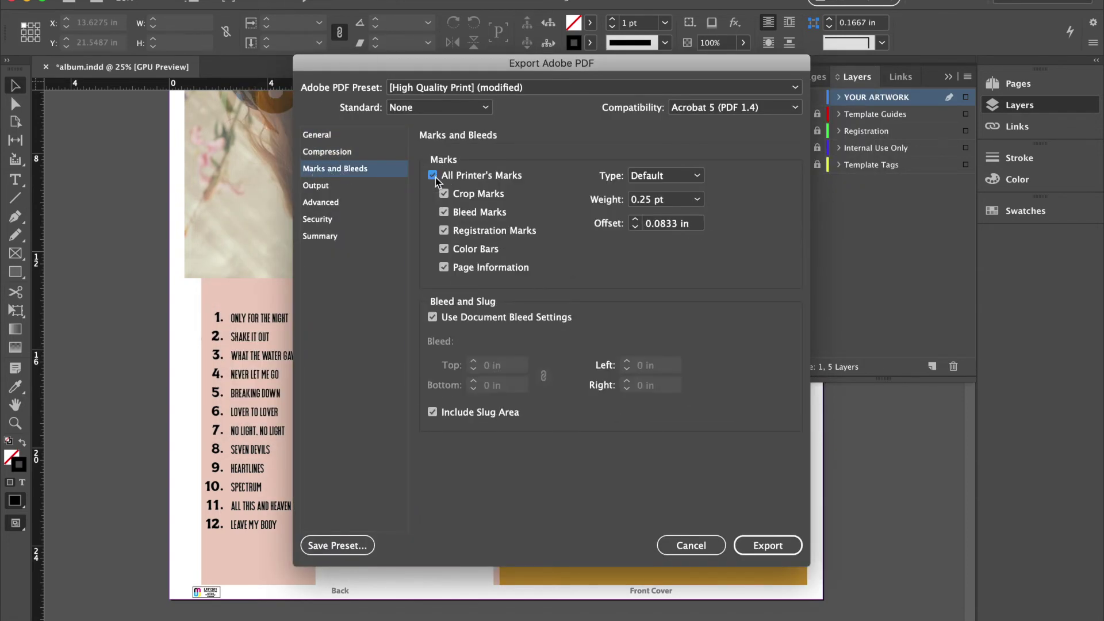
left_click(435, 178)
left_click(433, 317)
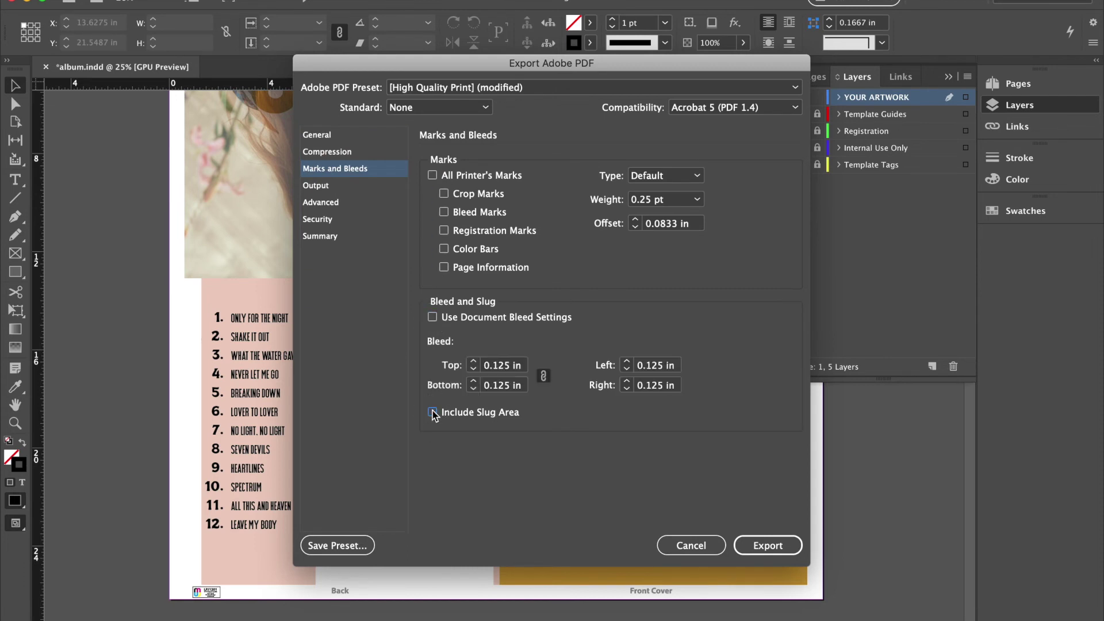
left_click(774, 546)
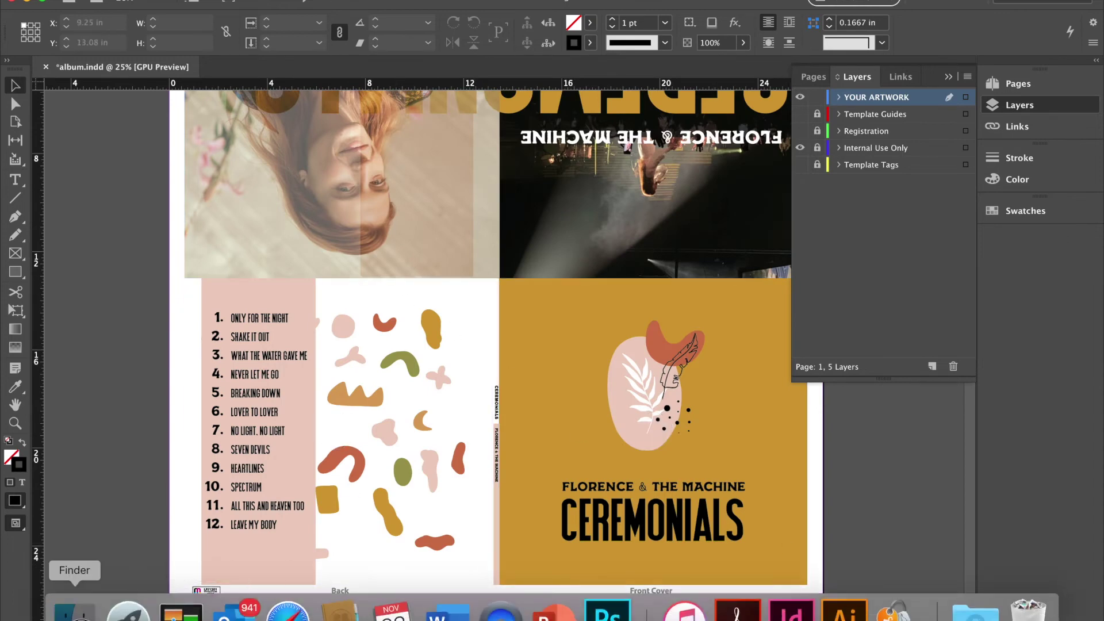
left_click(74, 613)
scroll(437, 218, "down", 1)
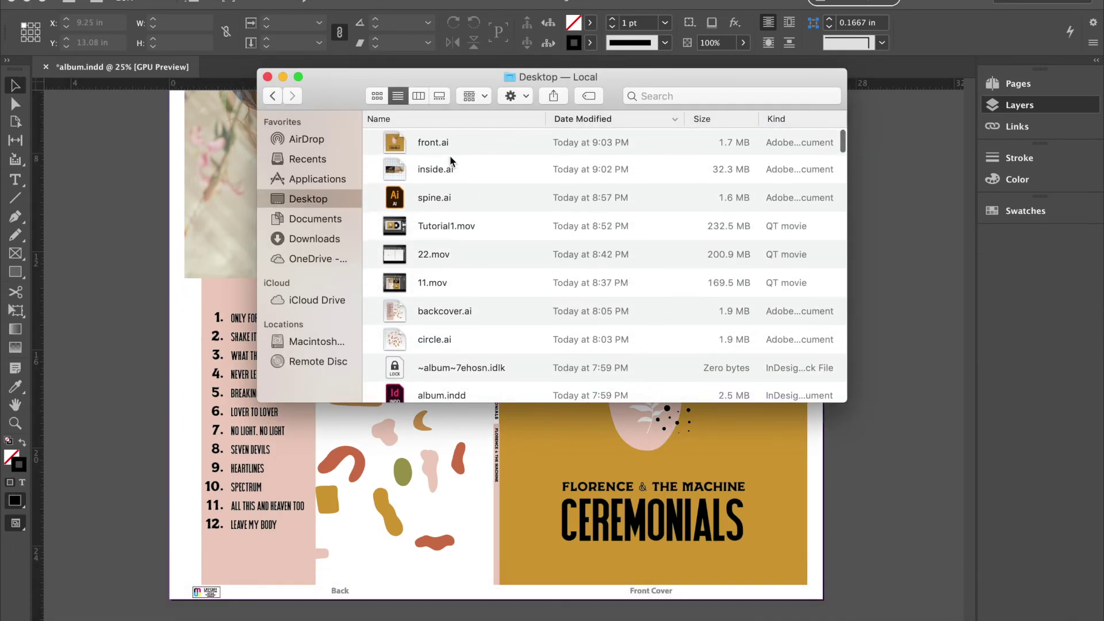
scroll(451, 161, "up", 1)
double_click(451, 151)
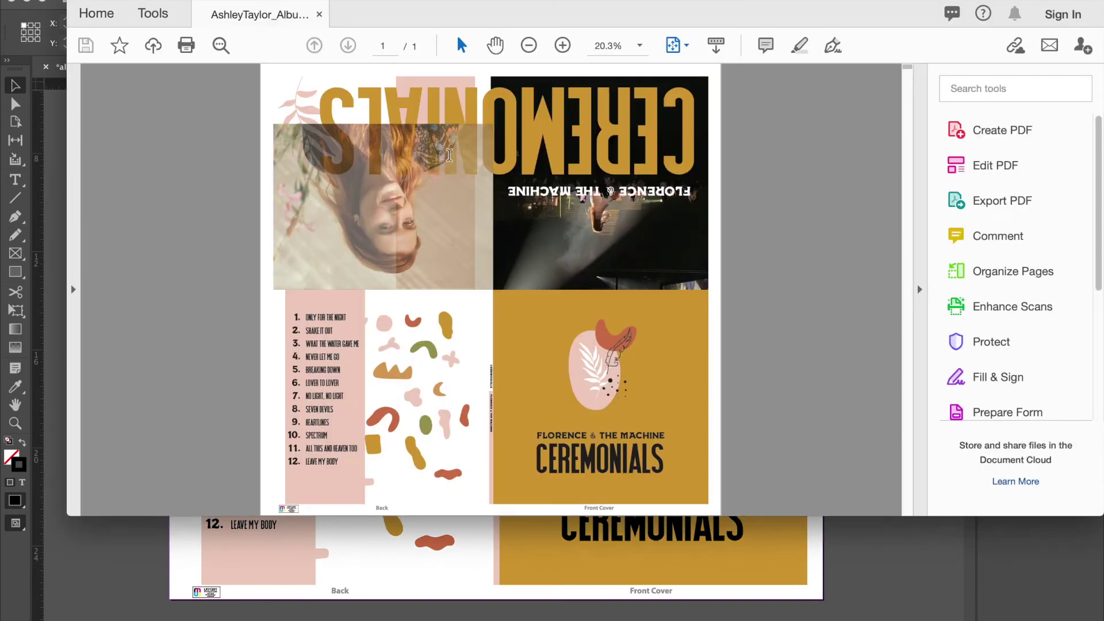
scroll(448, 155, "up", 3)
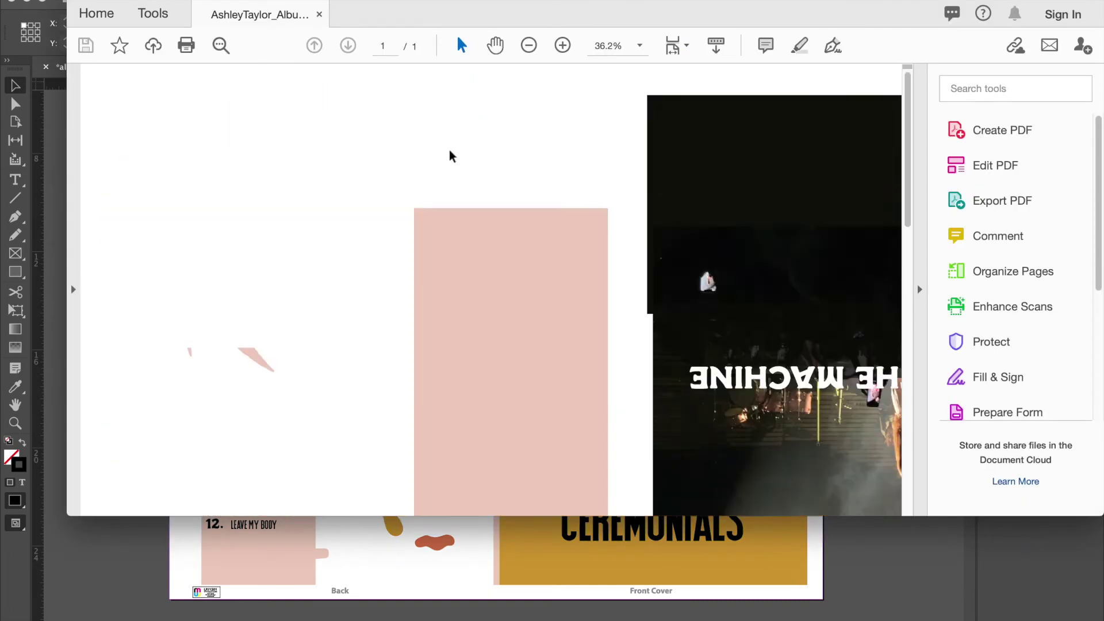
scroll(450, 155, "down", 5)
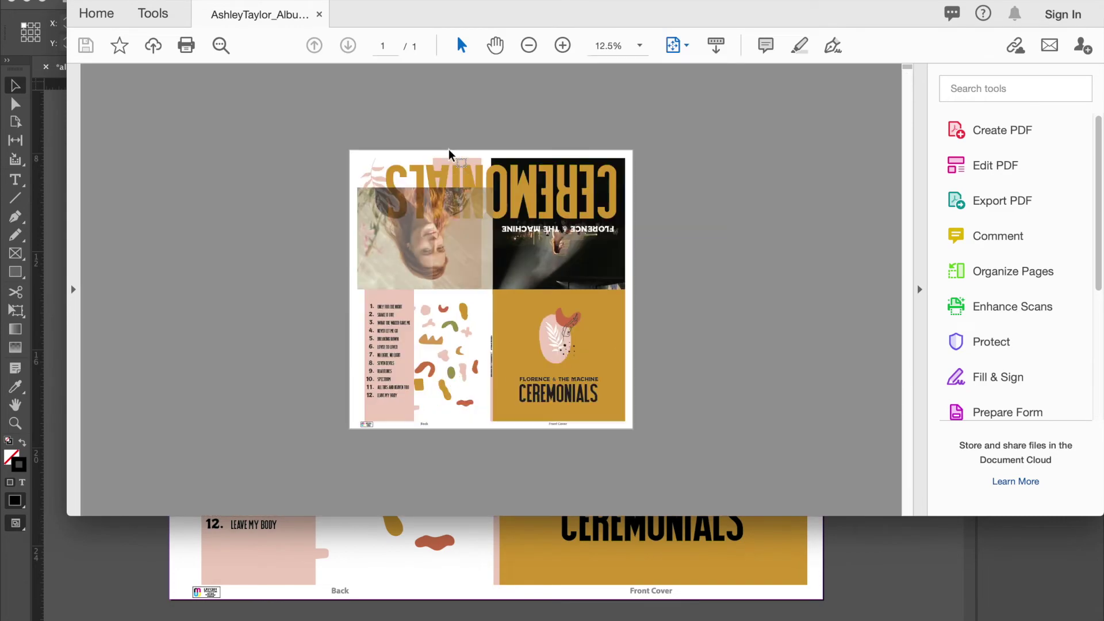
scroll(450, 155, "up", 3)
scroll(525, 299, "down", 5)
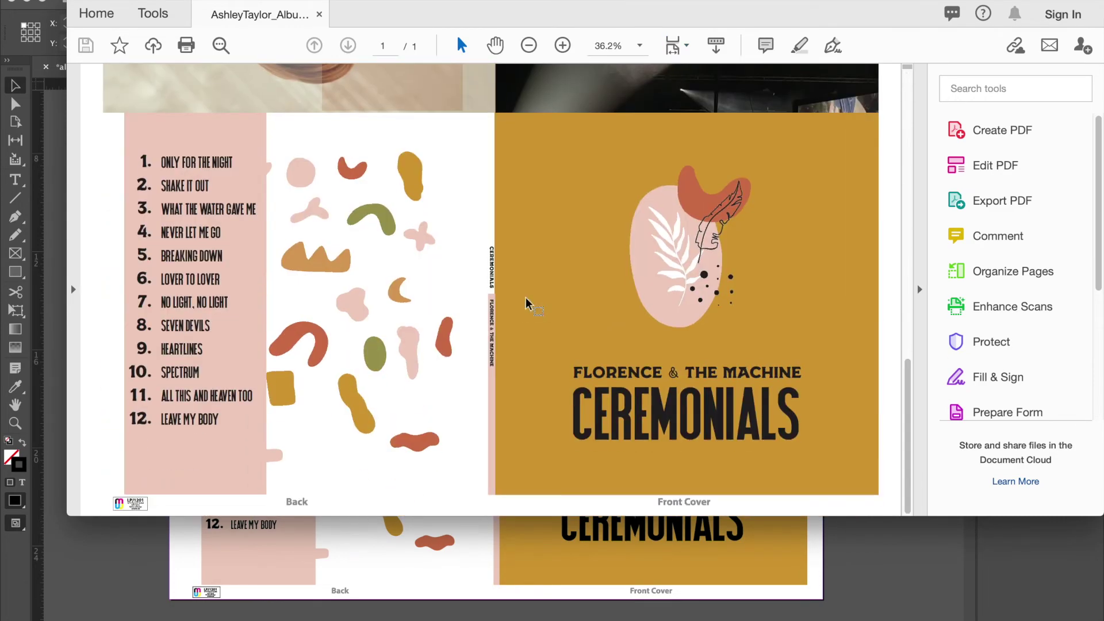
key("super+w")
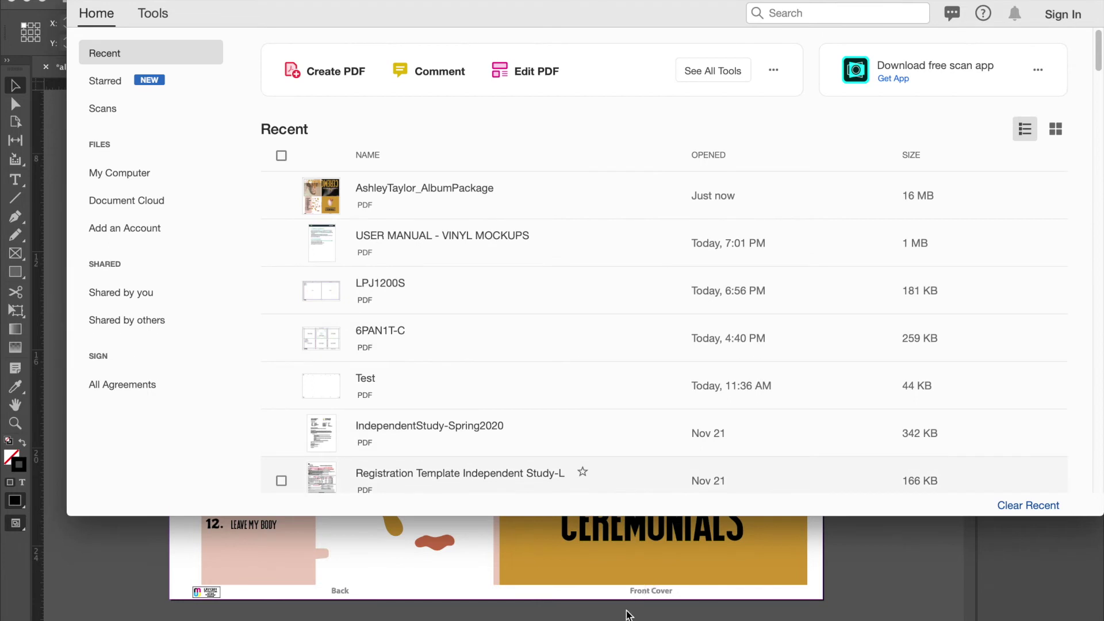
left_click(627, 615)
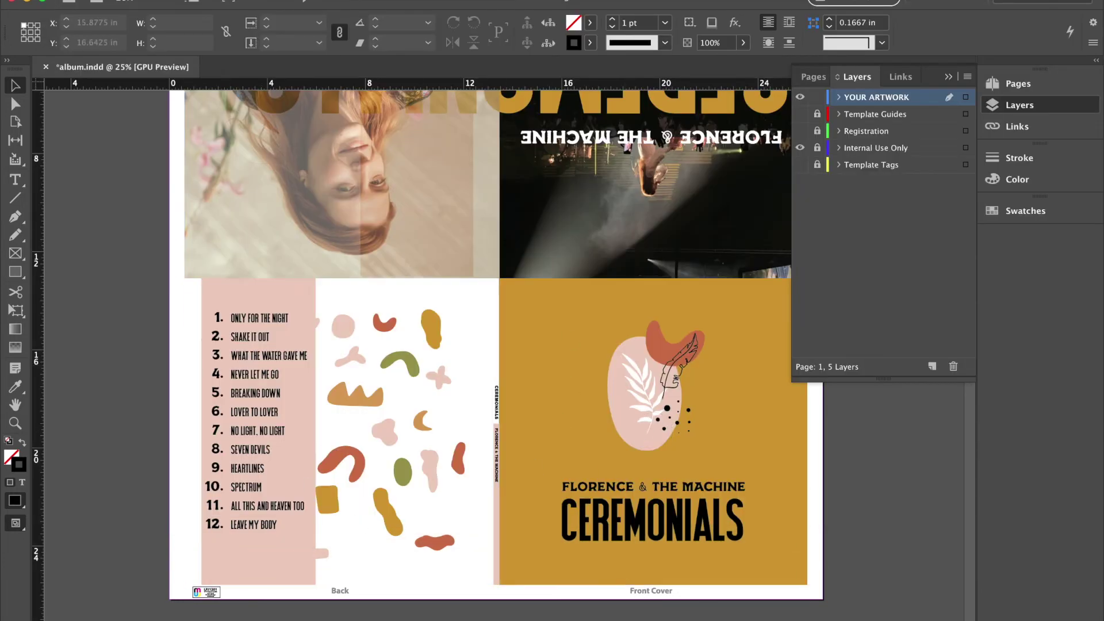
Switch to Photoshop and open 10.psd from the VINYL RECORDS MOCKUPS folder.
mouse_move(608, 613)
left_click(608, 602)
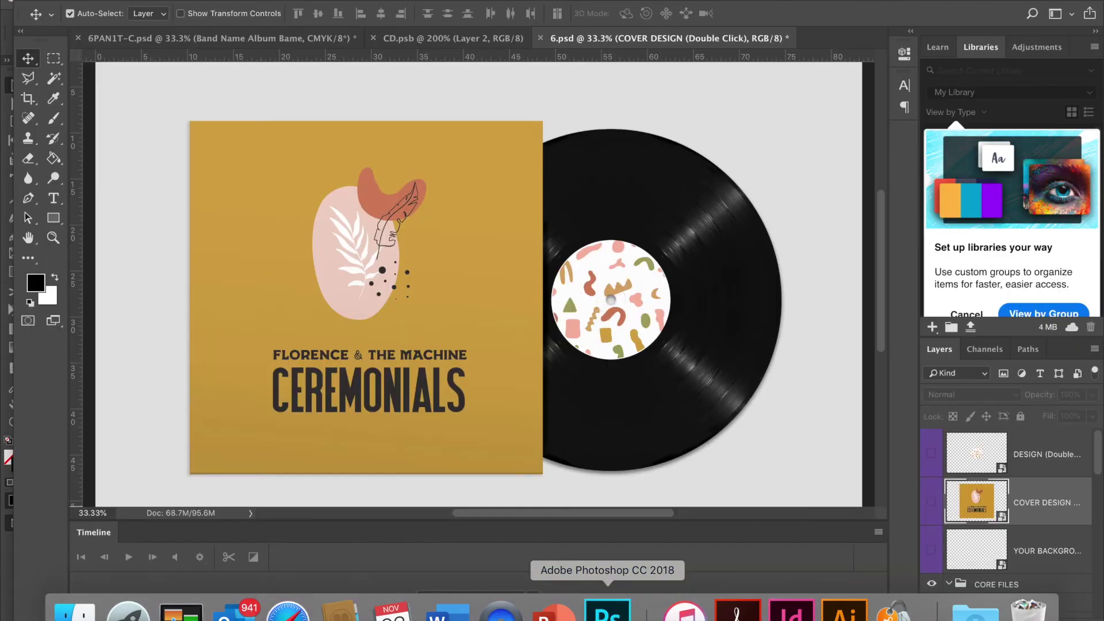
scroll(595, 302, "down", 2)
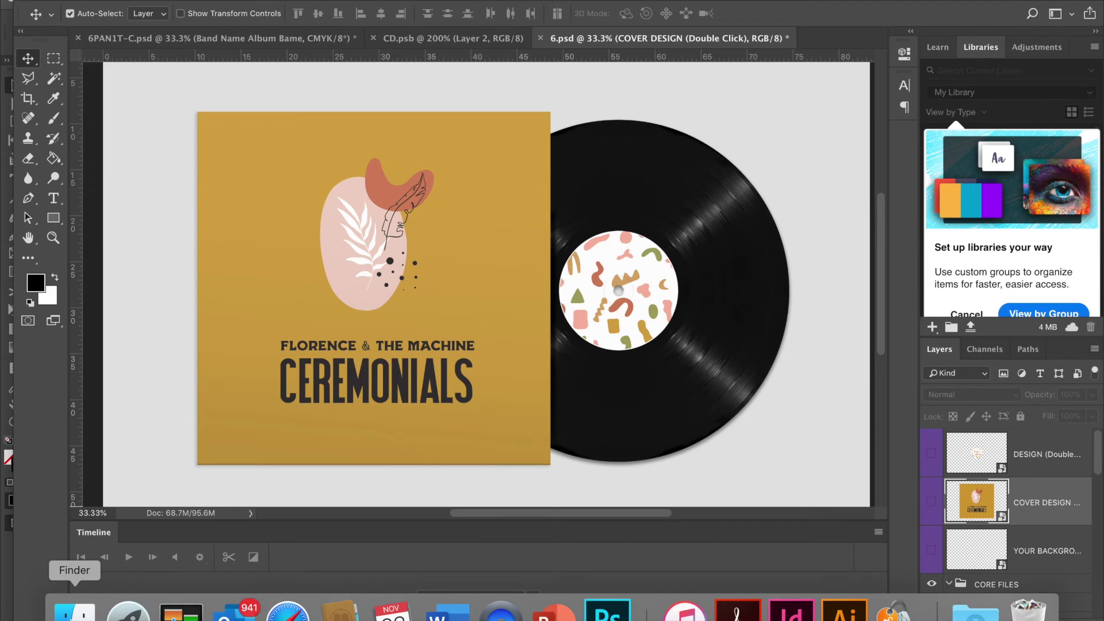
left_click(30, 604)
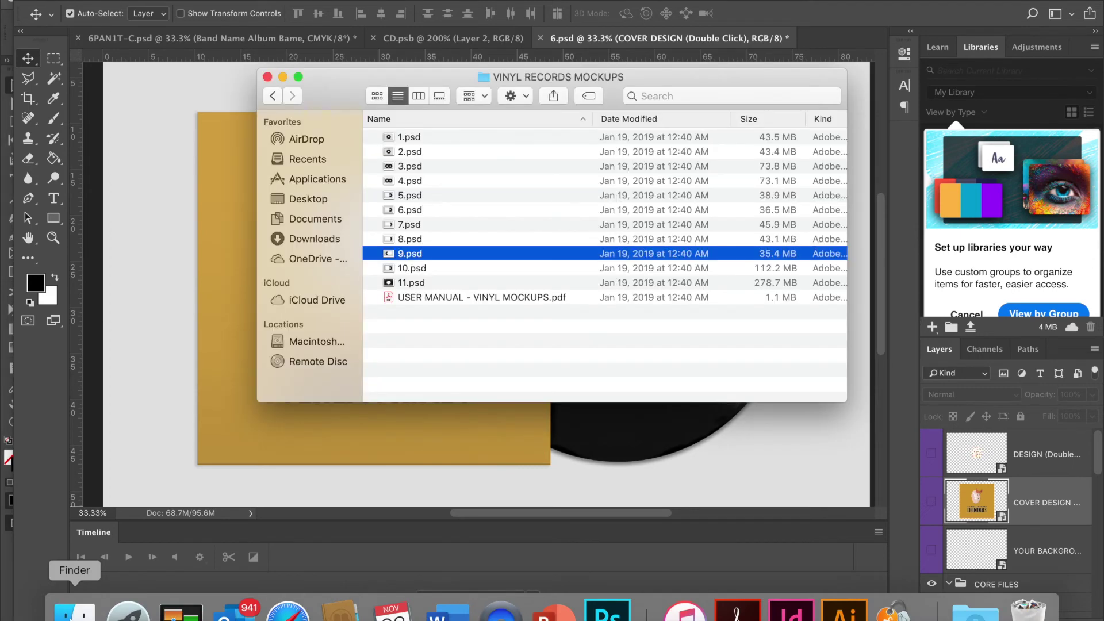
double_click(421, 270)
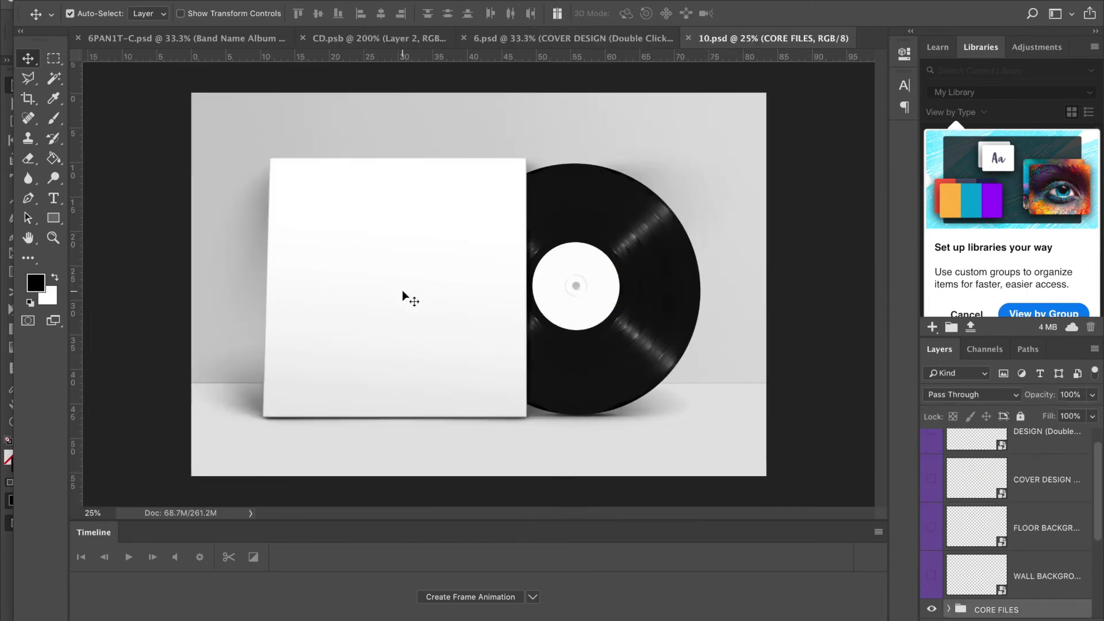
key("super+plus")
key("super+minus")
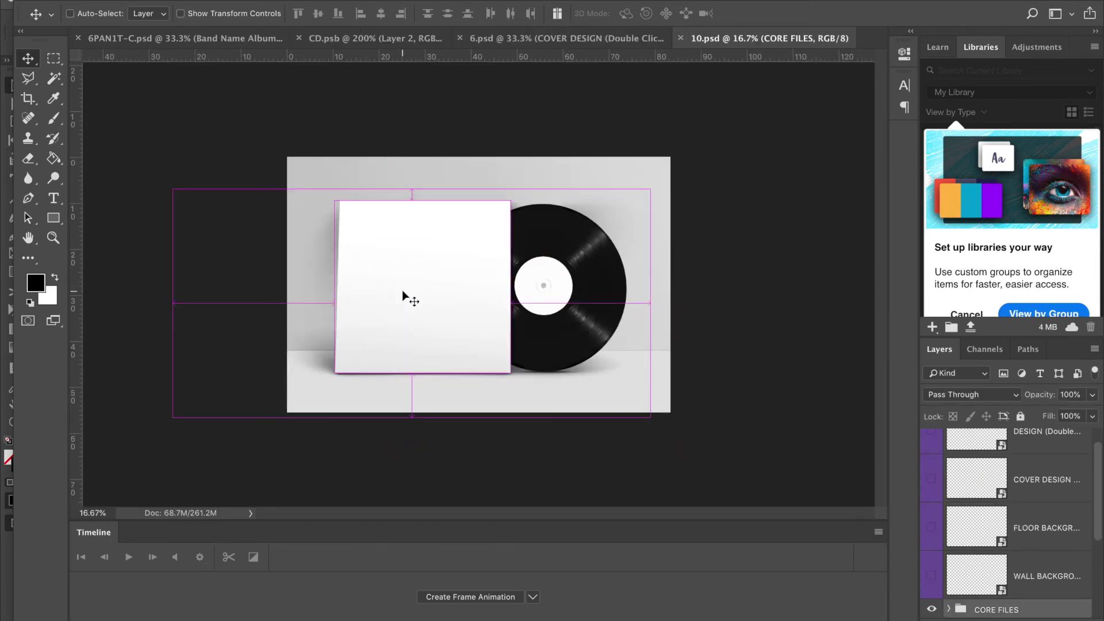
key("super+plus")
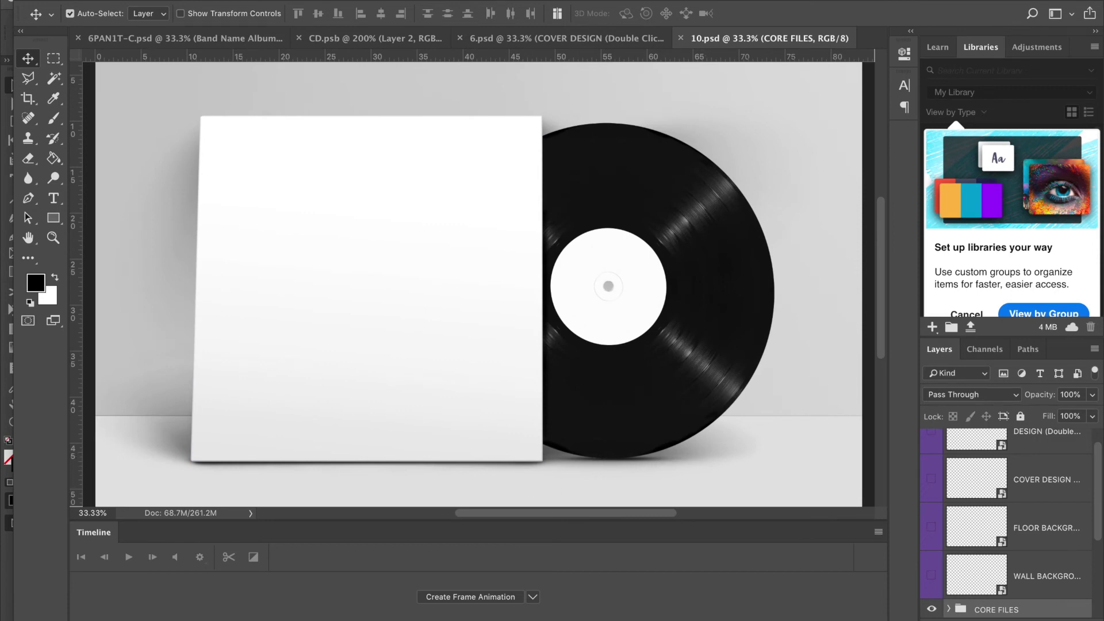
Widen the panel dock and open the COVER DESIGN smart object for editing.
left_click(69, 599)
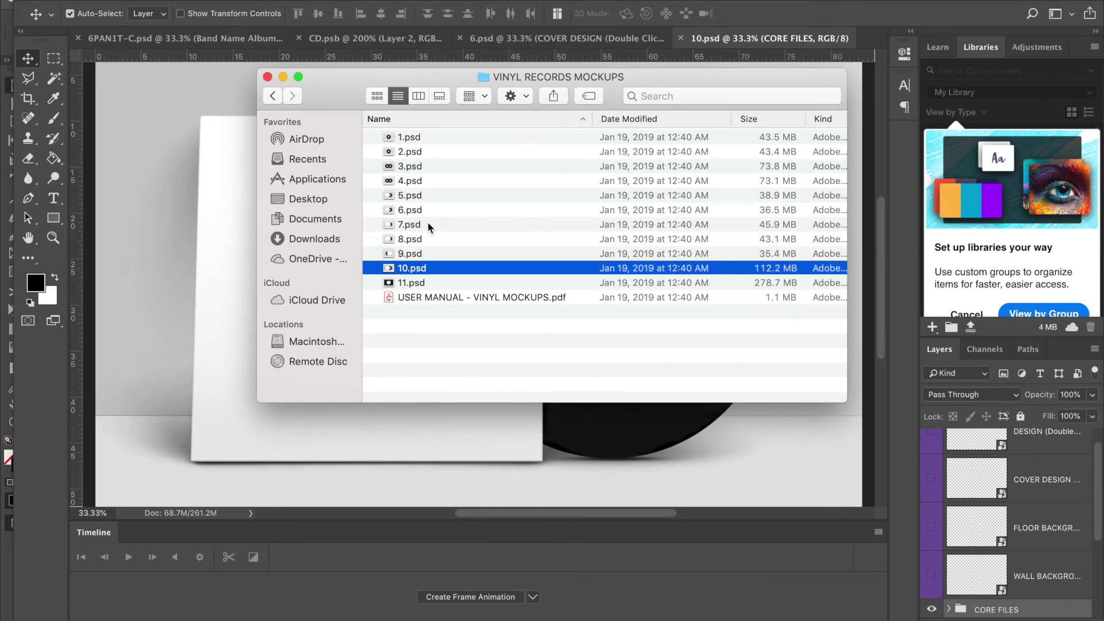
left_click(450, 405)
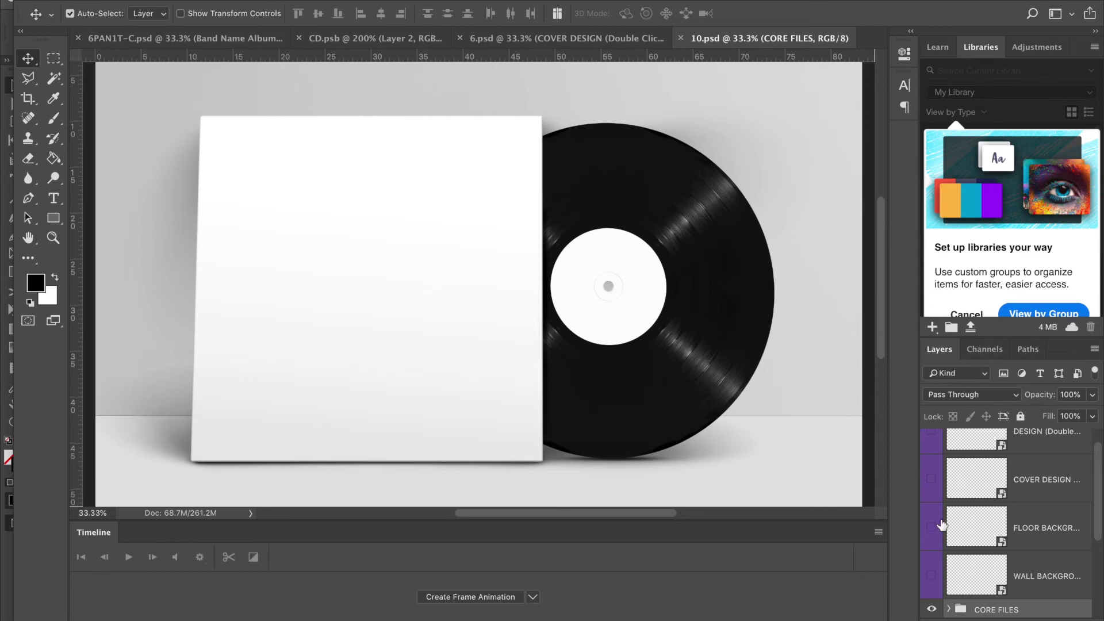
scroll(942, 525, "up", 2)
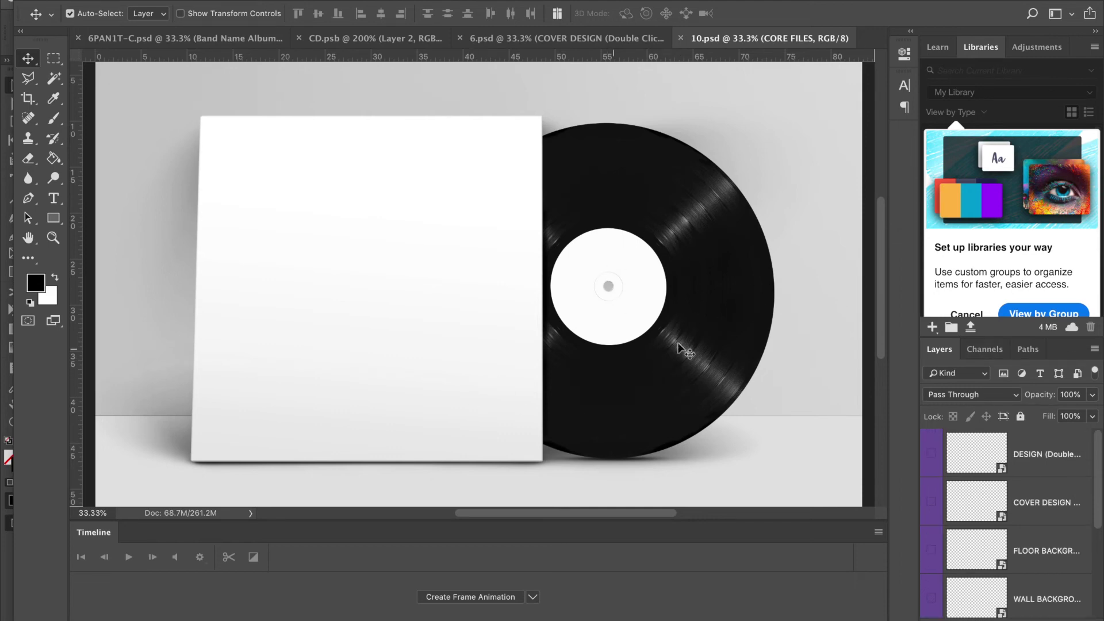
scroll(1020, 566, "down", 3)
scroll(1020, 567, "up", 3)
left_click_drag(918, 40, 791, 41)
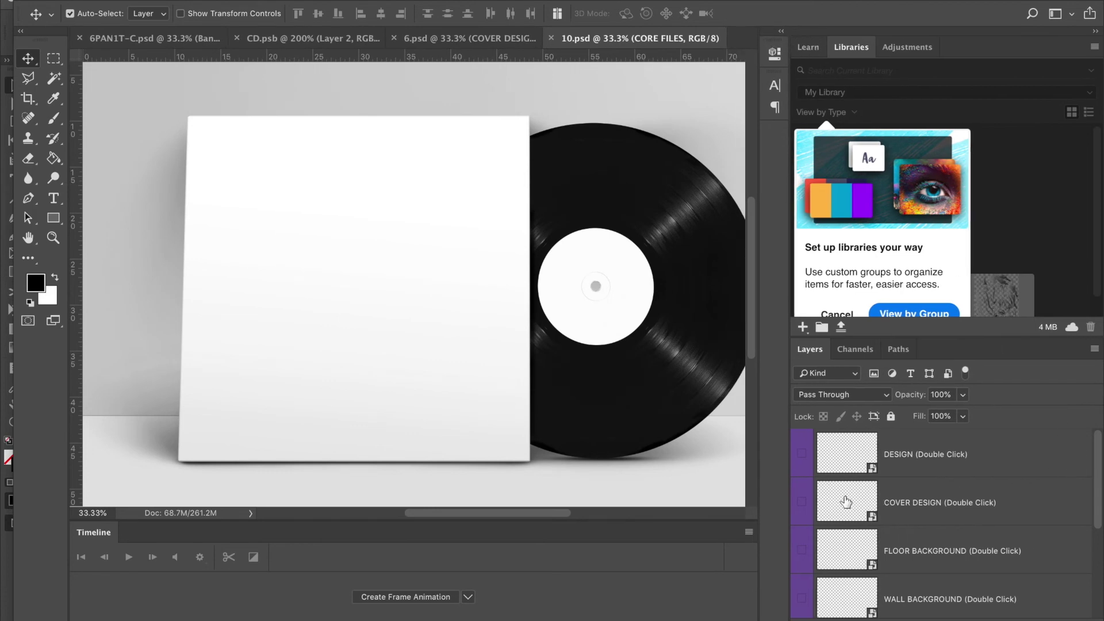
double_click(846, 502)
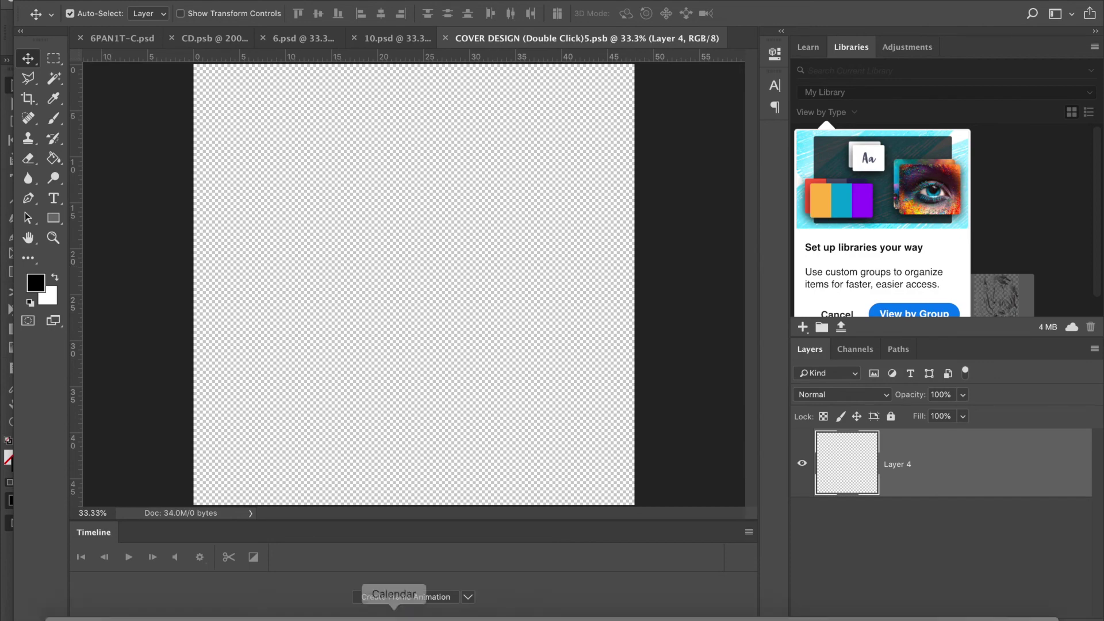
Place front.ai from the Desktop and scale it to fill the cover canvas.
left_click(74, 601)
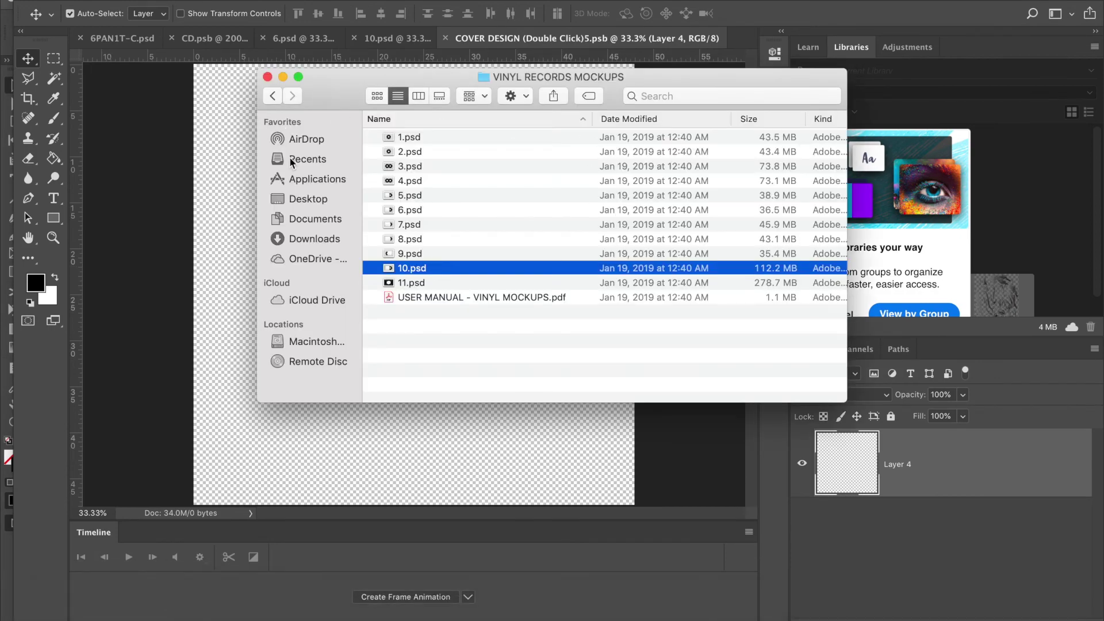
left_click(304, 199)
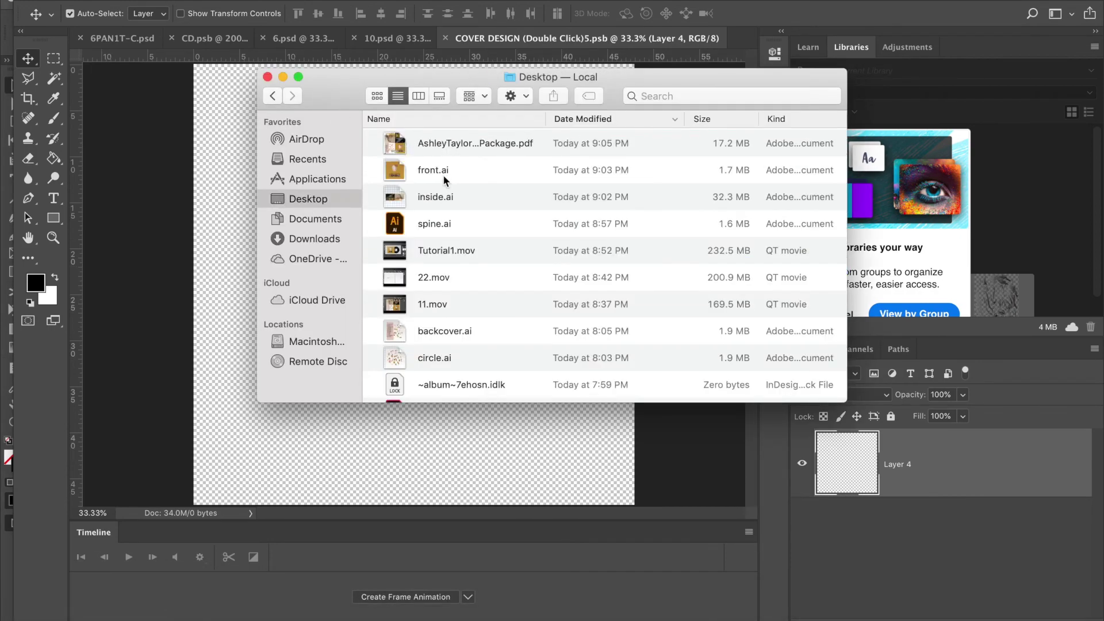
left_click_drag(444, 180, 338, 433)
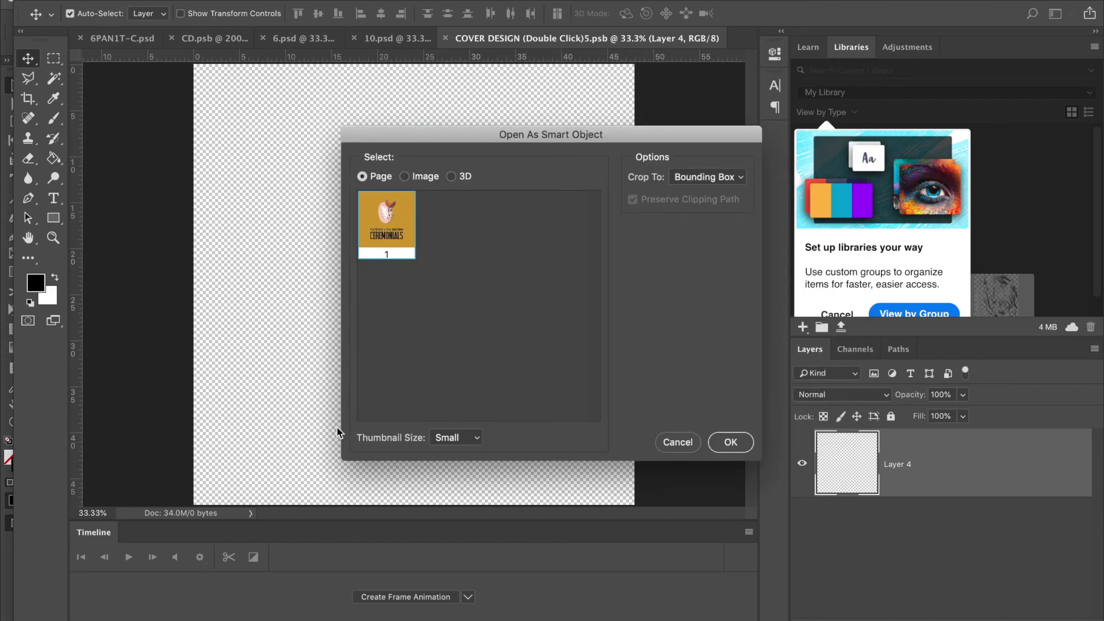
key("Return")
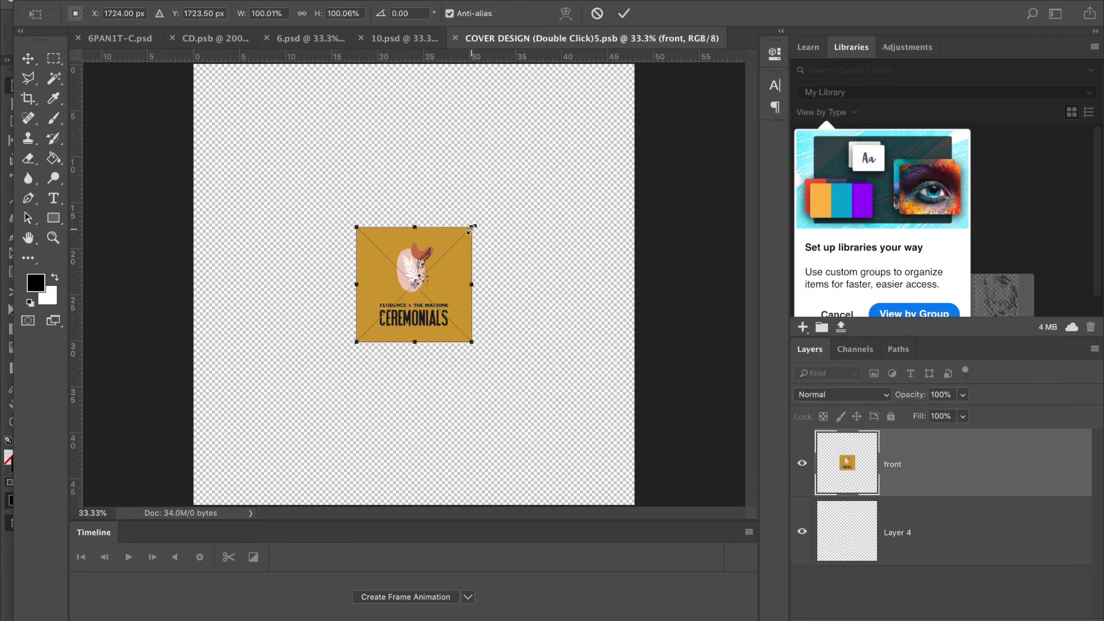
left_click_drag(472, 227, 657, 85)
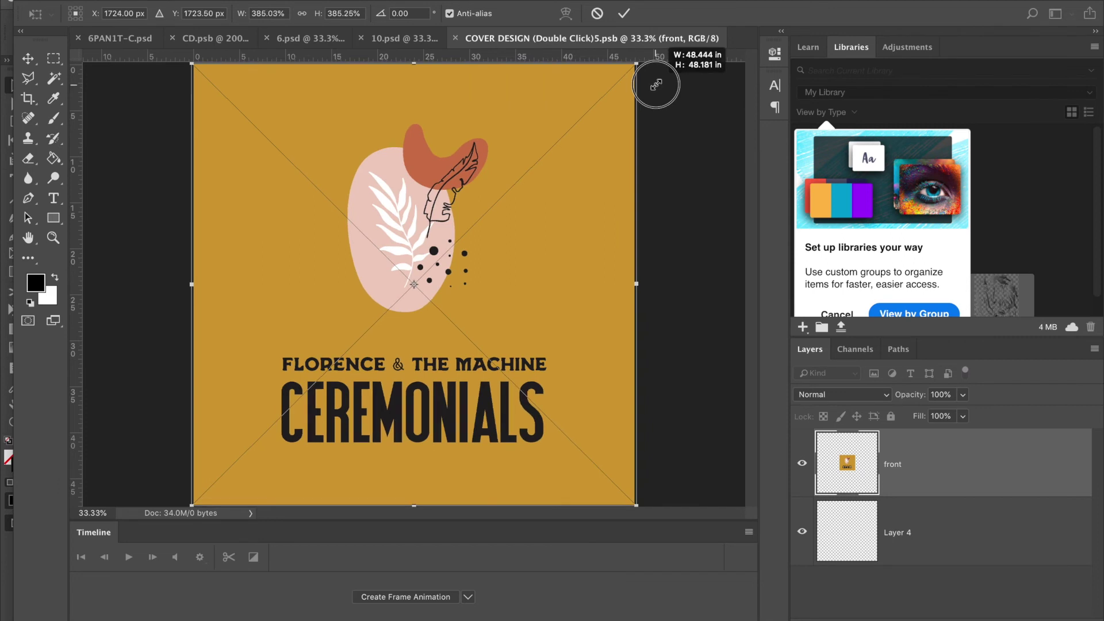
key("Return")
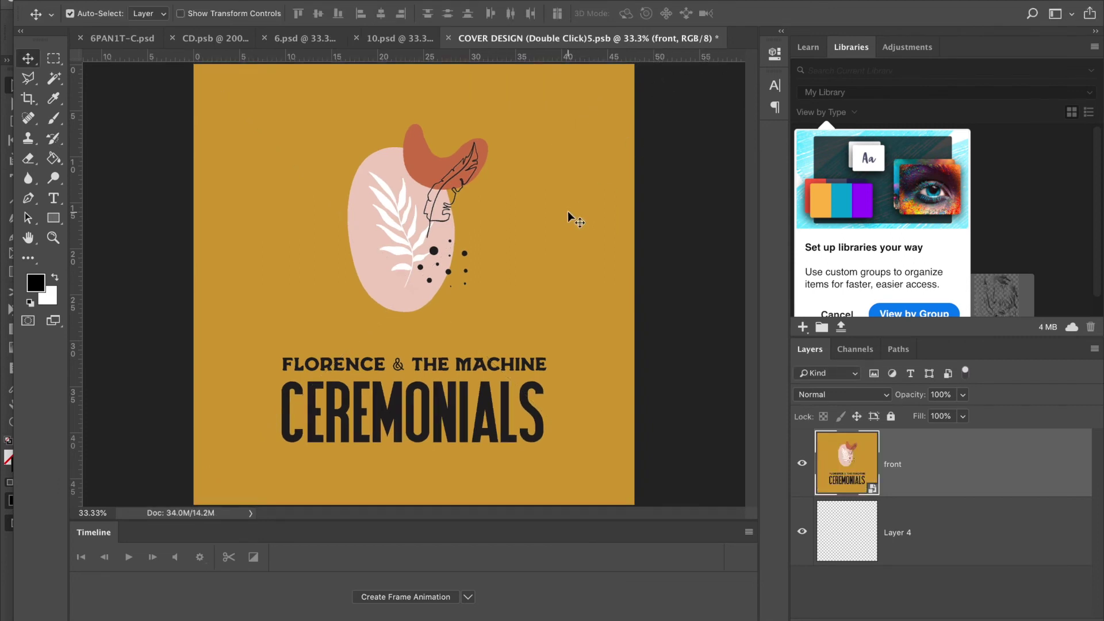
Close the COVER DESIGN smart object, saving the new sleeve into 10.psd.
key("super+w")
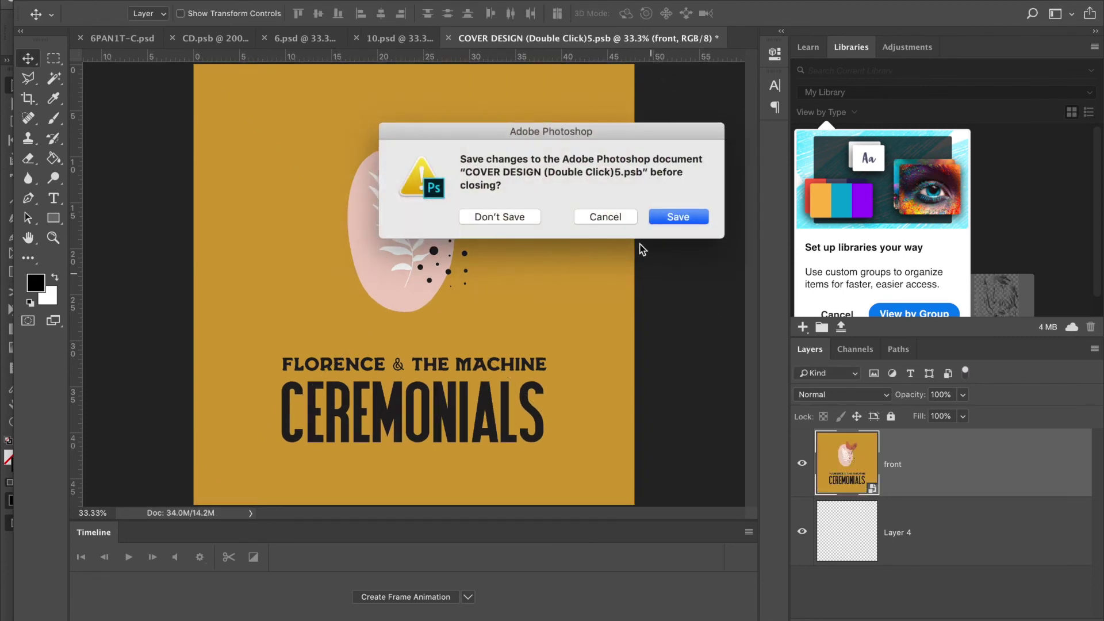
left_click(701, 216)
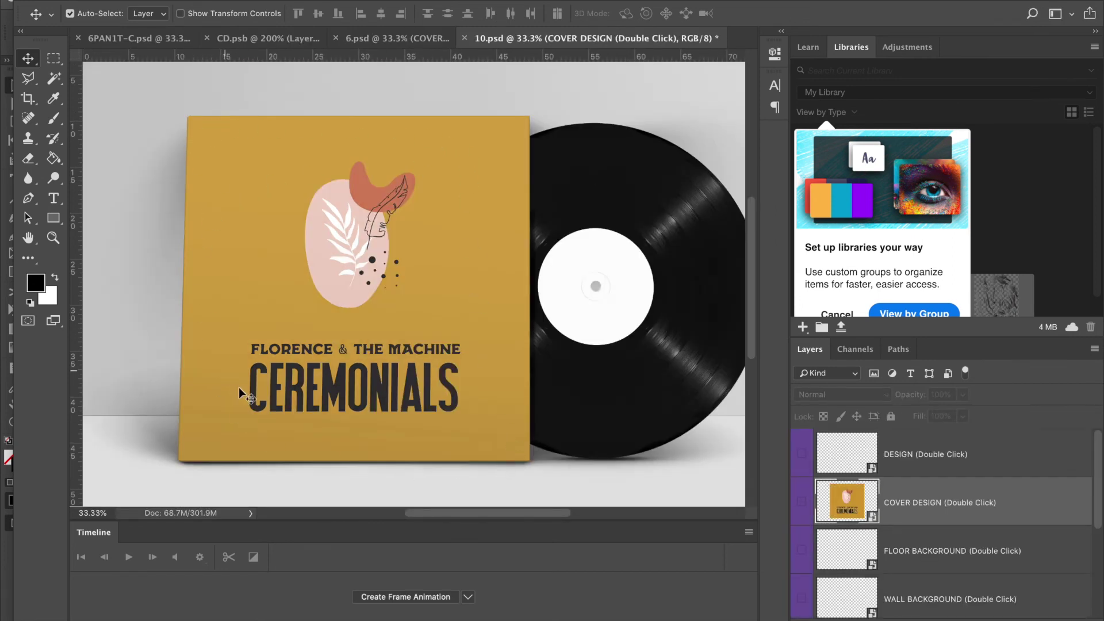
scroll(615, 440, "right", 3)
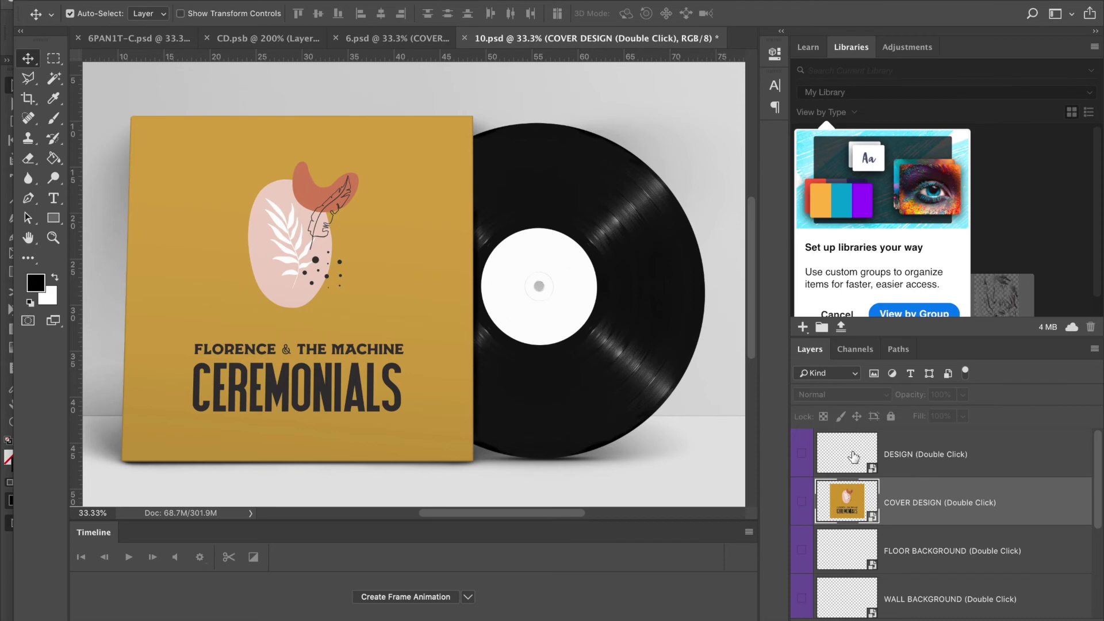
Open the DESIGN smart object and place circle.ai from Finder onto the label.
double_click(853, 458)
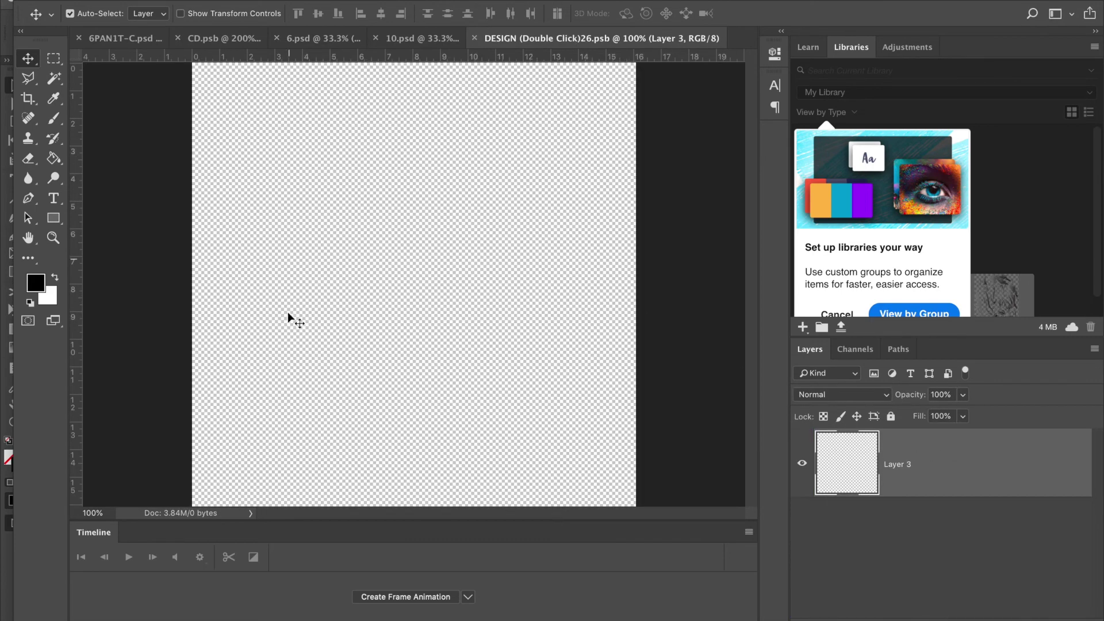
left_click(75, 612)
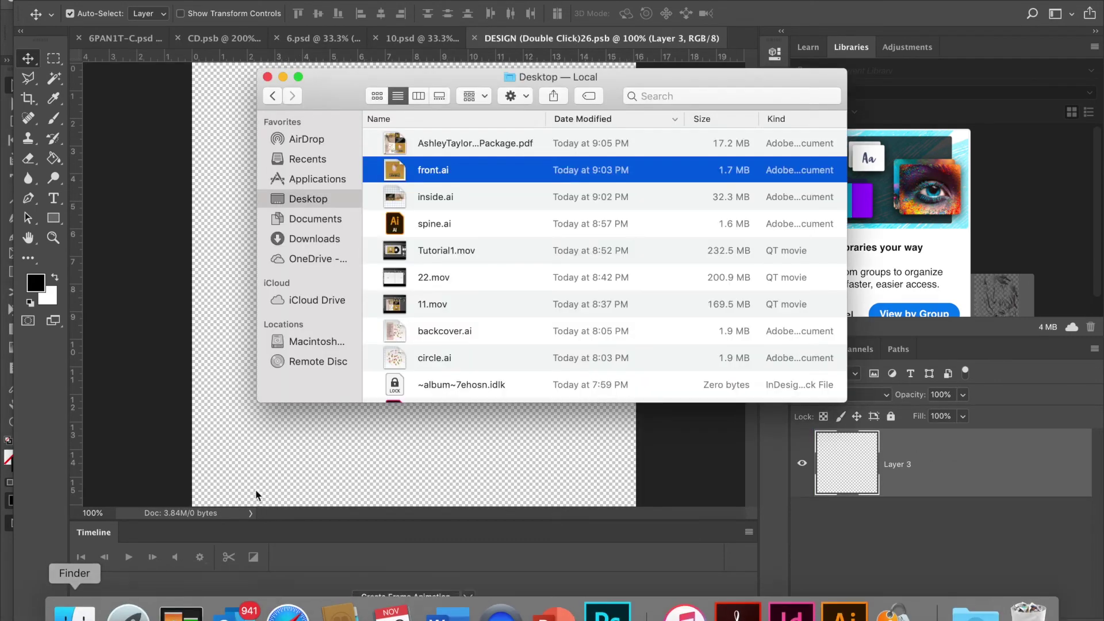
left_click_drag(472, 364, 431, 449)
left_click(731, 442)
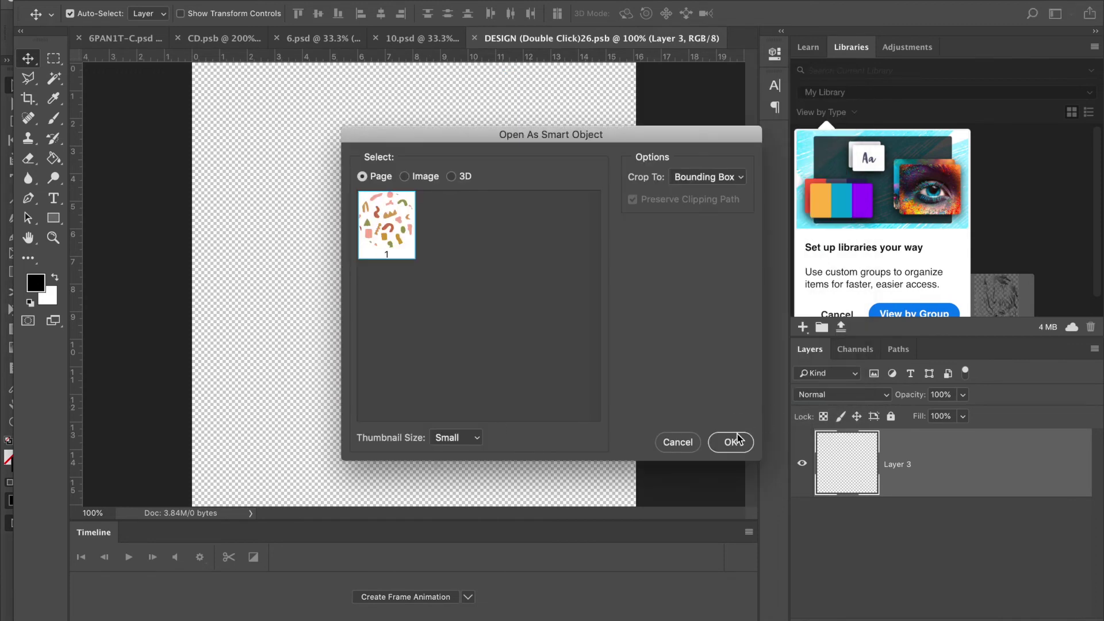
Scale the circle to fill the label canvas, then close and save the smart object.
scroll(493, 232, "up", 1)
scroll(490, 232, "down", 3)
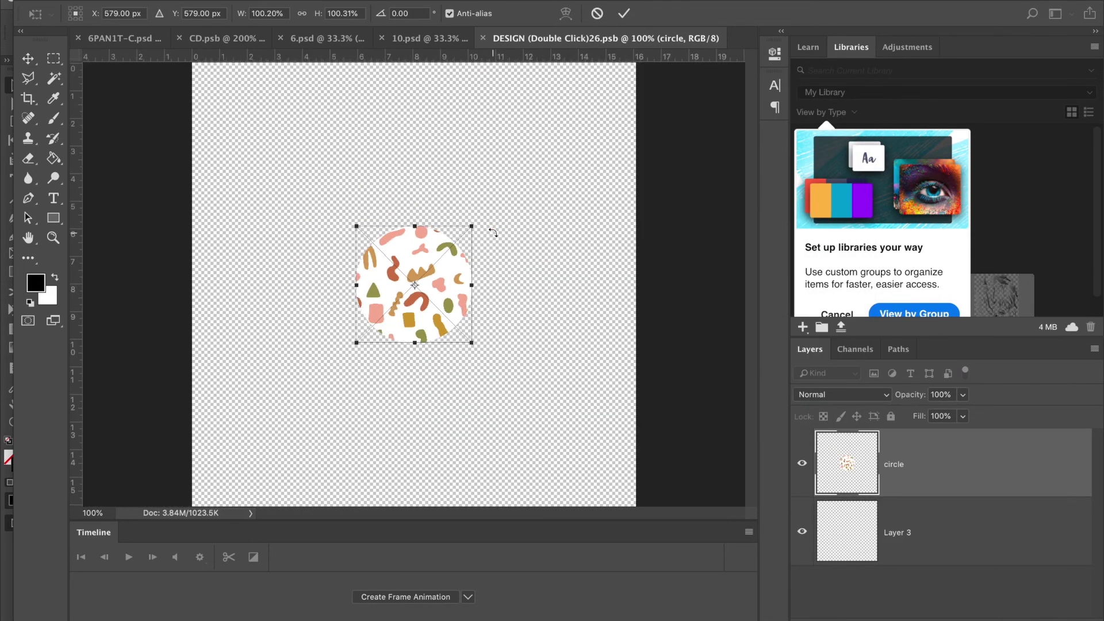
left_click_drag(455, 248, 586, 158)
key("Return")
key("super+w")
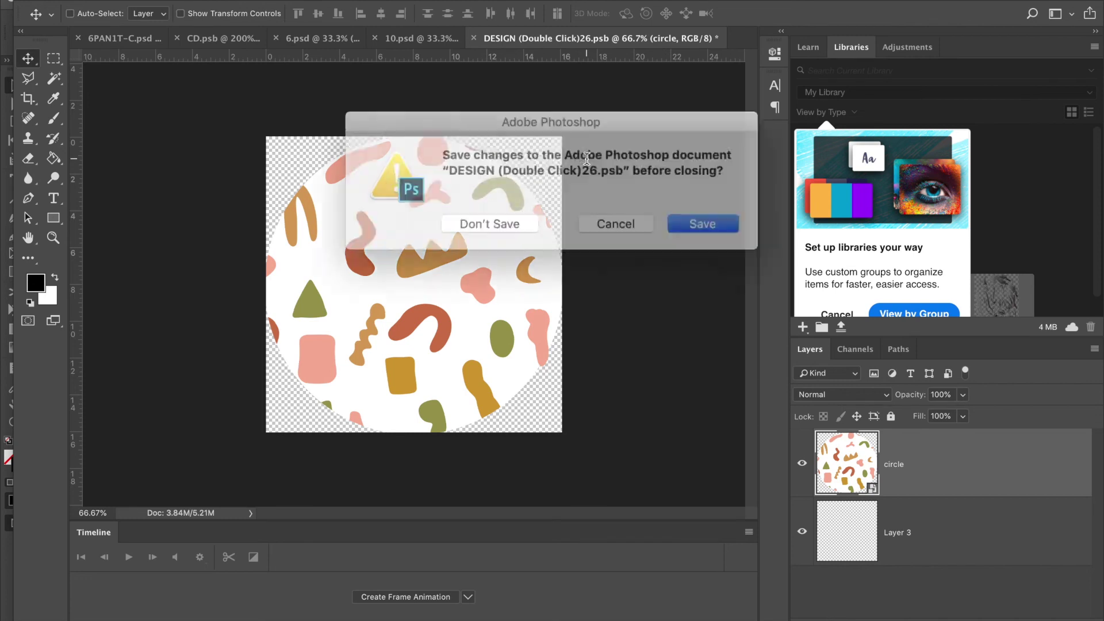
left_click(690, 221)
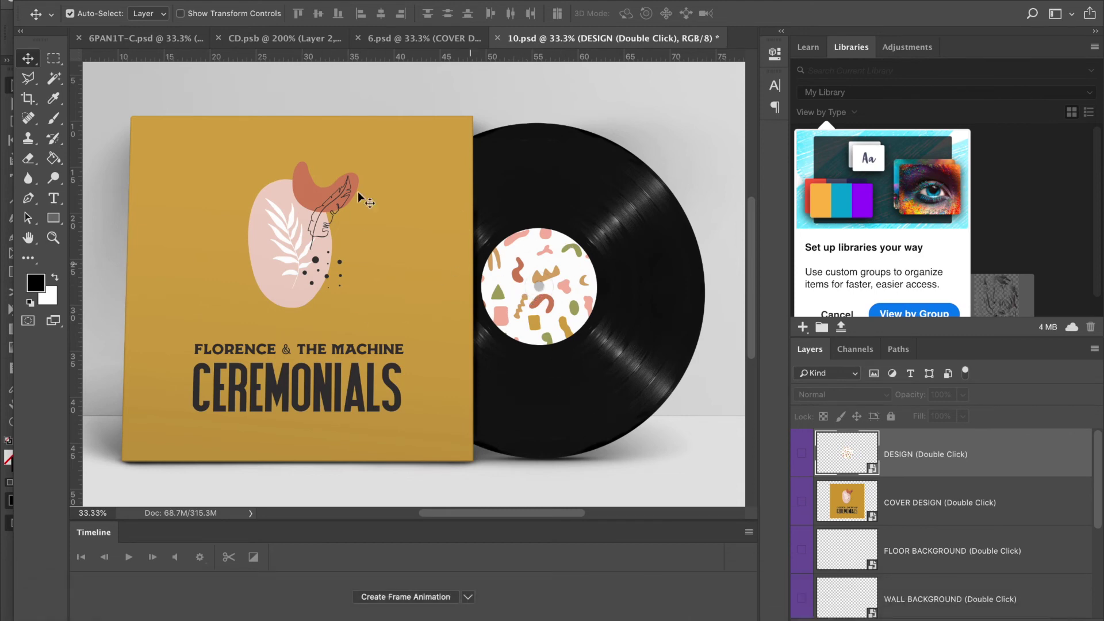
Save 10.psd to the Desktop as a quality-12 JPEG named with the owner's name plus _FrontMockup.
left_click(138, 0)
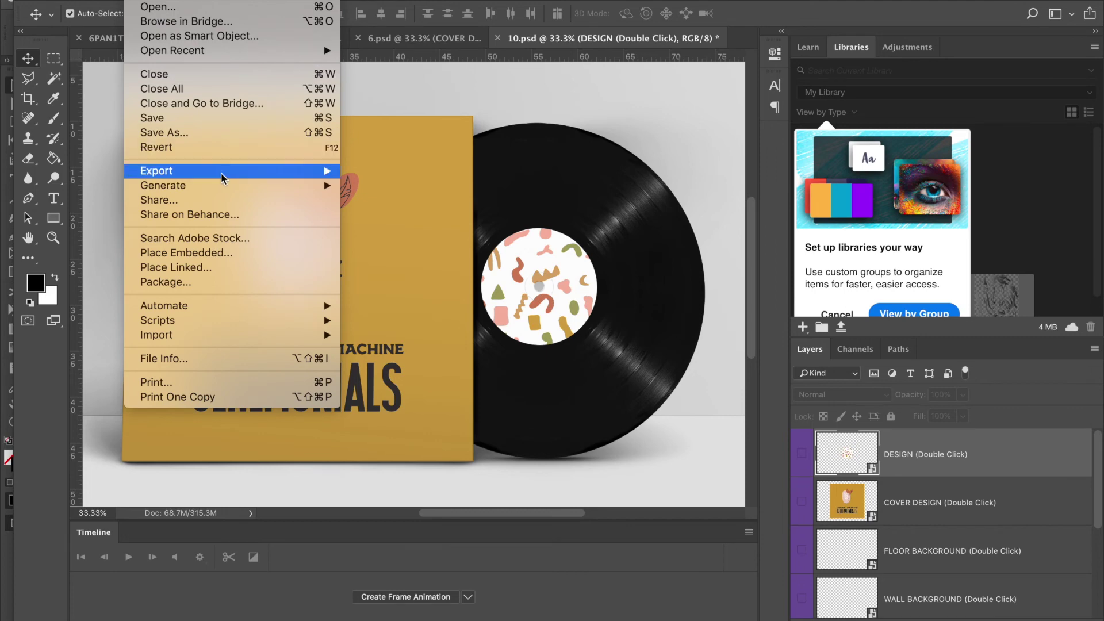
mouse_move(224, 173)
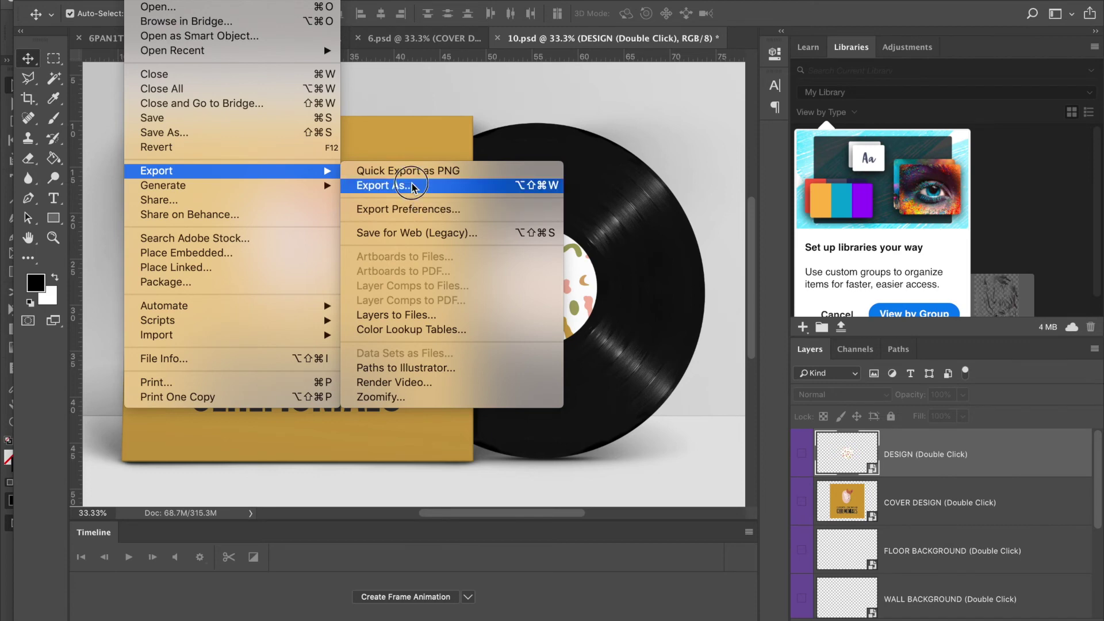
left_click(250, 130)
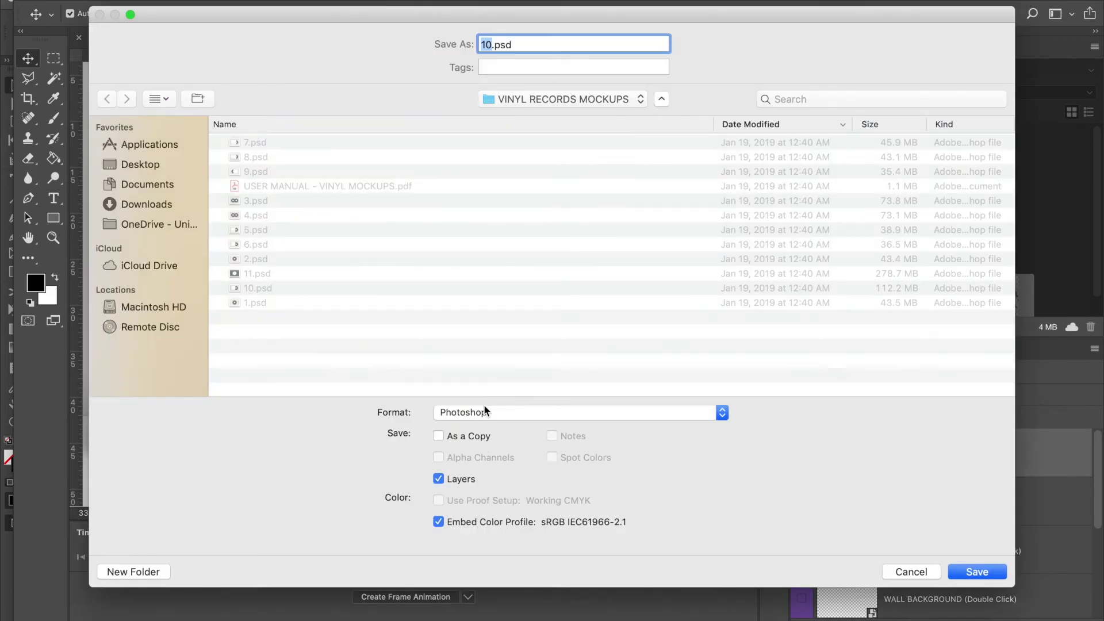
left_click(485, 412)
left_click(474, 504)
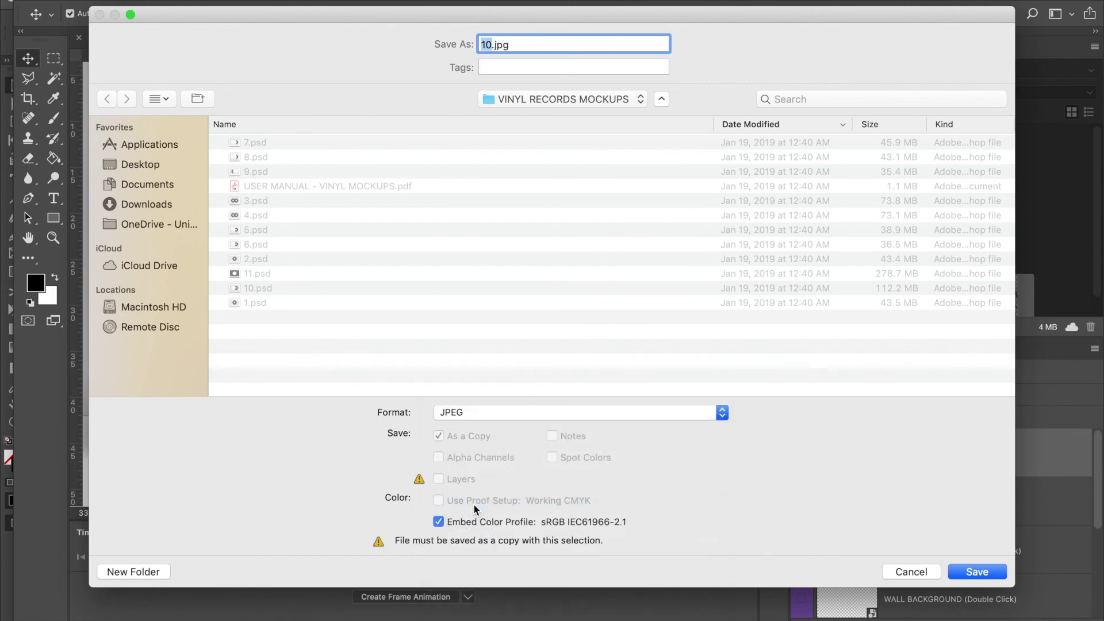
type("AshleyTaylor_FrongMocku")
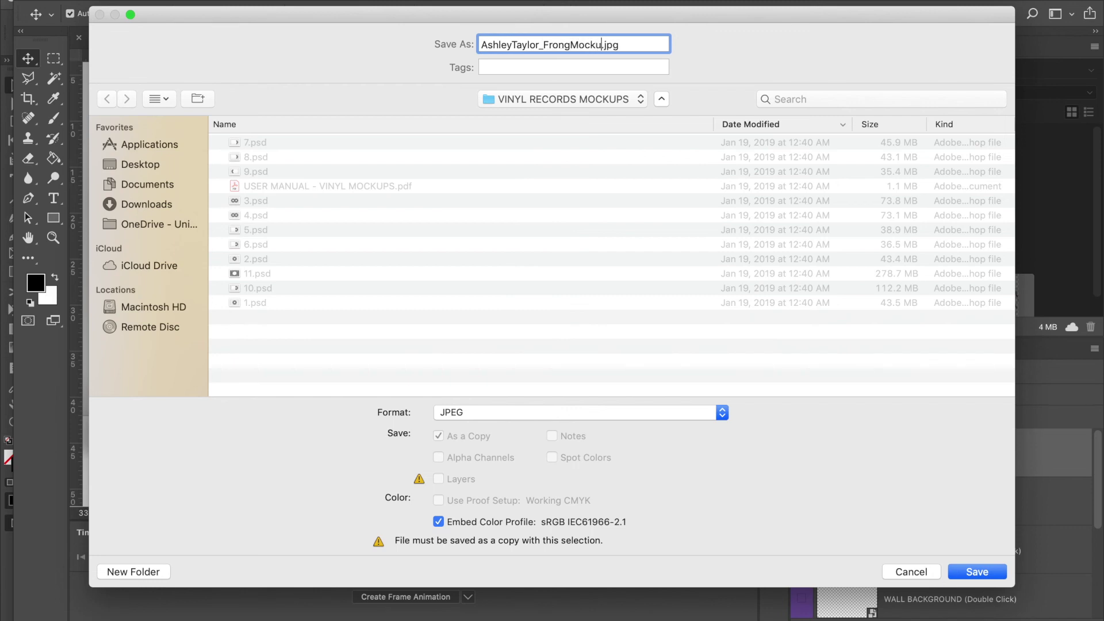
key("BackSpace")
key("BackSpace")
key("BackSpace")
key("BackSpace")
key("BackSpace")
type("tMockup")
left_click(153, 163)
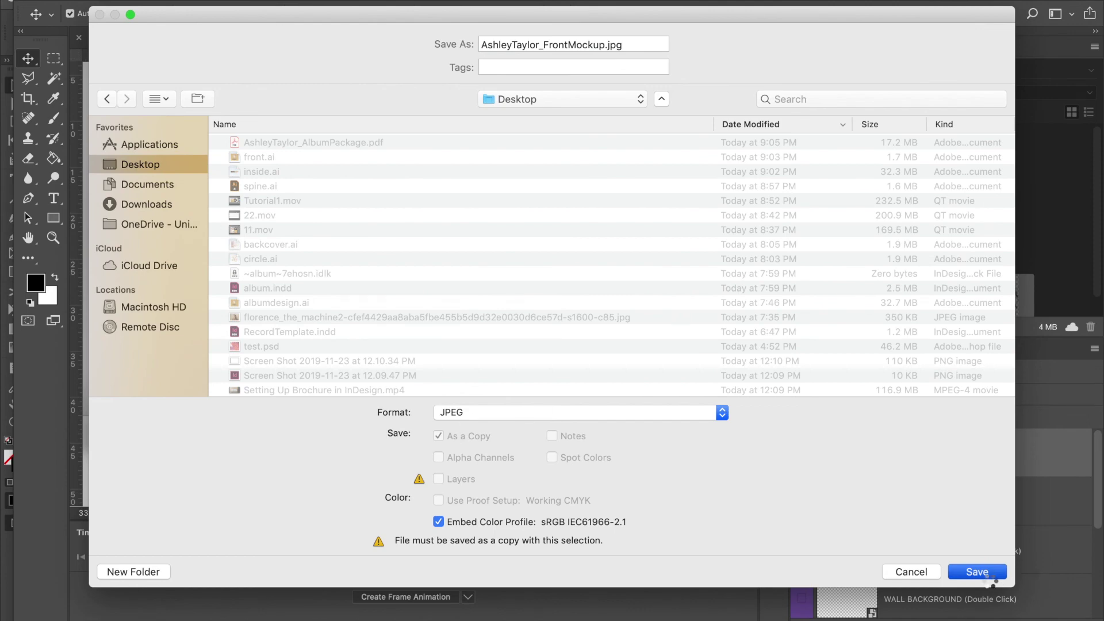
left_click(977, 572)
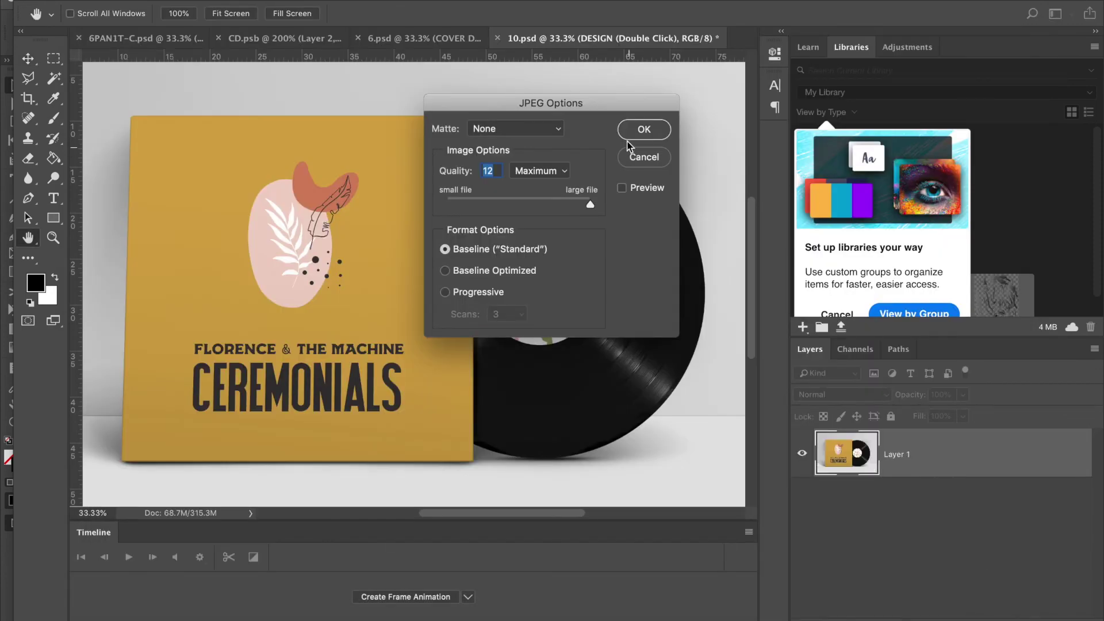
left_click(643, 130)
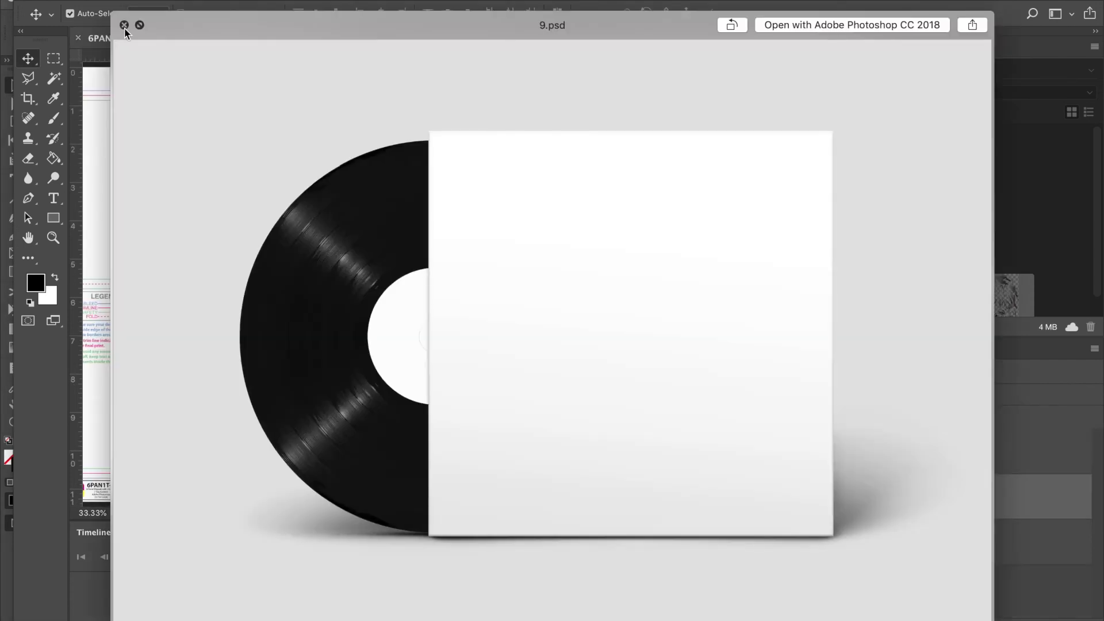
Open 9.psd and enter its DESIGN smart object.
left_click(124, 26)
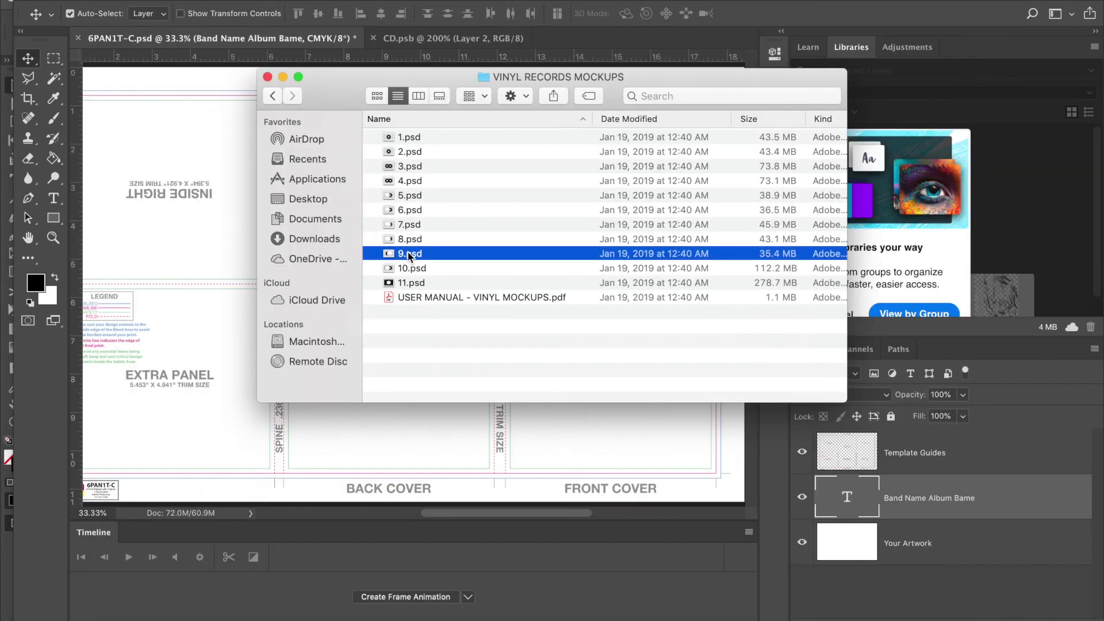
double_click(410, 254)
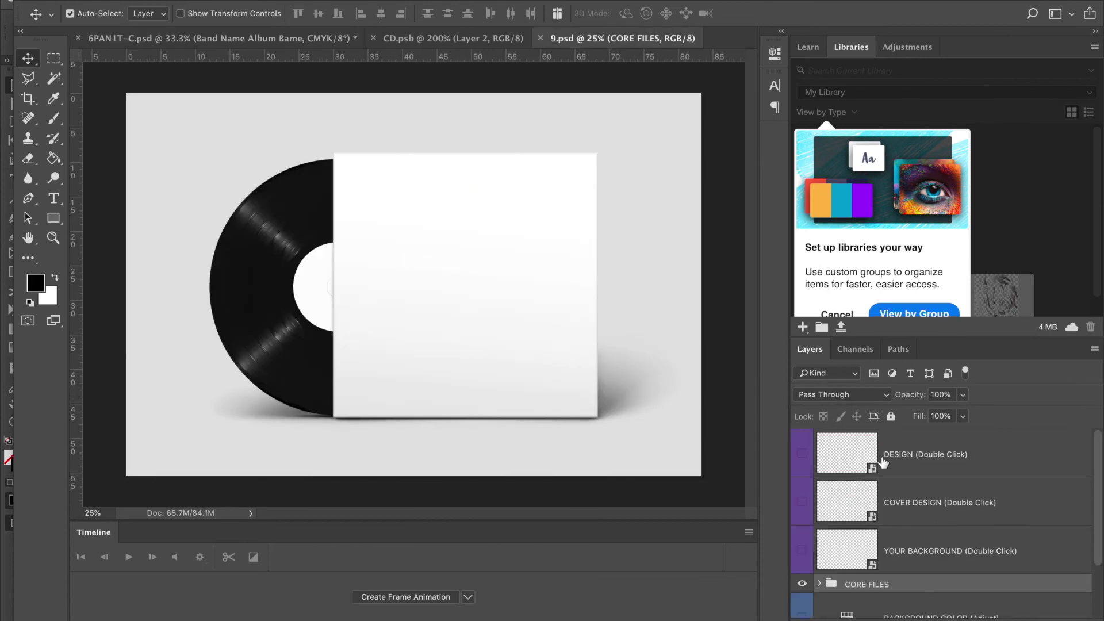
left_click(844, 456)
double_click(843, 456)
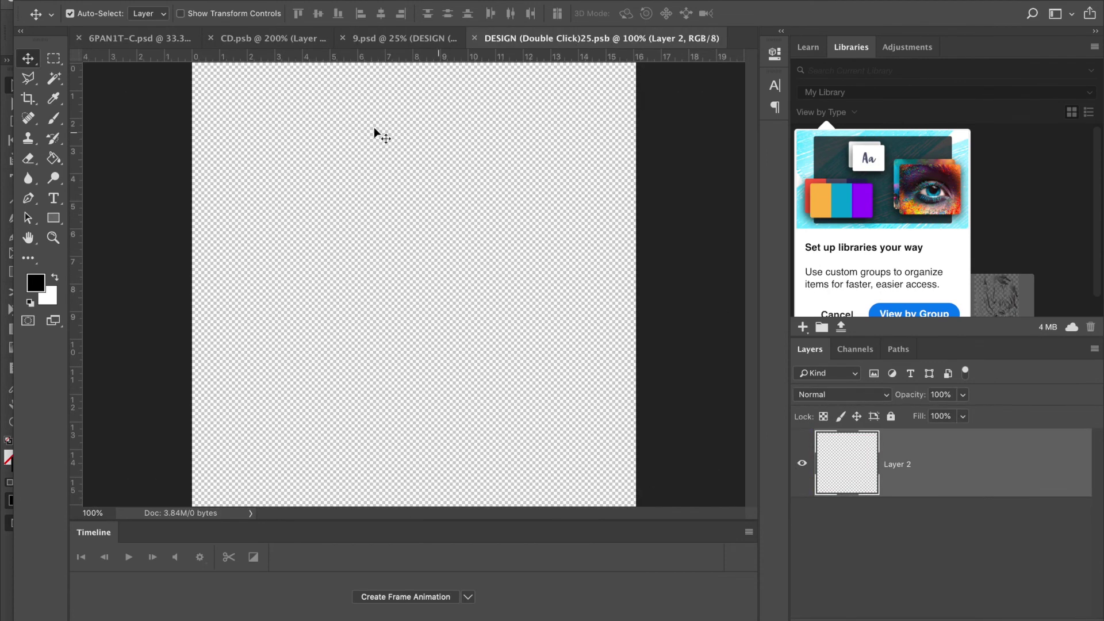
Place circle.ai from the Desktop onto the label canvas.
mouse_move(287, 618)
left_click(67, 616)
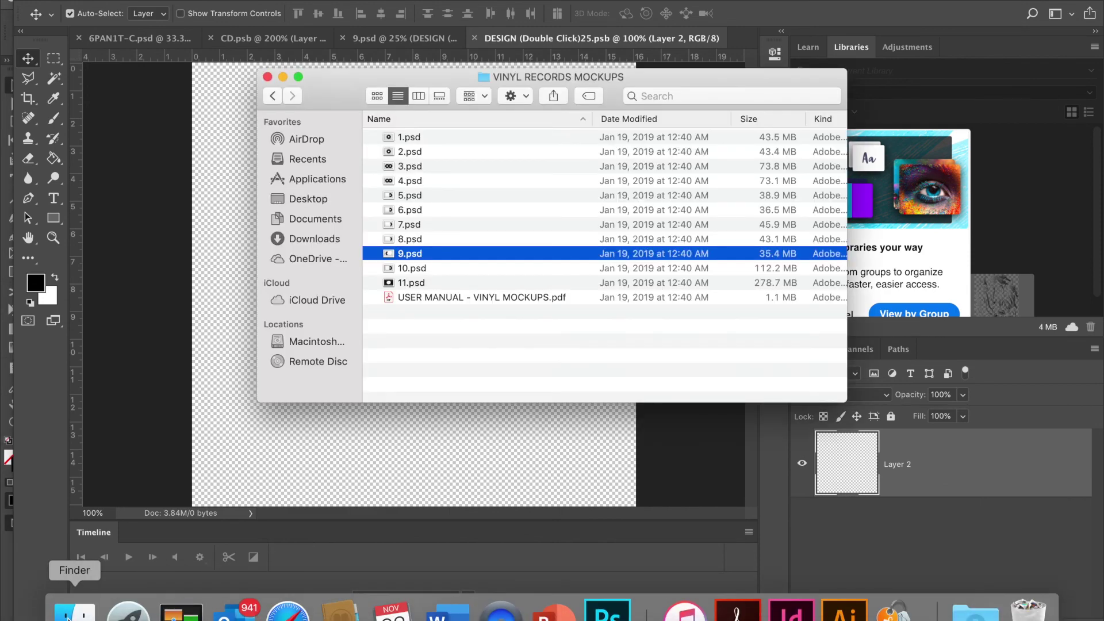
left_click(268, 76)
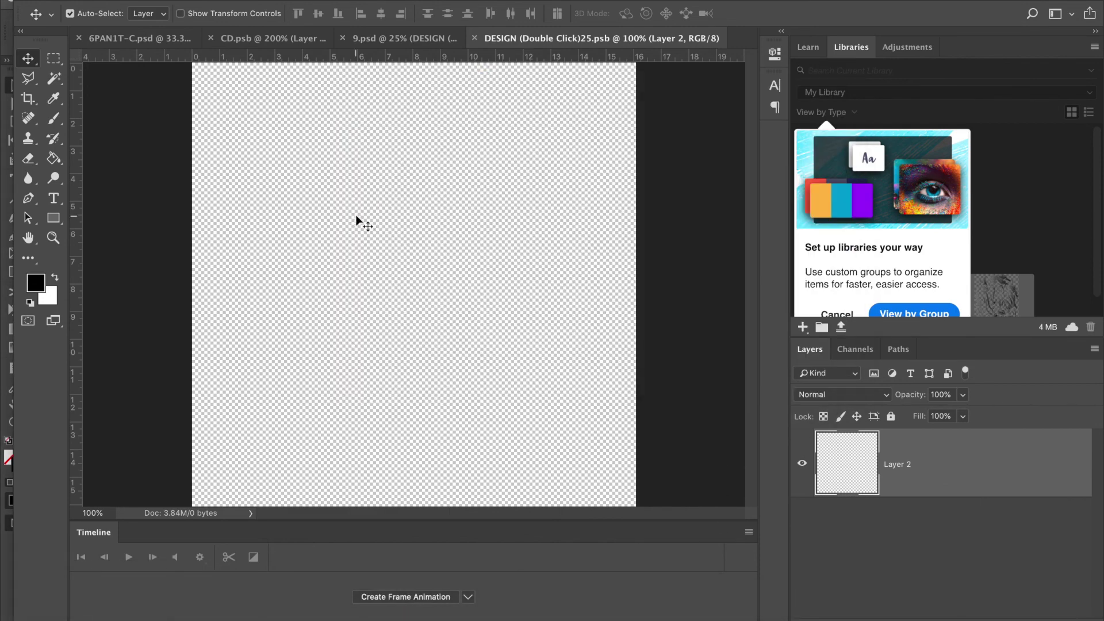
mouse_move(235, 615)
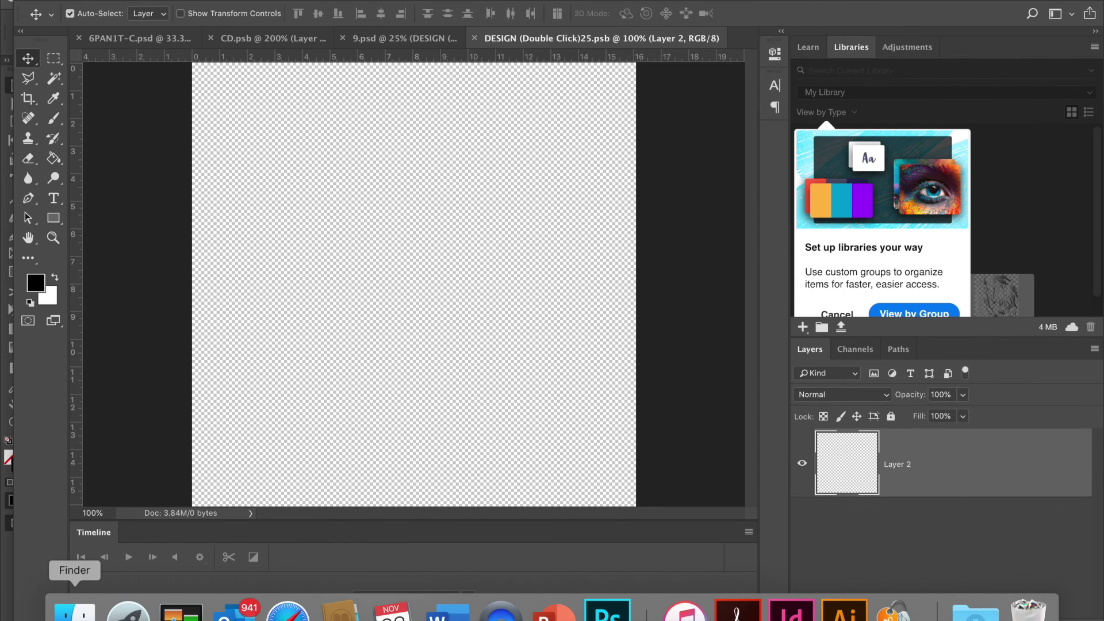
left_click(75, 614)
left_click(325, 199)
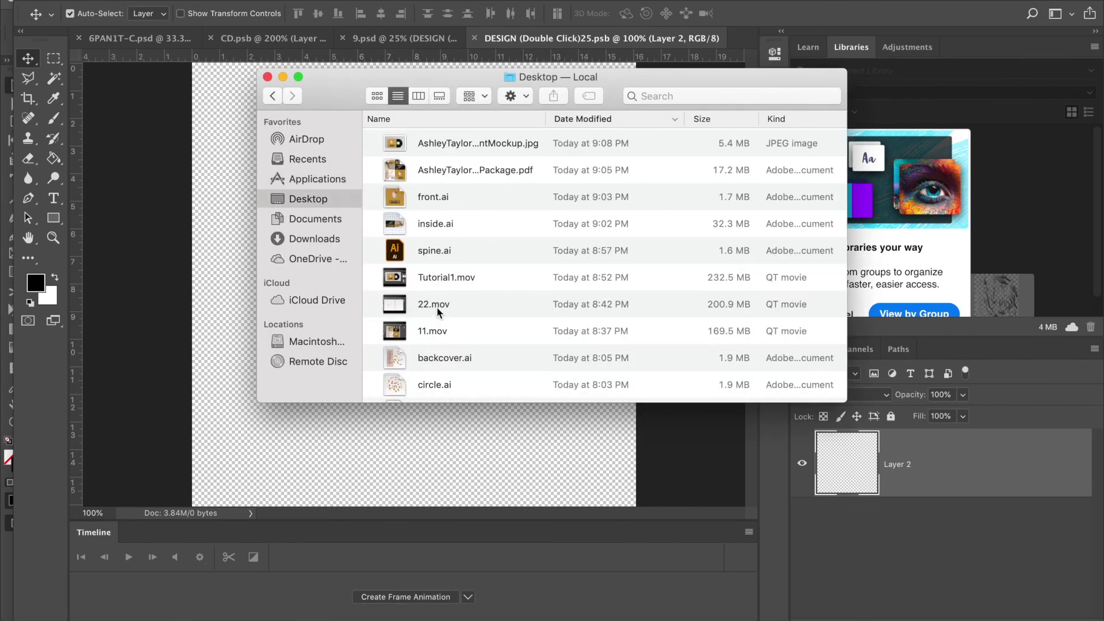
left_click_drag(443, 385, 414, 430)
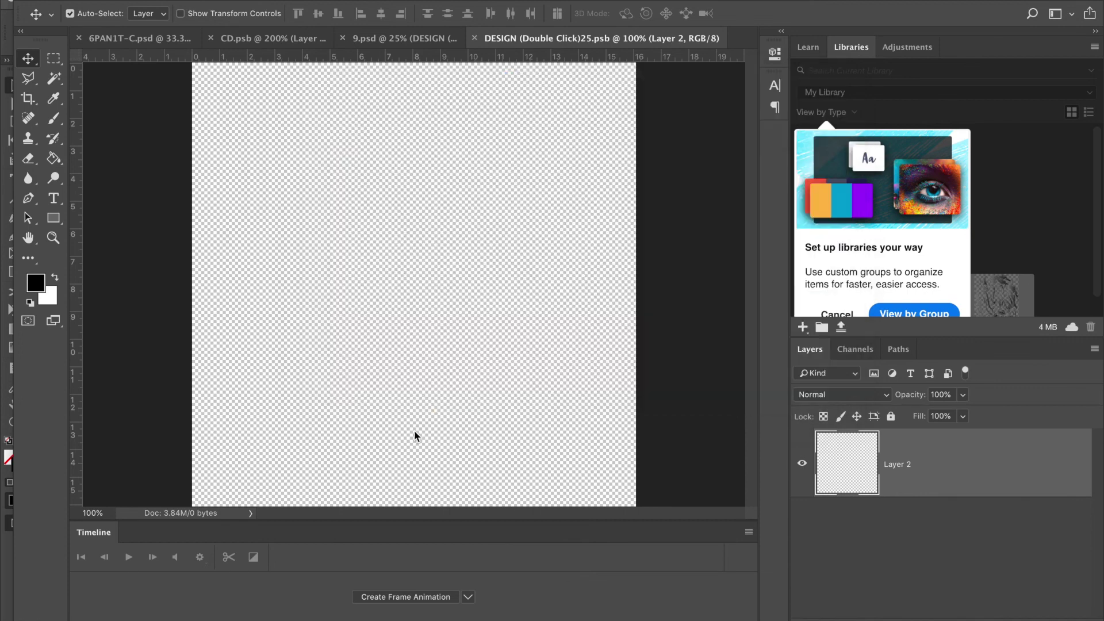
key("Return")
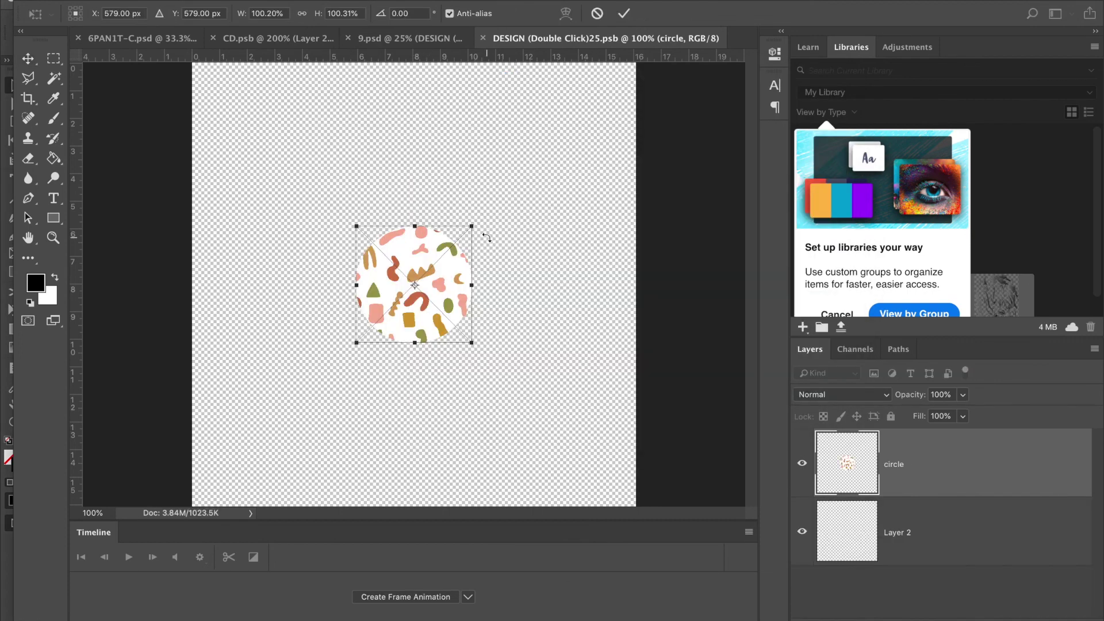
Scale the circle to fill the label, then close and save the smart object.
left_click_drag(471, 227, 666, 92)
key("Return")
key("super+w")
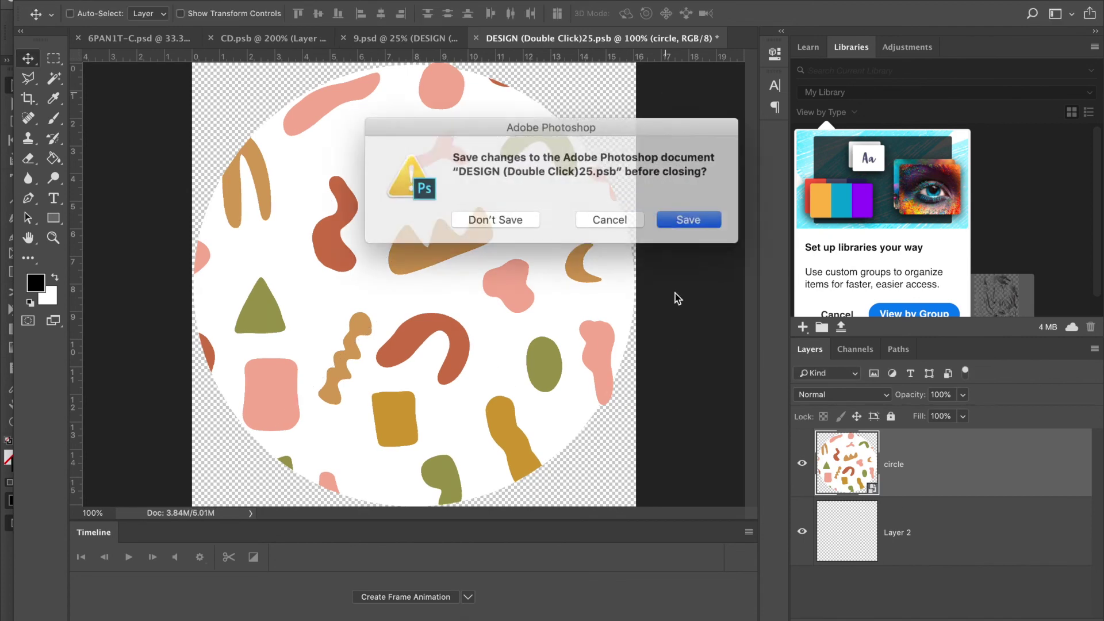
left_click(671, 217)
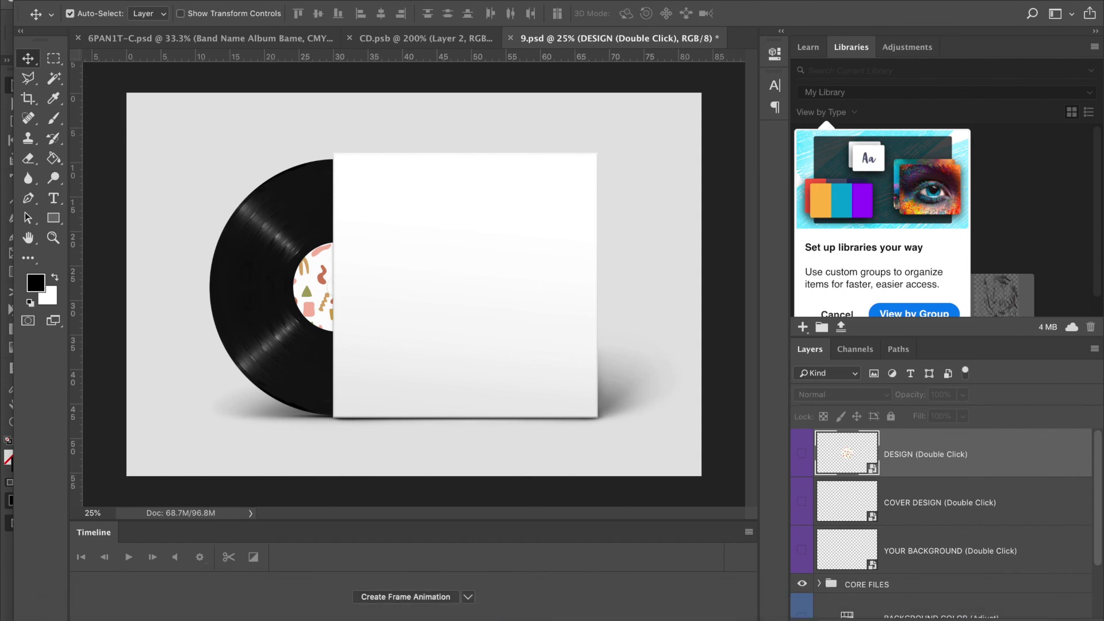
Open the COVER DESIGN smart object and place backcover.ai from the Desktop.
left_click(75, 610)
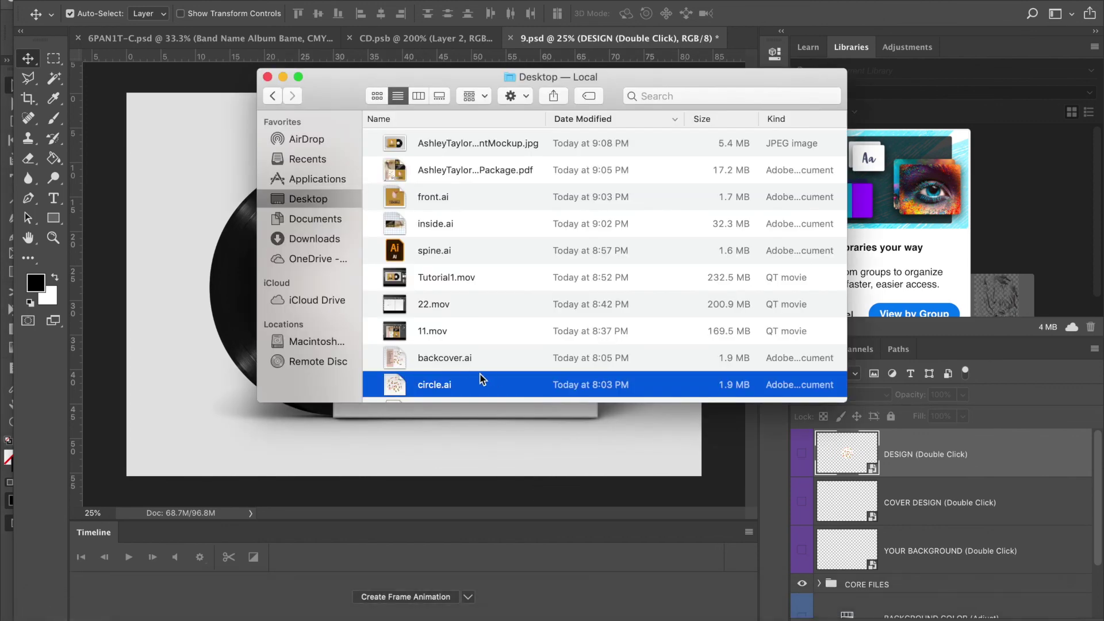
left_click(1026, 435)
left_click(850, 499)
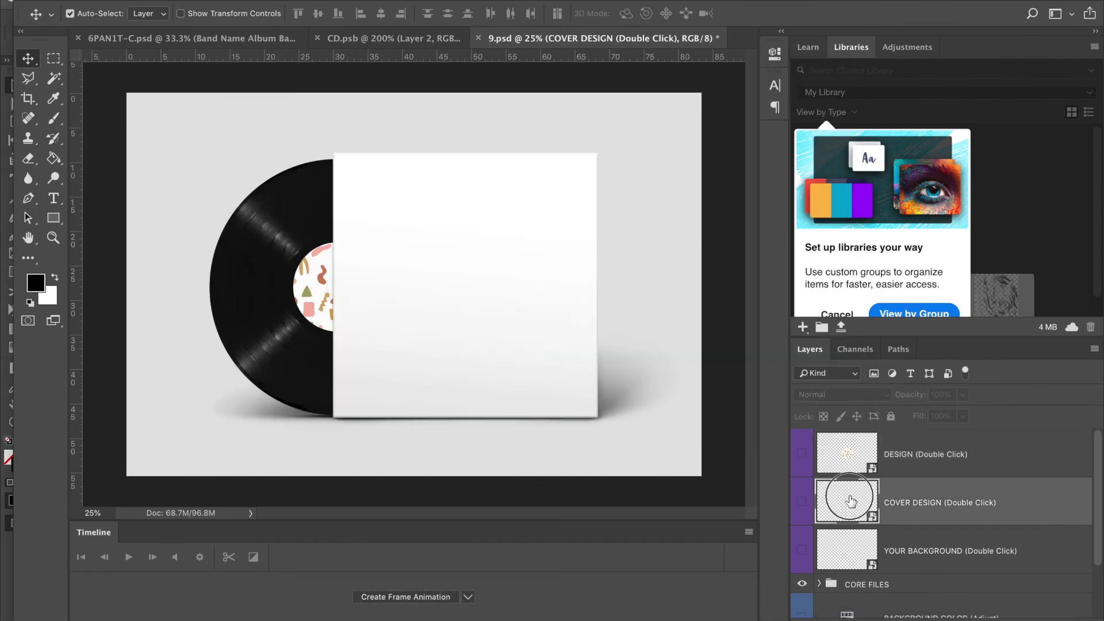
double_click(850, 499)
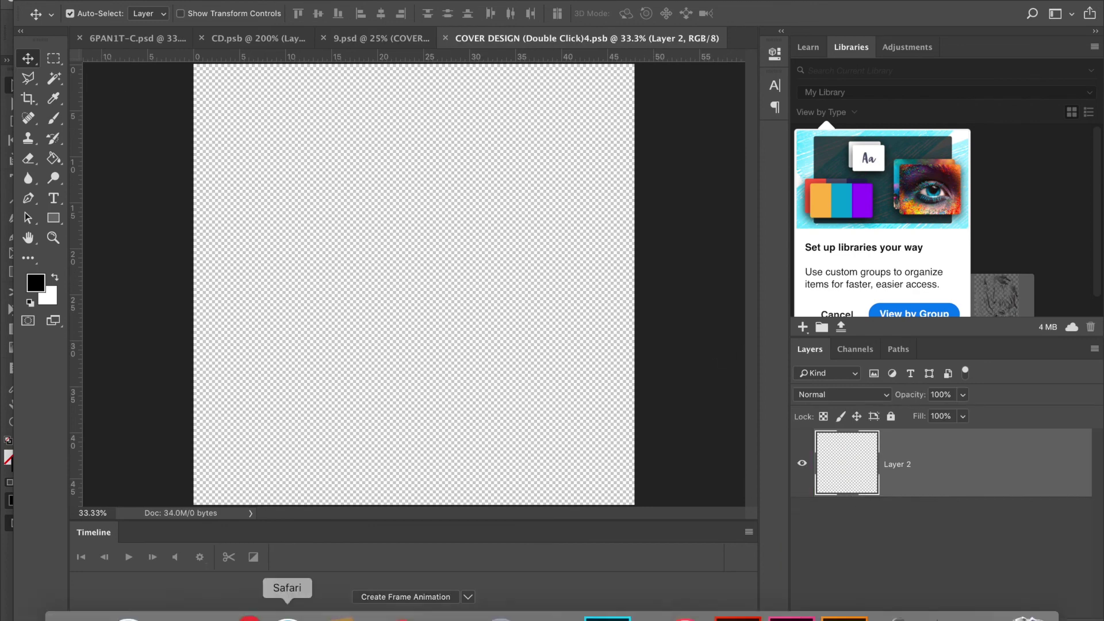
left_click(56, 617)
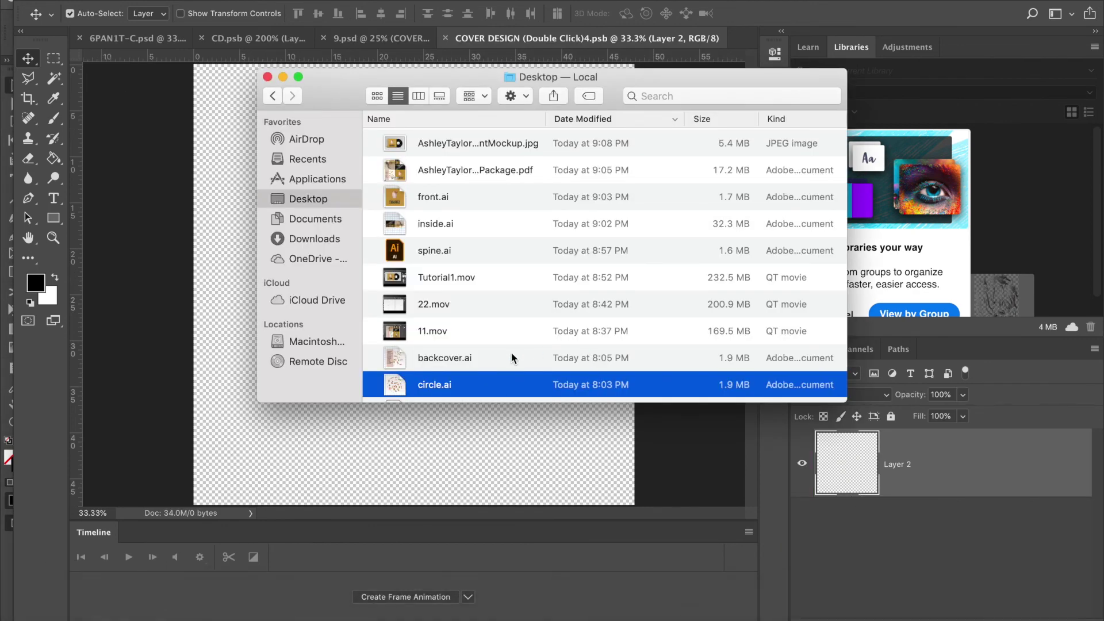
scroll(511, 351, "up", 2)
scroll(460, 276, "down", 3)
left_click(400, 292)
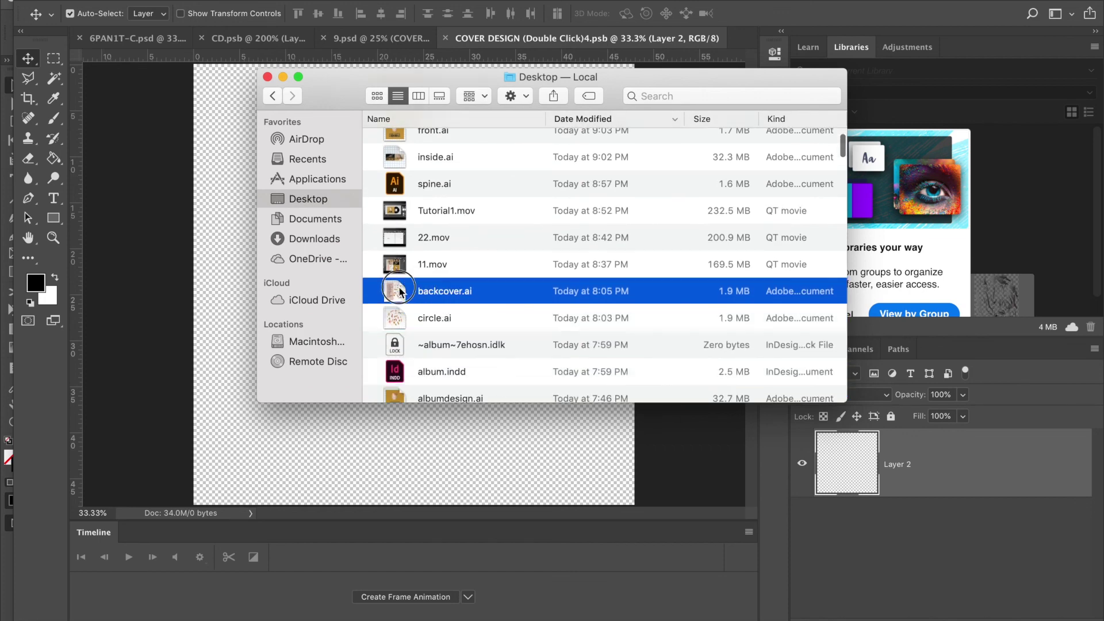
left_click_drag(401, 292, 202, 279)
left_click(725, 442)
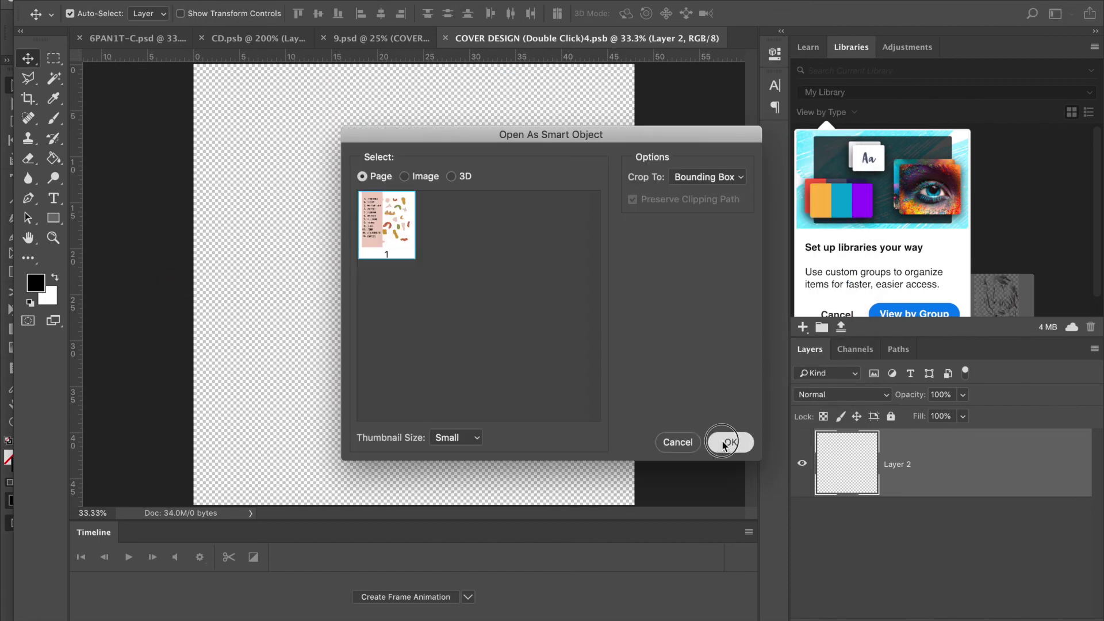
Scale the back cover art to fill the canvas, then close and save the smart object.
left_click_drag(471, 229, 651, 83)
key("Return")
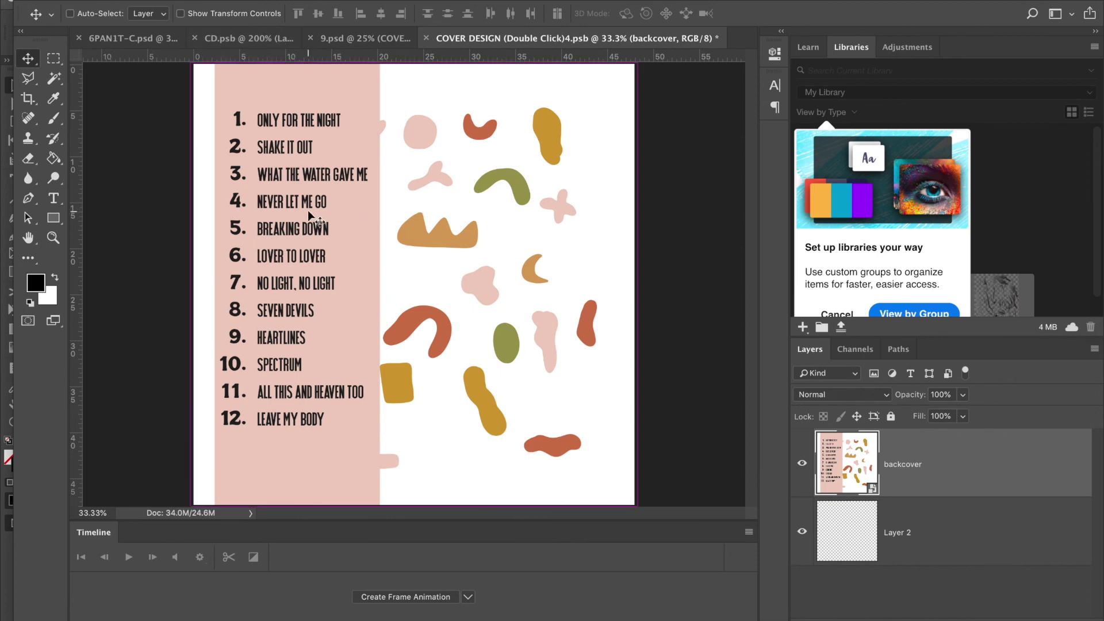
key("super+w")
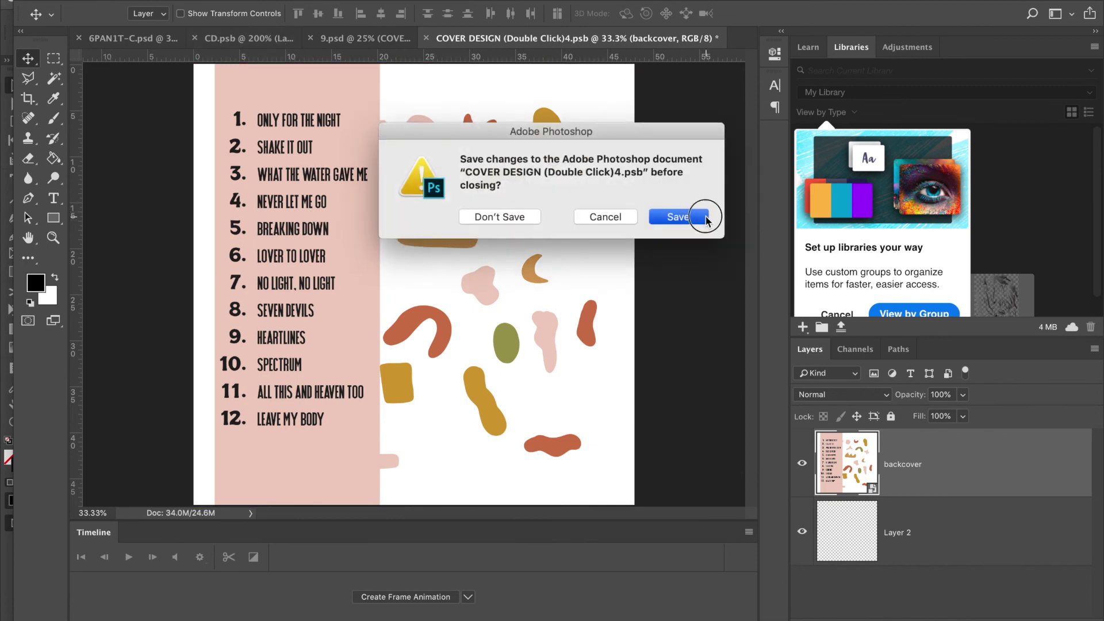
left_click(704, 216)
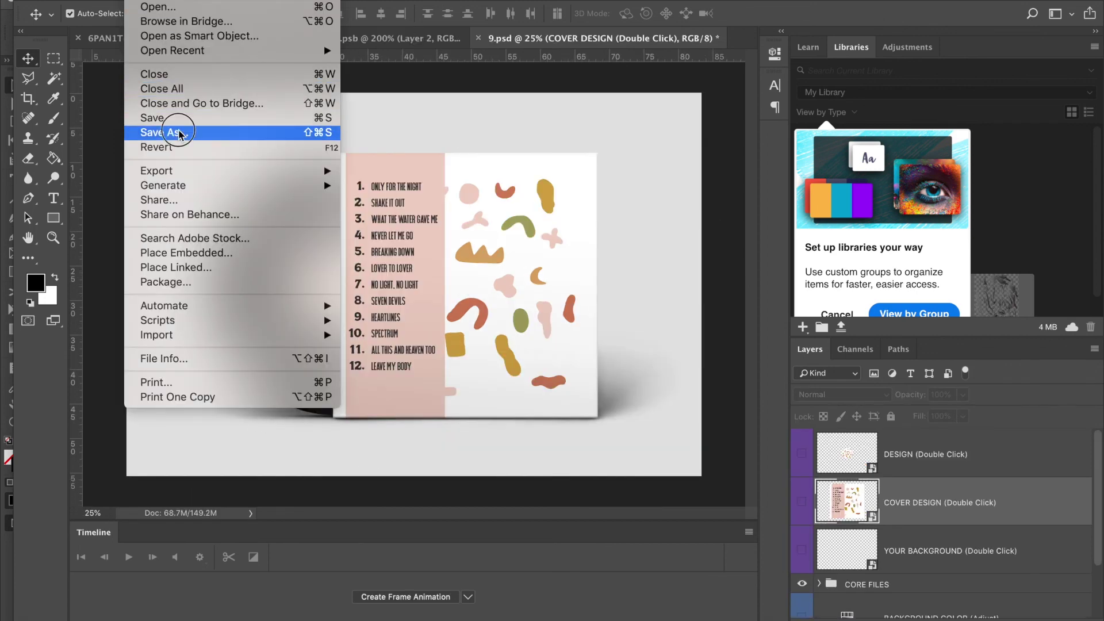
Save 9.psd to the Desktop as a maximum-quality JPEG, changing FrontMockup to BackMockup in the name.
left_click(178, 129)
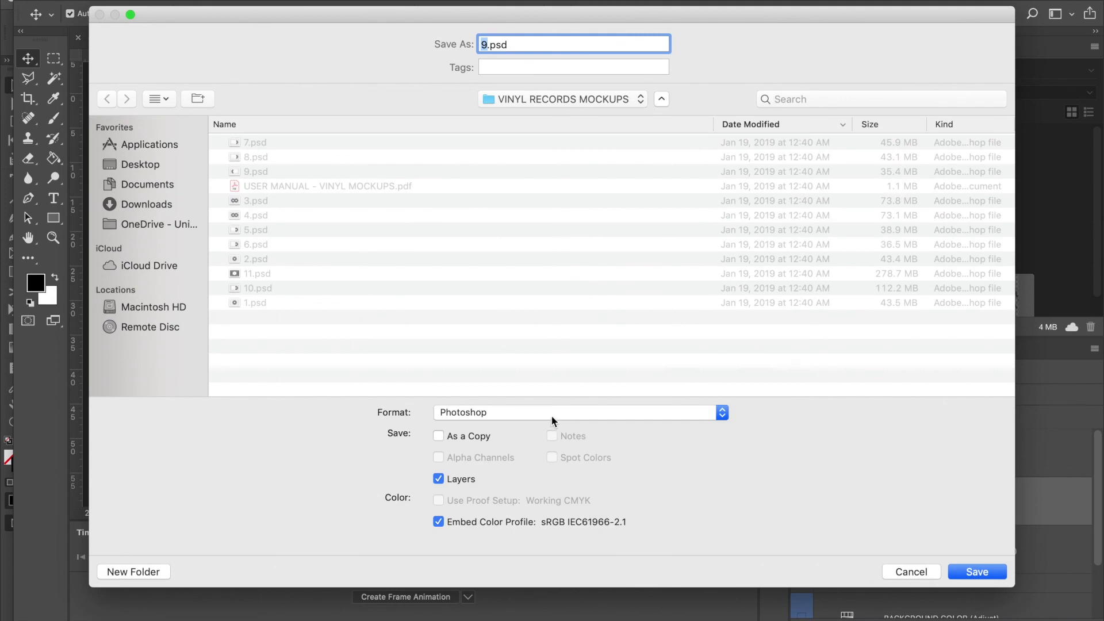
left_click(552, 420)
left_click(527, 502)
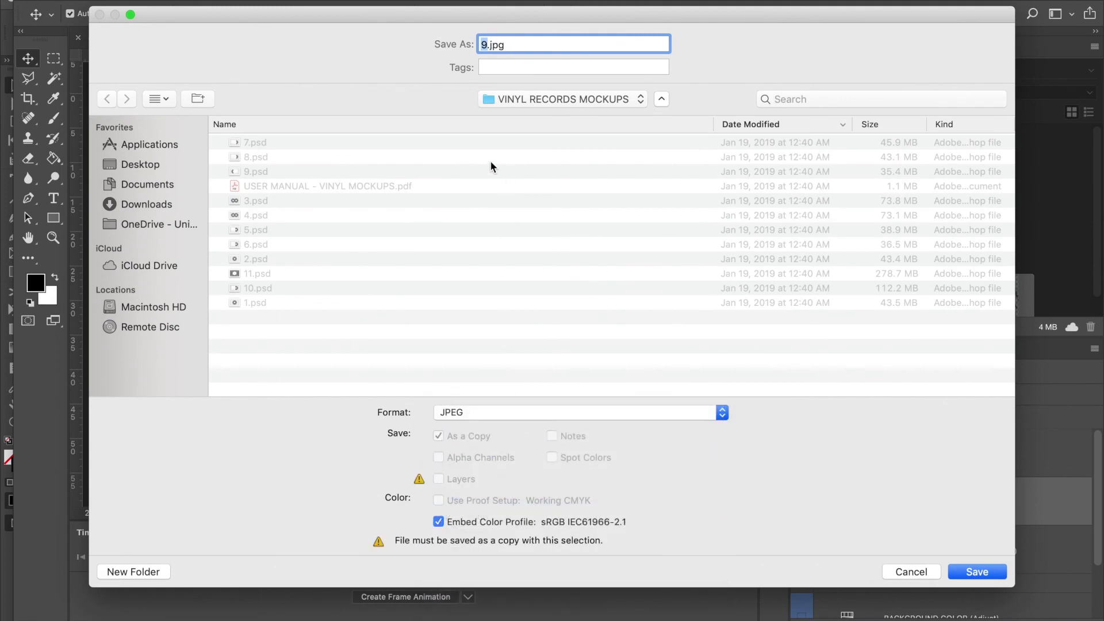
left_click(139, 164)
left_click(299, 143)
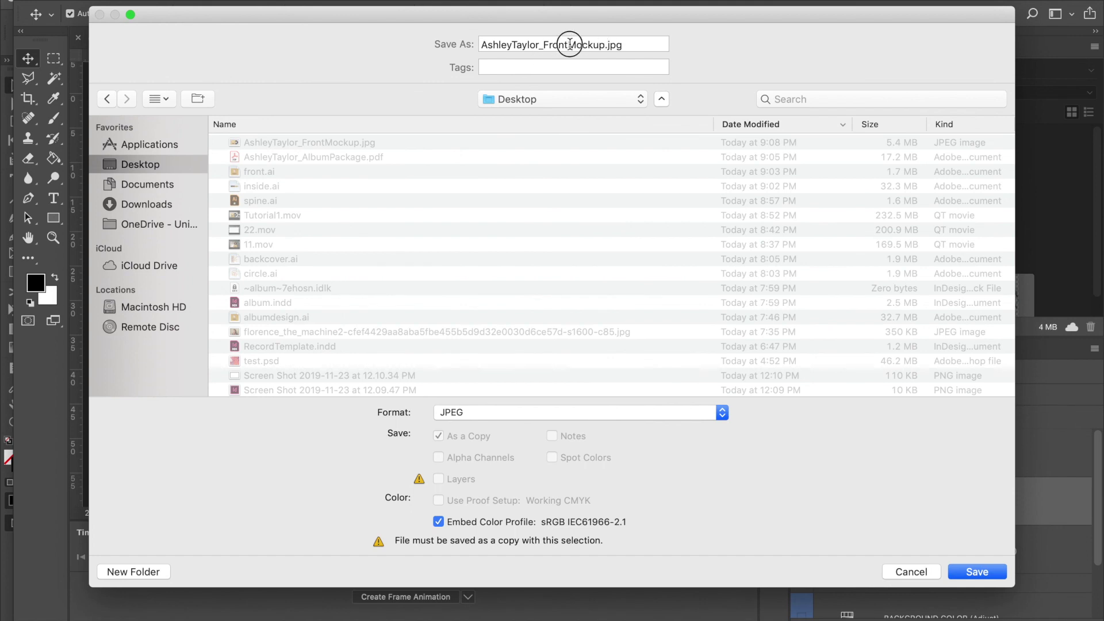
left_click_drag(574, 44, 543, 45)
type("Back")
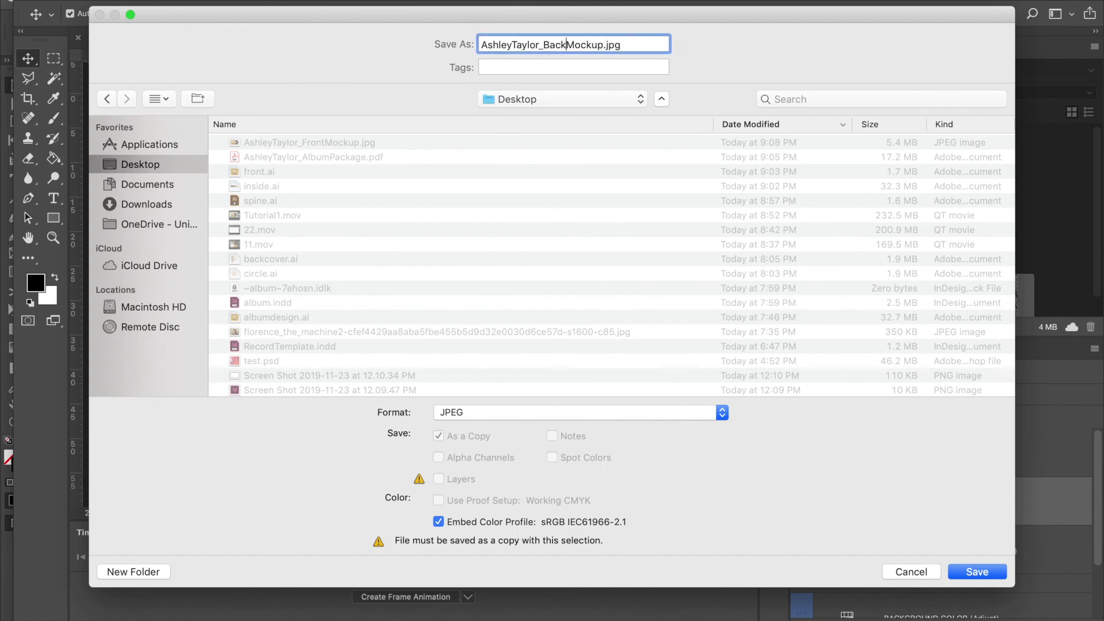
key("Return")
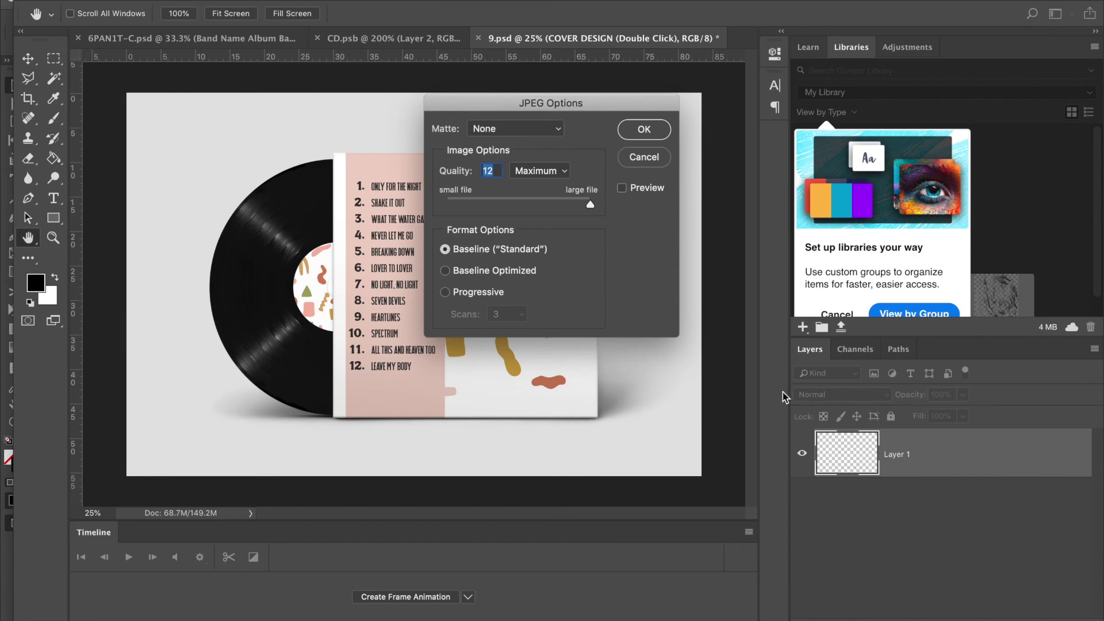
left_click(648, 130)
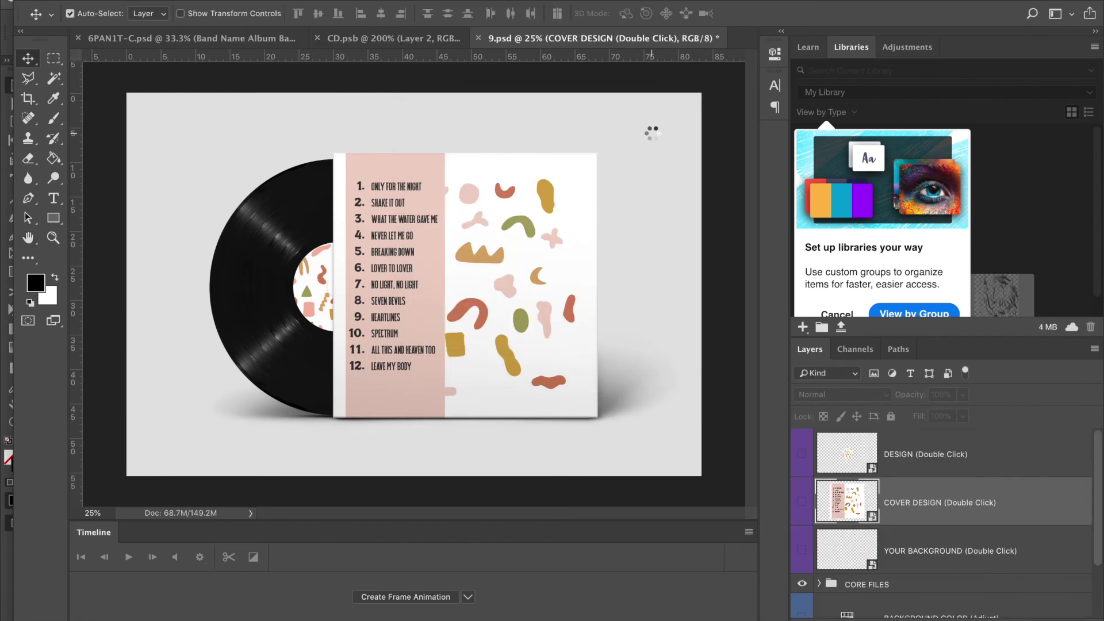
Quick Look the new back mockup JPEG, then the front mockup and album package PDF.
left_click(75, 613)
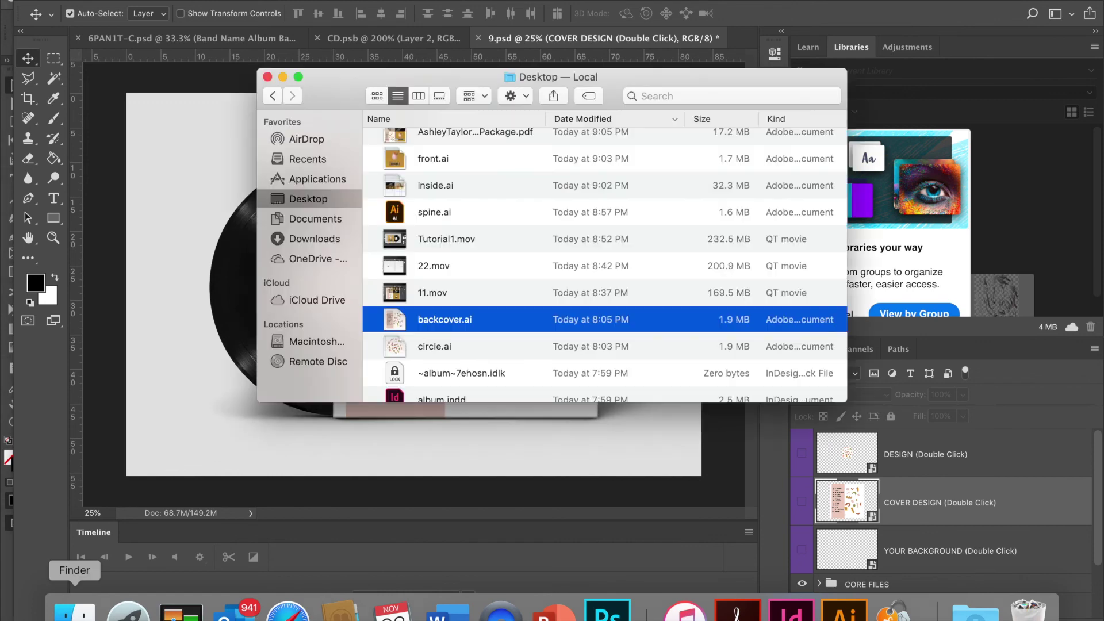
scroll(582, 373, "up", 3)
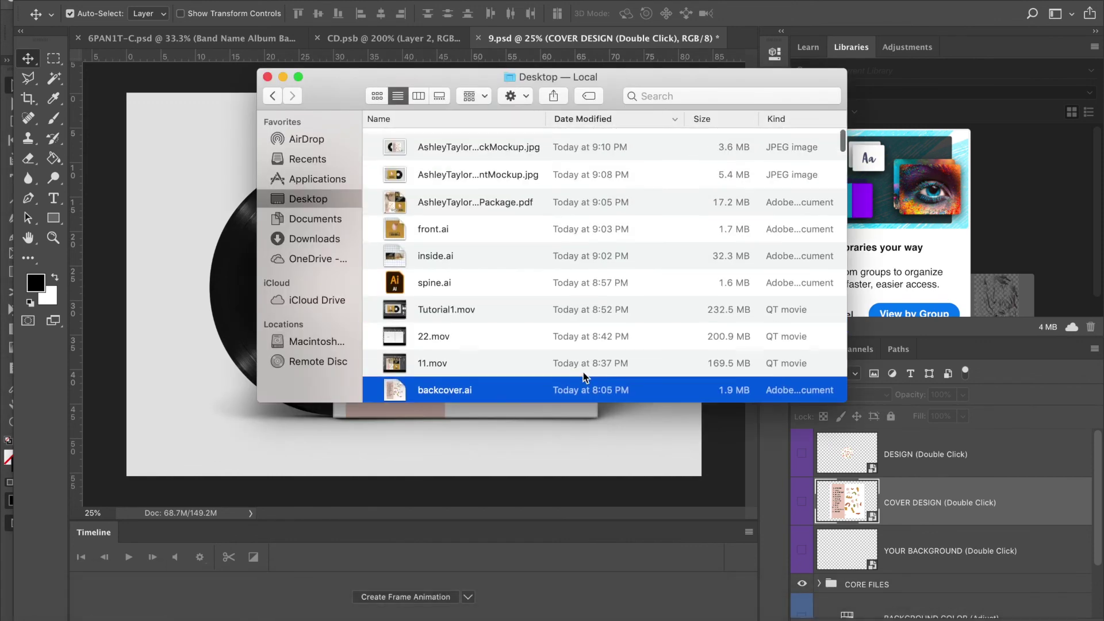
left_click(460, 147)
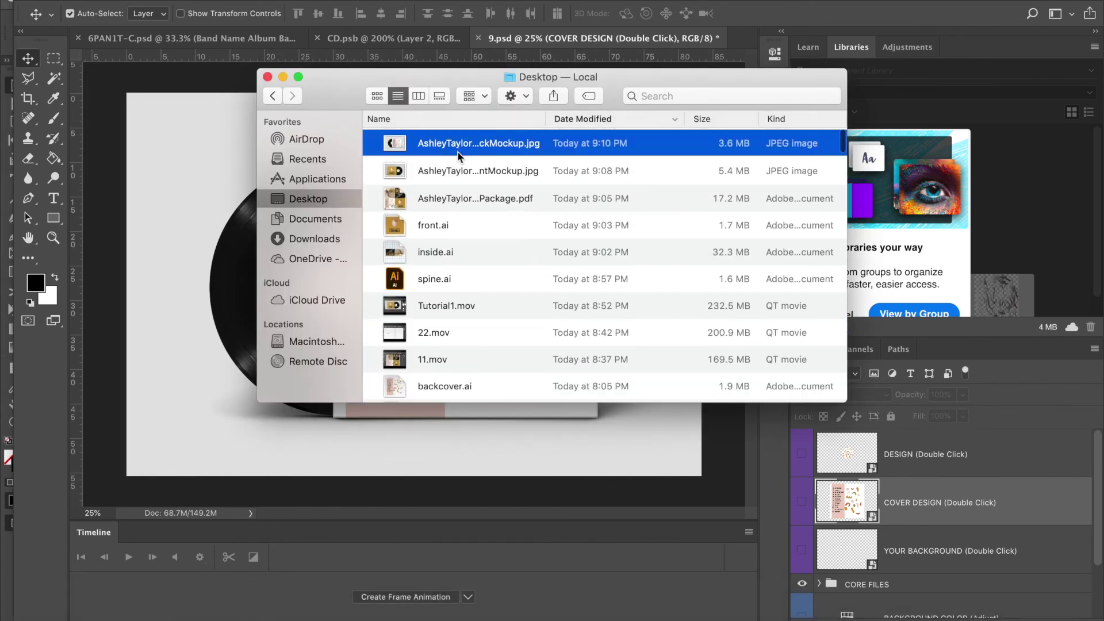
key("space")
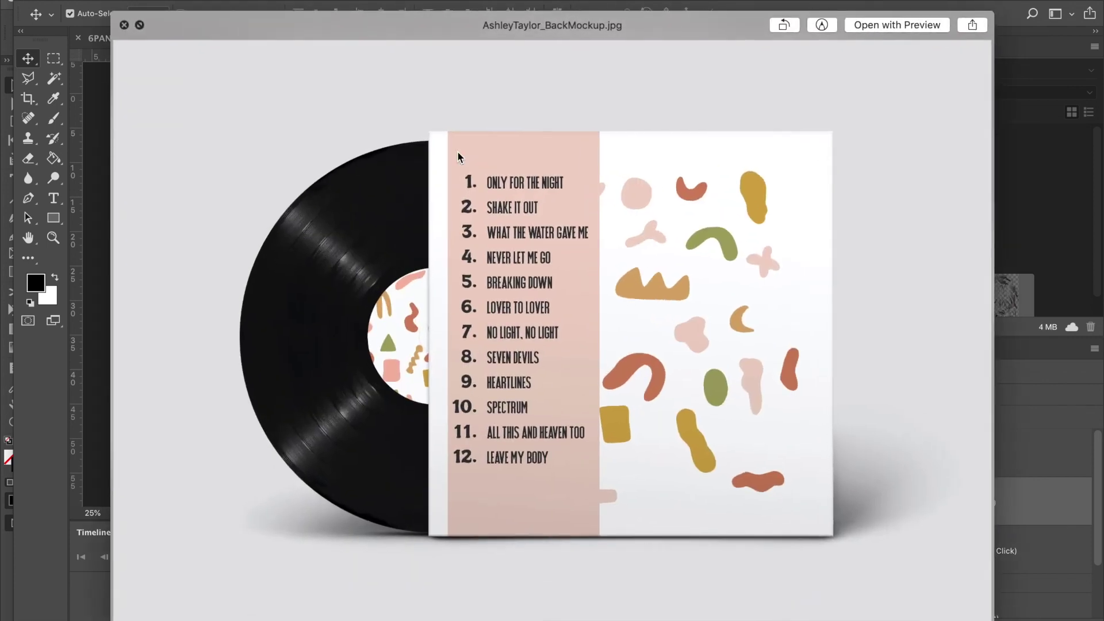
key("Down")
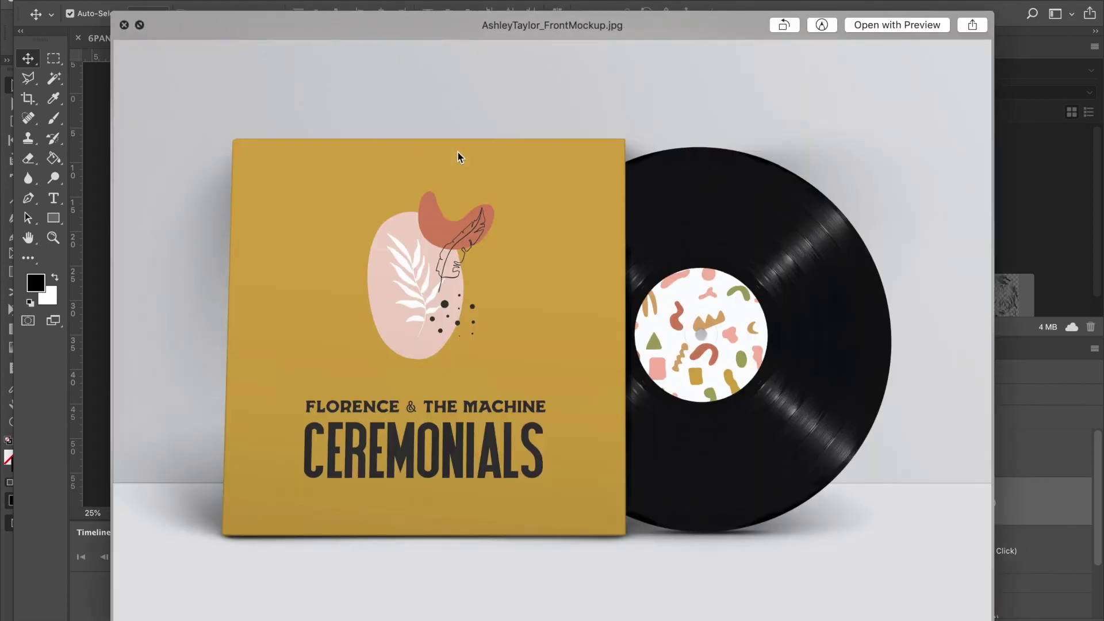
key("Down")
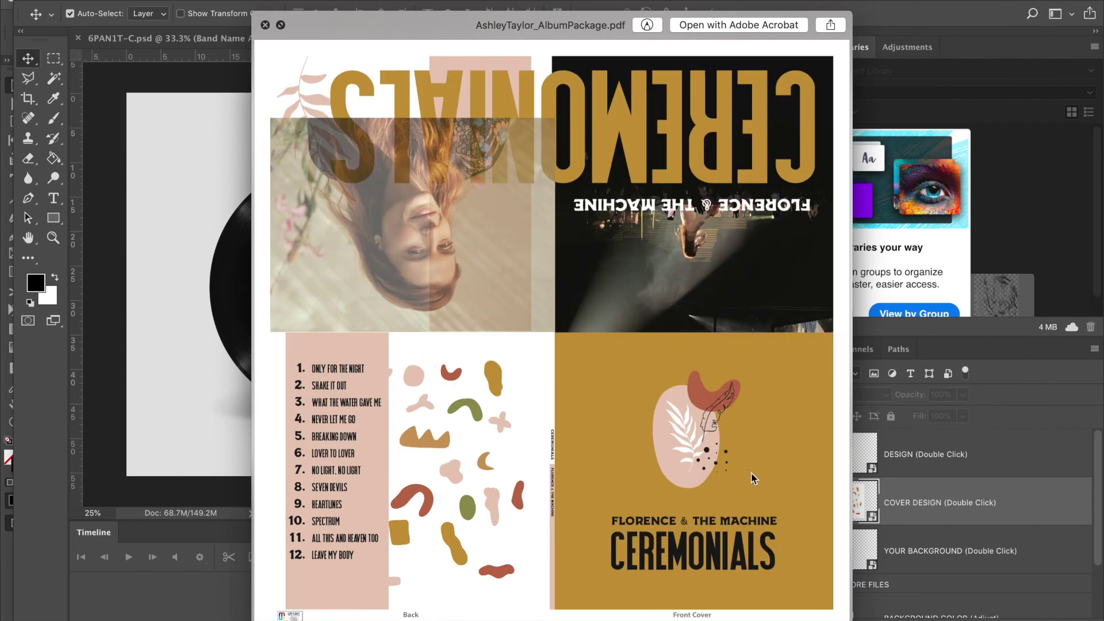
left_click(266, 25)
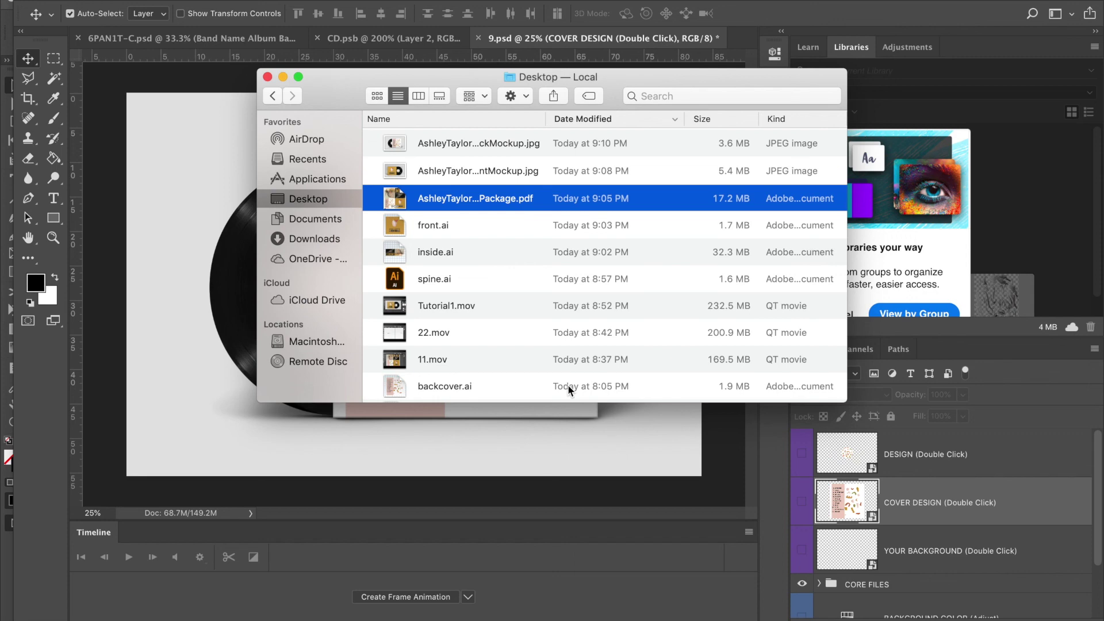
Glance back at the Photoshop mockup, then select the album package PDF on the Desktop.
scroll(536, 260, "down", 3)
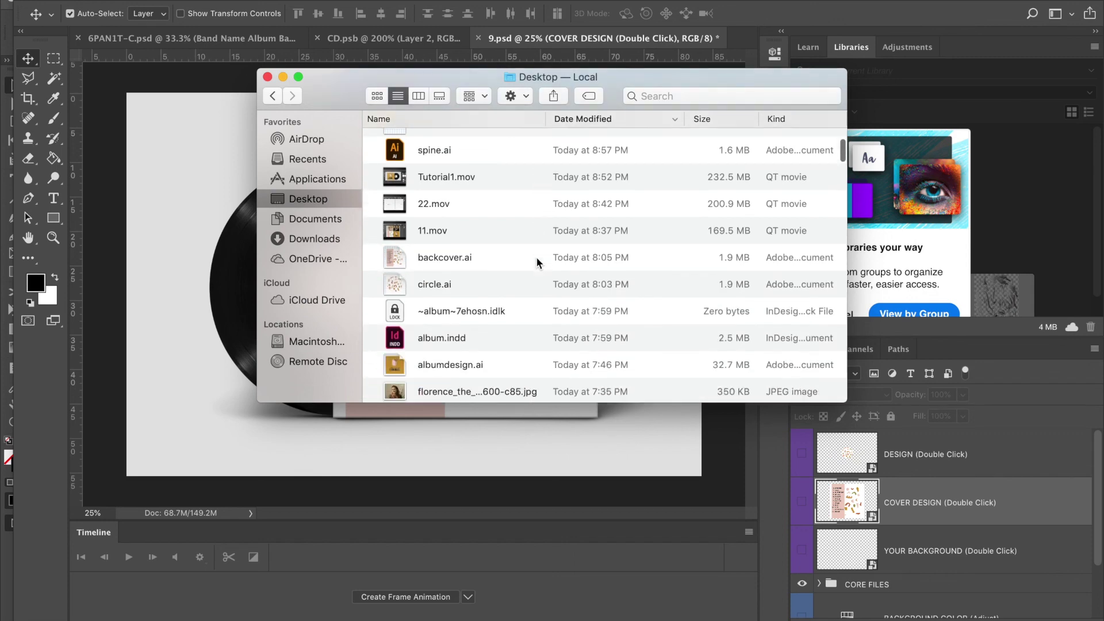
left_click(544, 437)
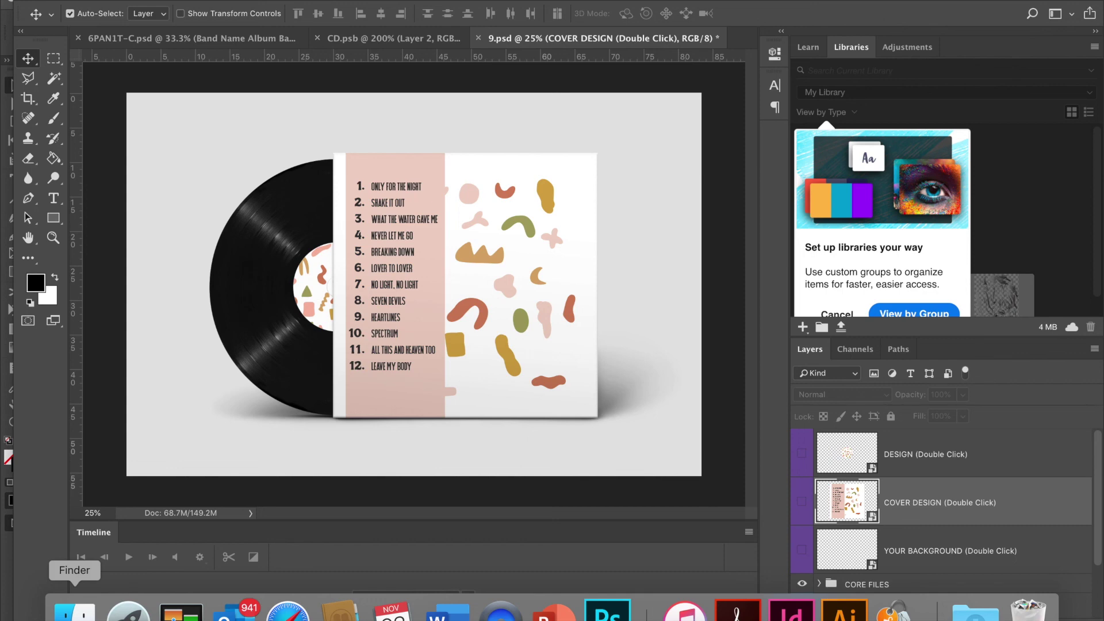
left_click(75, 611)
left_click(459, 206)
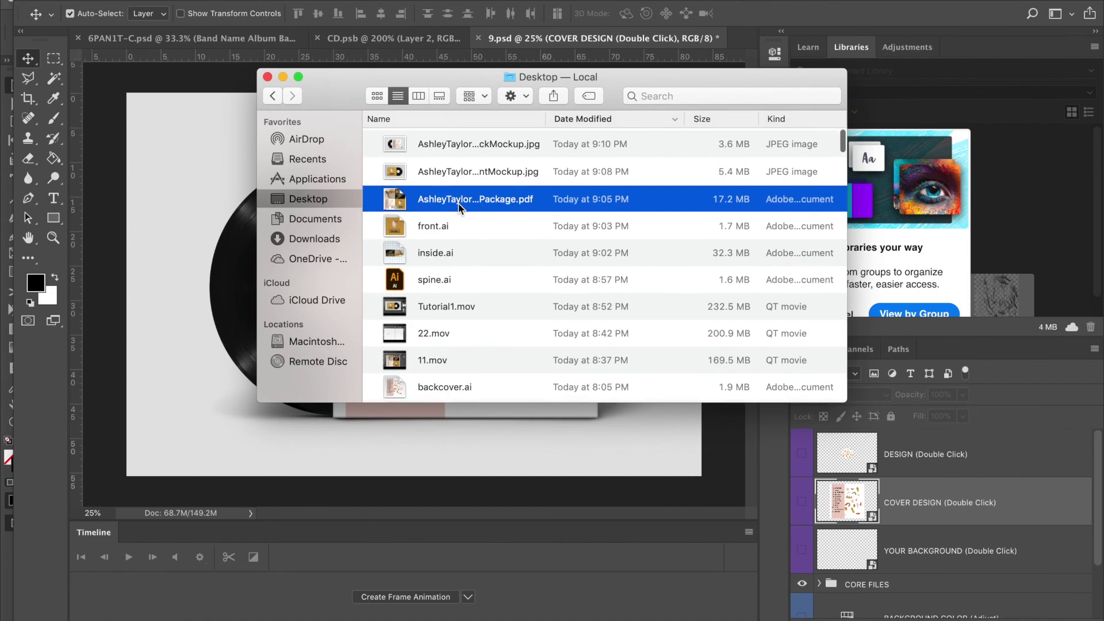